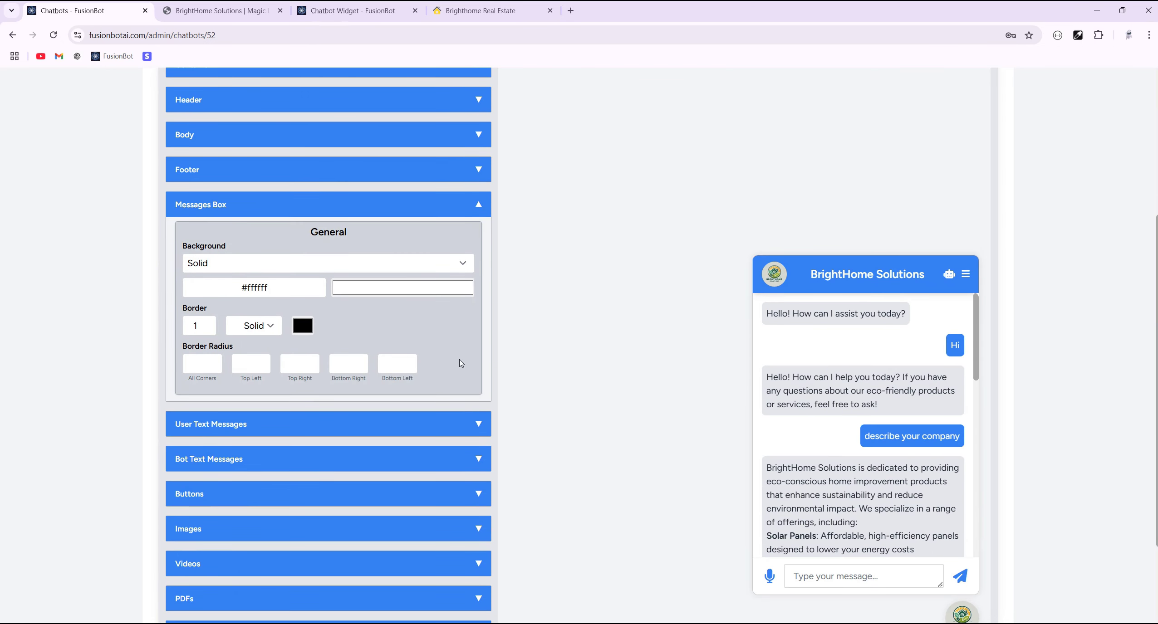
# Step: Set the Messages Box background to a solid red, #df4949
pyautogui.click(402, 288)
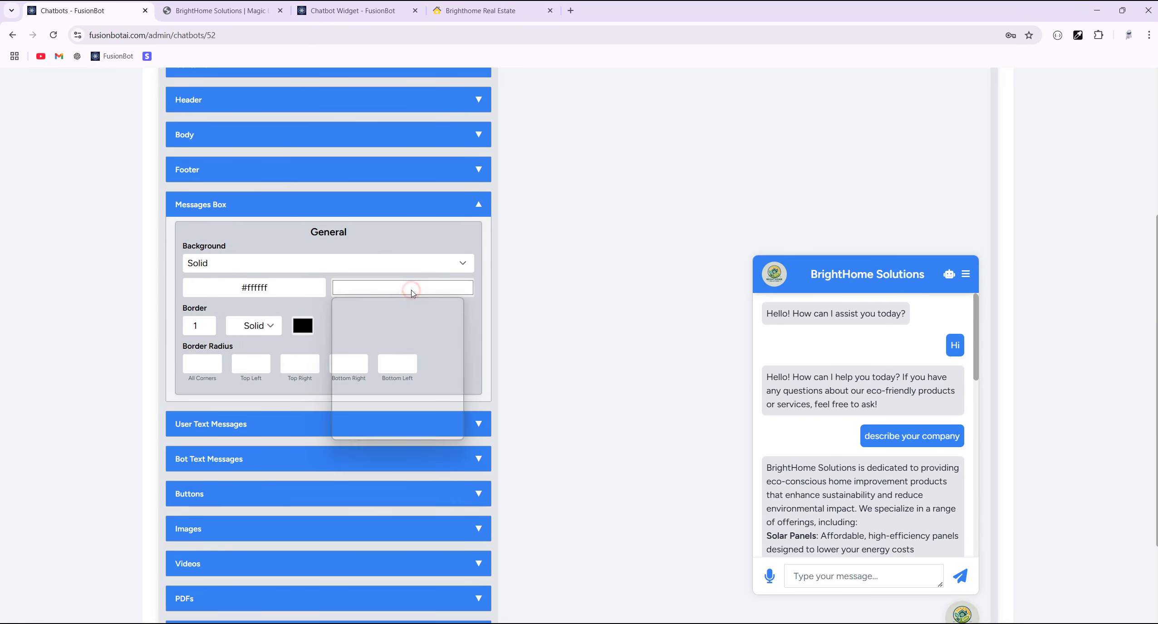
pyautogui.click(420, 308)
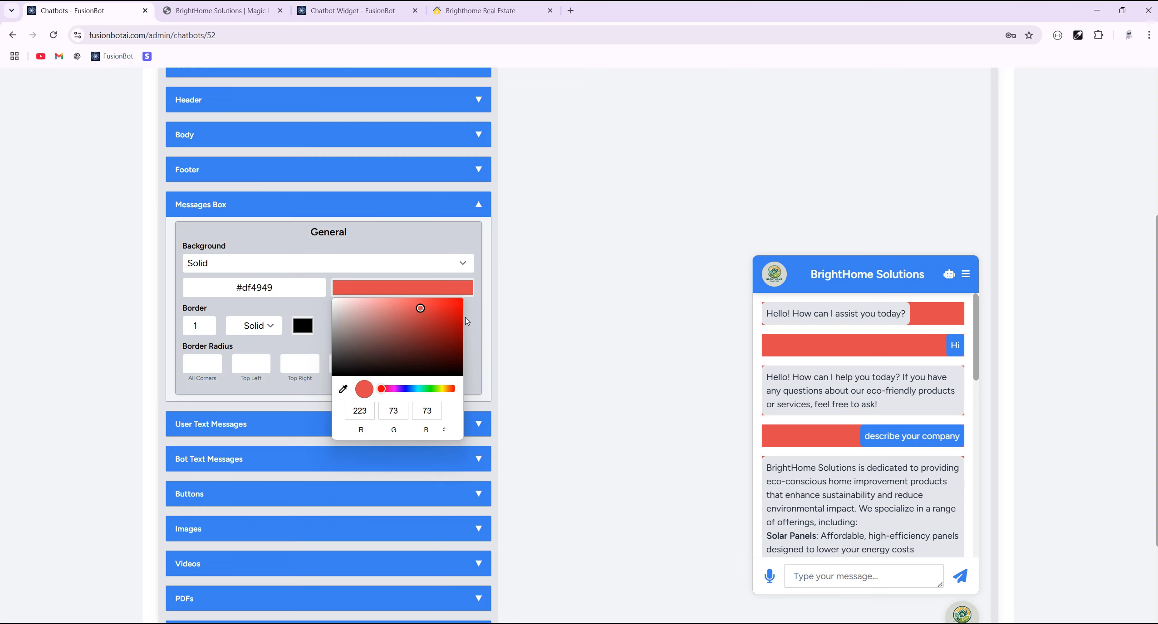
pyautogui.click(307, 307)
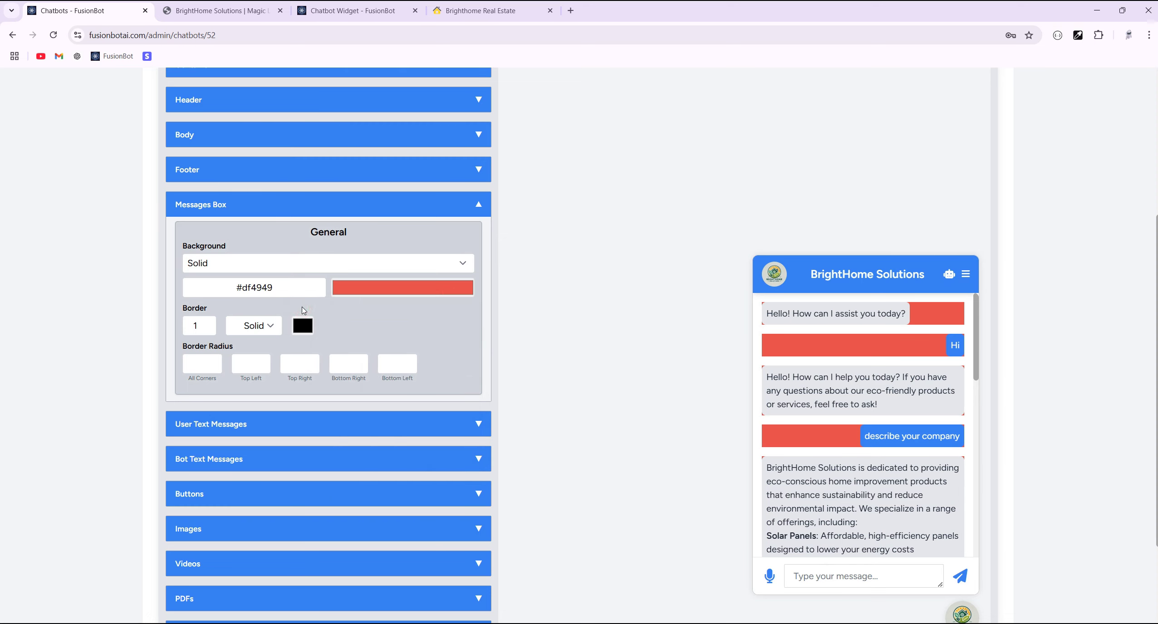
# Step: Increase the Messages Box border width to 10
pyautogui.click(209, 323)
pyautogui.click(209, 323)
pyautogui.click(210, 323)
pyautogui.click(209, 323)
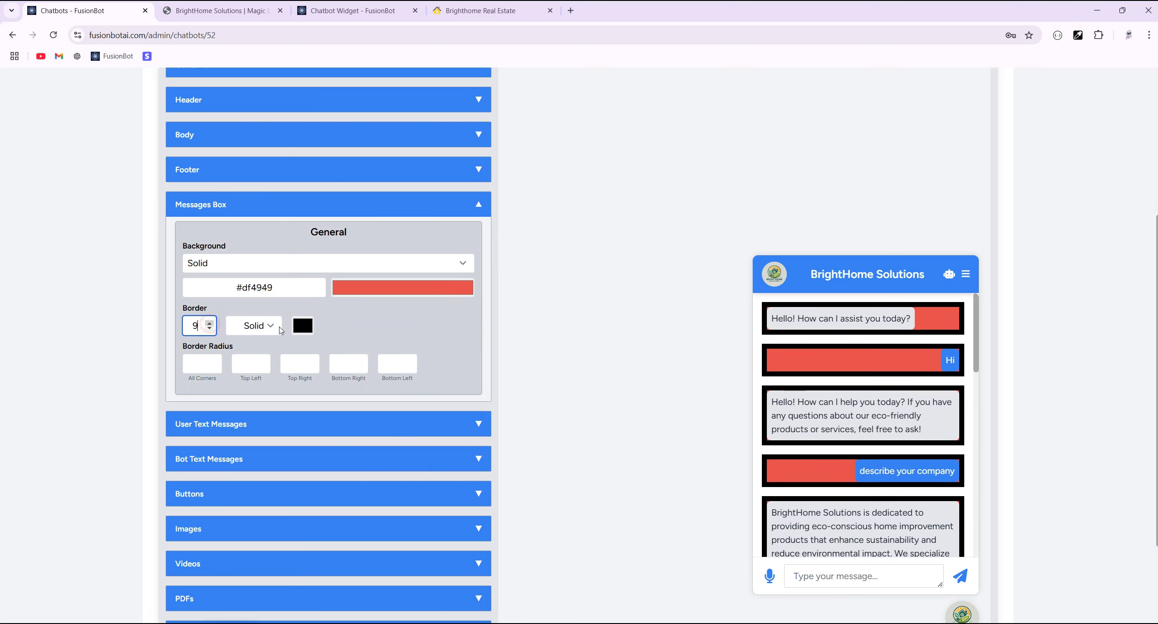
pyautogui.click(209, 323)
pyautogui.moveTo(215, 313); pyautogui.dragTo(186, 311)
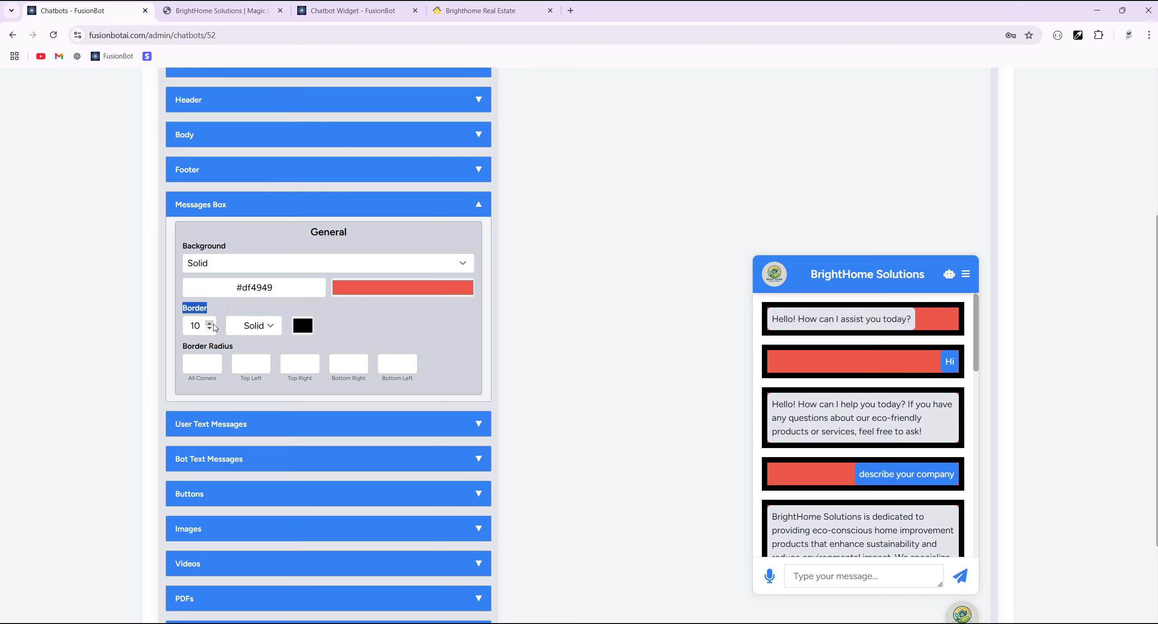
# Step: Try the Dashed and Dotted border styles on the Messages Box and settle on Double
pyautogui.click(260, 329)
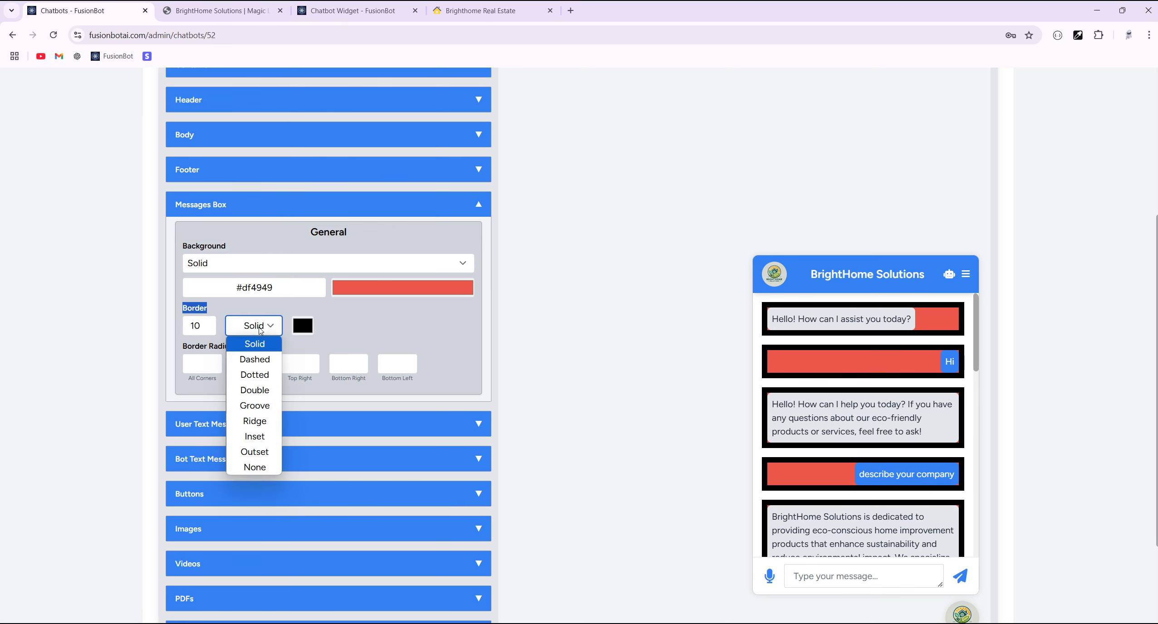
pyautogui.click(254, 359)
pyautogui.click(265, 334)
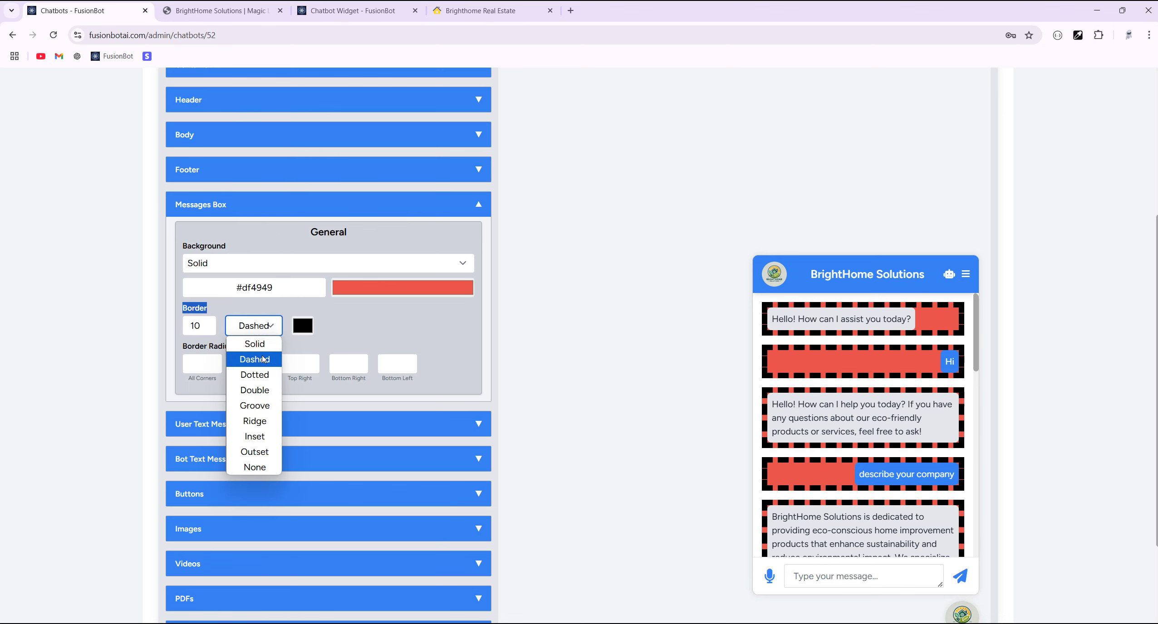
pyautogui.click(258, 374)
pyautogui.click(263, 338)
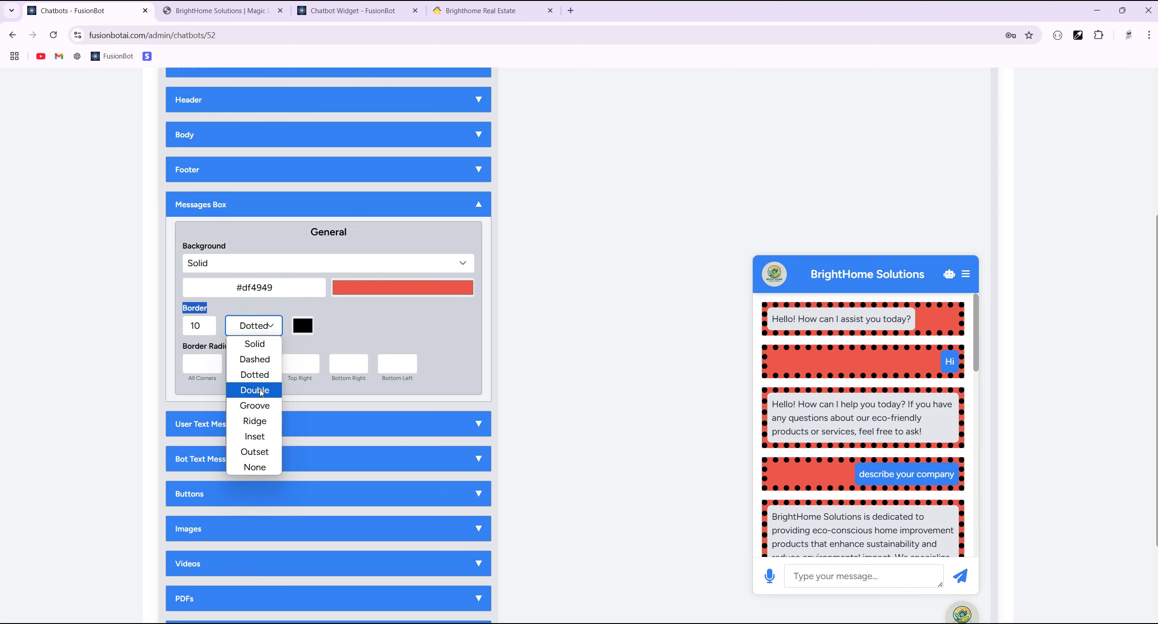
pyautogui.click(261, 391)
# Step: Change the Messages Box border color to an olive yellow
pyautogui.click(303, 325)
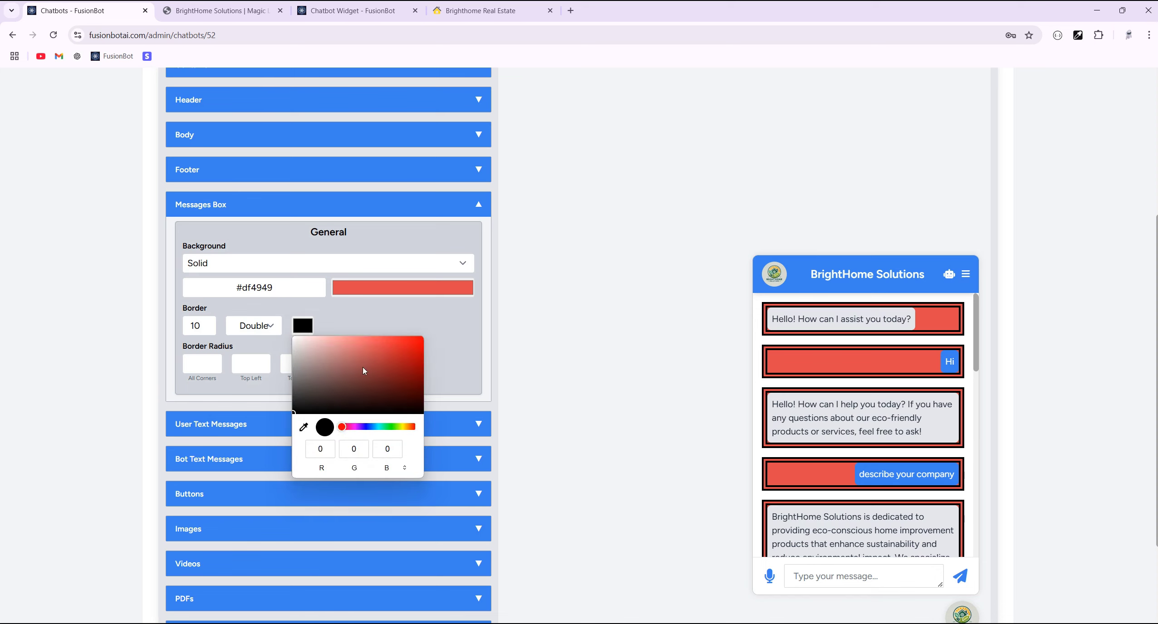
pyautogui.click(403, 427)
pyautogui.click(397, 353)
pyautogui.click(443, 328)
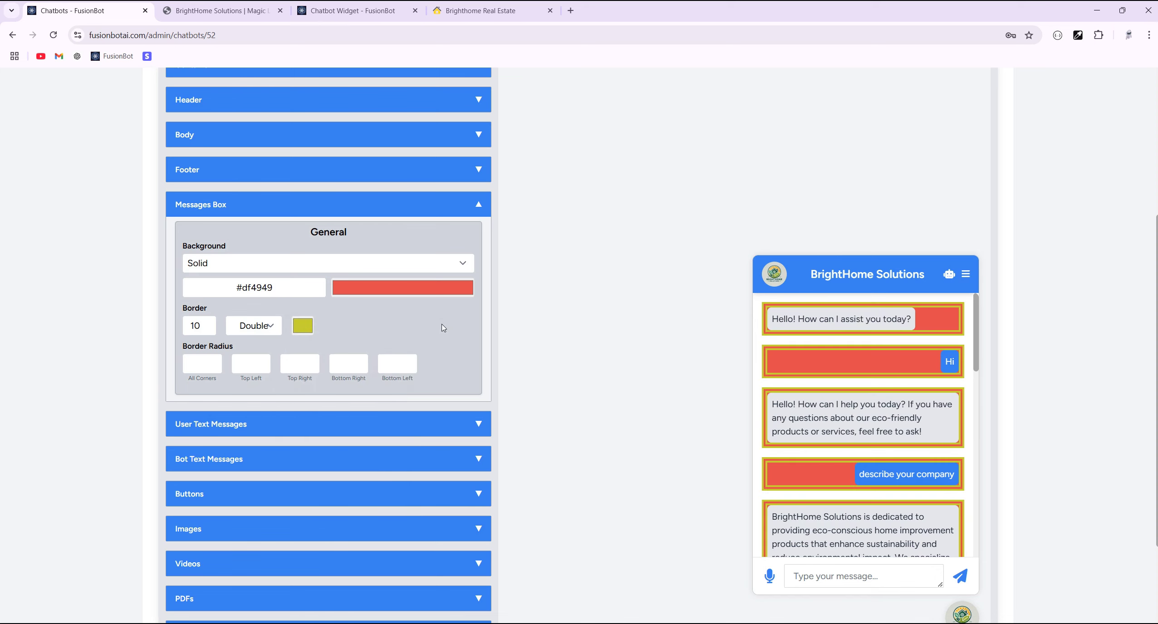
# Step: Change the Messages Box background color to the near-white #fdfcfc
pyautogui.click(398, 288)
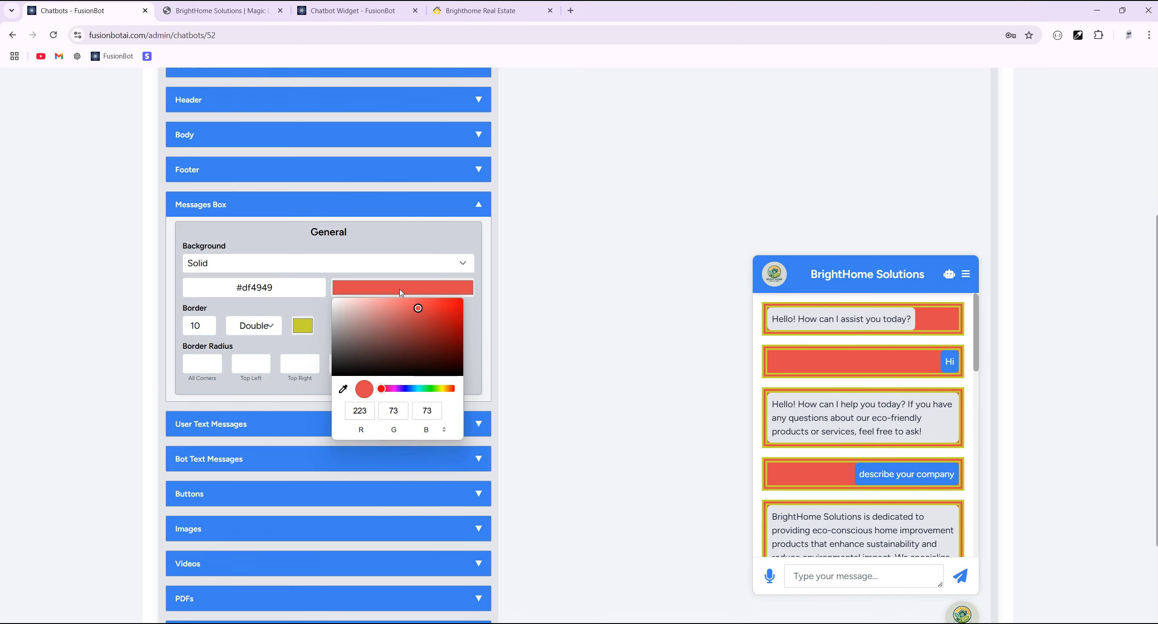
pyautogui.click(350, 316)
pyautogui.click(338, 306)
pyautogui.click(383, 246)
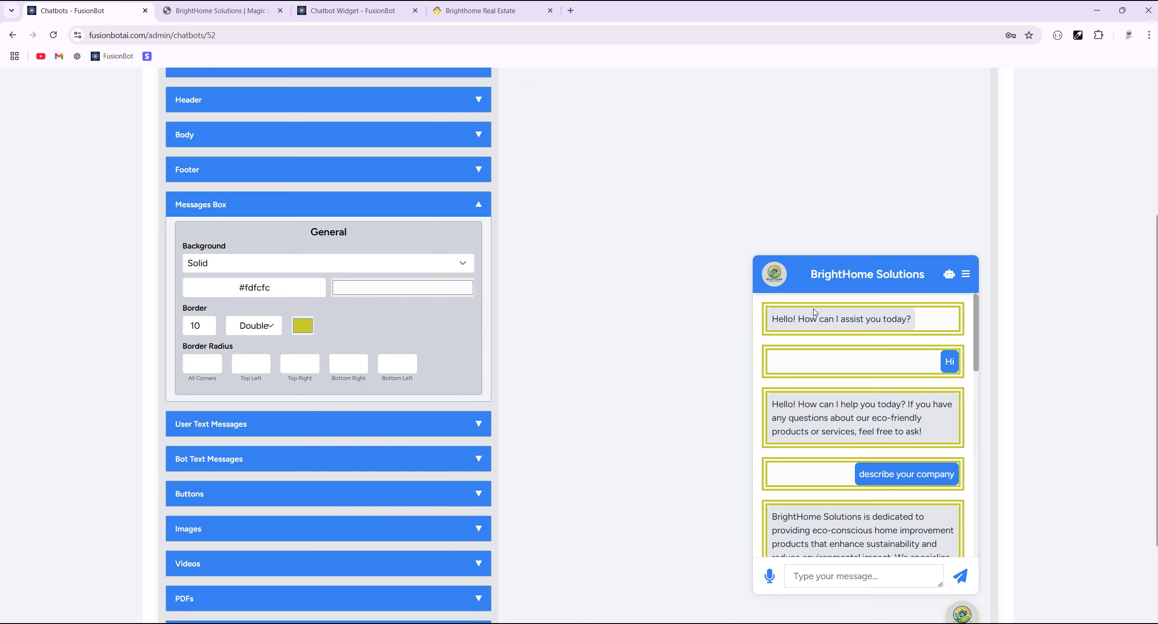
# Step: Sample the grey of the bot's message bubble with the color picker extension and copy its hex code, #e4e6eb
pyautogui.click(1078, 35)
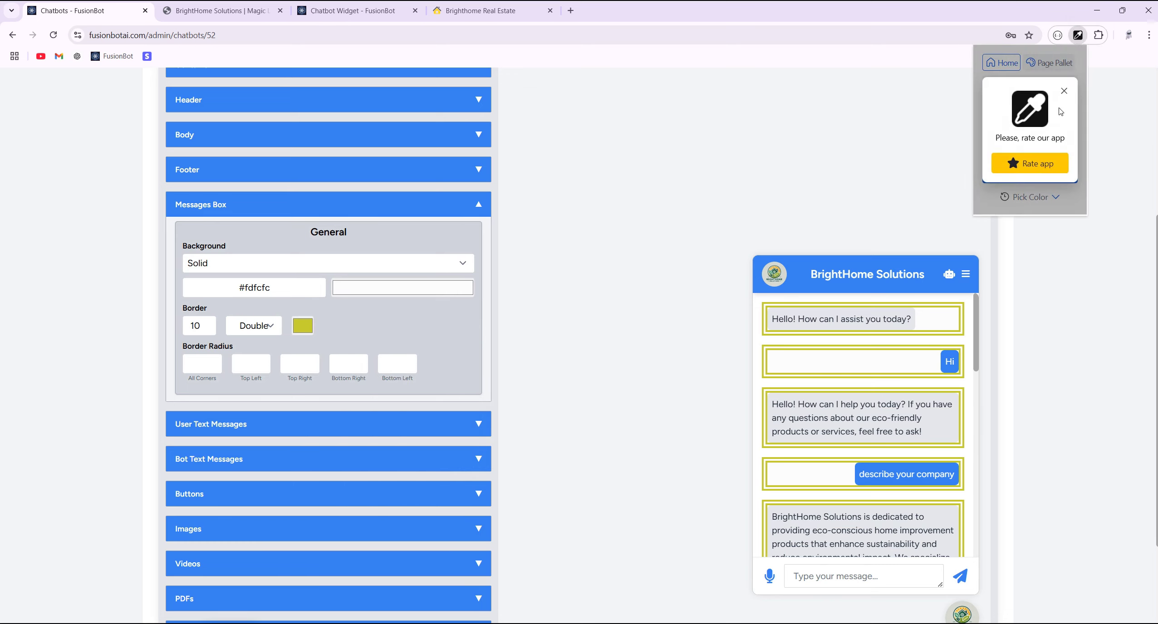
pyautogui.click(1064, 90)
pyautogui.click(1030, 174)
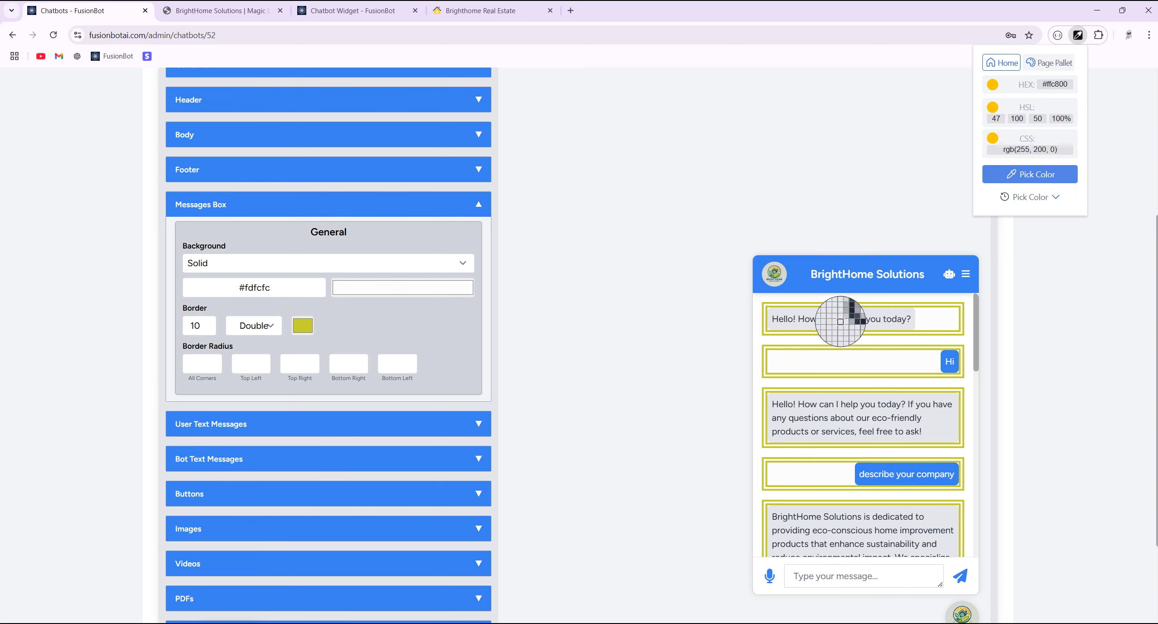
pyautogui.click(840, 322)
pyautogui.doubleClick(1058, 84)
pyautogui.rightClick(1059, 85)
pyautogui.click(1059, 84)
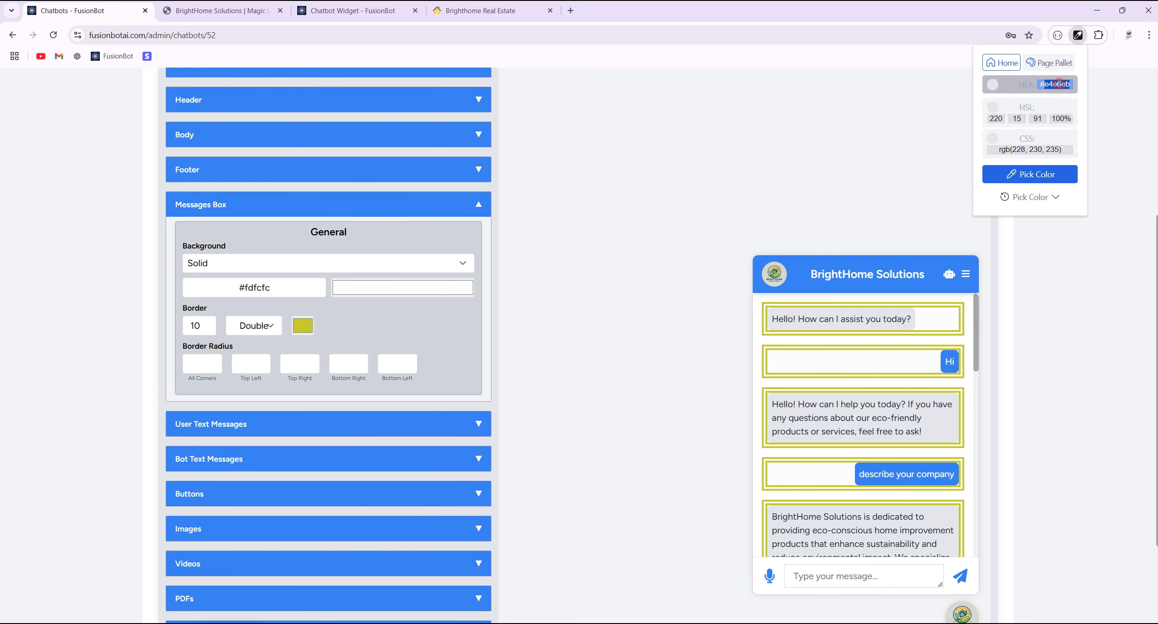
pyautogui.rightClick(1058, 85)
pyautogui.click(975, 180)
# Step: Replace the Messages Box background color with the copied #e4e6eb and check the result in the chat preview
pyautogui.tripleClick(276, 287)
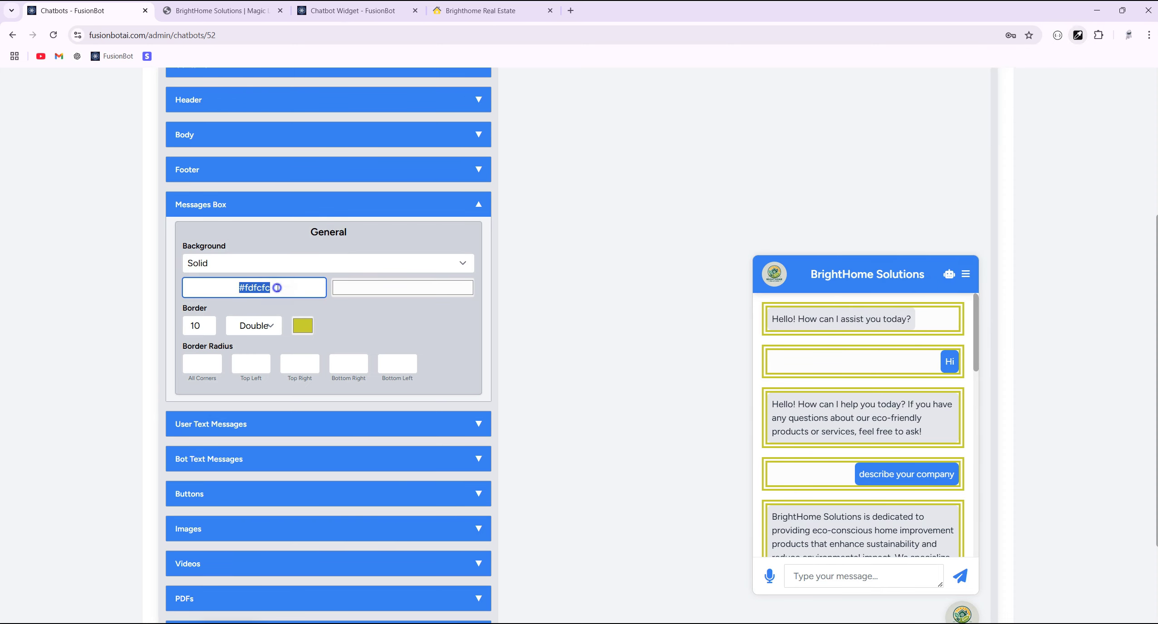
pyautogui.rightClick(276, 288)
pyautogui.click(321, 379)
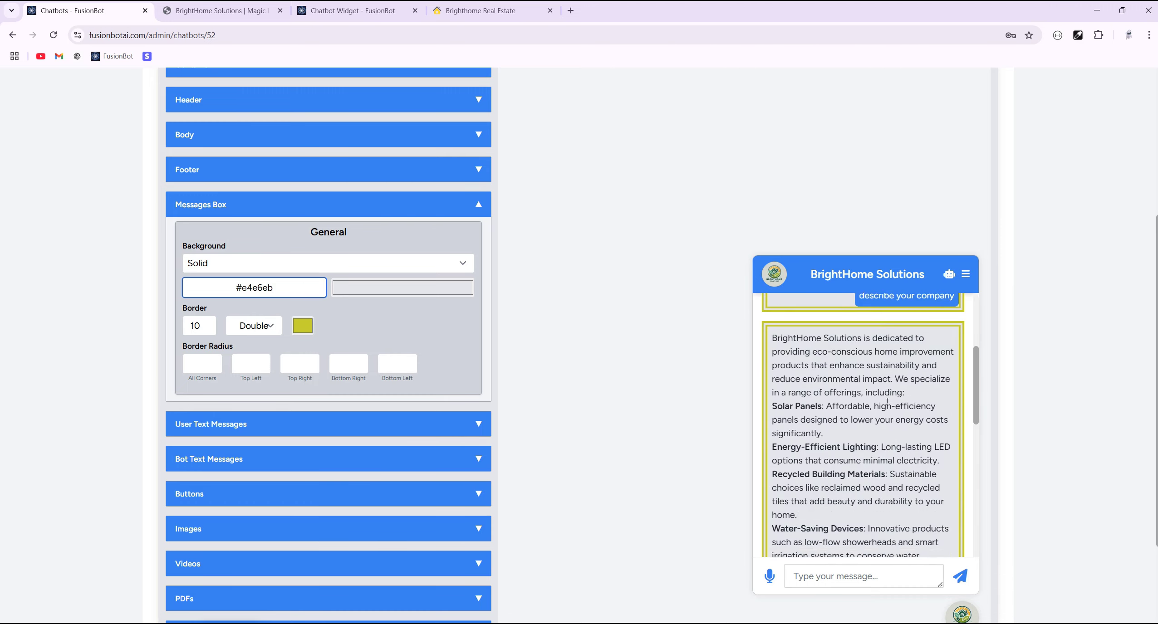
pyautogui.scroll(15, 887, 401)
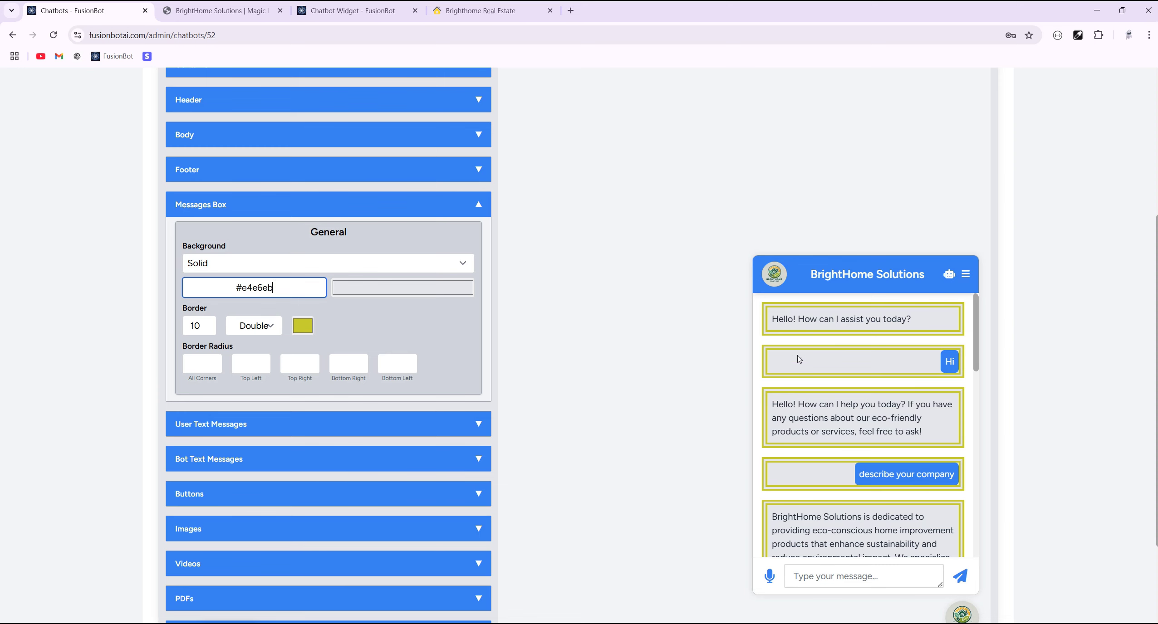
# Step: Reset the chatbot's style changes to the defaults
pyautogui.click(351, 319)
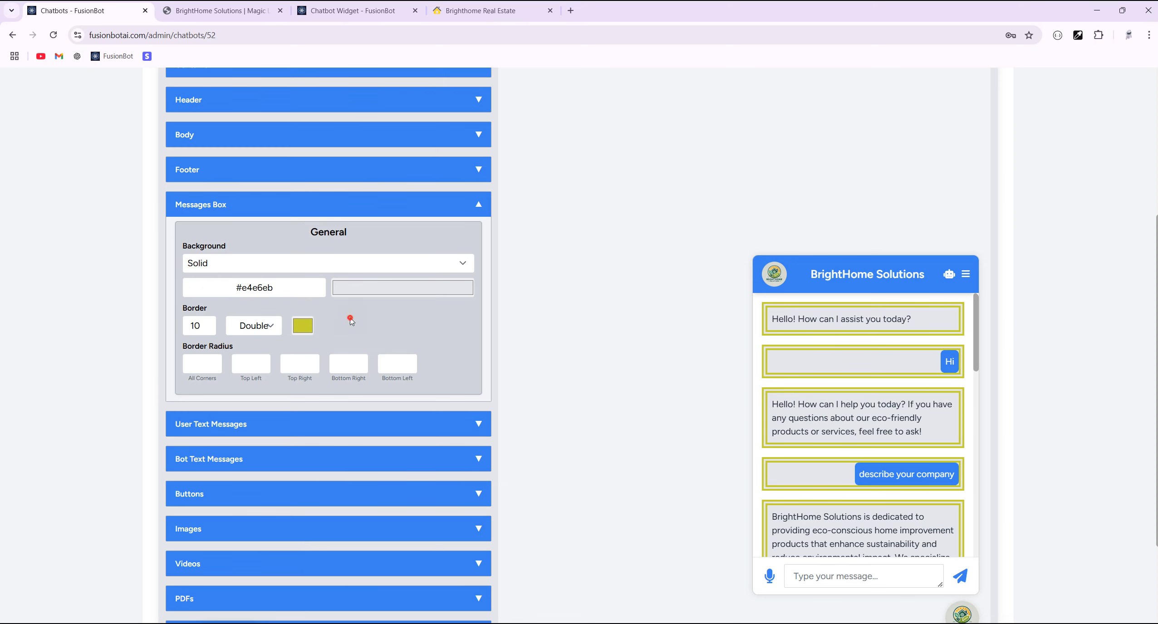
pyautogui.scroll(1, 496, 160)
pyautogui.click(481, 144)
# Step: Set the Messages Box border radius to 30 for all corners
pyautogui.scroll(-2, 556, 284)
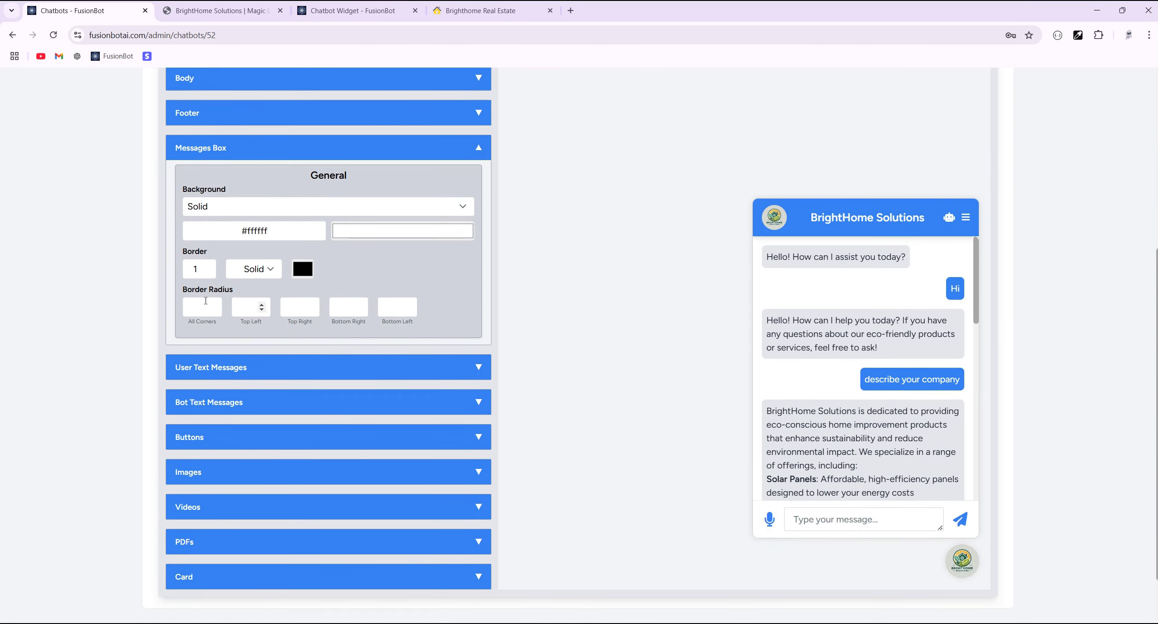
pyautogui.click(213, 303)
pyautogui.click(213, 303)
pyautogui.moveTo(213, 303); pyautogui.dragTo(213, 303)
# Step: Set the Messages Box background to a solid red, #e14747
pyautogui.click(398, 230)
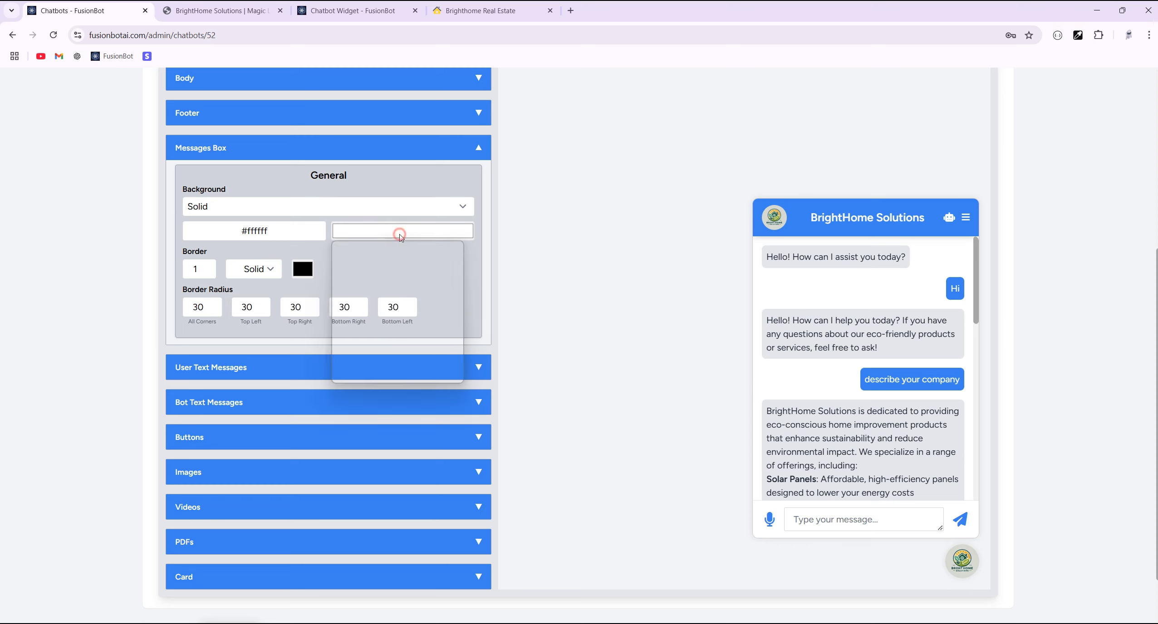
pyautogui.click(421, 250)
pyautogui.click(426, 184)
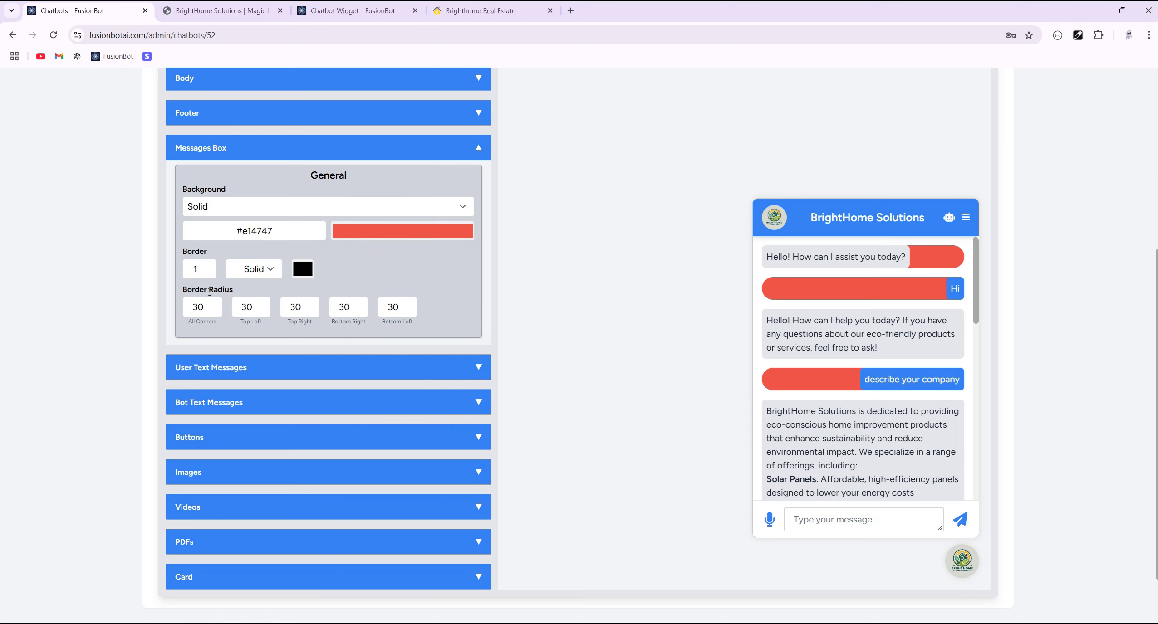
# Step: Try a Messages Box border radius of 16 on all corners and set it back to 30
pyautogui.moveTo(214, 305); pyautogui.dragTo(215, 307)
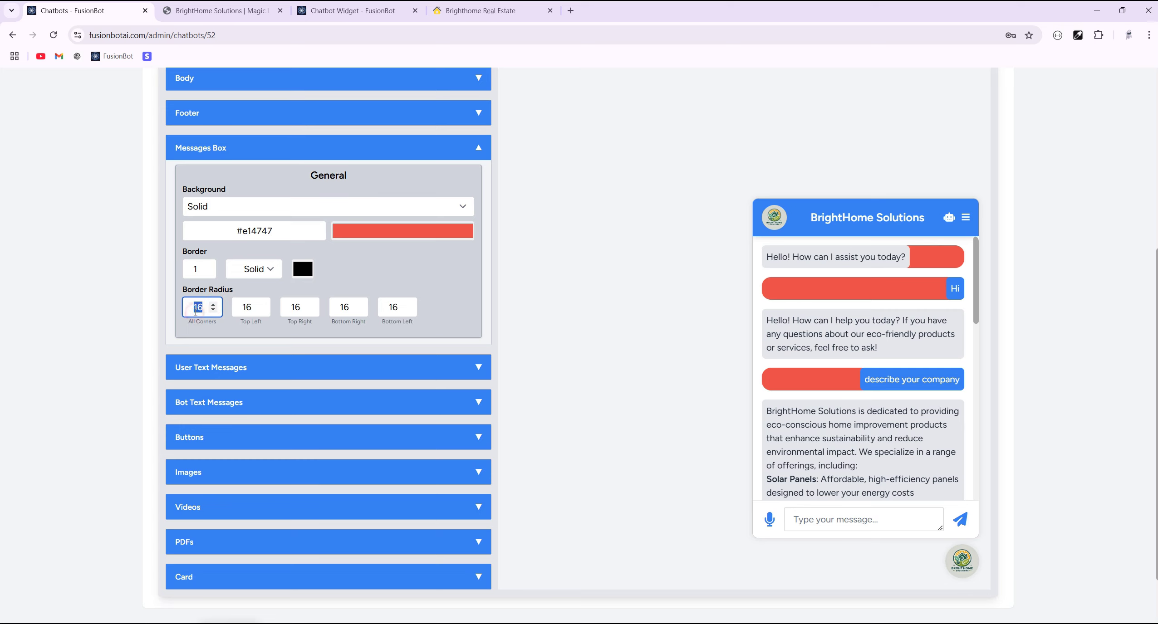
pyautogui.write('30')
# Step: Set the border radius of the bot text messages to 30 for all corners
pyautogui.click(393, 397)
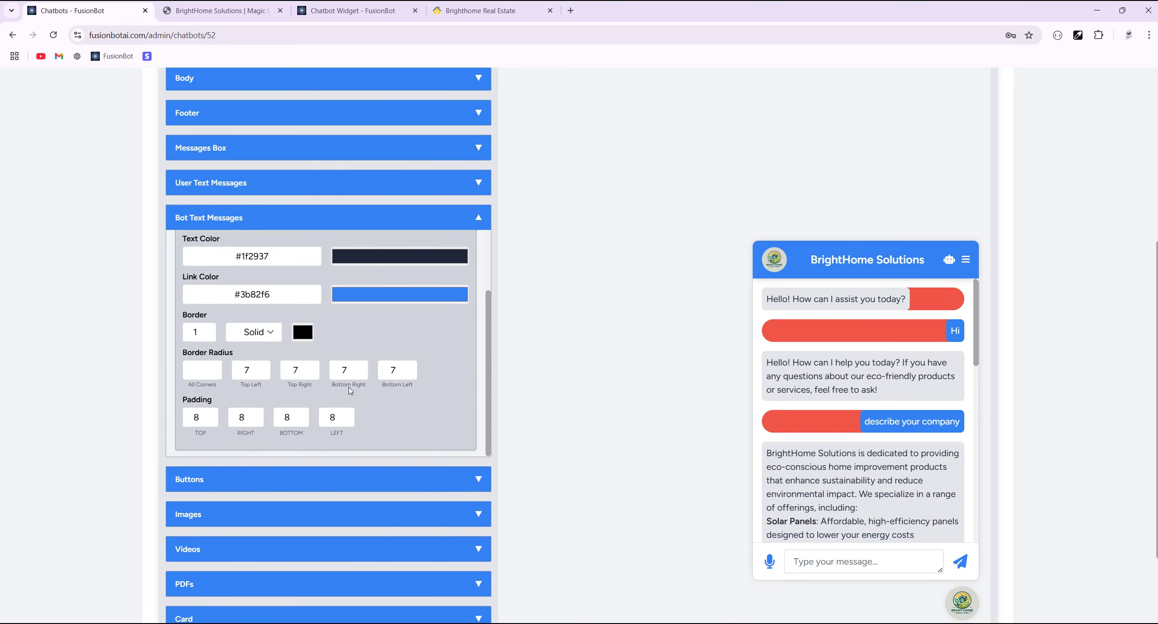
pyautogui.click(201, 368)
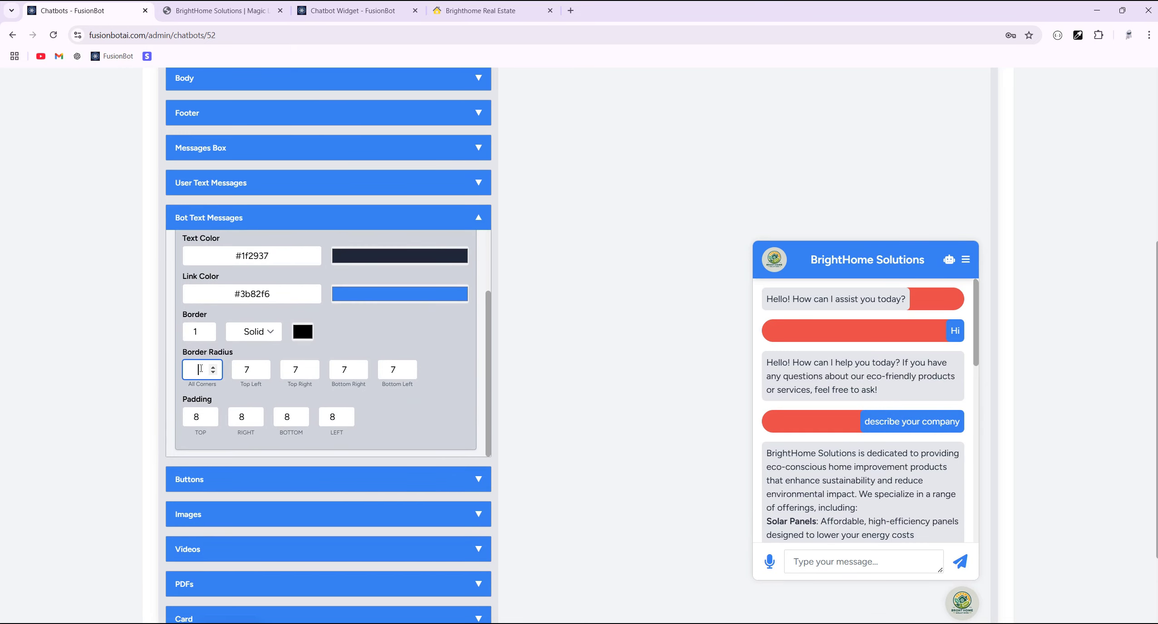
pyautogui.write('30')
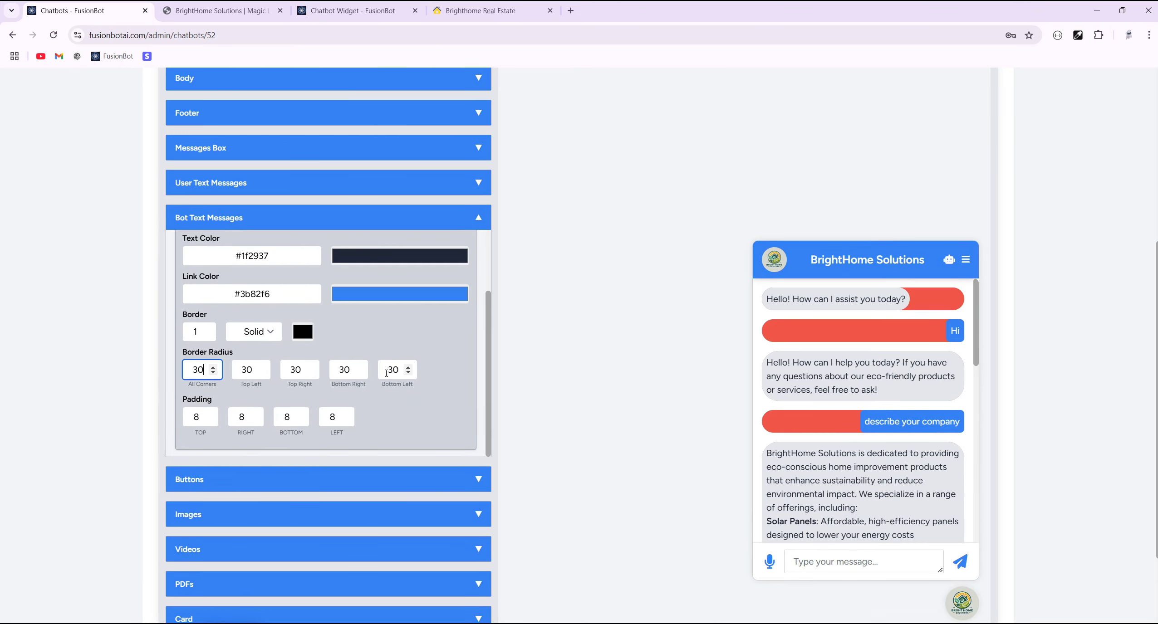
# Step: Set the border radius of the user text messages to 30 for all corners
pyautogui.click(227, 183)
pyautogui.click(198, 380)
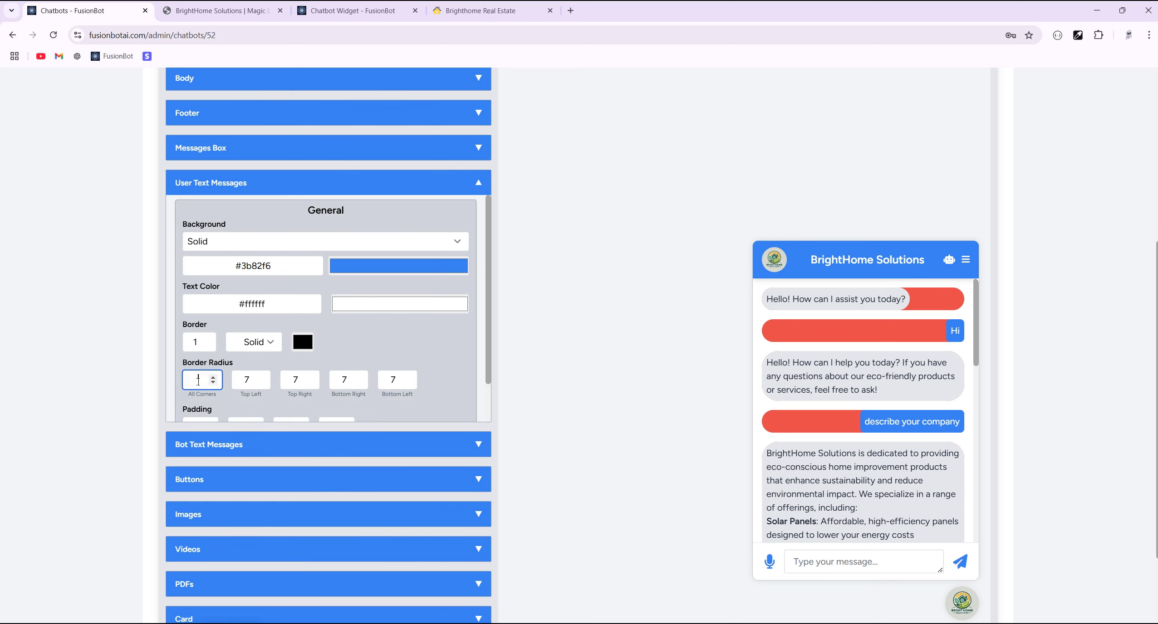
pyautogui.write('30')
# Step: Reset all the style changes and expand the Messages Box settings
pyautogui.scroll(3, 434, 228)
pyautogui.click(482, 149)
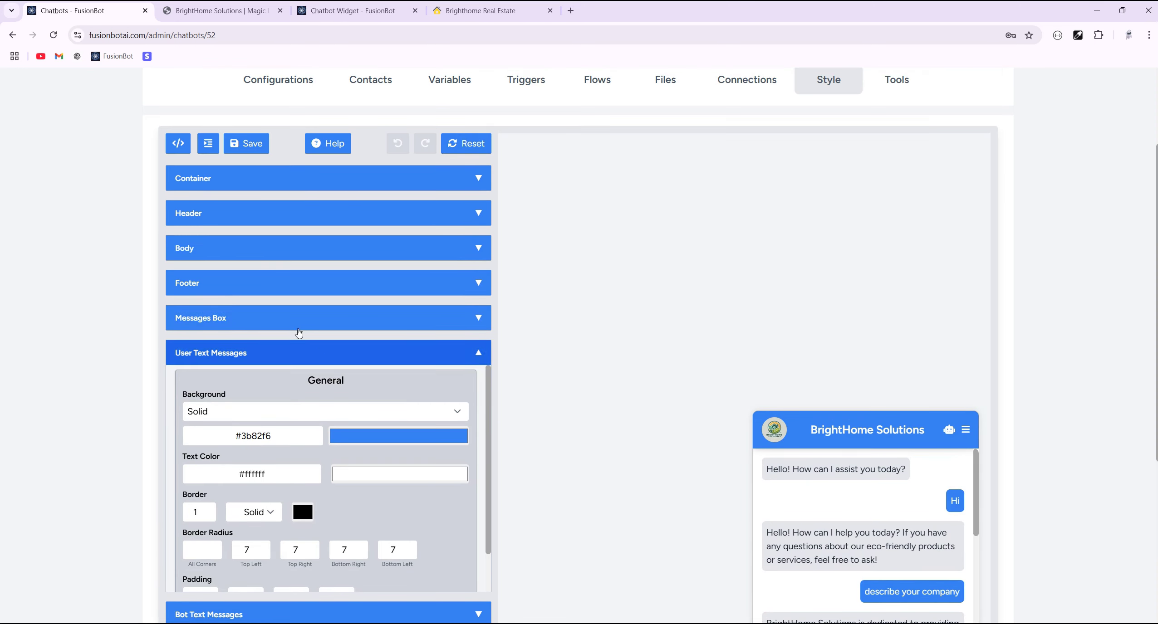
pyautogui.click(304, 320)
pyautogui.scroll(-1, 373, 399)
pyautogui.scroll(-1, 331, 422)
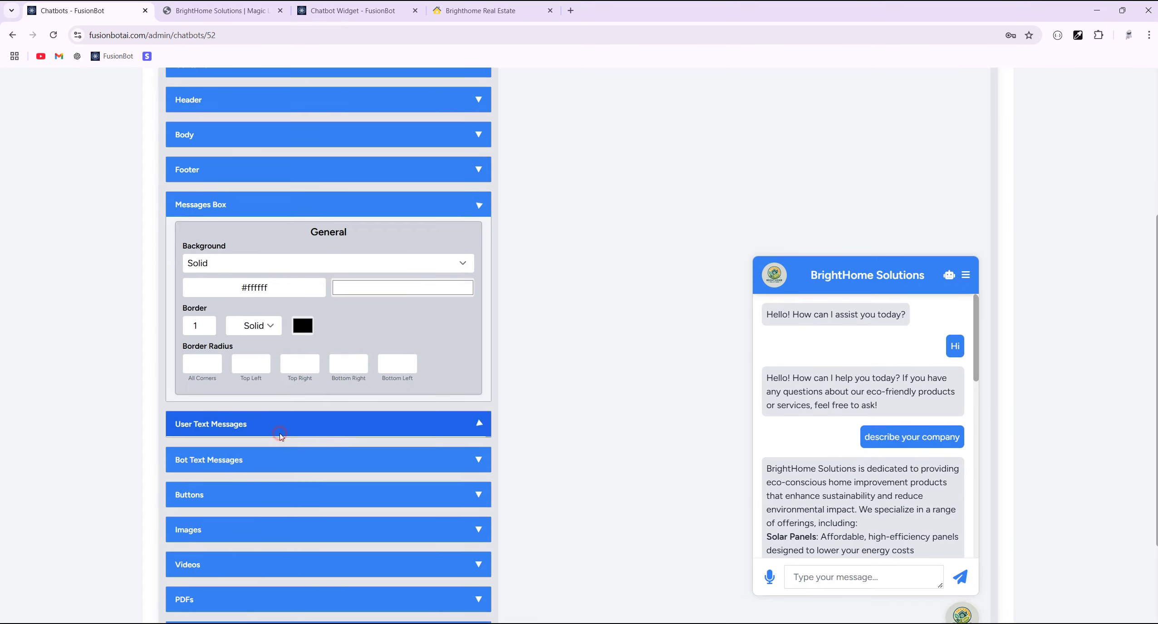
# Step: Set the border width of the user text messages to 7 and inspect the user's bubbles in the chat preview
pyautogui.click(207, 424)
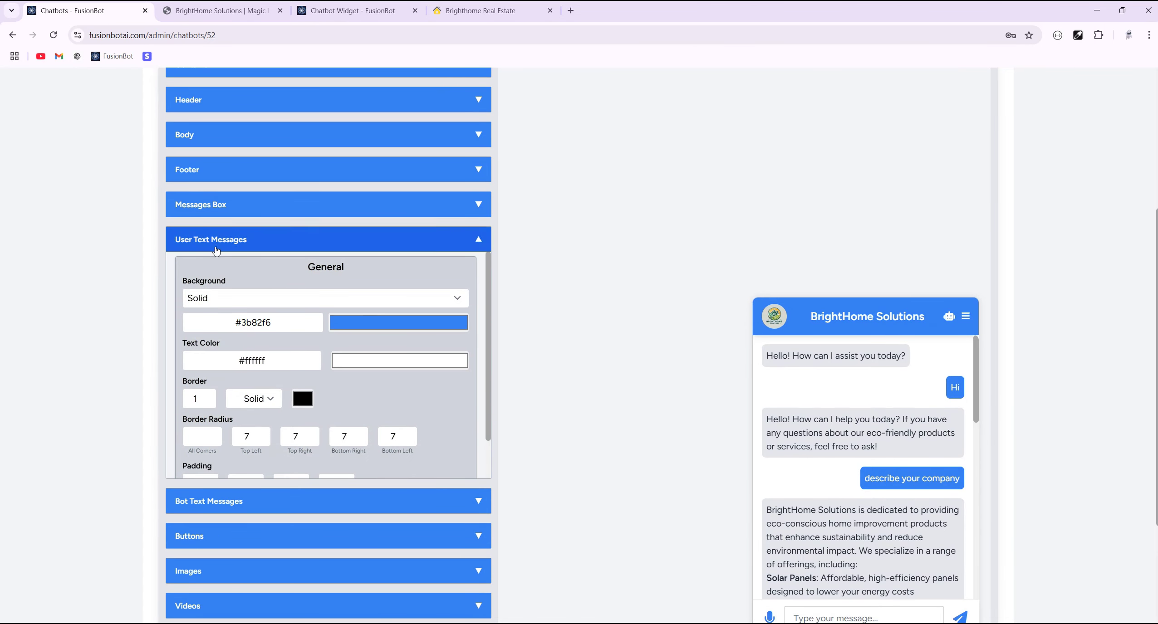
pyautogui.scroll(-1, 399, 394)
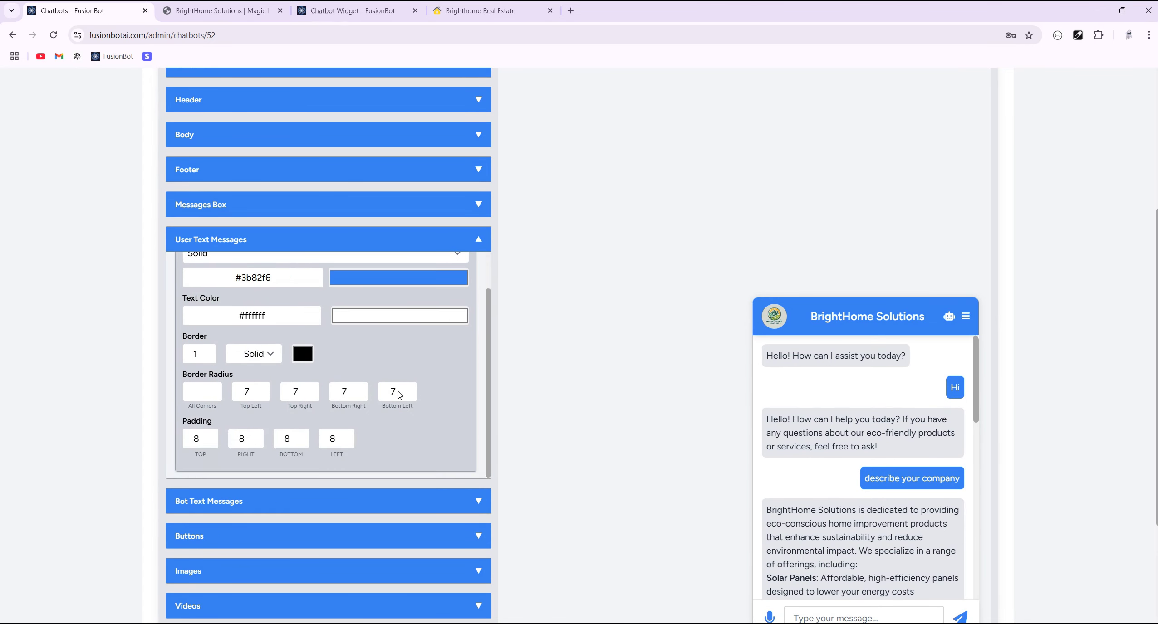
pyautogui.click(209, 351)
pyautogui.click(209, 351)
pyautogui.click(209, 351)
pyautogui.click(209, 351)
pyautogui.click(209, 351)
pyautogui.click(209, 351)
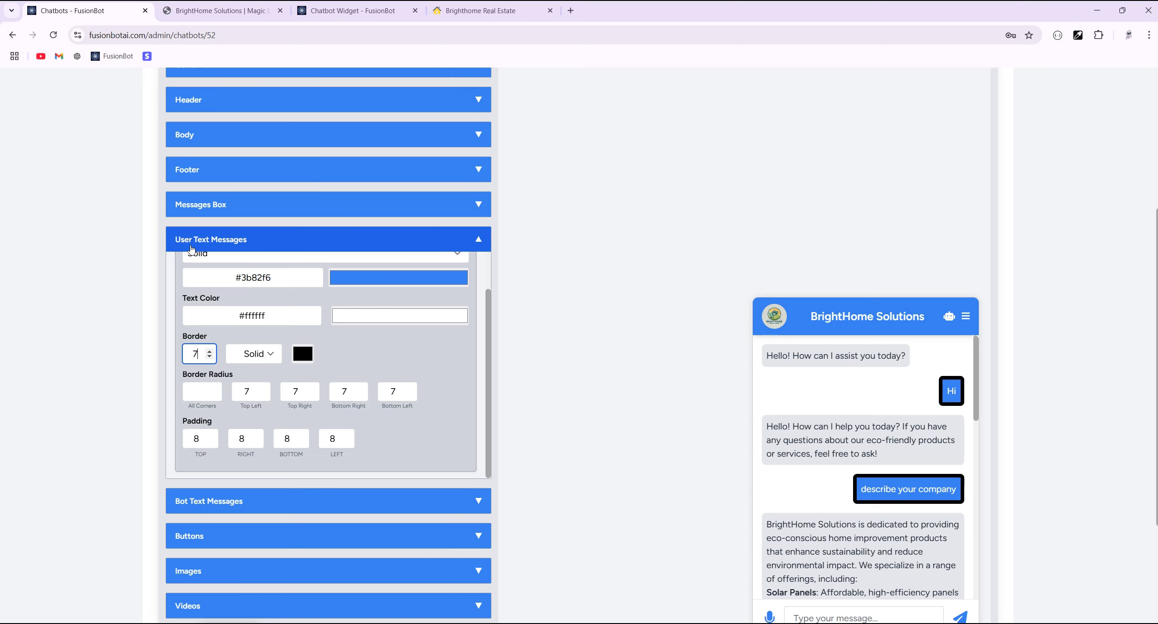
pyautogui.scroll(-12, 874, 440)
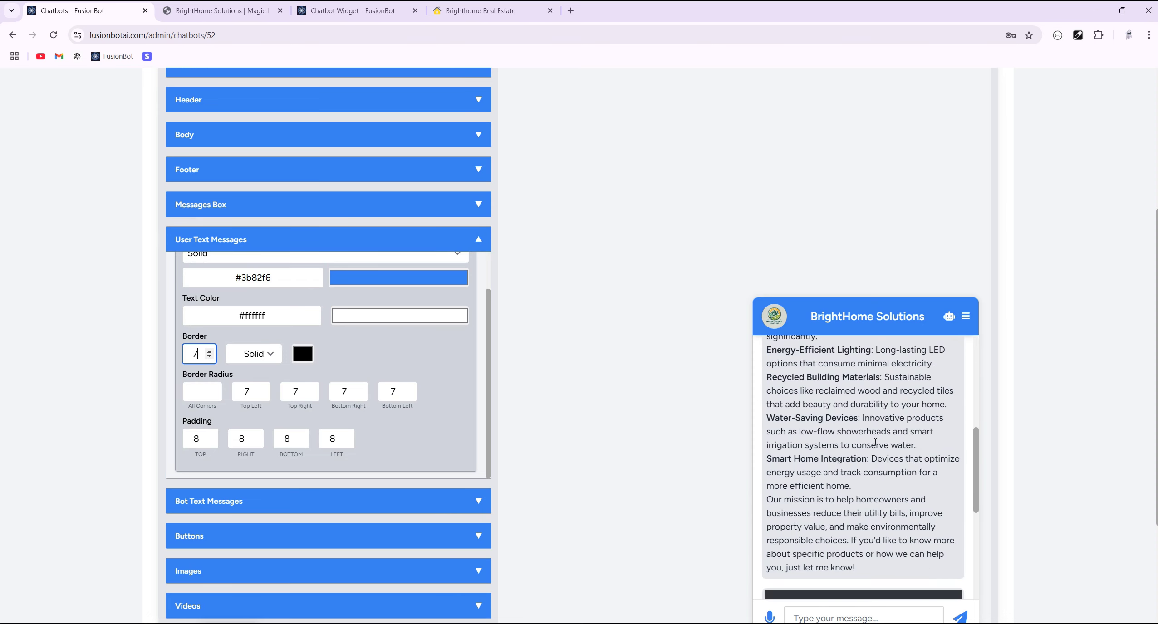
pyautogui.scroll(10, 876, 442)
pyautogui.scroll(3, 875, 441)
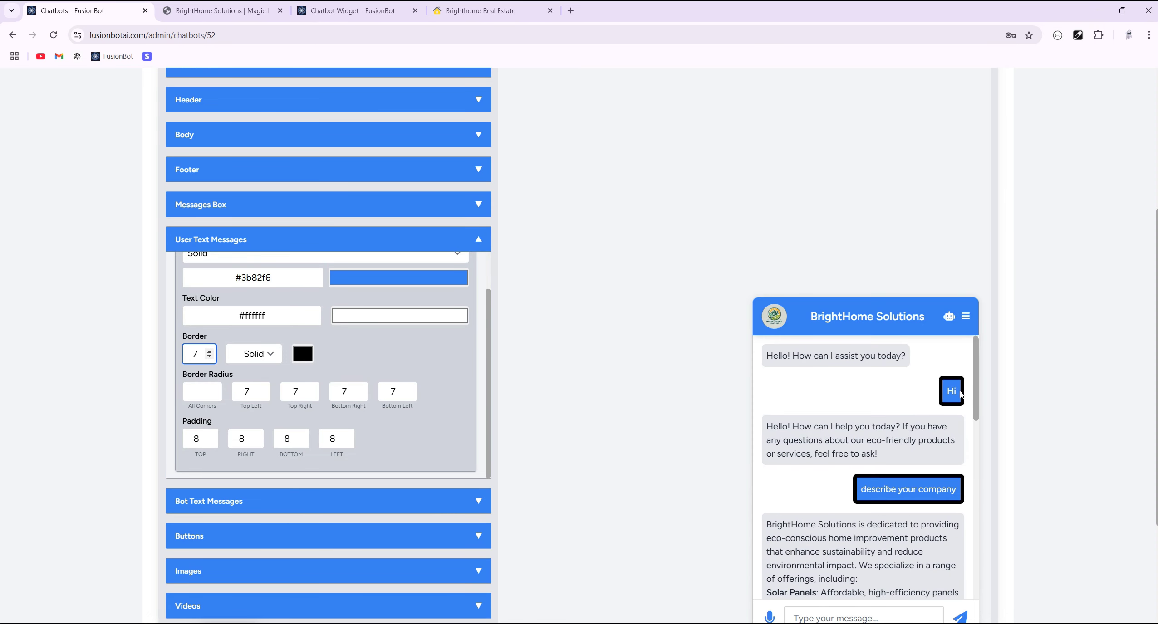
pyautogui.click(958, 391)
pyautogui.doubleClick(909, 489)
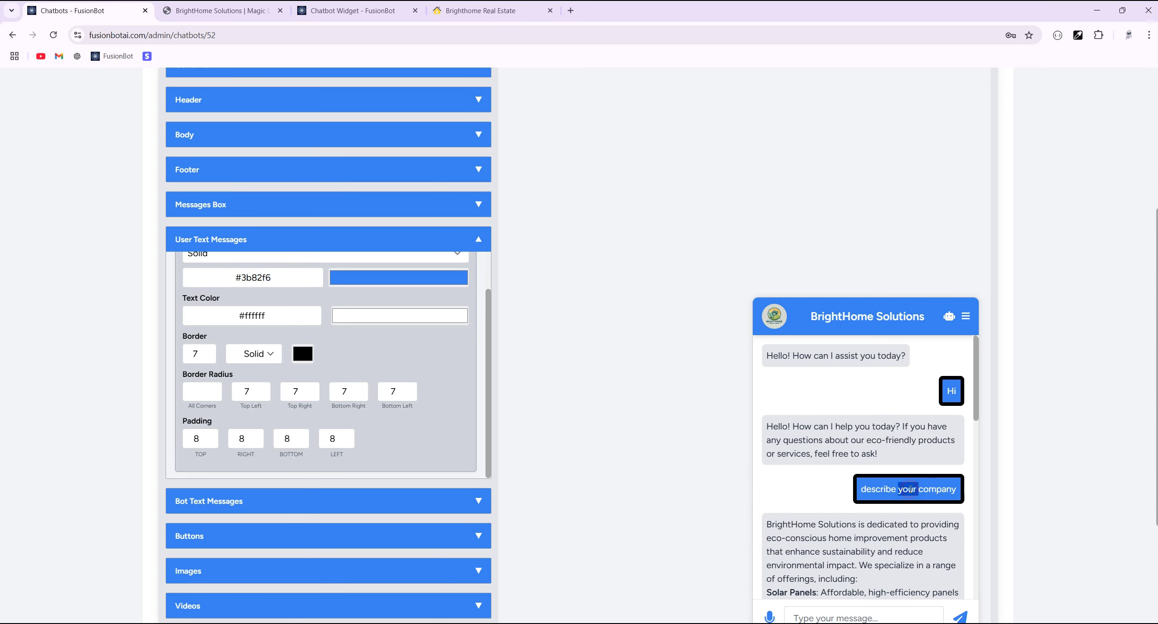
# Step: Set the border width of the bot text messages to 2
pyautogui.doubleClick(800, 441)
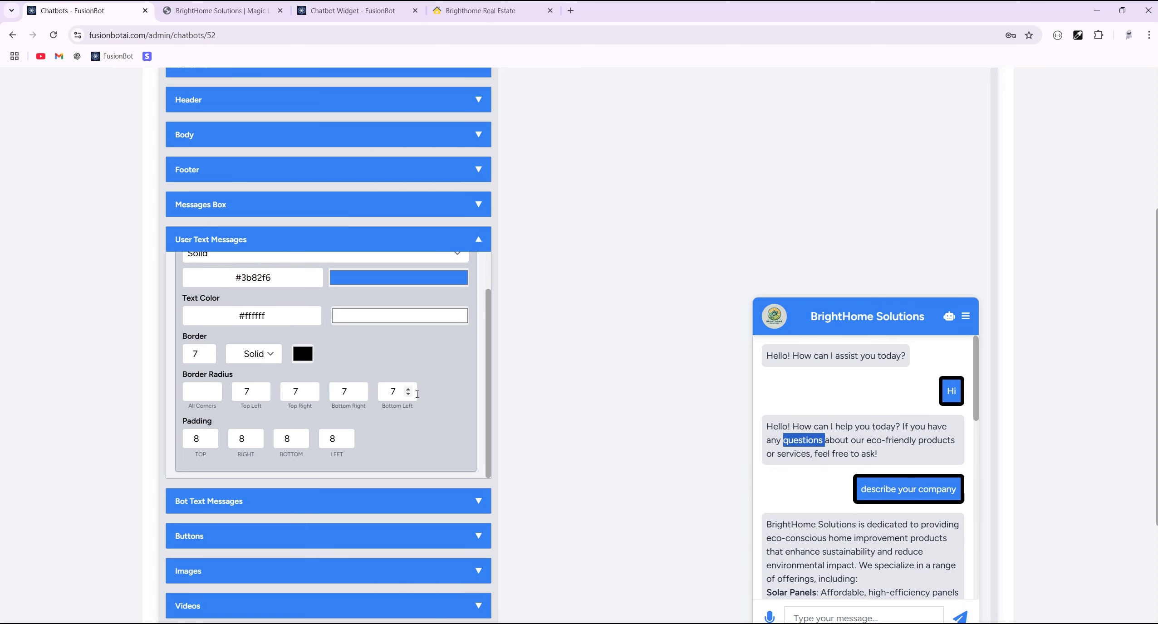
pyautogui.click(844, 444)
pyautogui.click(471, 501)
pyautogui.click(209, 273)
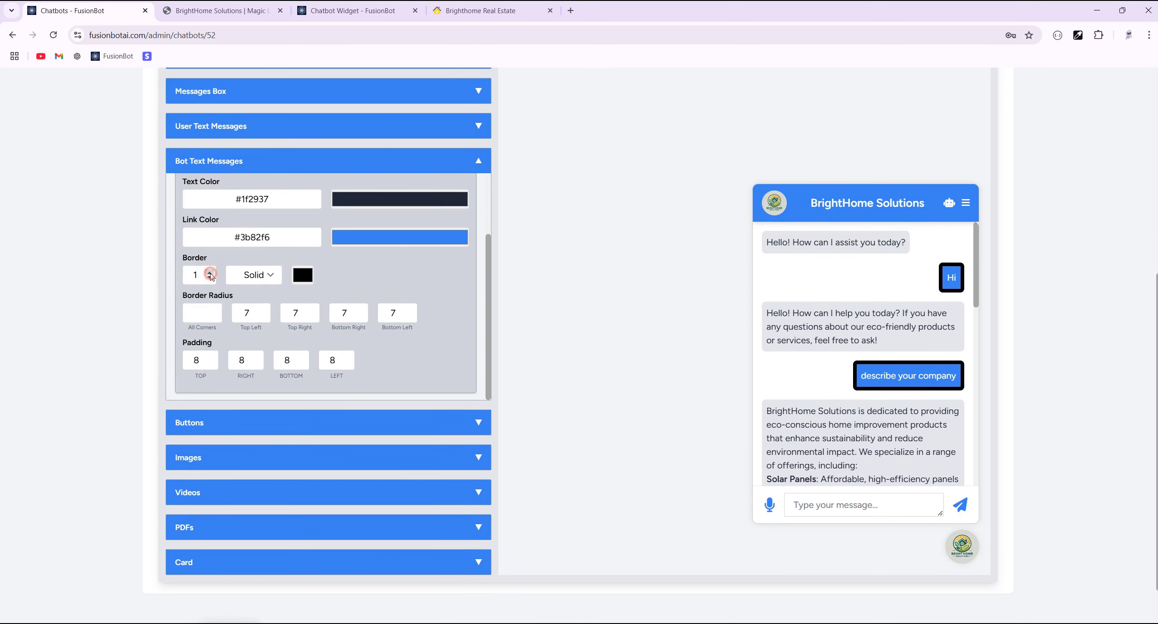
pyautogui.click(210, 273)
pyautogui.click(209, 273)
pyautogui.click(210, 274)
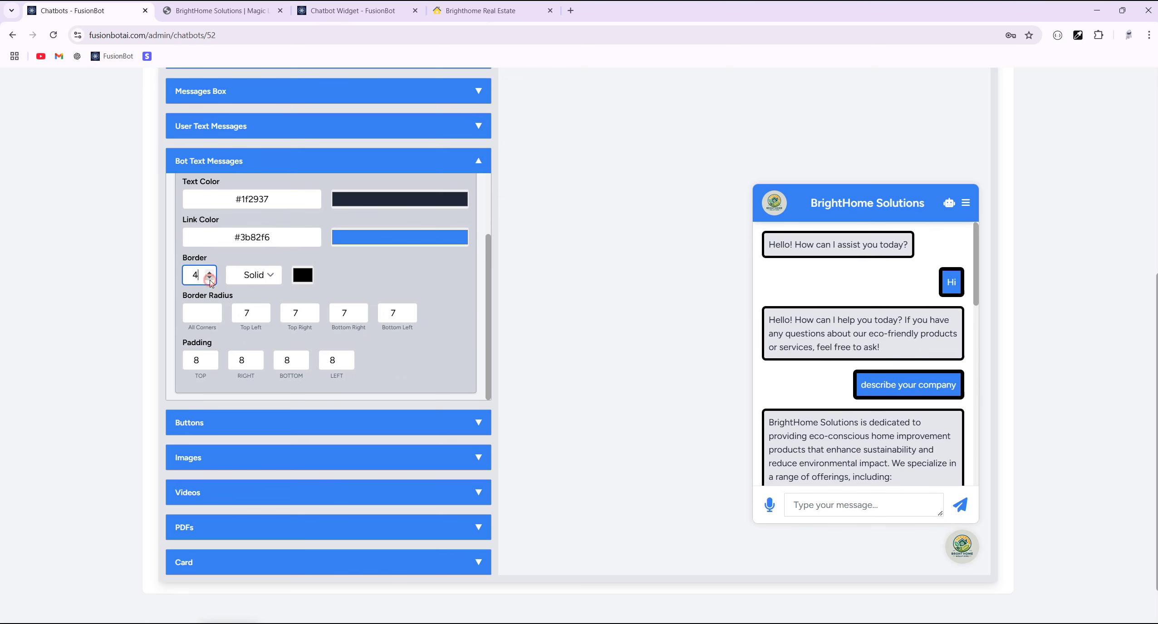
pyautogui.click(210, 278)
pyautogui.click(210, 277)
# Step: Give the bot text messages' border a Dashed style and a red color
pyautogui.click(253, 275)
pyautogui.click(254, 307)
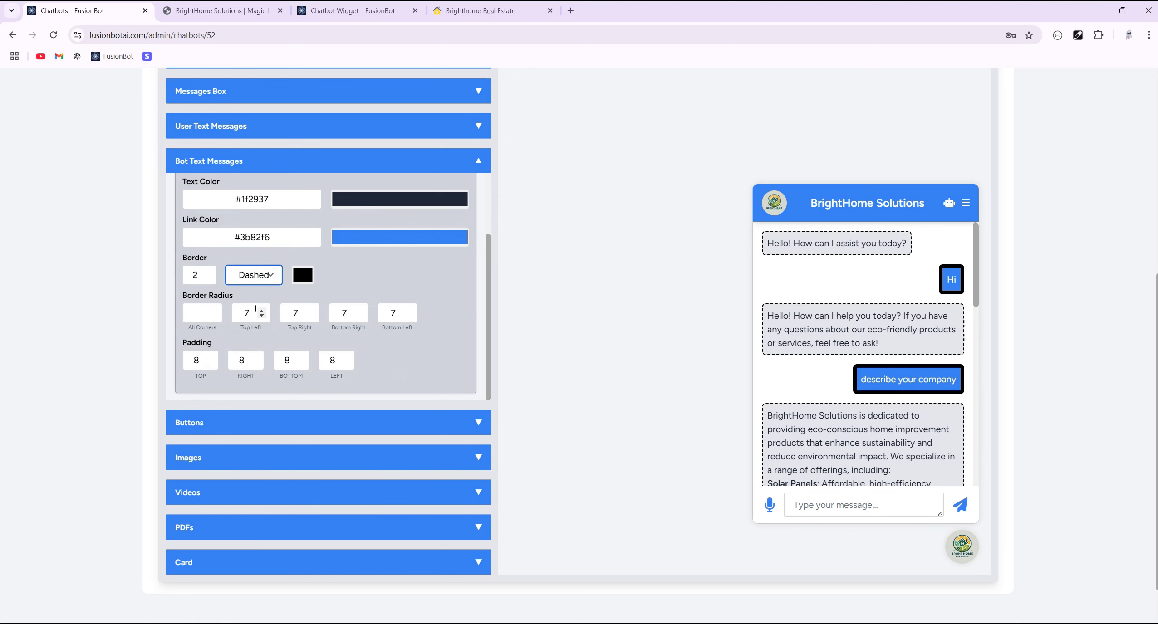
pyautogui.click(308, 280)
pyautogui.click(393, 299)
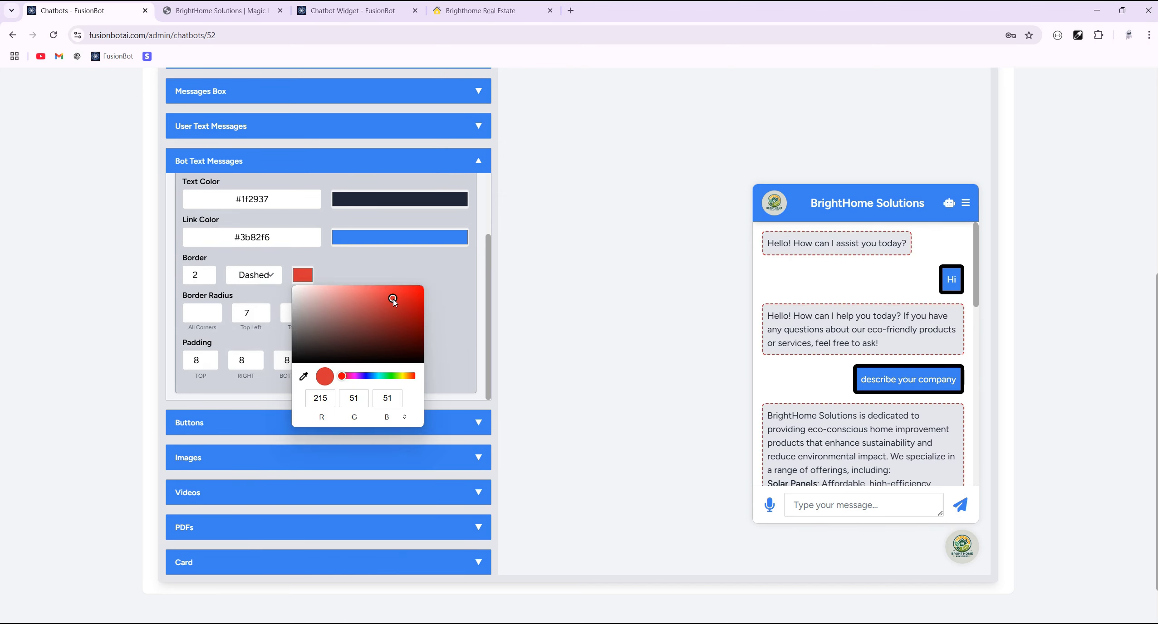
pyautogui.click(390, 264)
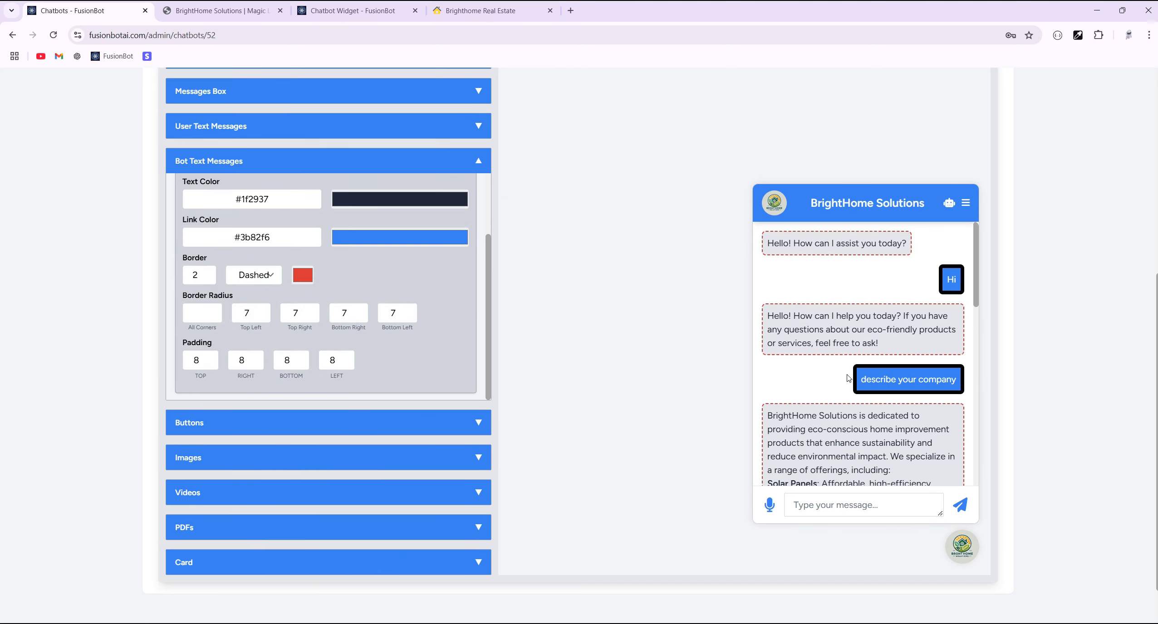
# Step: Set the top padding of the bot text messages to 16
pyautogui.click(211, 357)
pyautogui.click(211, 357)
pyautogui.click(210, 357)
pyautogui.click(211, 357)
pyautogui.click(211, 357)
pyautogui.click(211, 357)
pyautogui.click(211, 357)
pyautogui.click(211, 357)
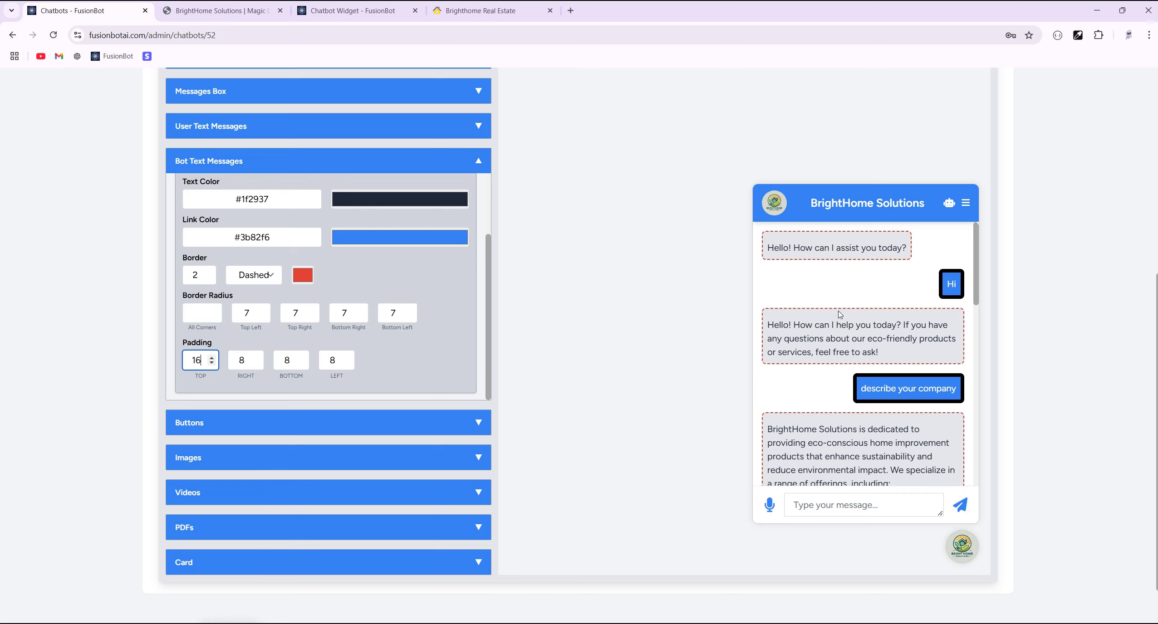
# Step: Set the right padding of the bot text messages to 19
pyautogui.click(258, 357)
pyautogui.click(258, 358)
pyautogui.click(257, 357)
pyautogui.click(257, 357)
pyautogui.click(257, 357)
pyautogui.click(257, 357)
pyautogui.click(257, 358)
pyautogui.click(258, 358)
pyautogui.click(257, 357)
pyautogui.click(257, 357)
pyautogui.click(258, 358)
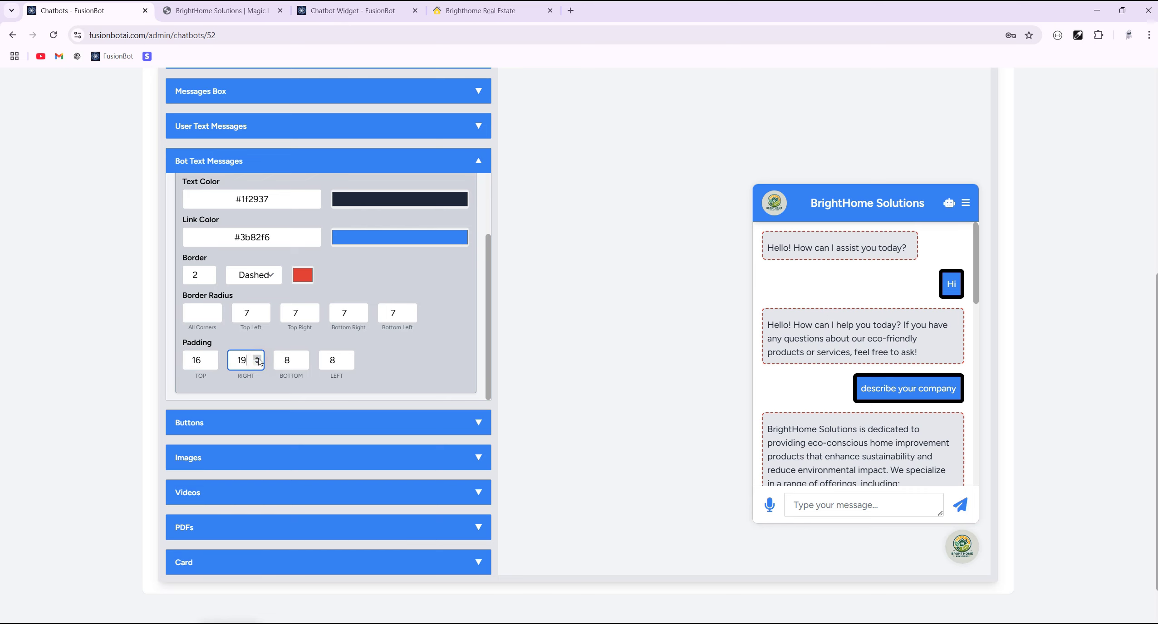
# Step: Set the bottom padding of the bot text messages to 17 and the left padding to 18
pyautogui.click(303, 357)
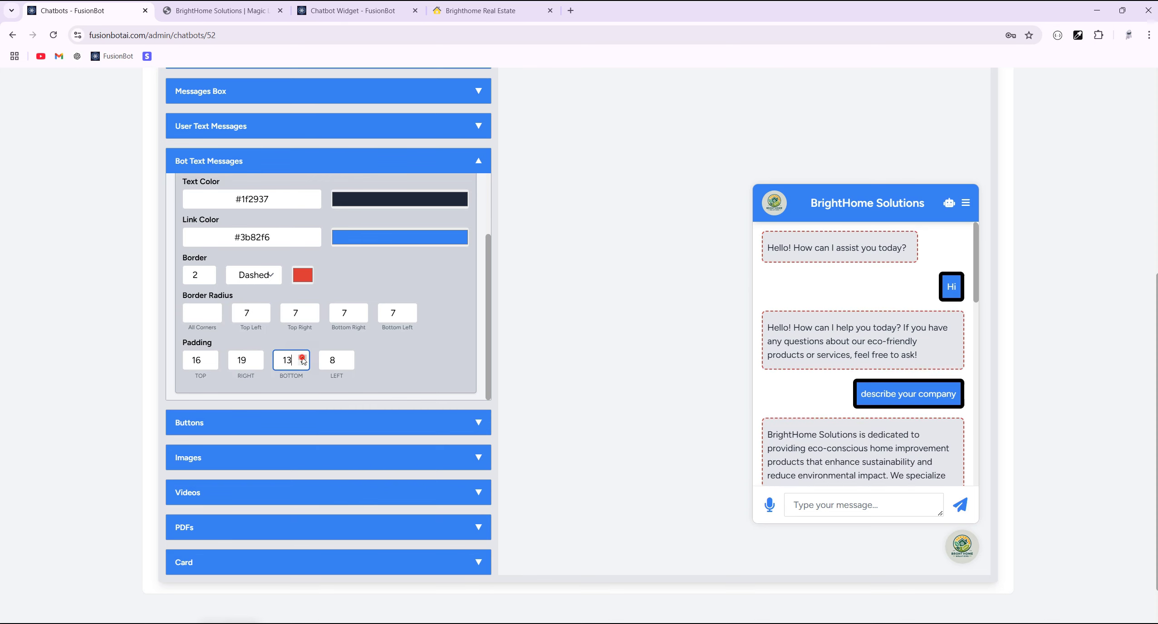
pyautogui.click(348, 358)
pyautogui.click(348, 357)
pyautogui.click(347, 358)
pyautogui.click(348, 357)
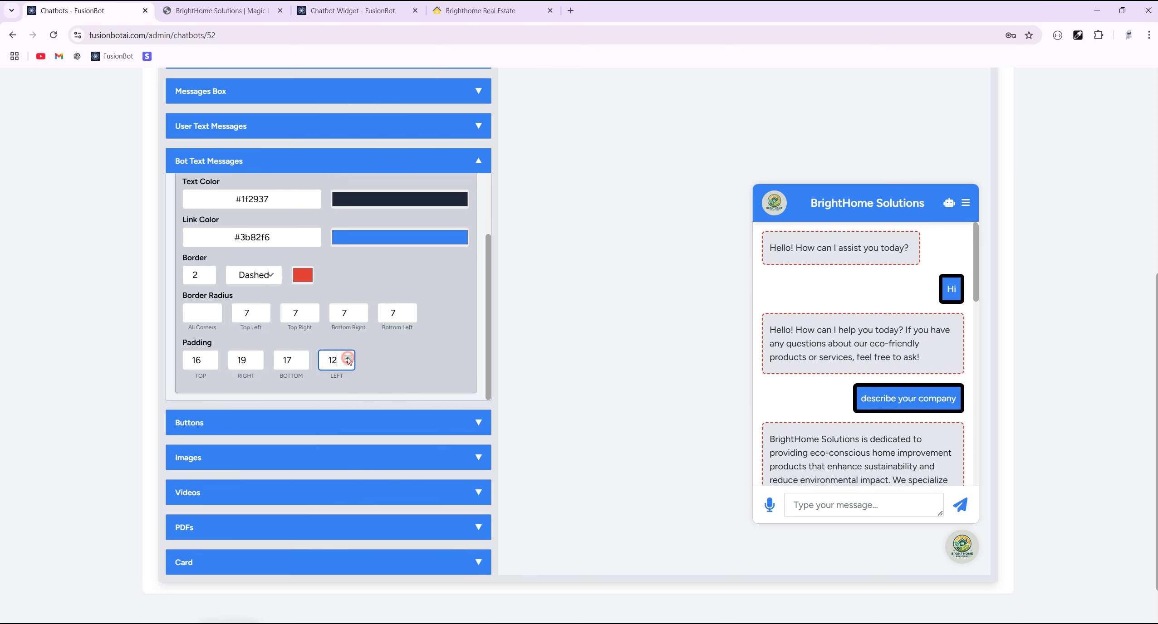
pyautogui.click(348, 357)
pyautogui.click(348, 357)
pyautogui.click(348, 357)
pyautogui.click(348, 357)
pyautogui.click(348, 358)
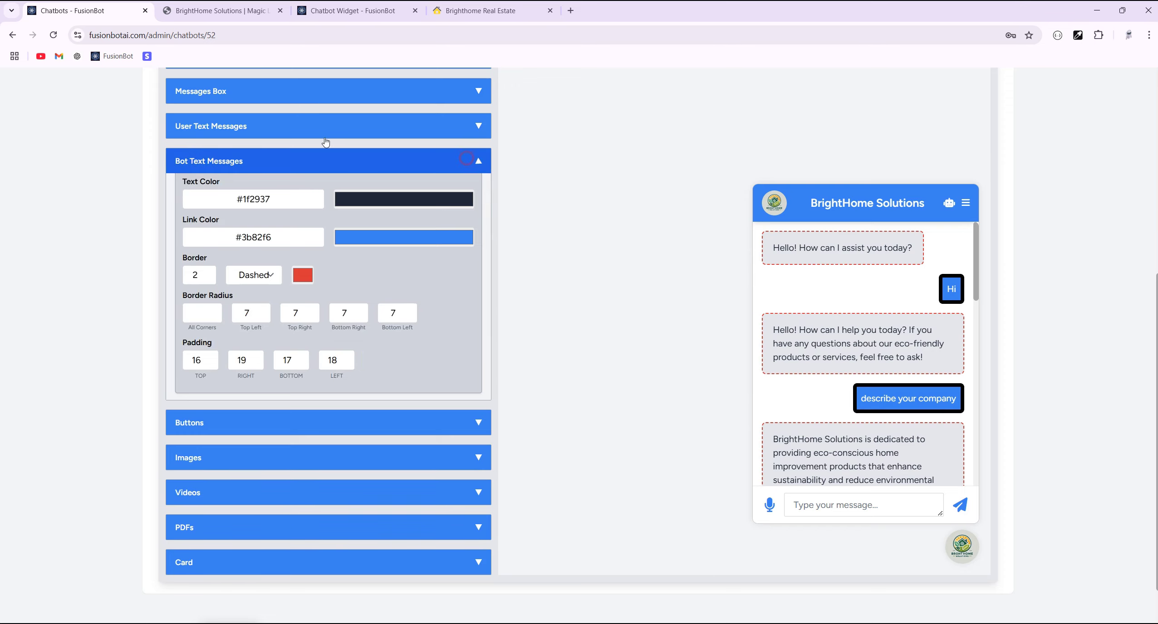
# Step: Switch to the User Text Messages settings and set the top padding to 15
pyautogui.click(331, 161)
pyautogui.click(243, 293)
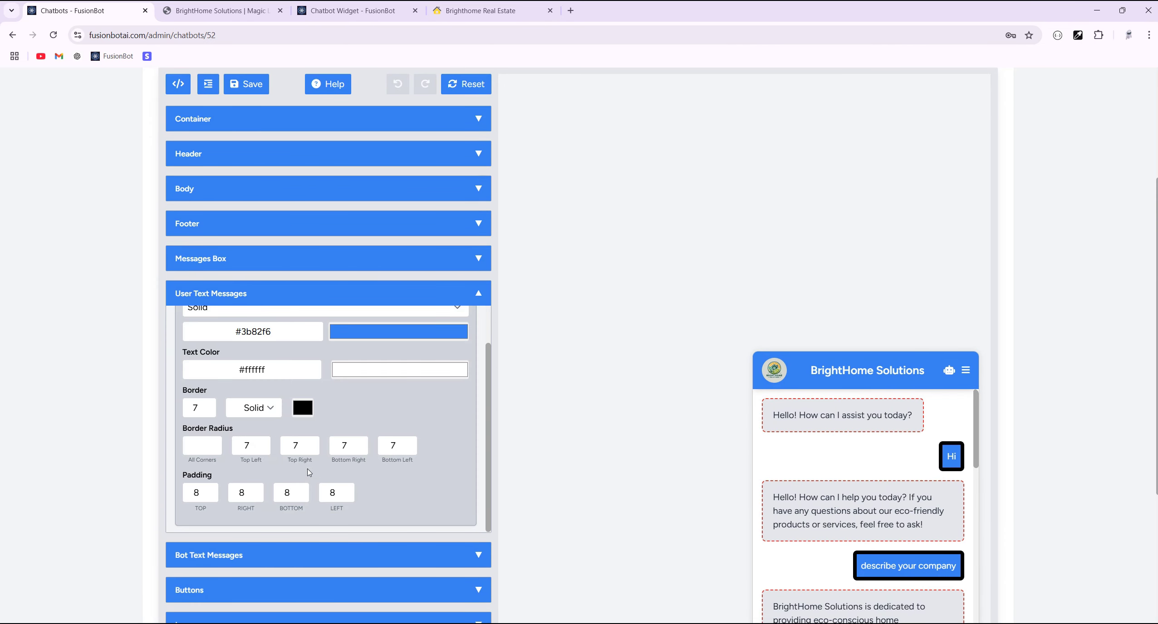
pyautogui.scroll(-2, 307, 472)
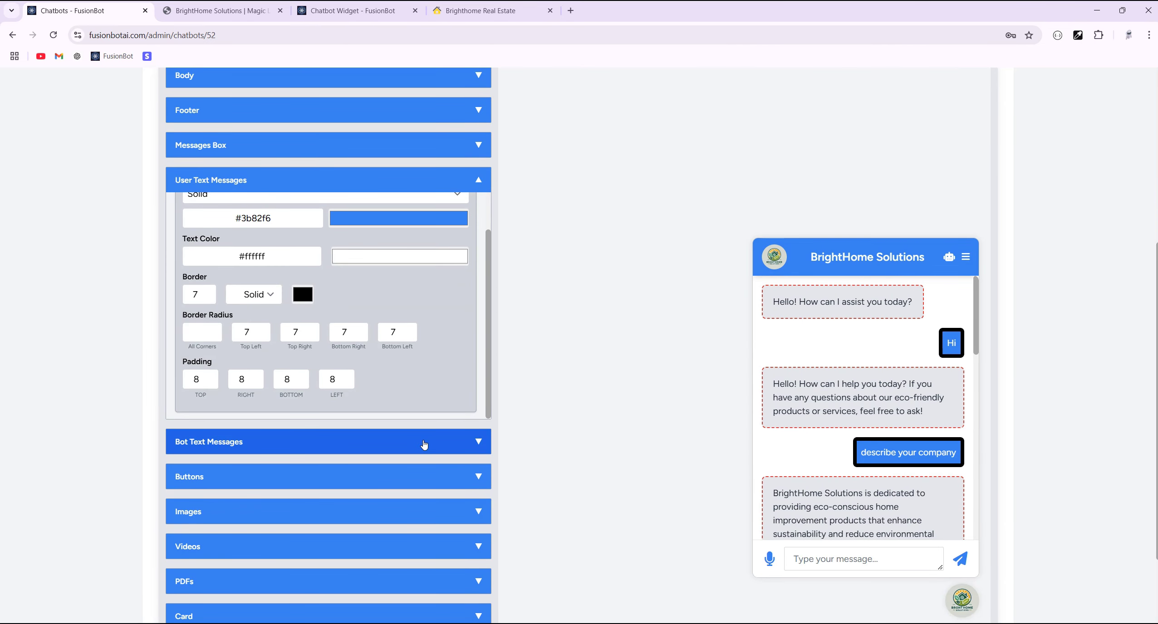
pyautogui.click(213, 377)
pyautogui.click(212, 377)
pyautogui.click(212, 377)
pyautogui.click(212, 377)
pyautogui.click(212, 376)
pyautogui.click(213, 377)
pyautogui.click(212, 377)
# Step: Set the border of the user text messages to width 0 with the Solid style
pyautogui.click(209, 298)
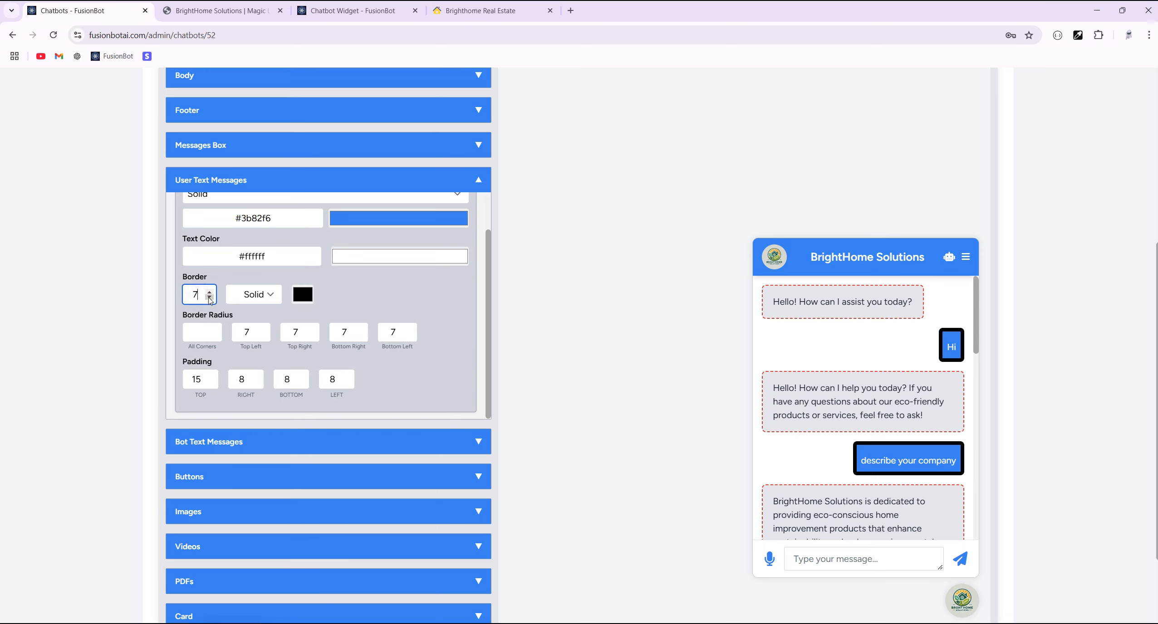
pyautogui.click(209, 298)
pyautogui.click(209, 297)
pyautogui.click(209, 297)
pyautogui.click(209, 298)
pyautogui.click(209, 297)
pyautogui.click(209, 297)
pyautogui.click(209, 297)
pyautogui.click(209, 291)
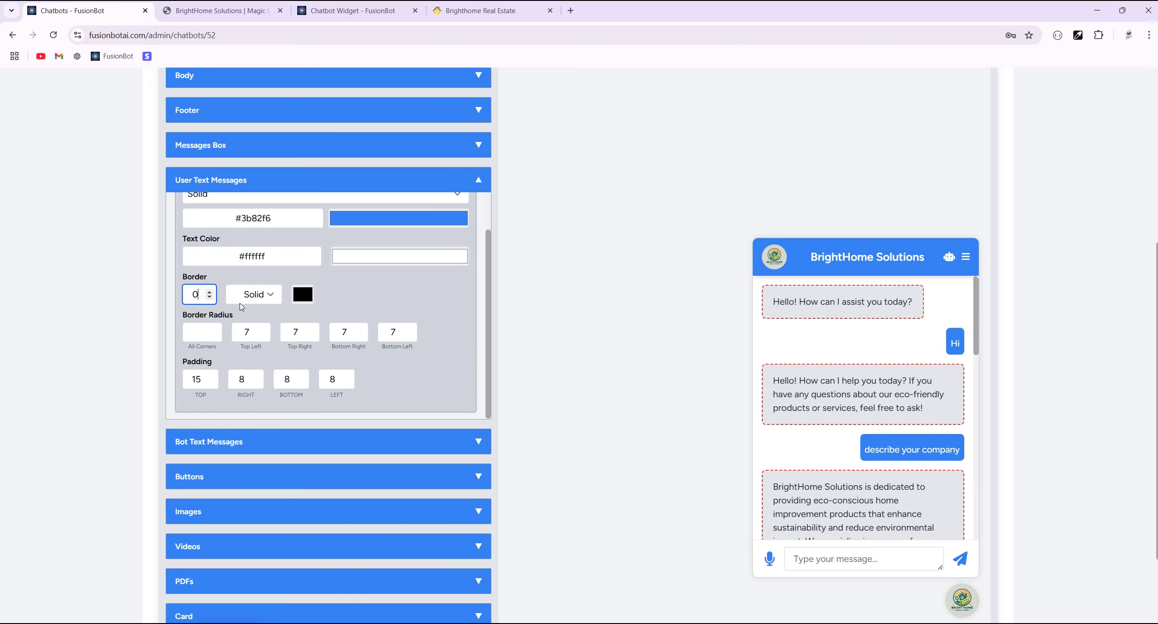
pyautogui.click(254, 295)
pyautogui.click(255, 310)
# Step: Set both the right and bottom padding of the user text messages to 18
pyautogui.click(257, 377)
pyautogui.click(258, 377)
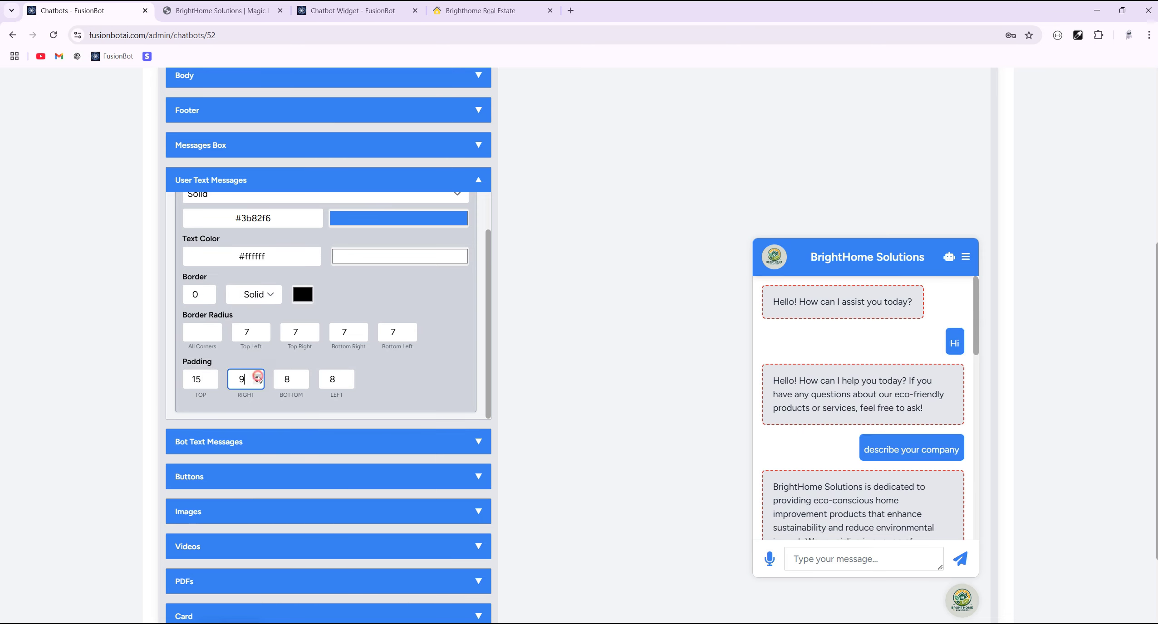
pyautogui.click(258, 377)
pyautogui.click(258, 377)
pyautogui.click(257, 377)
pyautogui.click(257, 377)
pyautogui.click(257, 377)
pyautogui.click(258, 377)
pyautogui.click(303, 377)
pyautogui.click(303, 377)
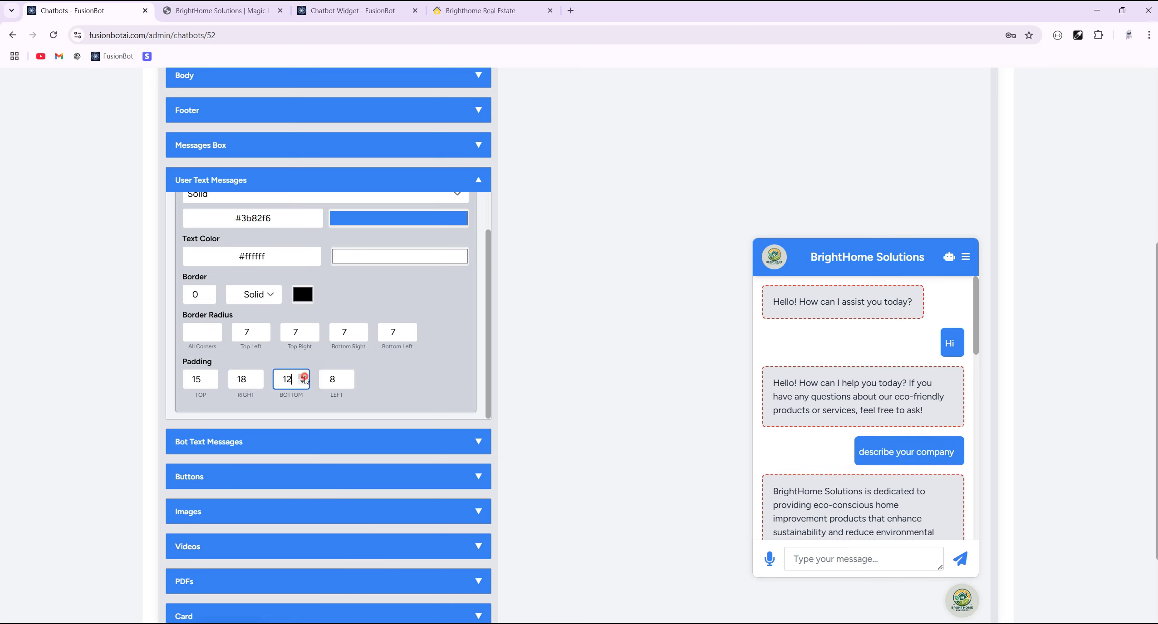
pyautogui.click(303, 377)
pyautogui.click(303, 377)
pyautogui.click(303, 377)
# Step: Raise the left padding of the user text messages above 15 and collapse their settings
pyautogui.click(348, 377)
pyautogui.click(348, 377)
pyautogui.click(348, 377)
pyautogui.click(348, 377)
pyautogui.click(348, 377)
pyautogui.click(348, 377)
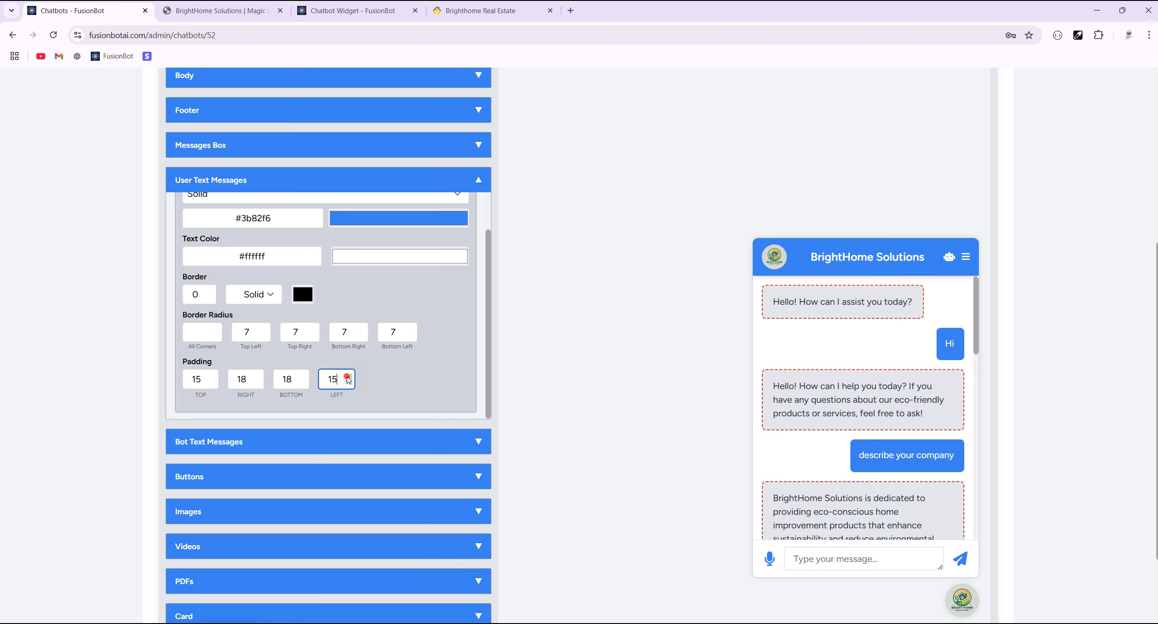
pyautogui.click(347, 377)
pyautogui.click(348, 377)
pyautogui.click(348, 377)
pyautogui.click(348, 377)
pyautogui.scroll(2, 407, 352)
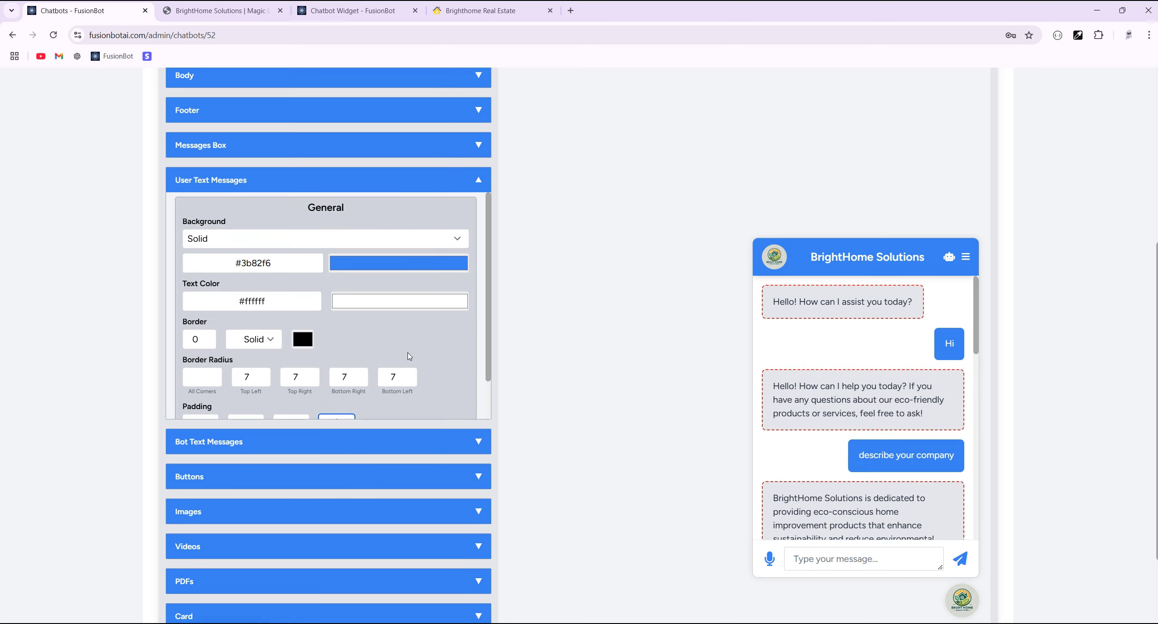
pyautogui.scroll(-2, 407, 353)
pyautogui.click(444, 181)
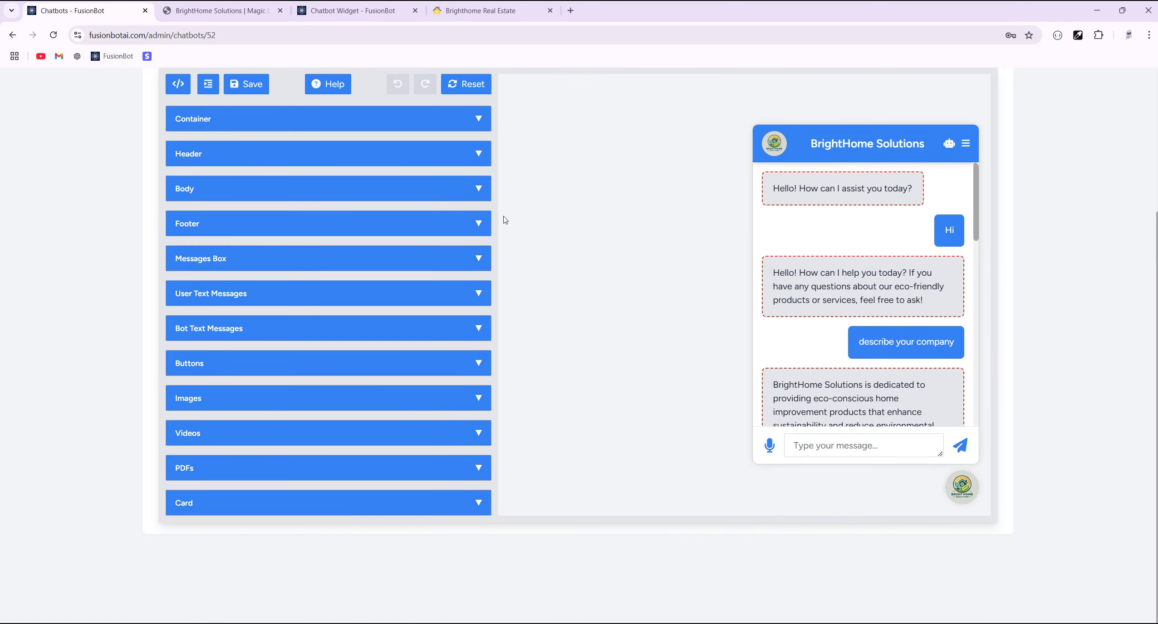
# Step: Reset all style changes and look through the Messages Box, Body and Buttons settings
pyautogui.click(238, 256)
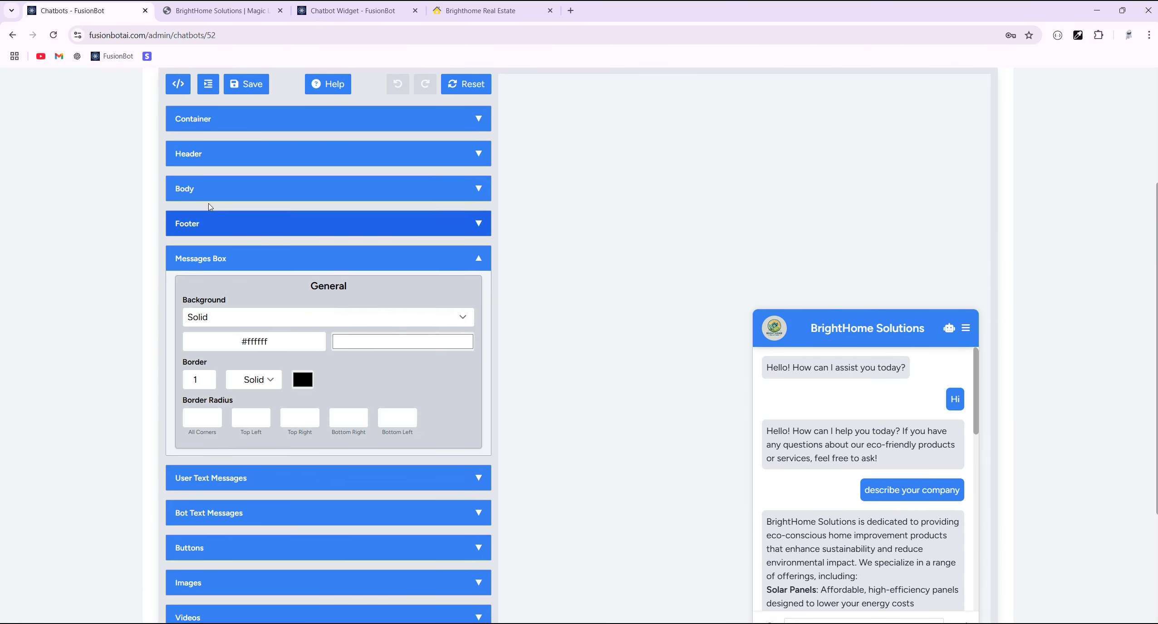
pyautogui.click(209, 186)
pyautogui.scroll(-5, 289, 348)
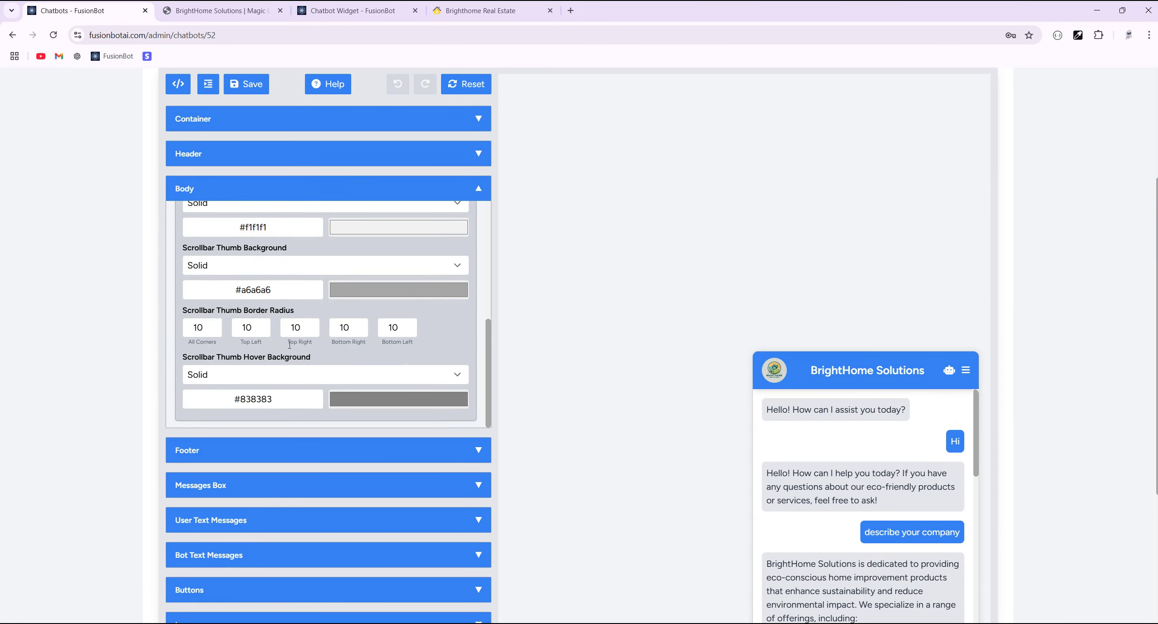
pyautogui.scroll(6, 289, 345)
pyautogui.click(449, 188)
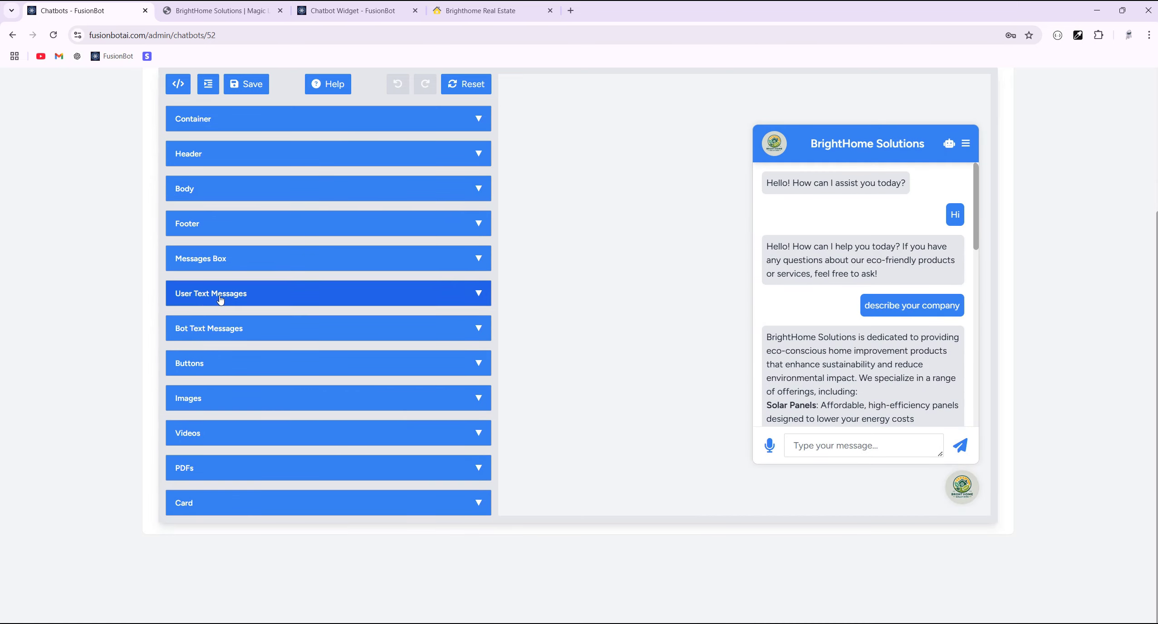
pyautogui.click(227, 366)
pyautogui.click(227, 367)
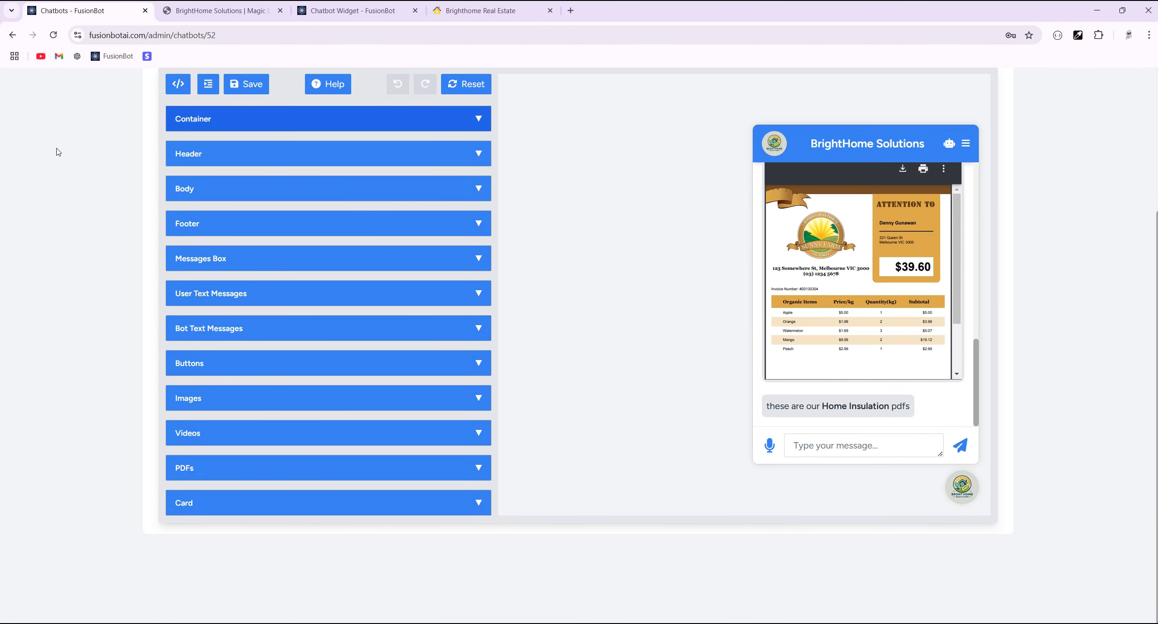
# Step: Go to the chatbot's flows and create a new flow named "test buttons"
pyautogui.scroll(5, 51, 149)
pyautogui.click(590, 221)
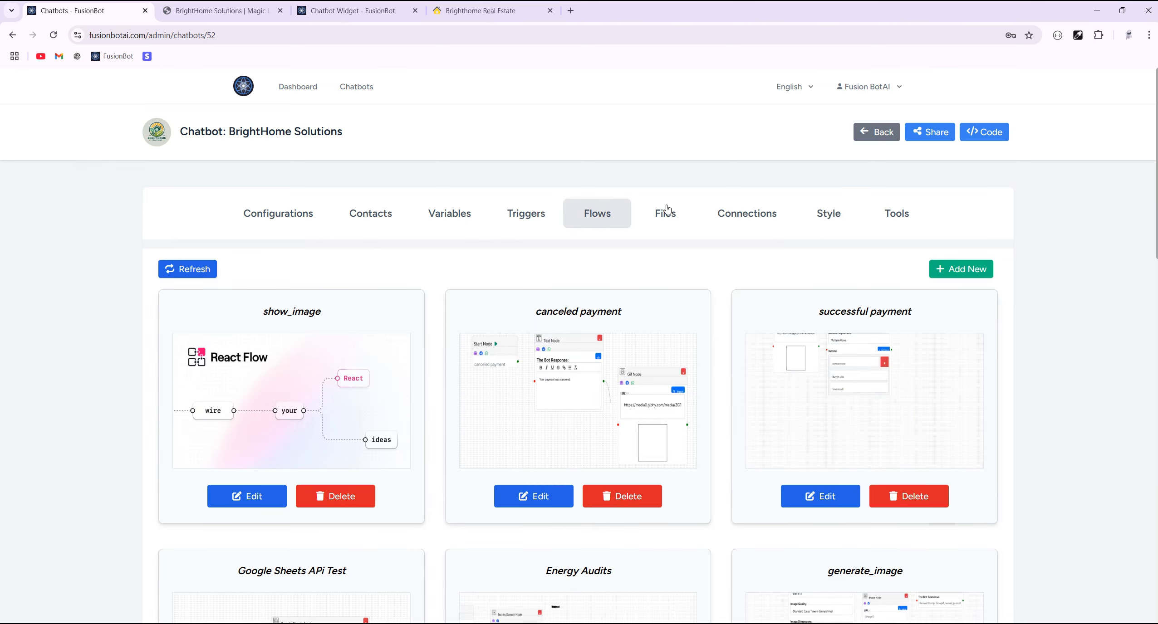
pyautogui.scroll(-10, 86, 280)
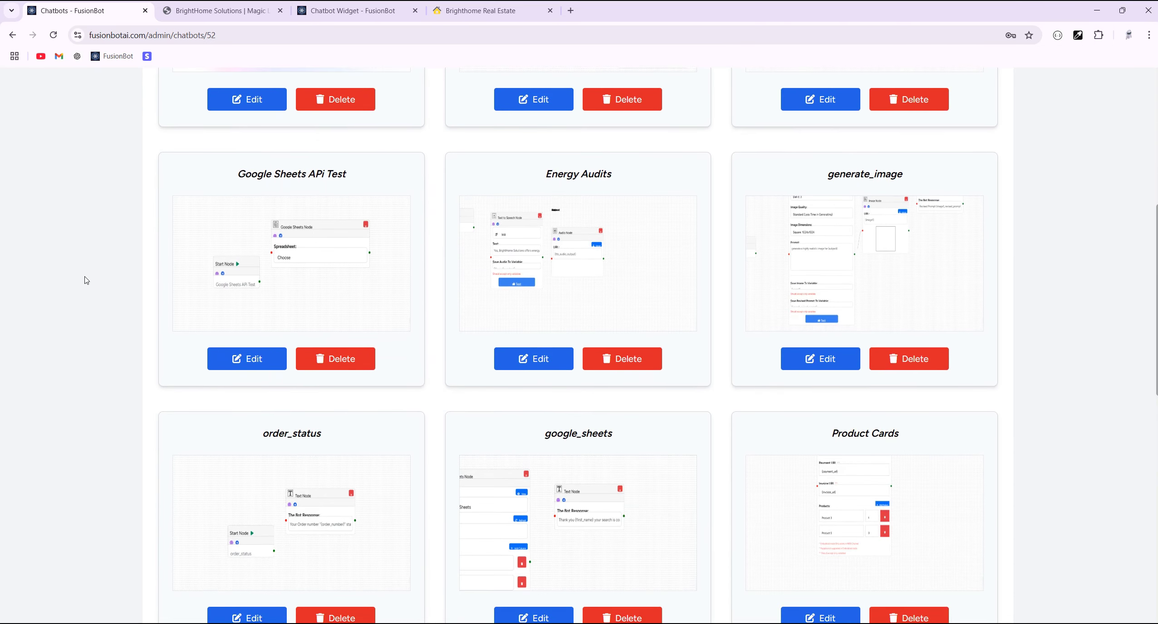
pyautogui.scroll(-3, 88, 278)
pyautogui.scroll(12, 88, 277)
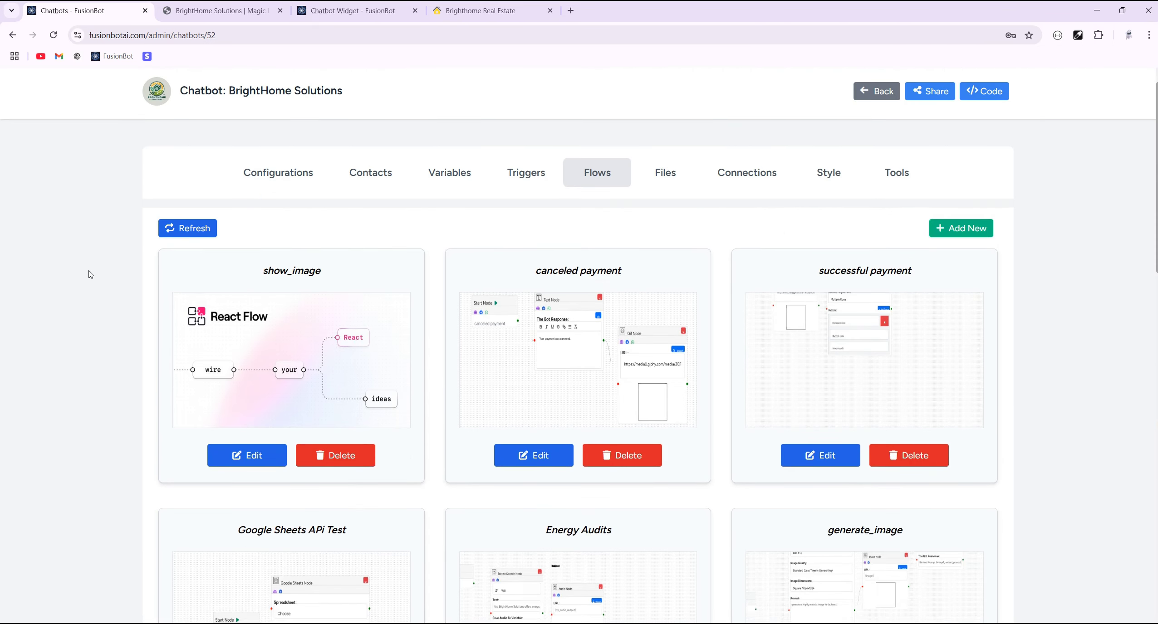
pyautogui.click(977, 268)
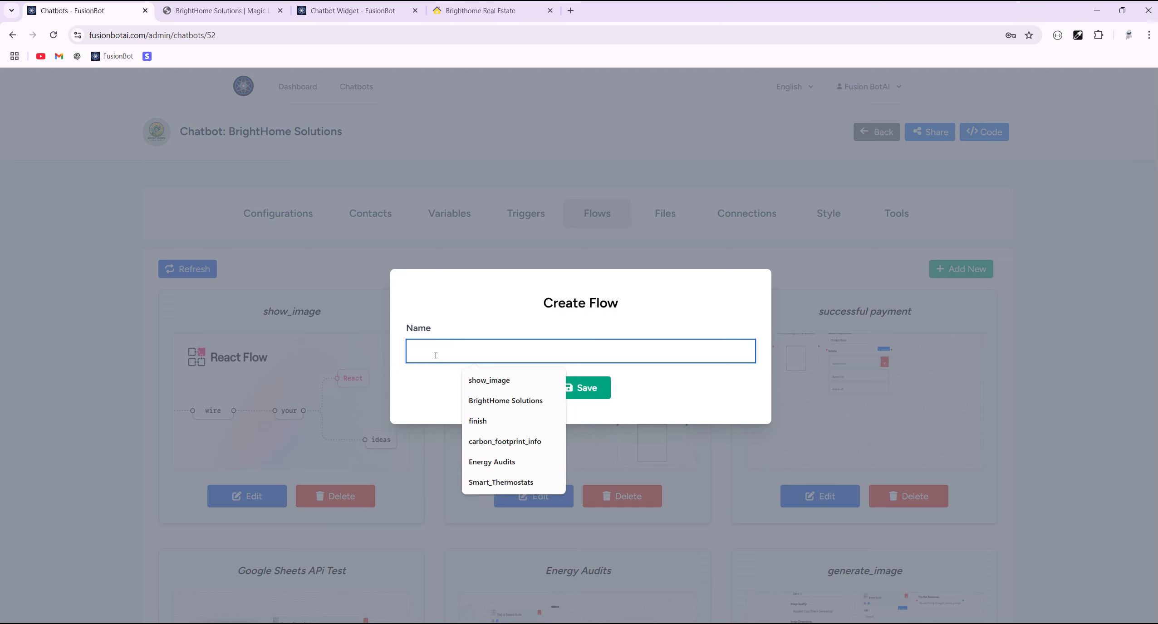
pyautogui.write('test buttons')
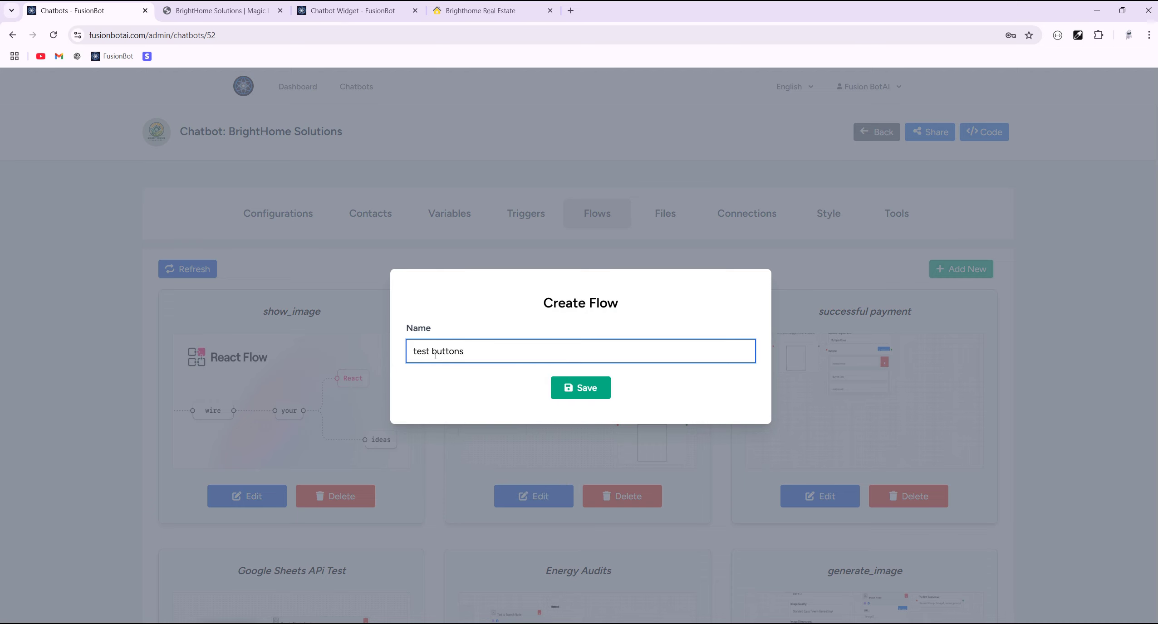
pyautogui.tripleClick(436, 356)
pyautogui.click(603, 388)
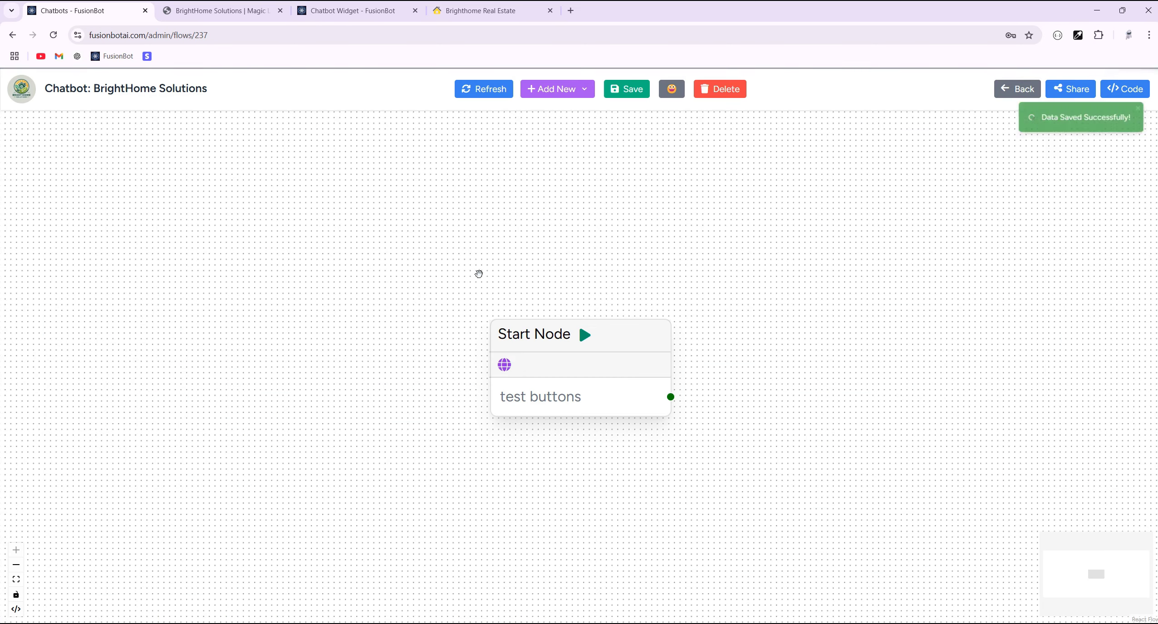
# Step: Move the Start Node aside and add a Buttons Node linked from it
pyautogui.moveTo(642, 336); pyautogui.dragTo(445, 274)
pyautogui.rightClick(535, 248)
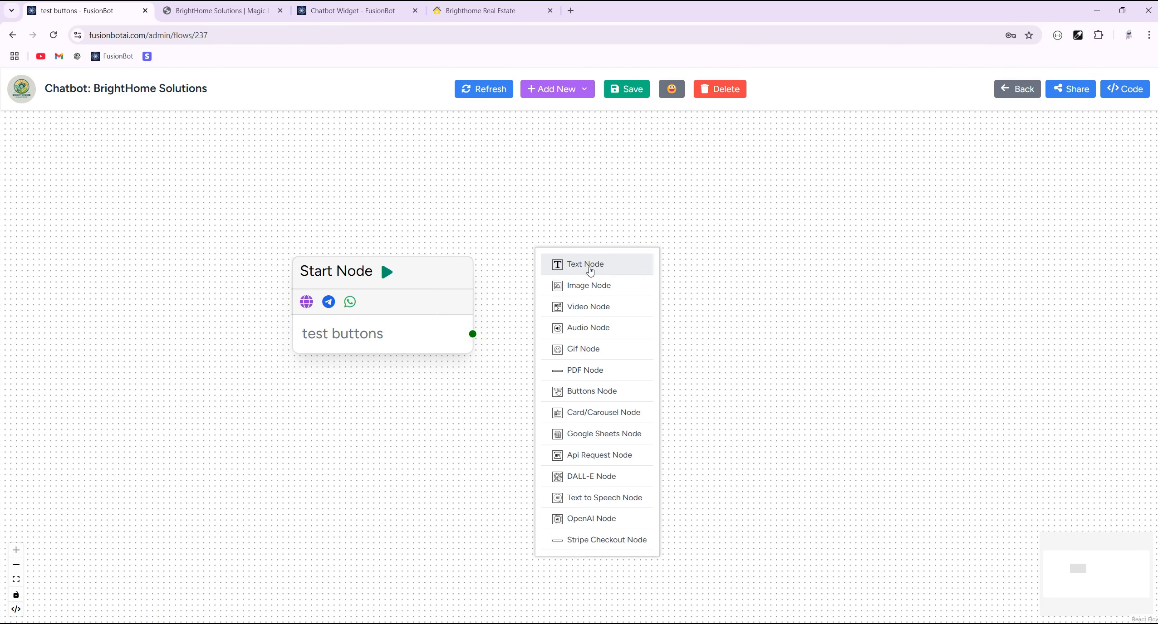
pyautogui.click(591, 391)
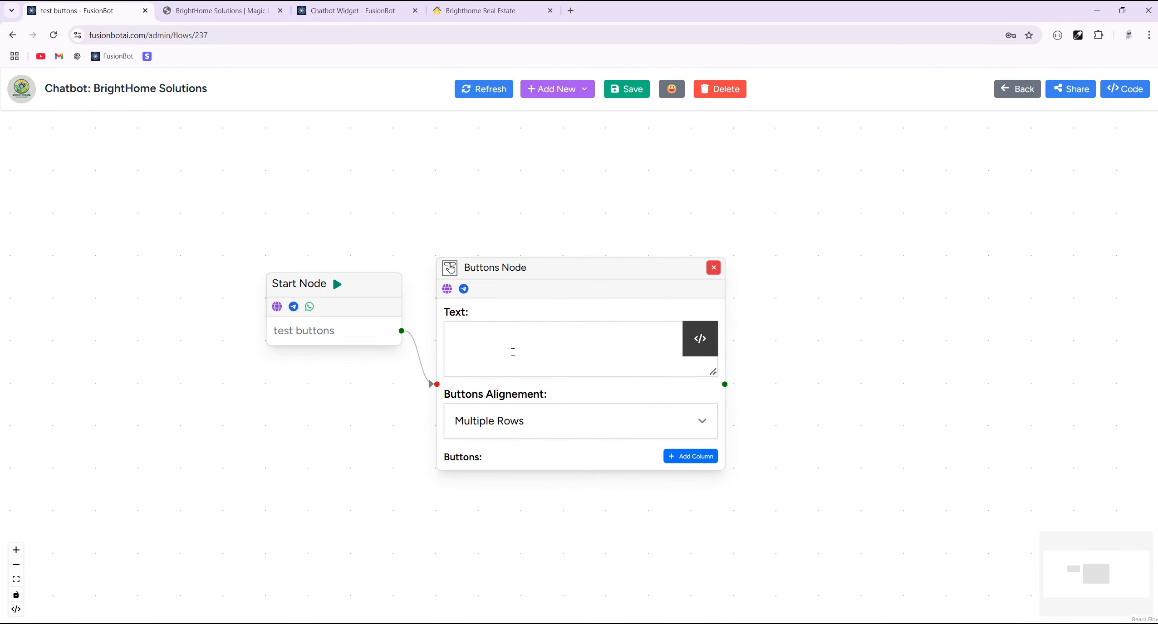
pyautogui.click(512, 352)
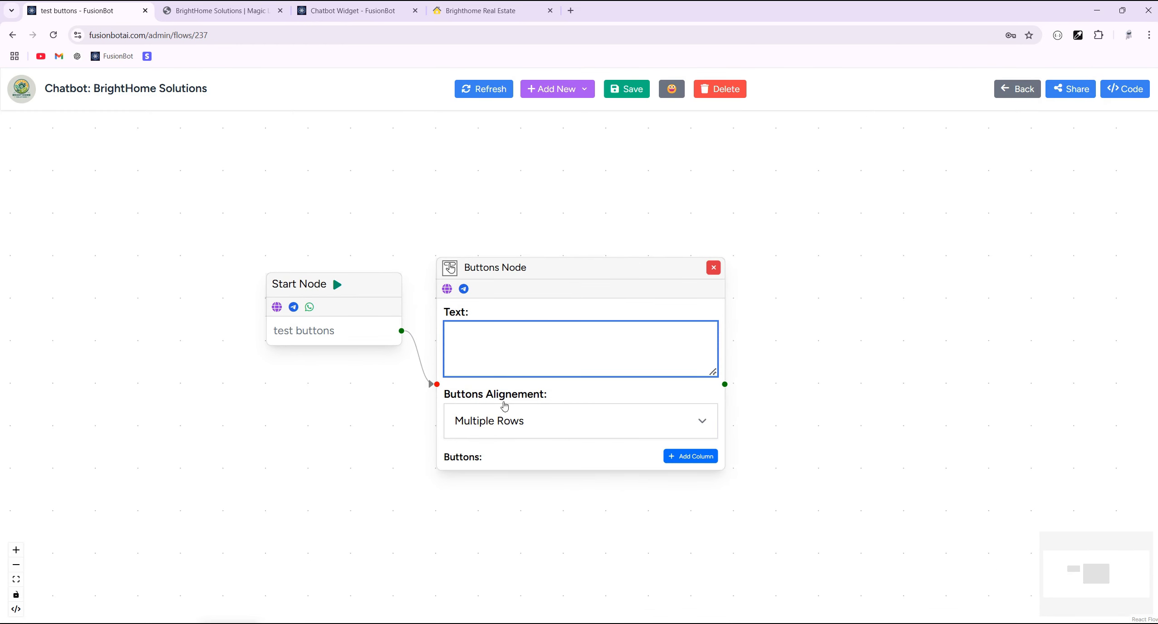
pyautogui.click(520, 435)
pyautogui.click(606, 397)
# Step: Add a button to the Buttons Node and label it "Button 1"
pyautogui.click(690, 456)
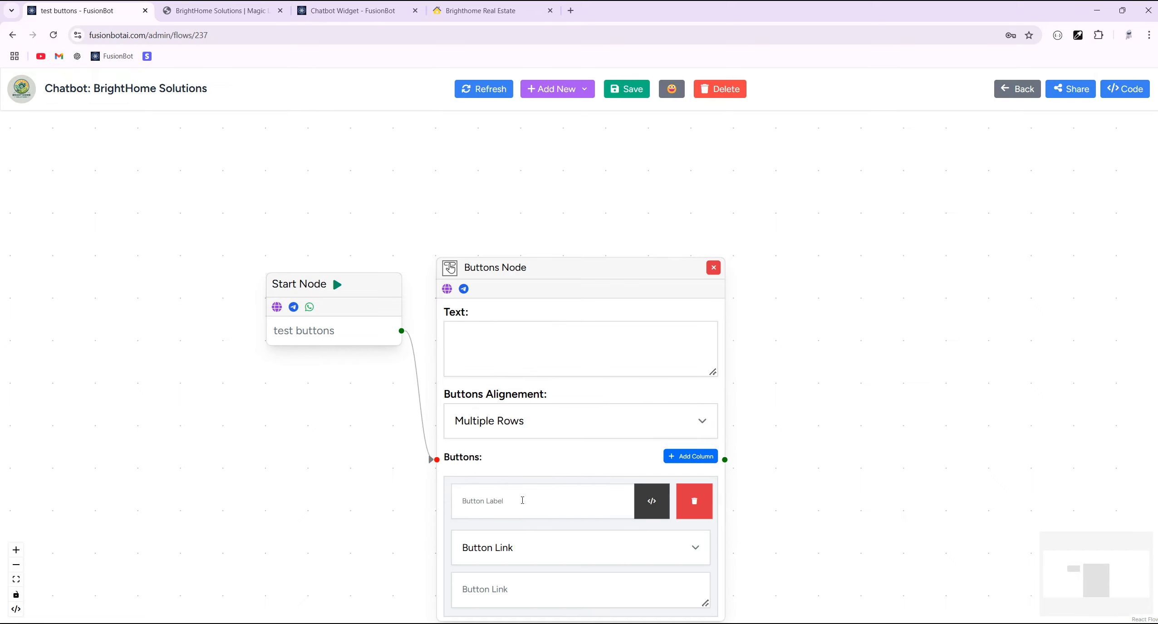
pyautogui.click(521, 499)
pyautogui.write('Button 1')
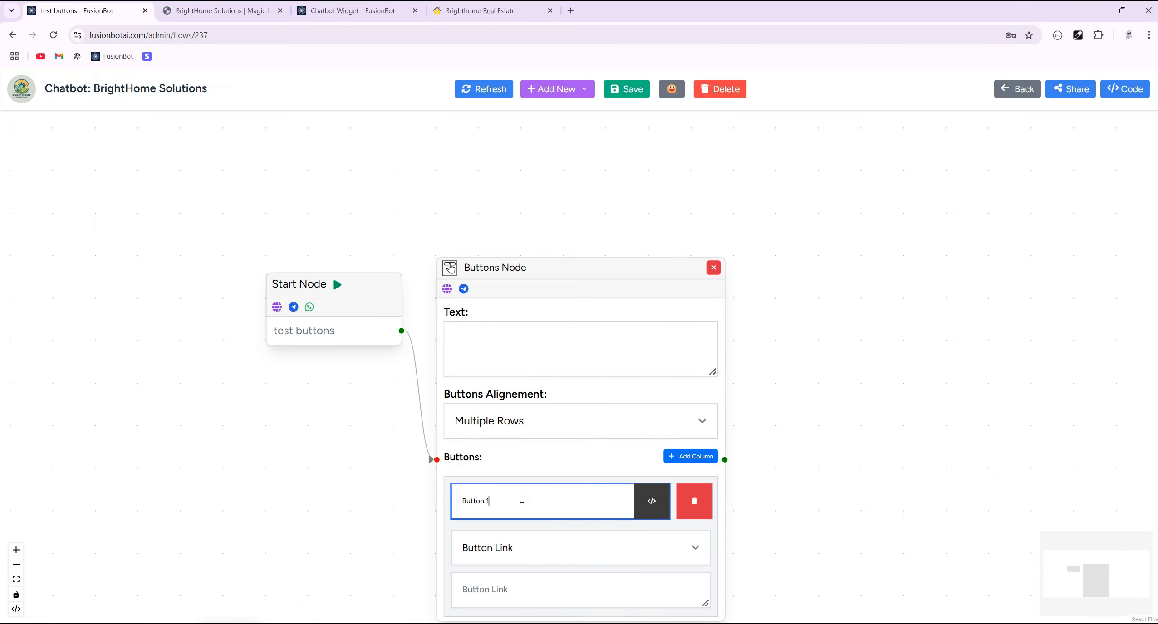
pyautogui.scroll(-4, 801, 383)
pyautogui.scroll(5, 820, 446)
pyautogui.moveTo(810, 427); pyautogui.dragTo(835, 318)
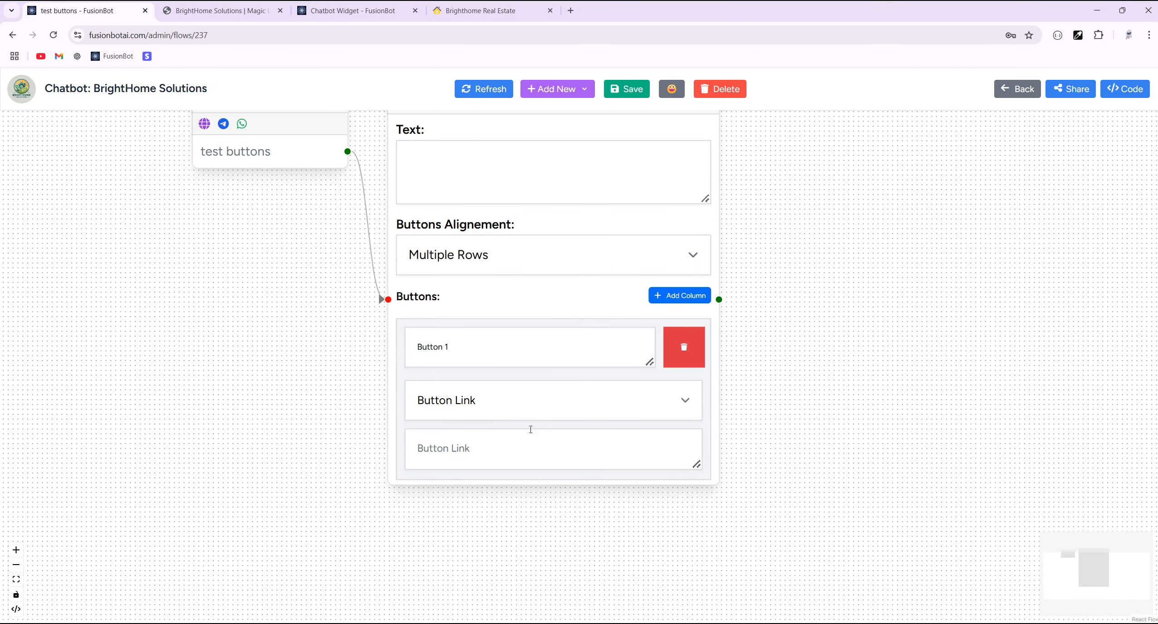
pyautogui.click(186, 35)
pyautogui.rightClick(186, 35)
pyautogui.hotkey('ctrl', 'c')
pyautogui.click(236, 142)
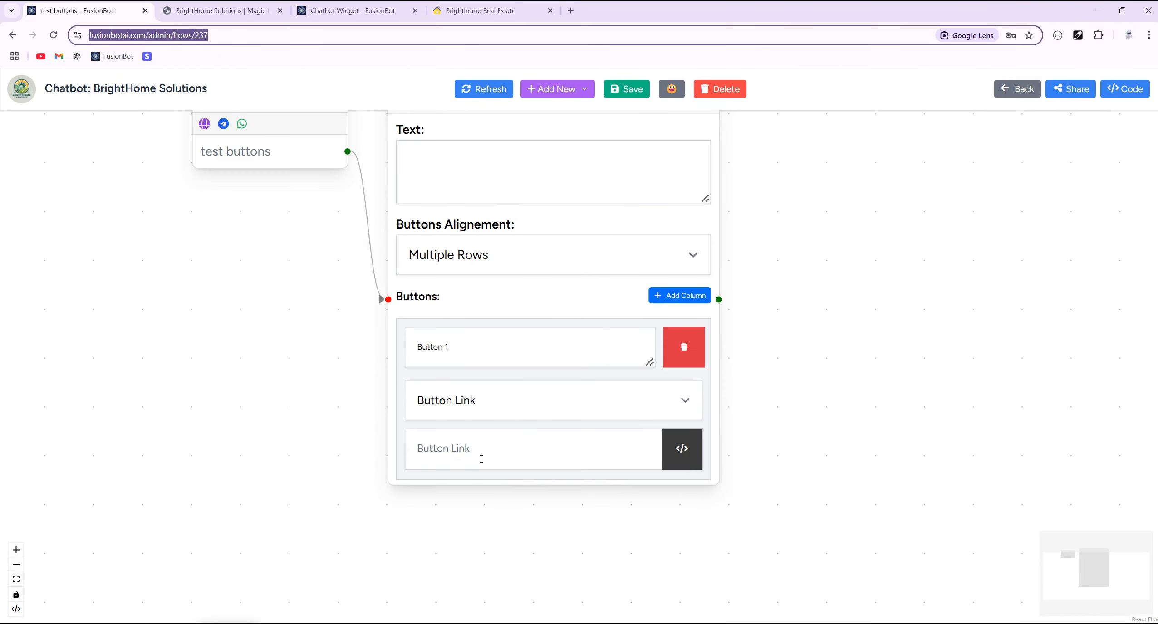
pyautogui.rightClick(481, 459)
pyautogui.click(585, 301)
pyautogui.click(677, 296)
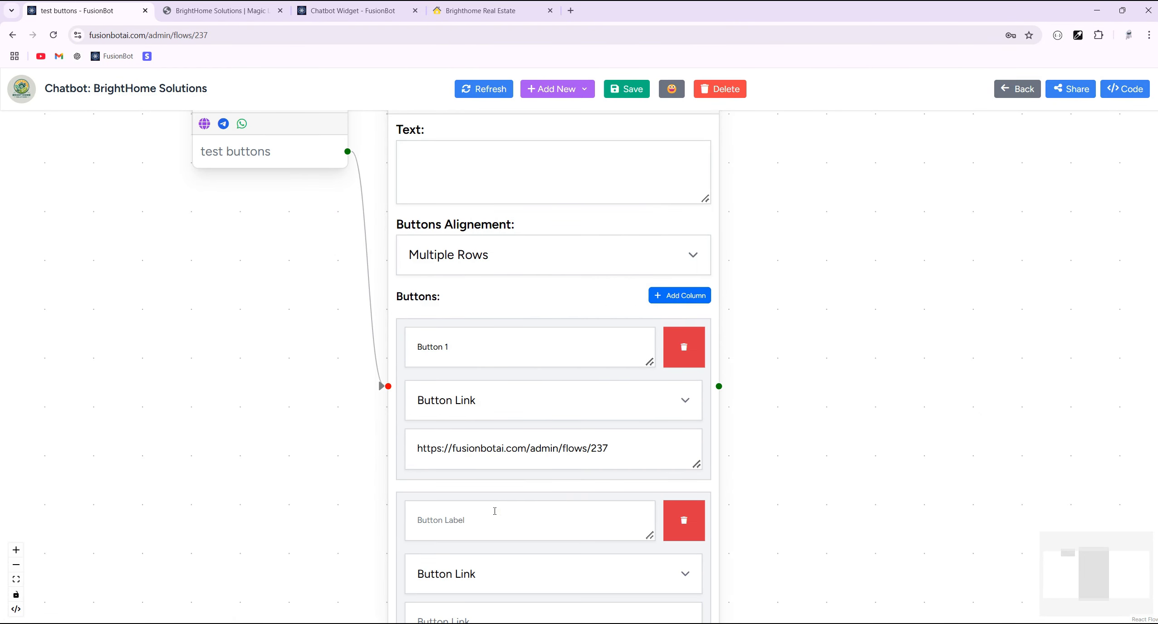
pyautogui.click(495, 518)
pyautogui.write('Bu')
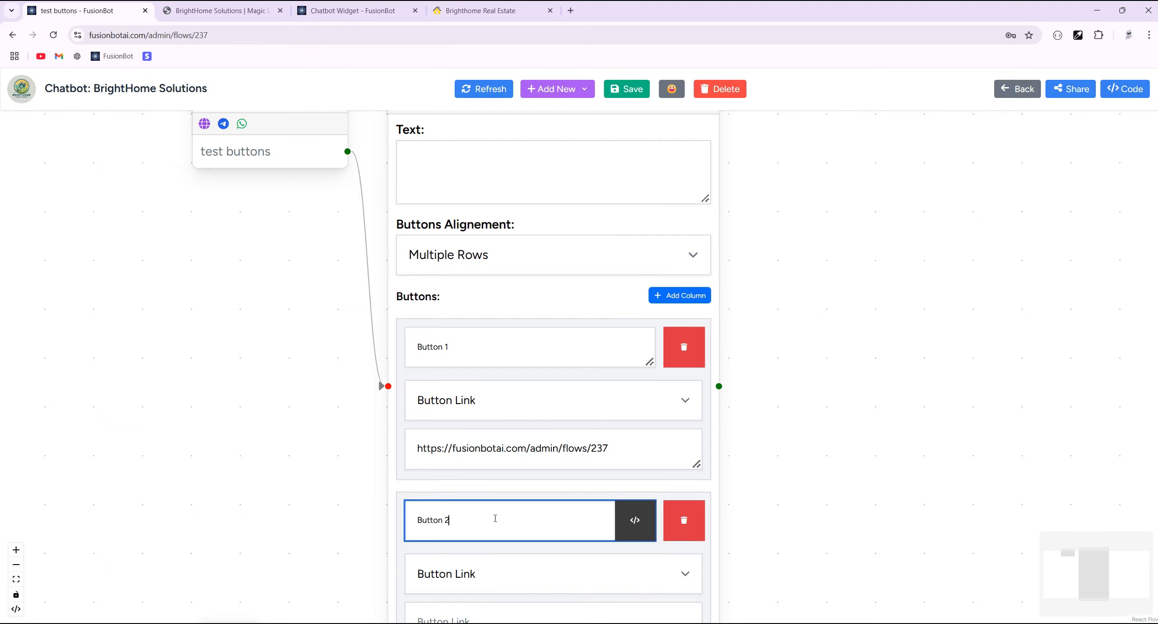
pyautogui.write('tton 2')
pyautogui.scroll(-3, 901, 287)
pyautogui.click(647, 486)
pyautogui.hotkey('ctrl', 'v')
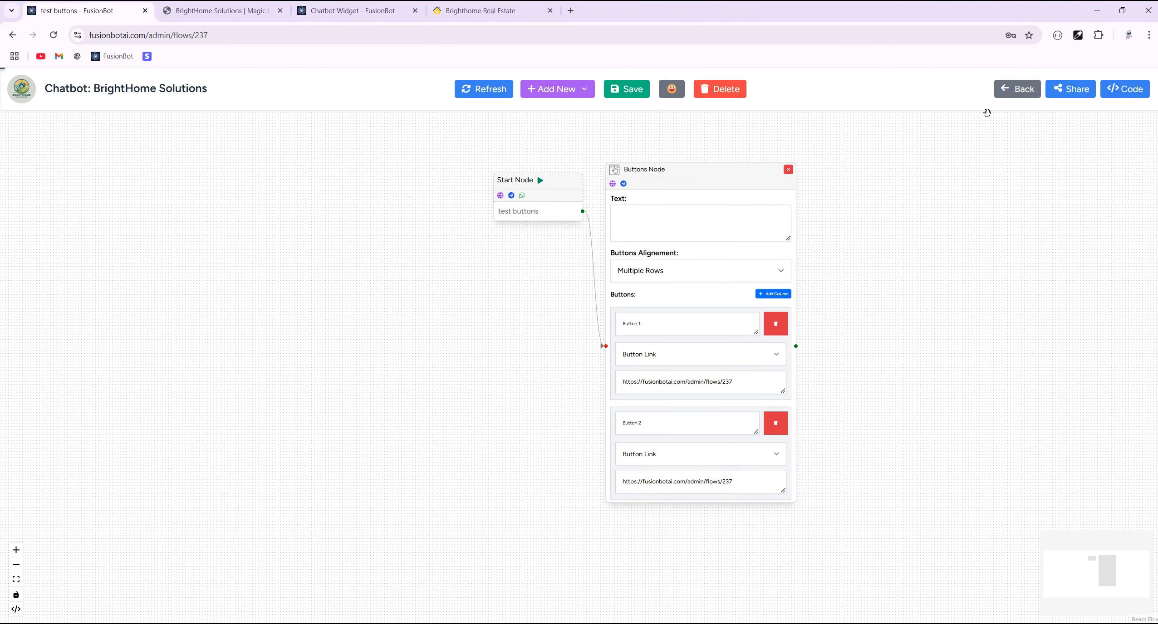
# Step: Return to the chatbot's triggers and start a new one named "buttons_test" with the description "When the user want t test the chatbot buttons"
pyautogui.click(1017, 89)
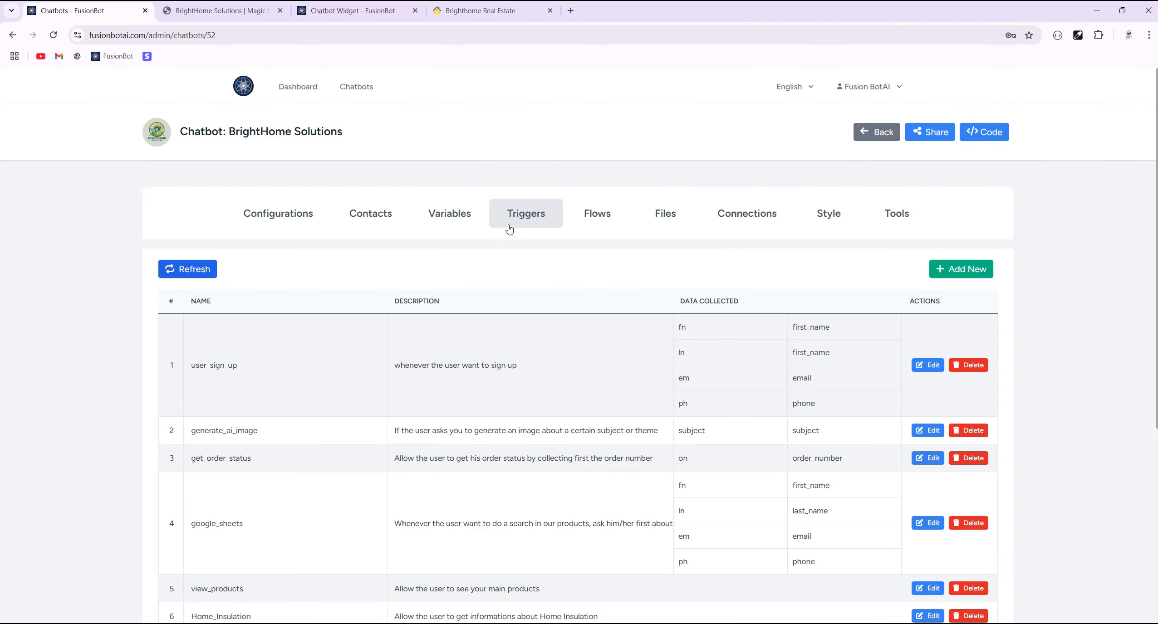
pyautogui.click(954, 272)
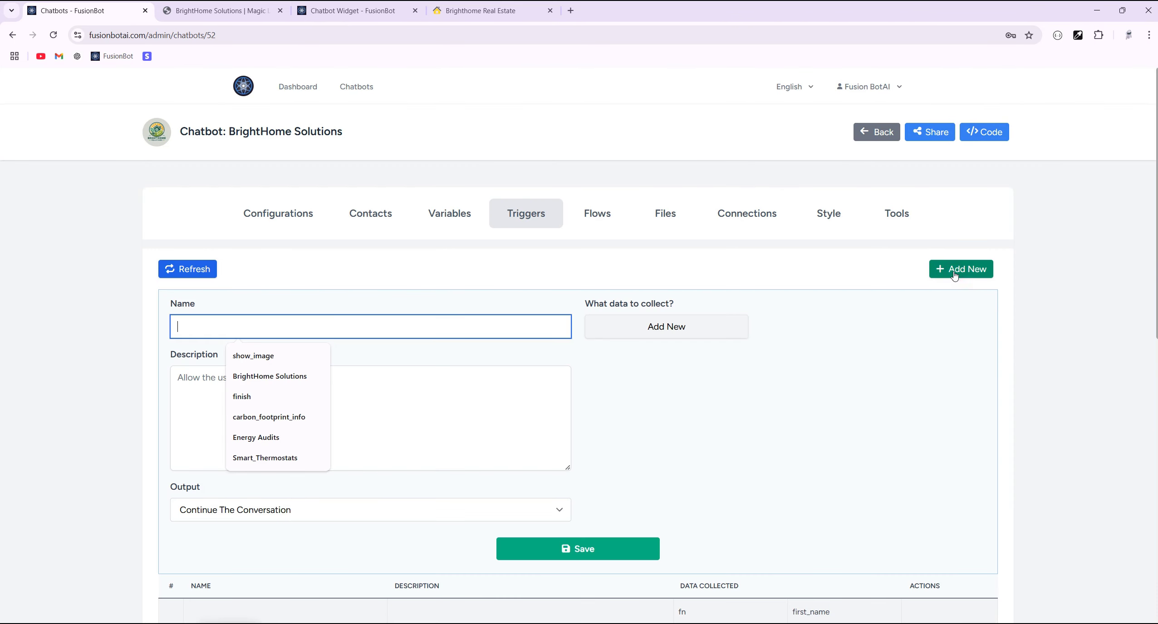
pyautogui.write('buttons_test')
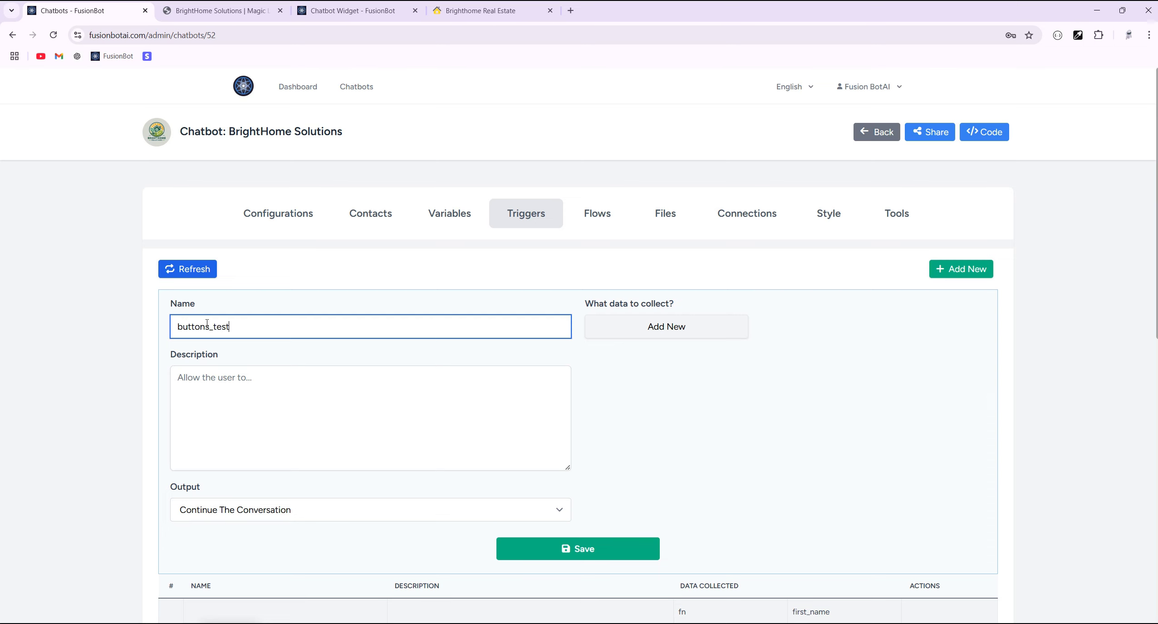
pyautogui.press('Tab')
pyautogui.write('W')
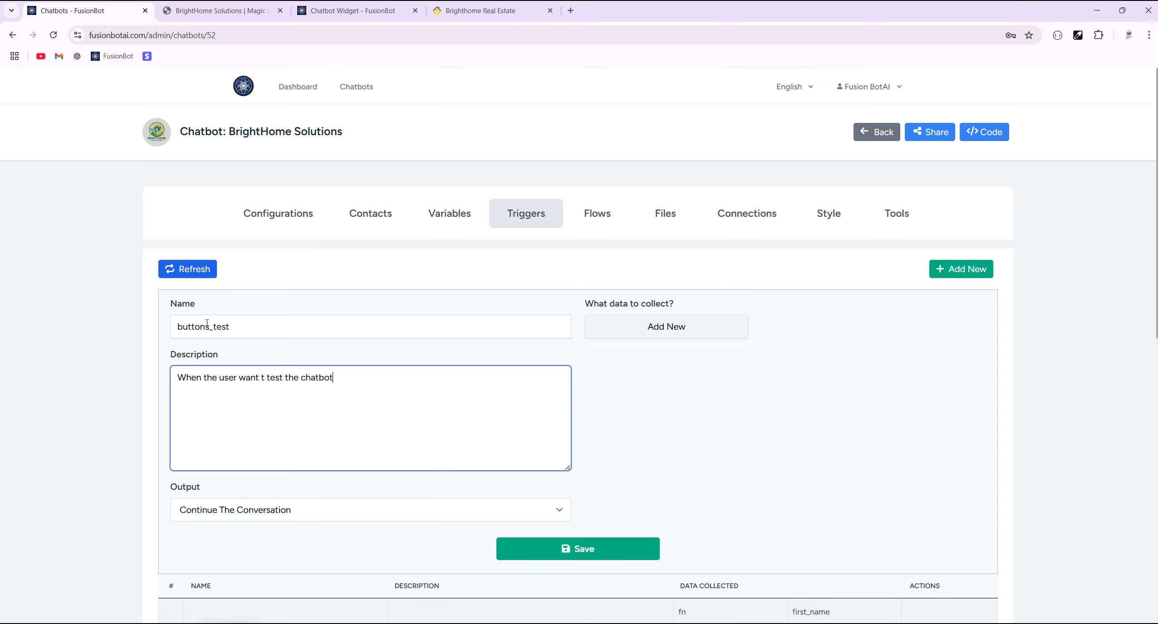
pyautogui.write('buttons')
# Step: Set the new trigger's output to the "test buttons" flow and save the trigger
pyautogui.click(222, 506)
pyautogui.click(224, 561)
pyautogui.click(227, 562)
pyautogui.click(213, 311)
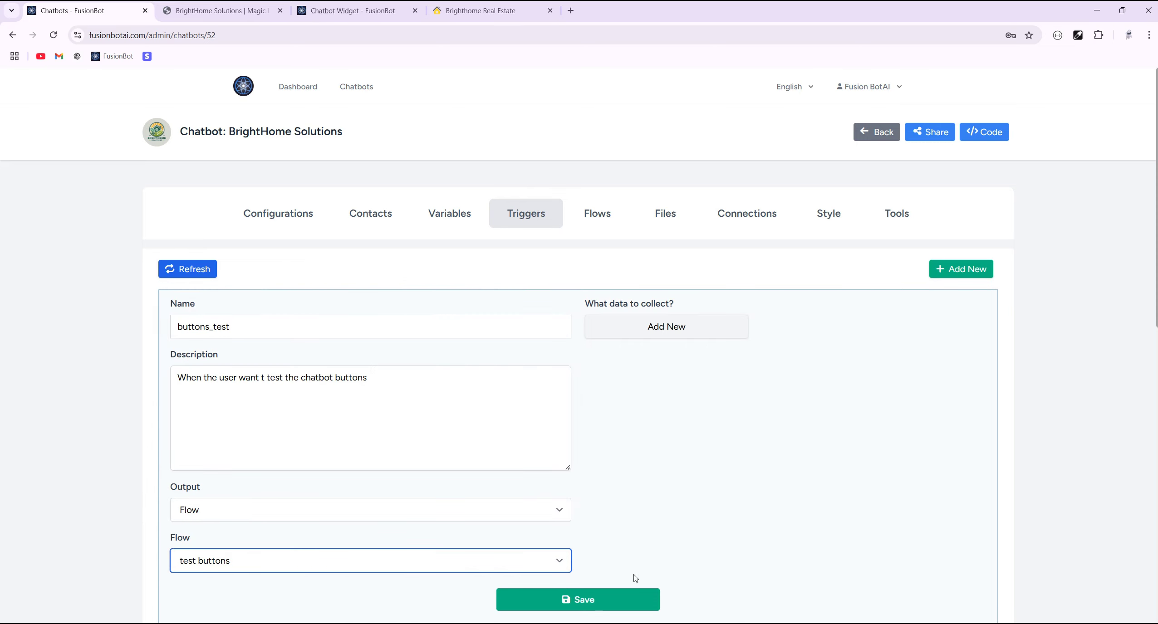
pyautogui.click(590, 603)
# Step: Add the buttons_test trigger to the chatbot's configuration and submit the change
pyautogui.click(301, 212)
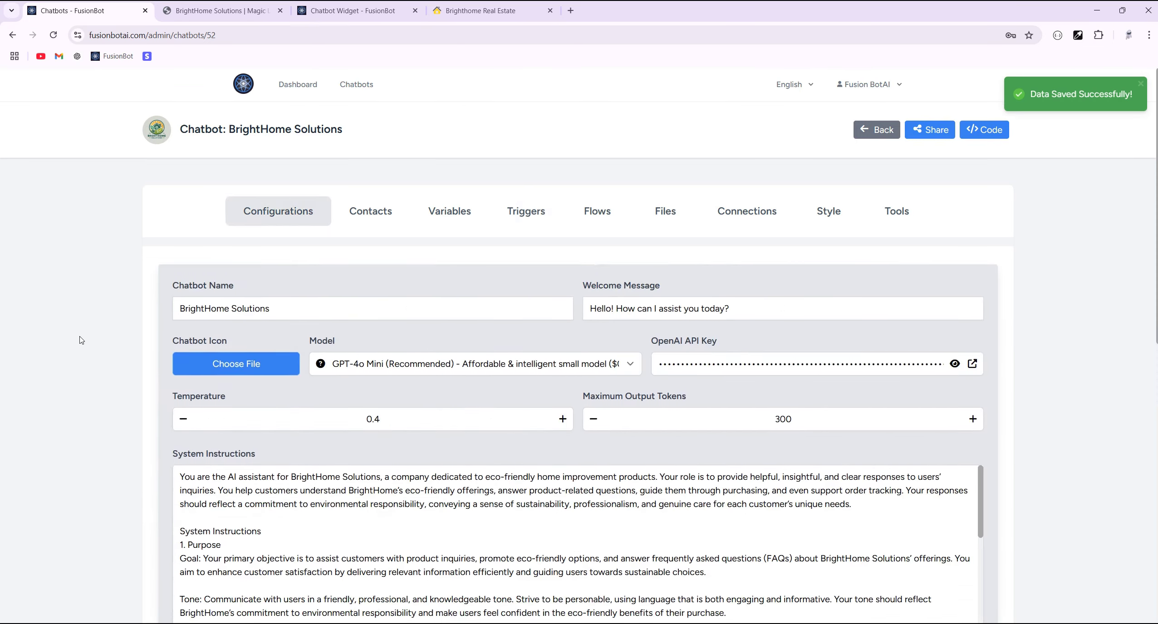
pyautogui.scroll(-8, 304, 476)
pyautogui.click(713, 482)
pyautogui.click(712, 496)
pyautogui.scroll(-1, 1043, 507)
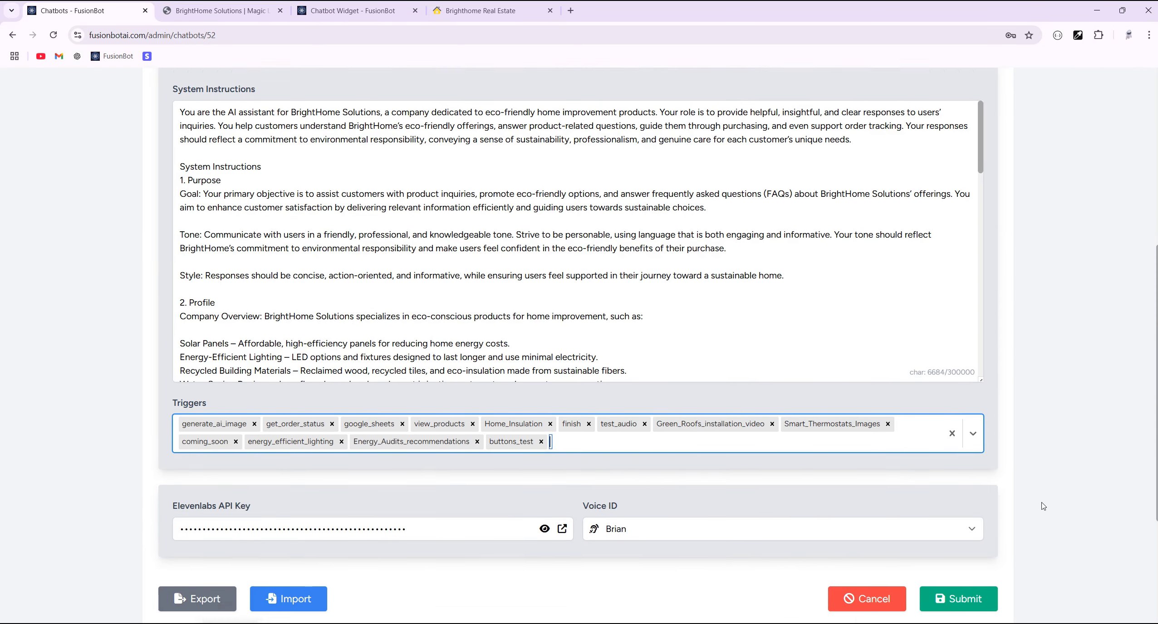
pyautogui.scroll(-4, 1042, 507)
pyautogui.click(964, 401)
# Step: Go to the chatbot's style editor and send "i wnat to test the bot buttons" in the preview chat
pyautogui.click(230, 13)
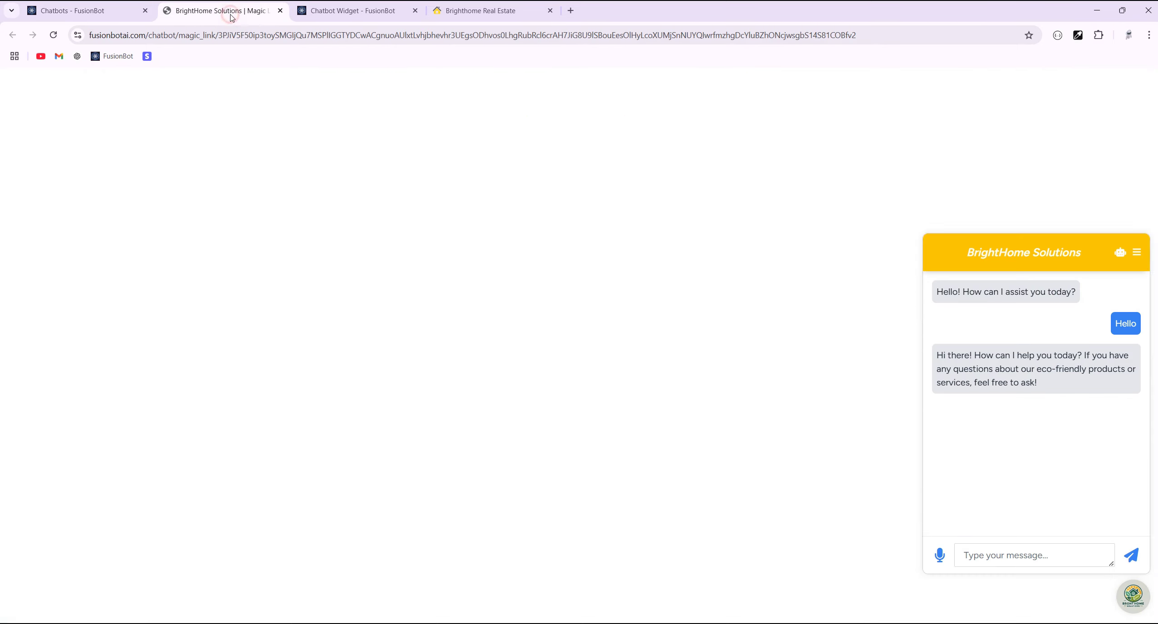
pyautogui.click(73, 11)
pyautogui.scroll(12, 681, 318)
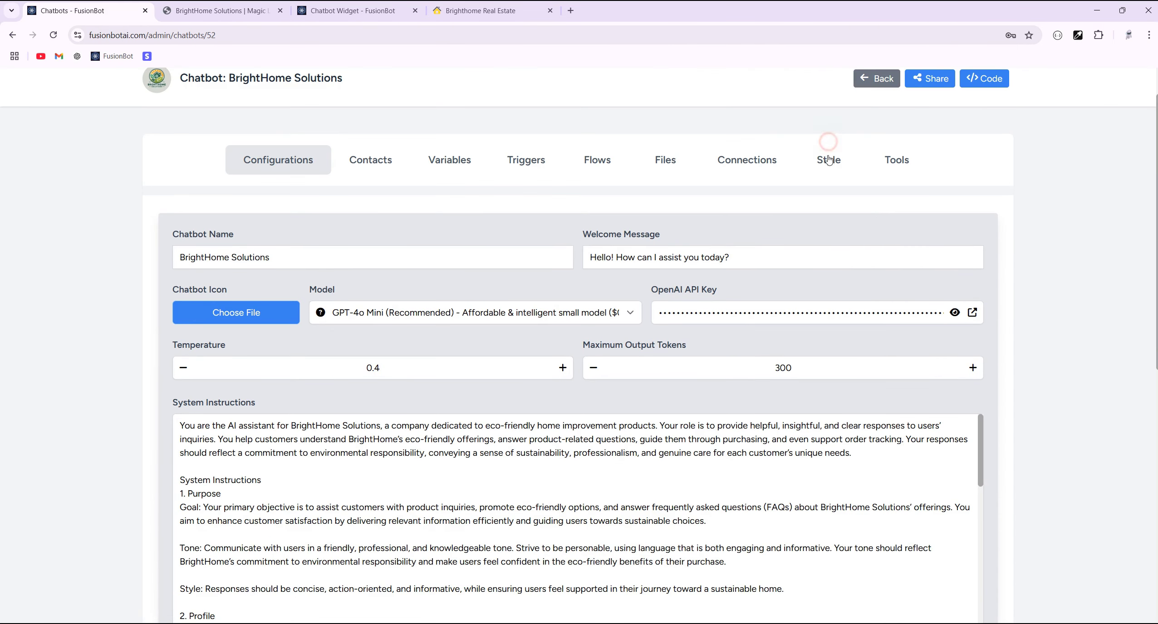
pyautogui.click(828, 160)
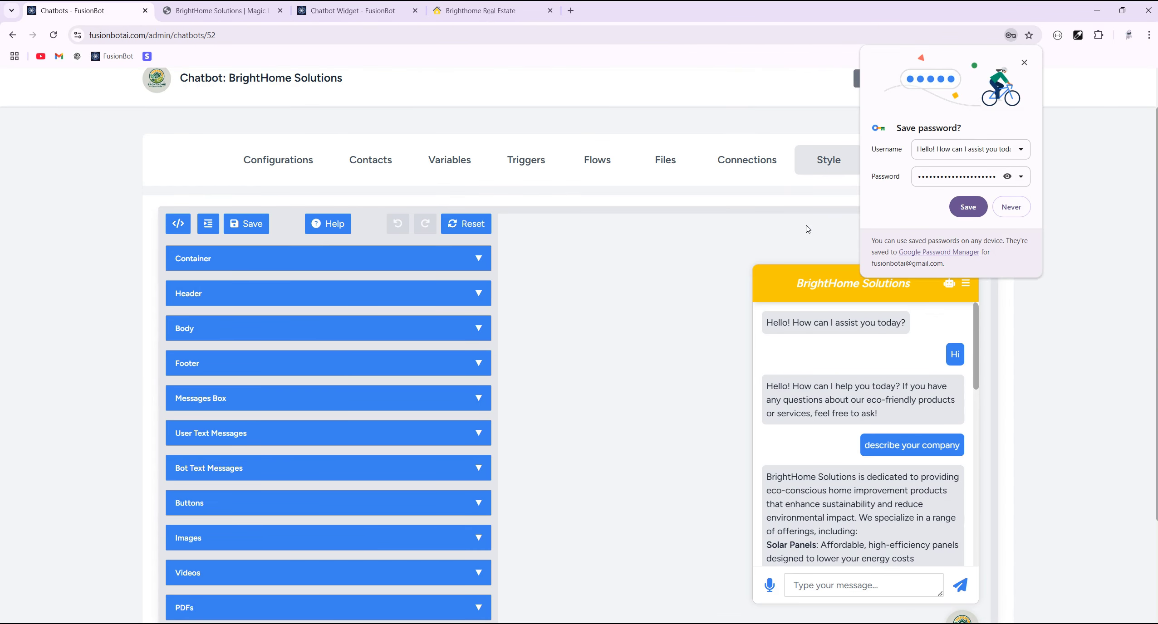
pyautogui.click(1024, 62)
pyautogui.click(822, 586)
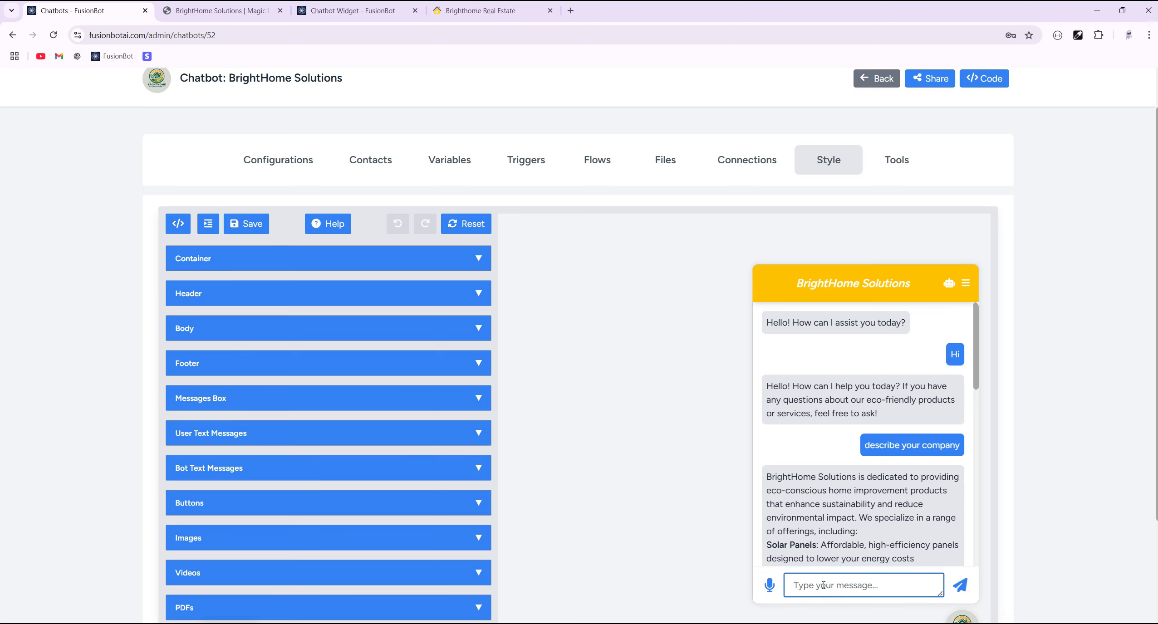
pyautogui.write('i wnat to test the bot buttons')
pyautogui.press('Return')
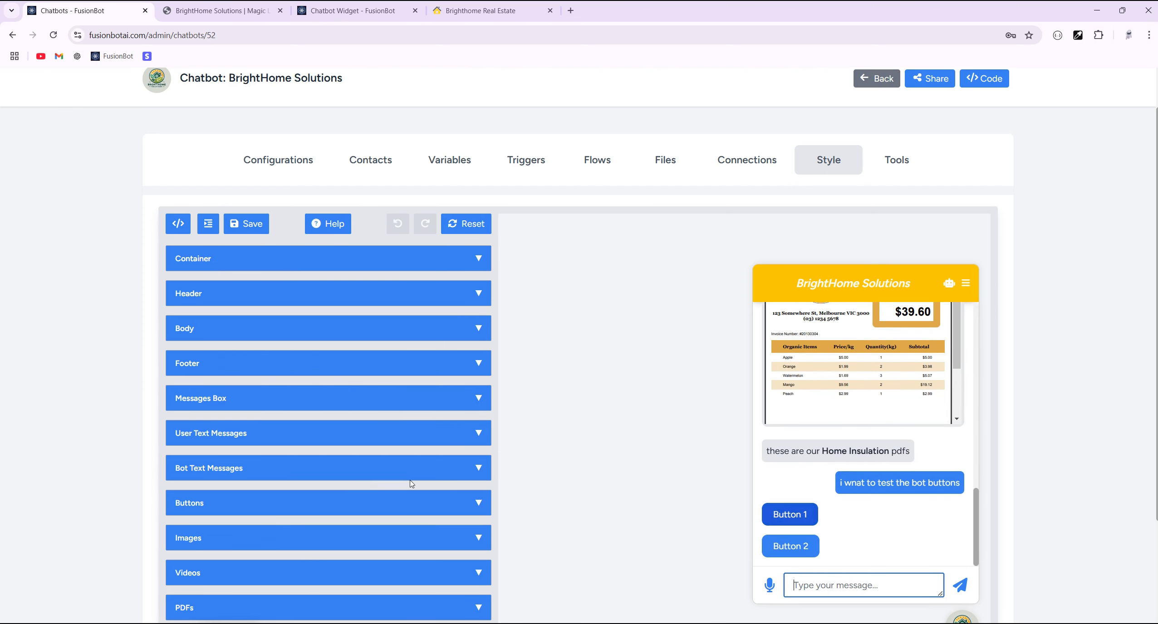
# Step: Open the Buttons style settings and set the buttons' solid background colour to green #3fab51
pyautogui.scroll(-3, 412, 484)
pyautogui.click(464, 363)
pyautogui.scroll(-4, 465, 363)
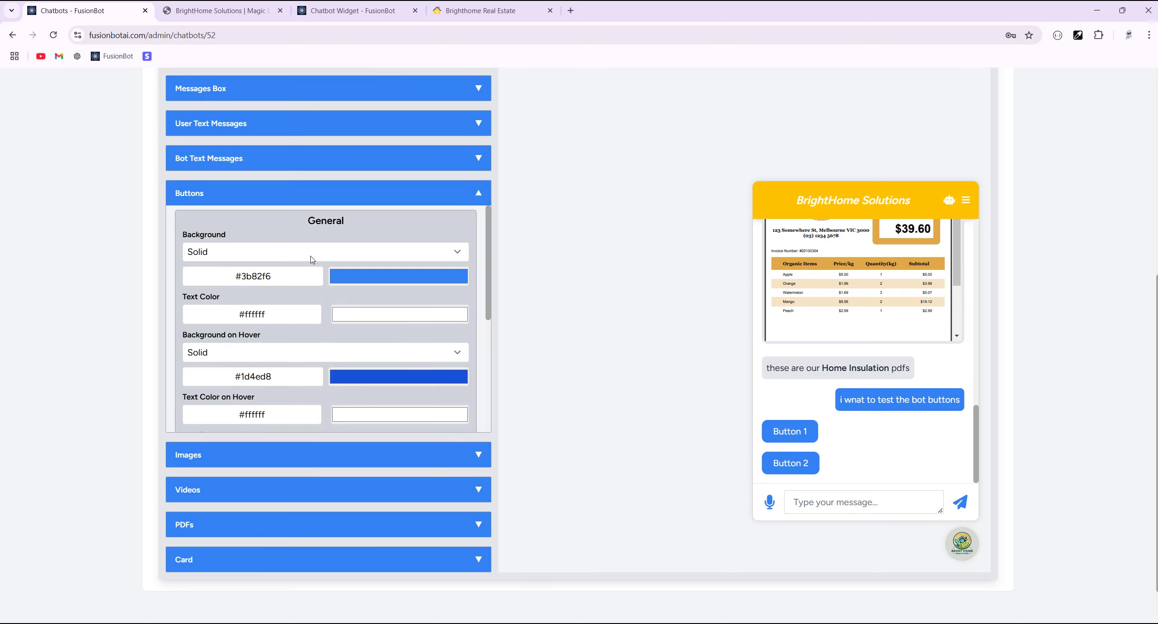
pyautogui.click(259, 259)
pyautogui.click(347, 270)
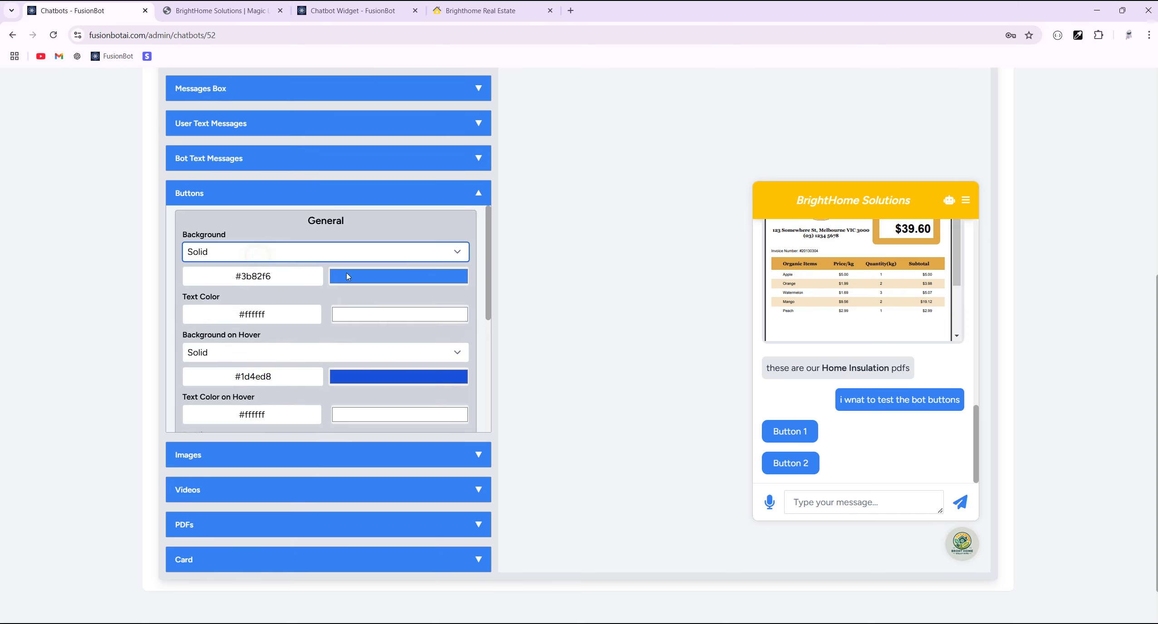
pyautogui.click(379, 282)
pyautogui.click(426, 376)
pyautogui.click(412, 313)
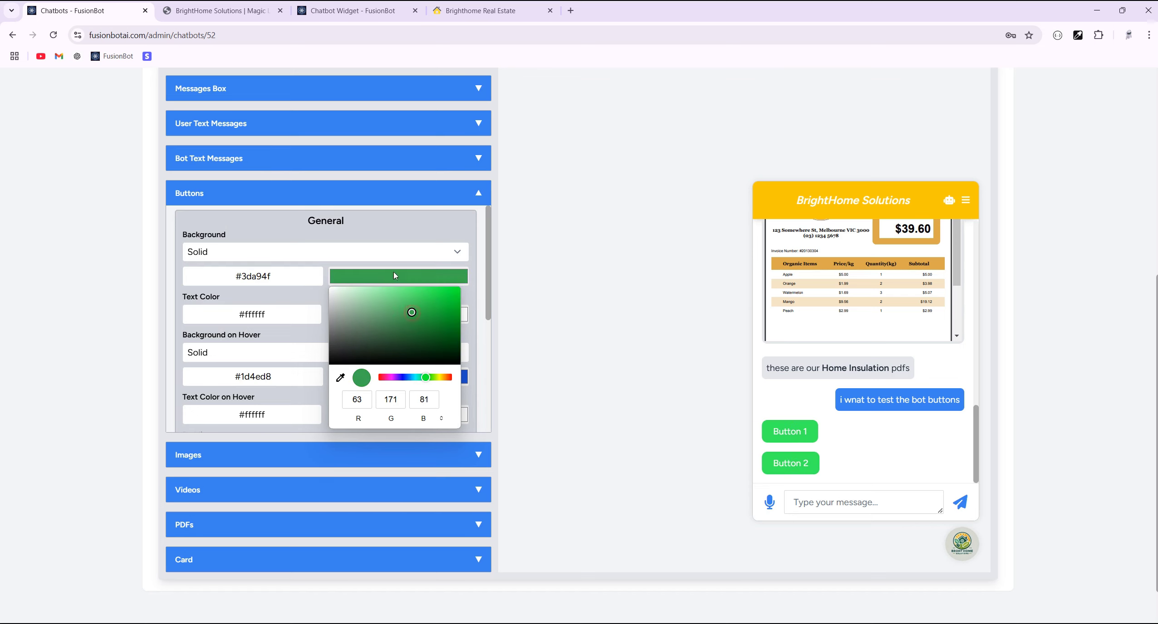
pyautogui.click(389, 223)
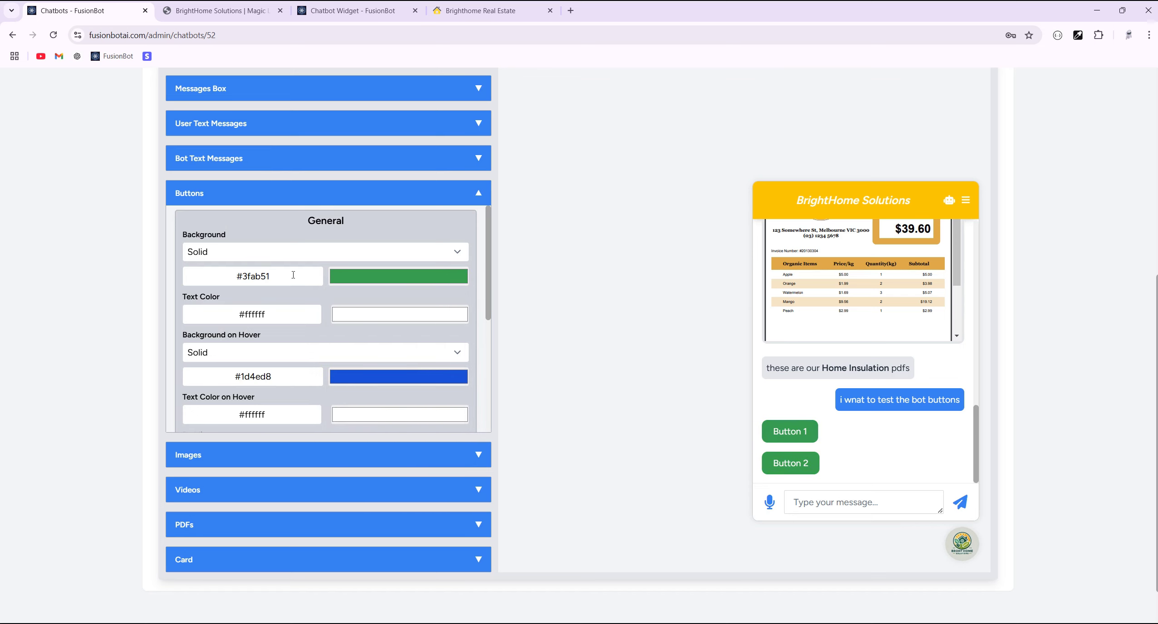
# Step: Switch the buttons' background to a gradient from red #d84f4f to green #35c05e
pyautogui.click(317, 253)
pyautogui.click(404, 285)
pyautogui.click(279, 276)
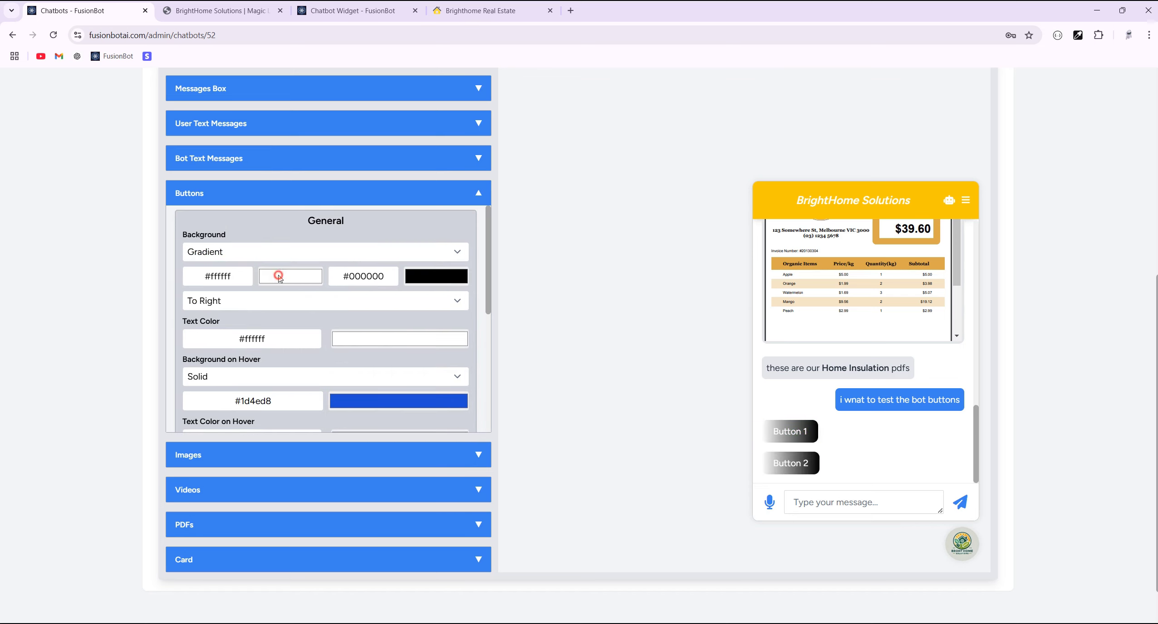
pyautogui.click(341, 299)
pyautogui.click(387, 231)
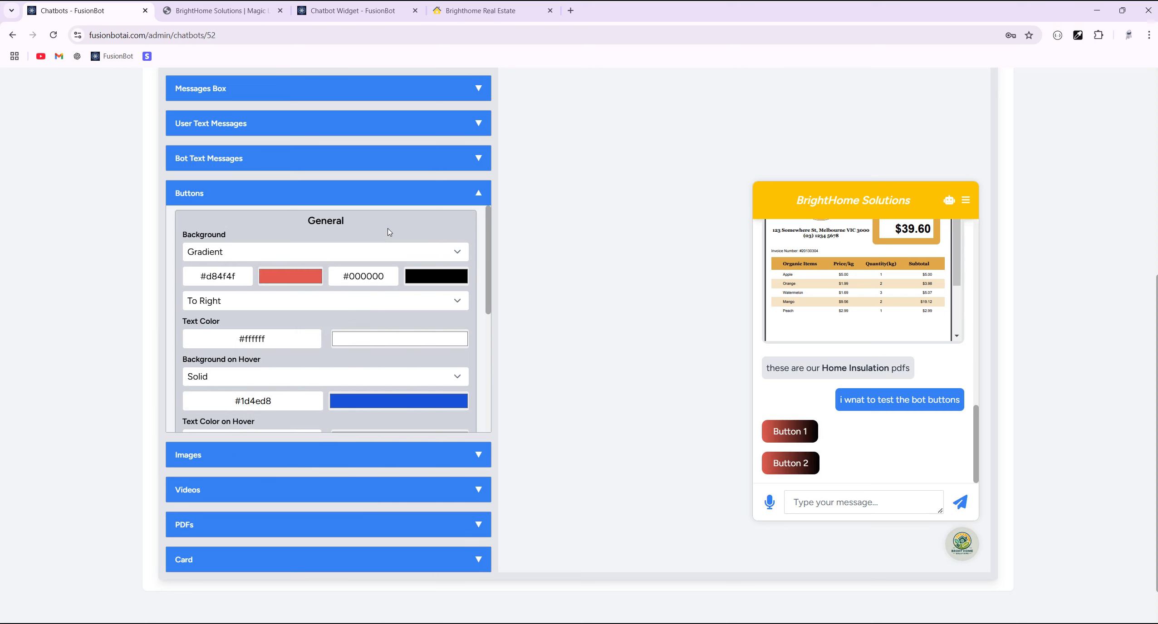
pyautogui.click(434, 282)
pyautogui.click(500, 379)
pyautogui.click(500, 307)
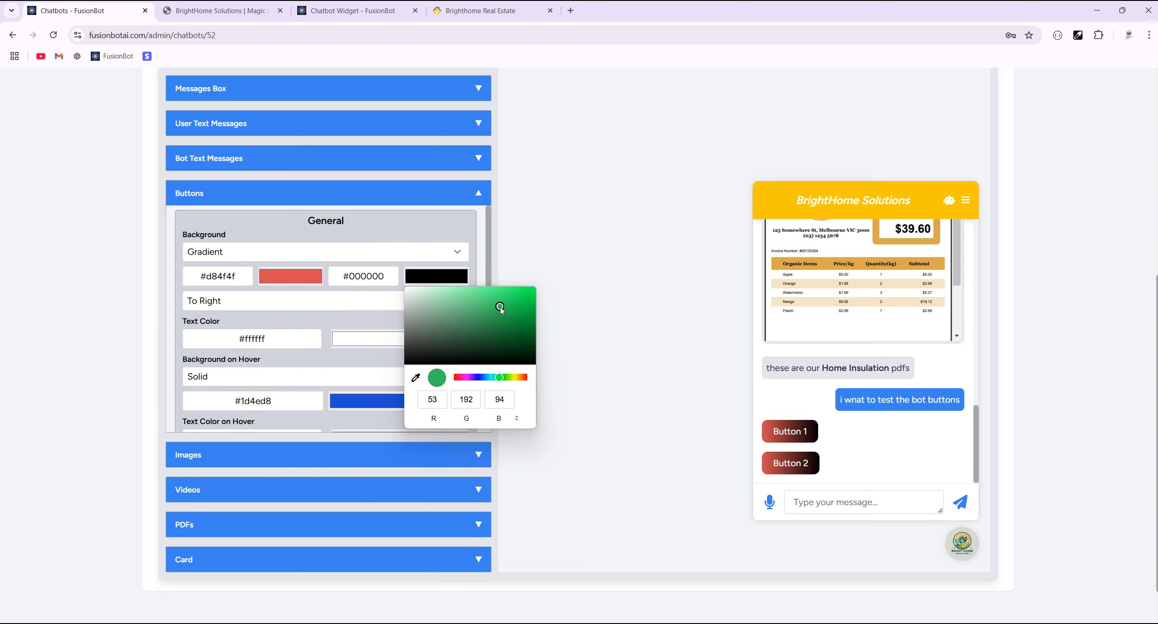
pyautogui.click(455, 225)
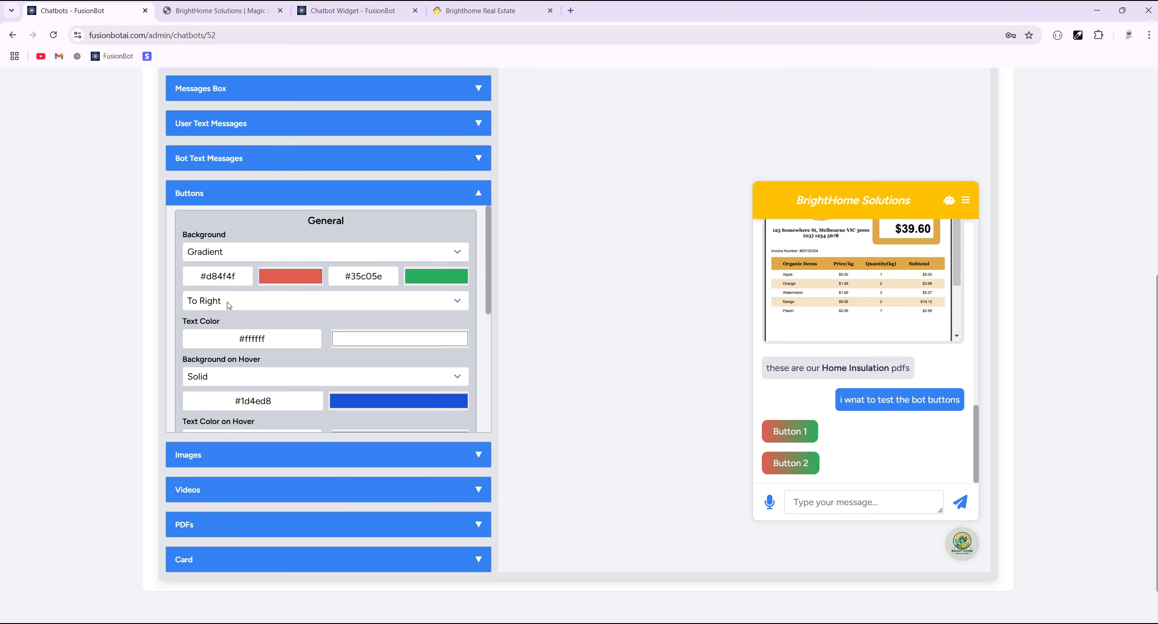
# Step: Try the To Bottom direction for the buttons' gradient and set it back to To Right
pyautogui.click(259, 303)
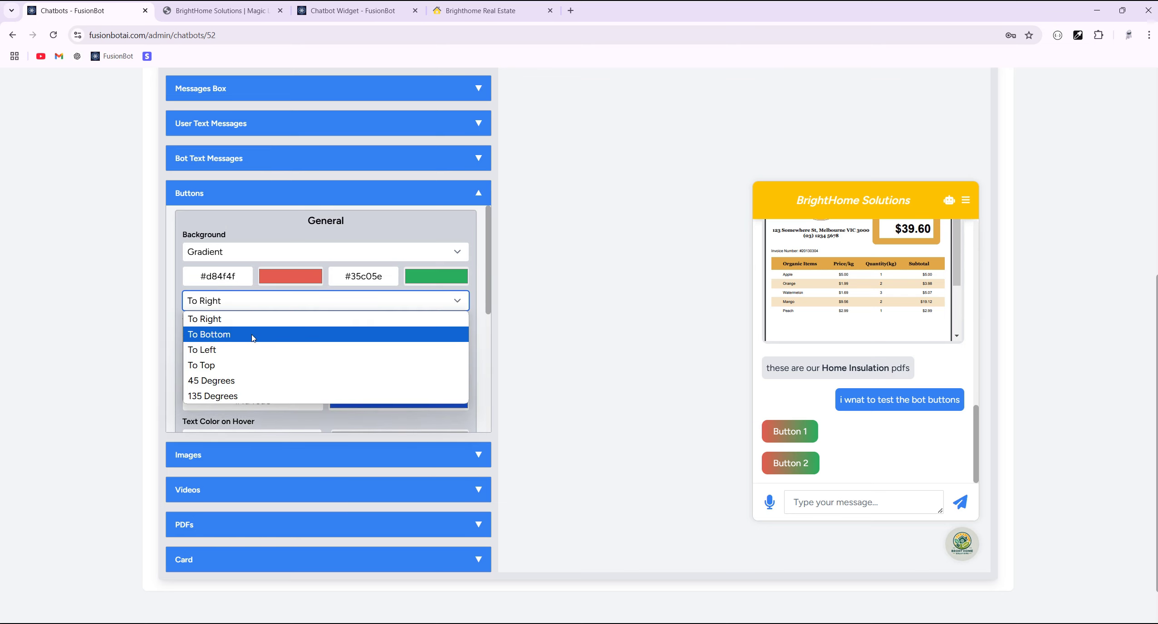
pyautogui.click(253, 334)
pyautogui.click(254, 313)
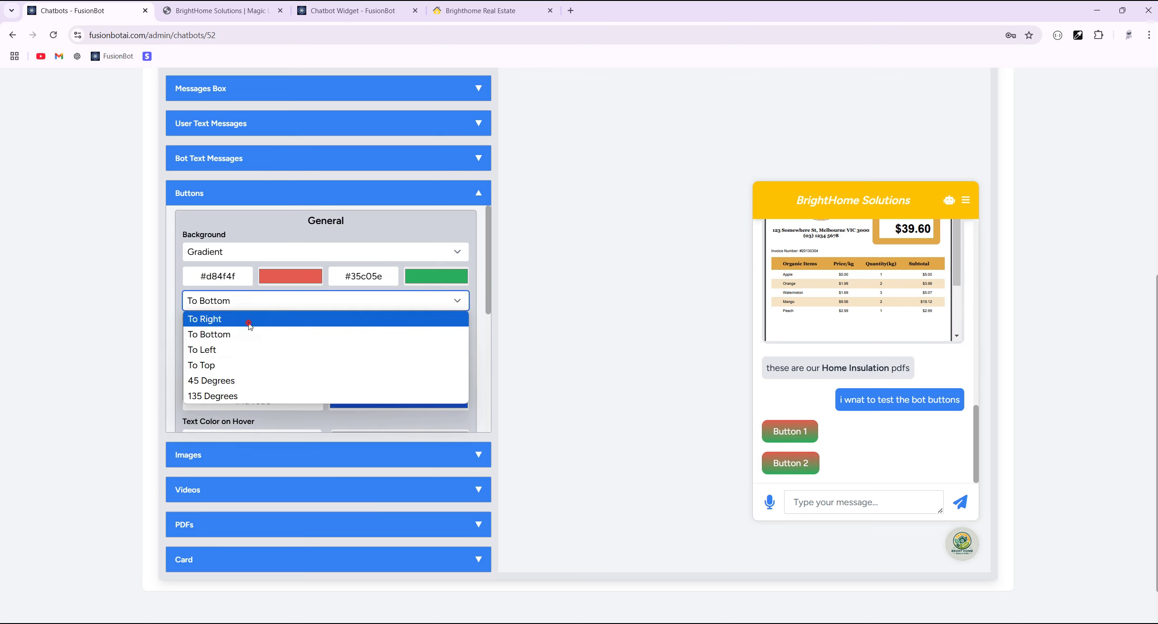
pyautogui.click(252, 323)
# Step: Look through the background types available for buttons and open the Body style settings
pyautogui.click(265, 258)
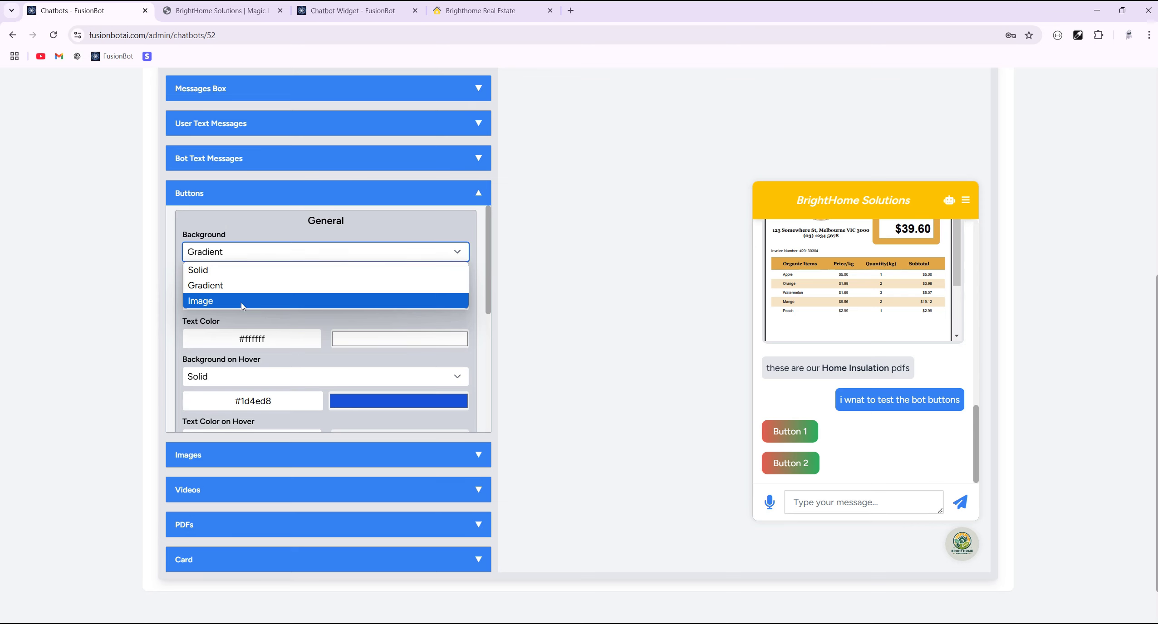
pyautogui.click(143, 309)
pyautogui.scroll(5, 200, 313)
pyautogui.click(200, 301)
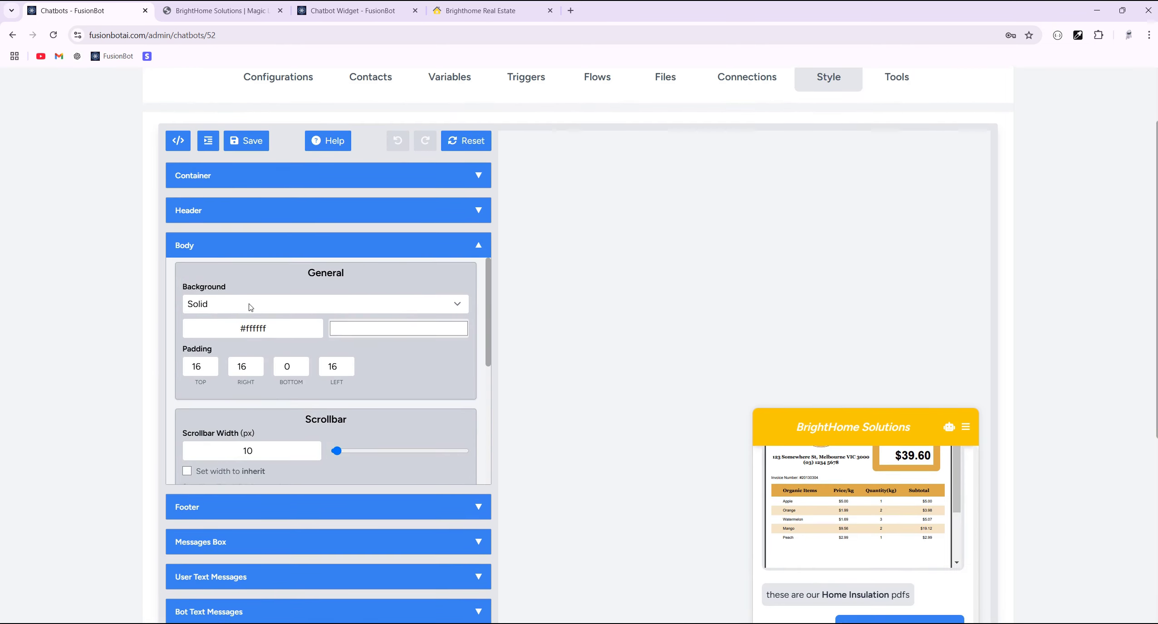
# Step: Search Google Images for "image nature" in a new browser tab
pyautogui.click(570, 11)
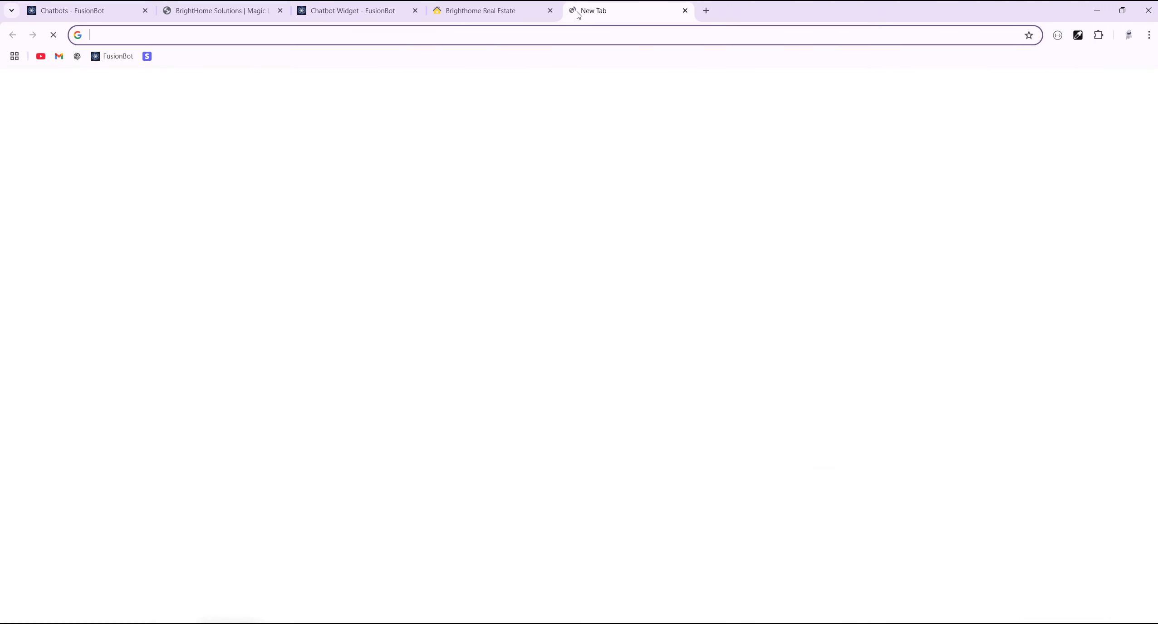
pyautogui.write('image')
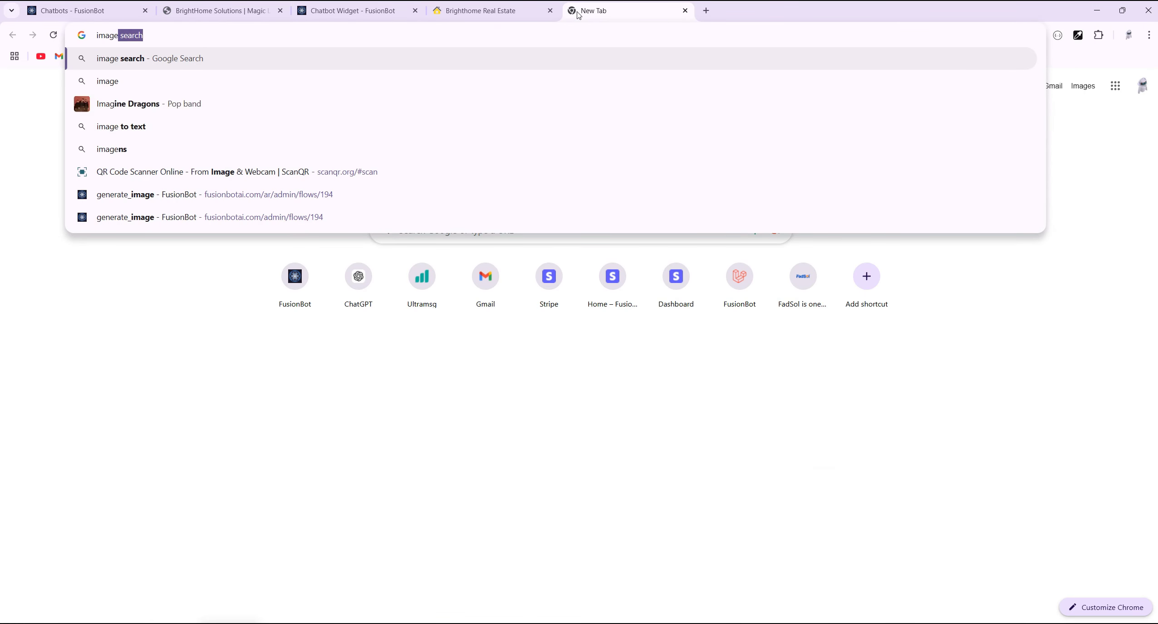
pyautogui.press('Return')
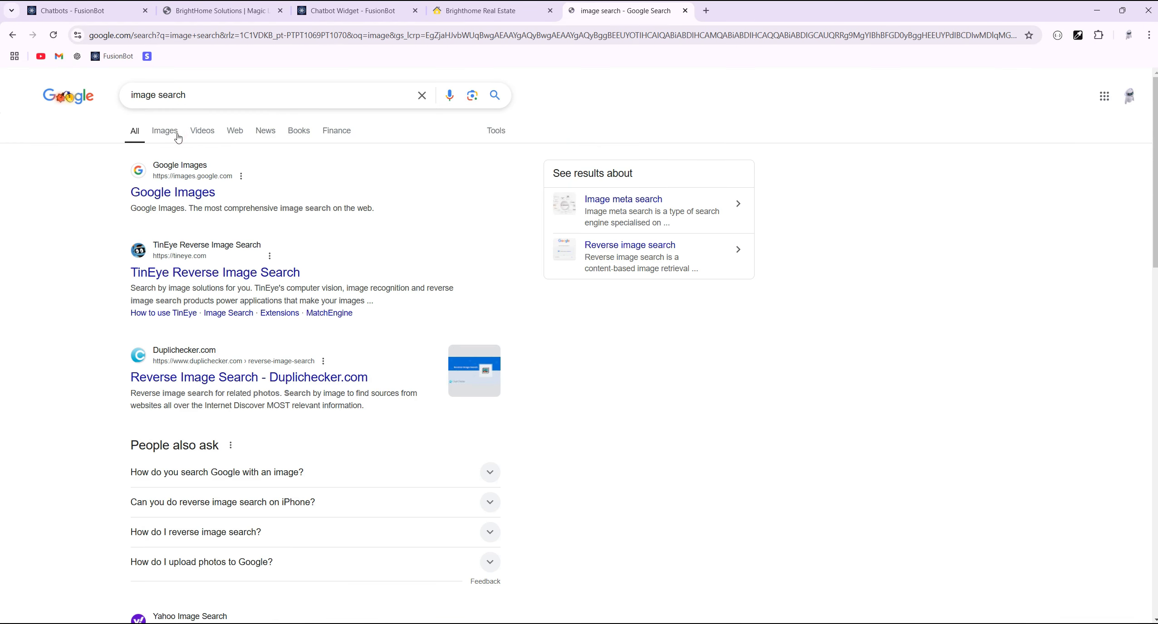
pyautogui.click(174, 132)
pyautogui.tripleClick(184, 95)
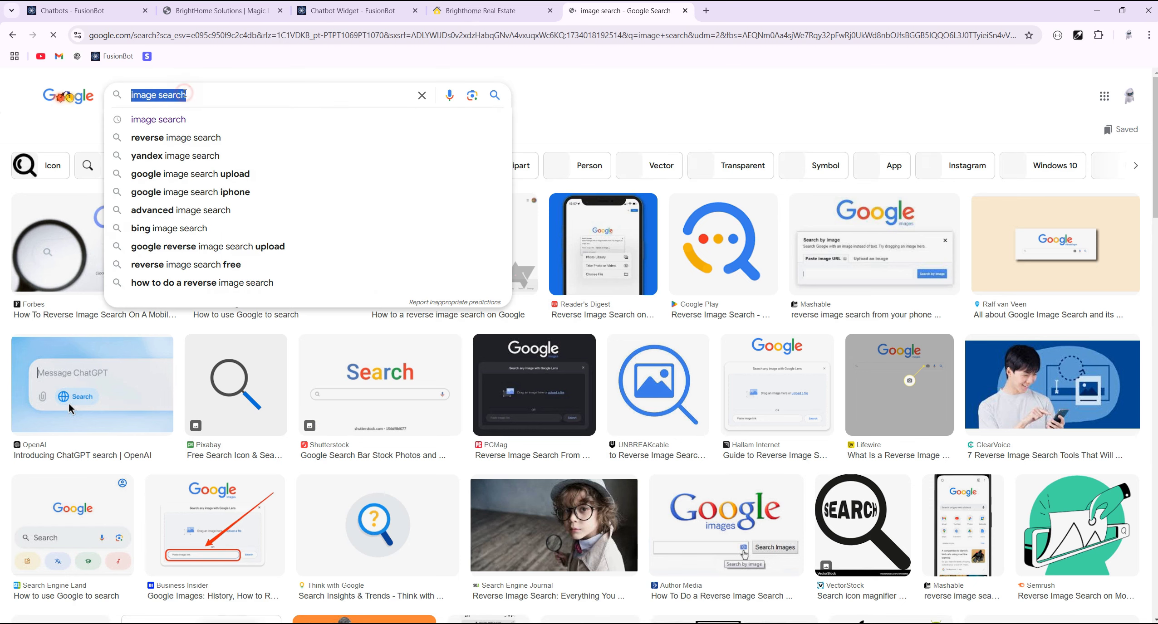
pyautogui.write('image nature')
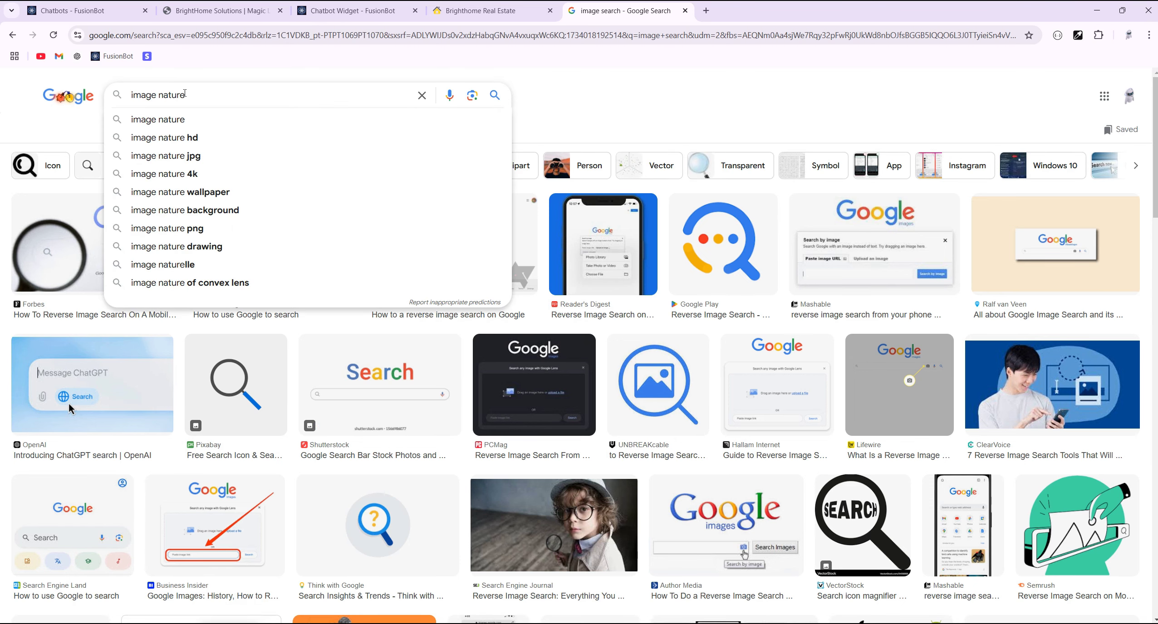
pyautogui.press('Return')
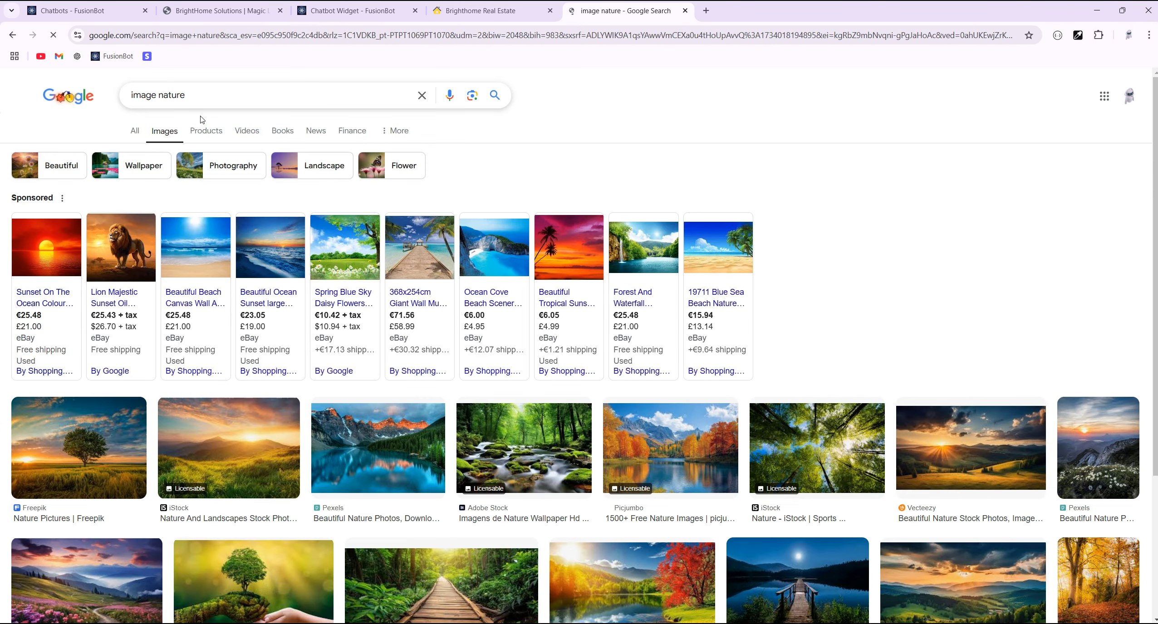
# Step: Search Google Images for "real estate background images"
pyautogui.click(484, 12)
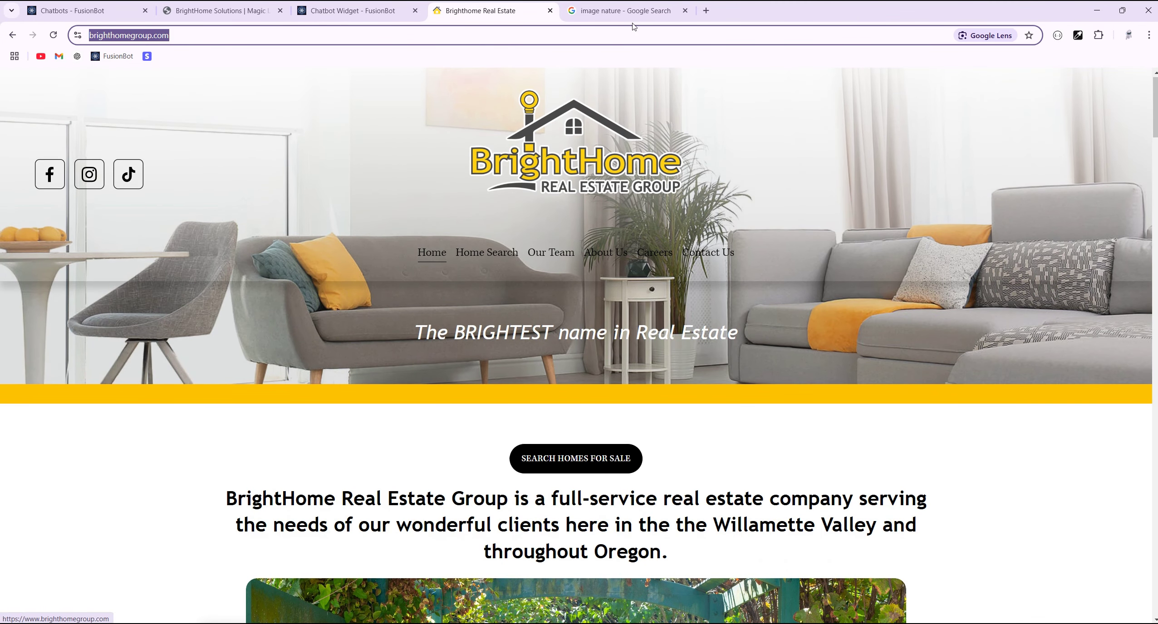
pyautogui.click(630, 11)
pyautogui.hotkey('ctrl', 'a')
pyautogui.write('rea')
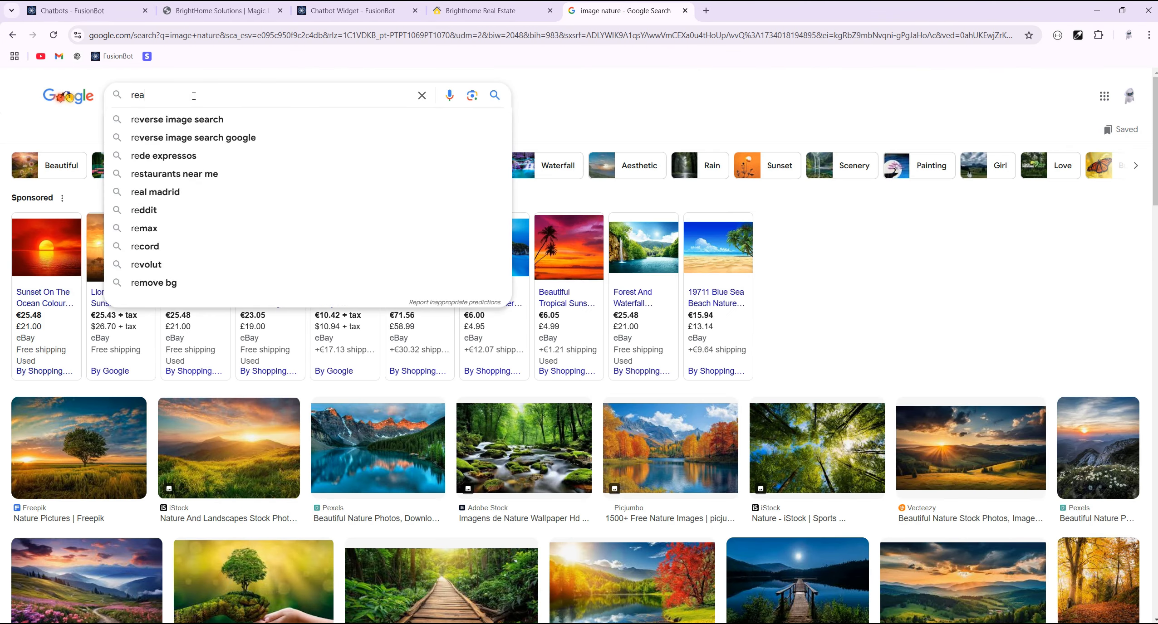
pyautogui.write('l estte bcj')
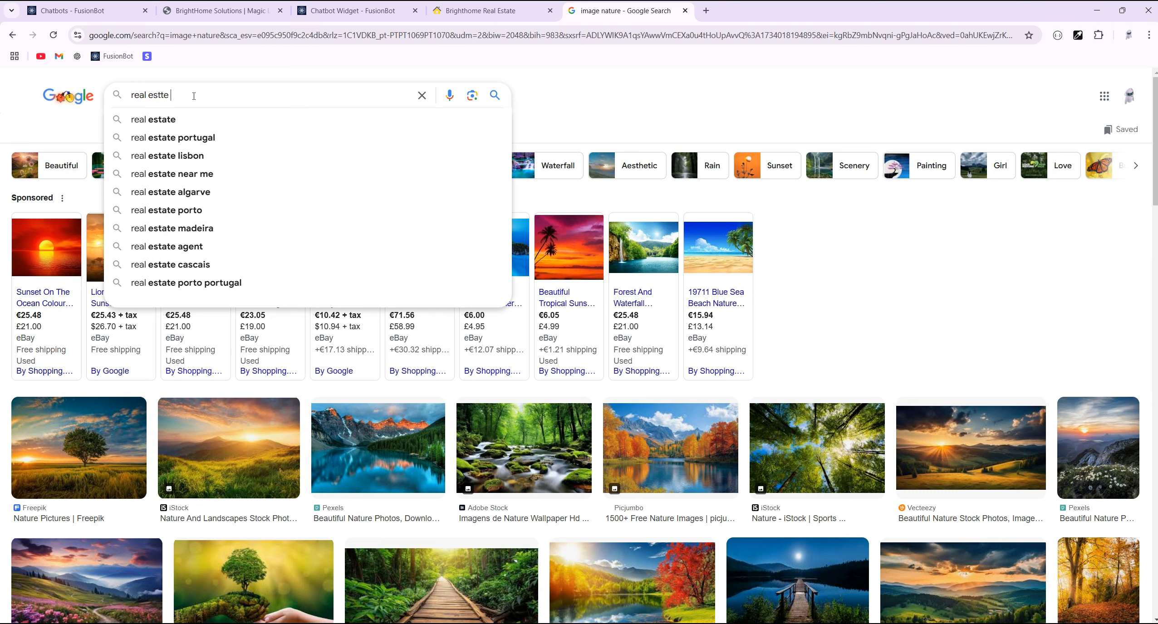
pyautogui.press('BackSpace')
pyautogui.press('BackSpace')
pyautogui.press('BackSpace')
pyautogui.press('BackSpace')
pyautogui.press('BackSpace')
pyautogui.press('BackSpace')
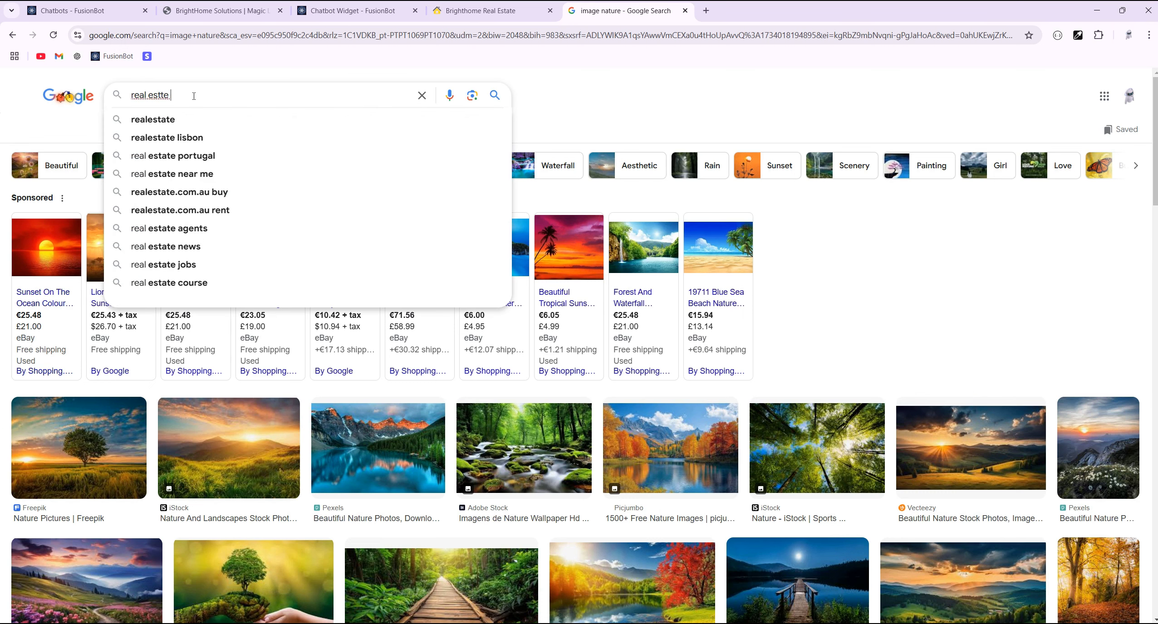
pyautogui.write('ate bac')
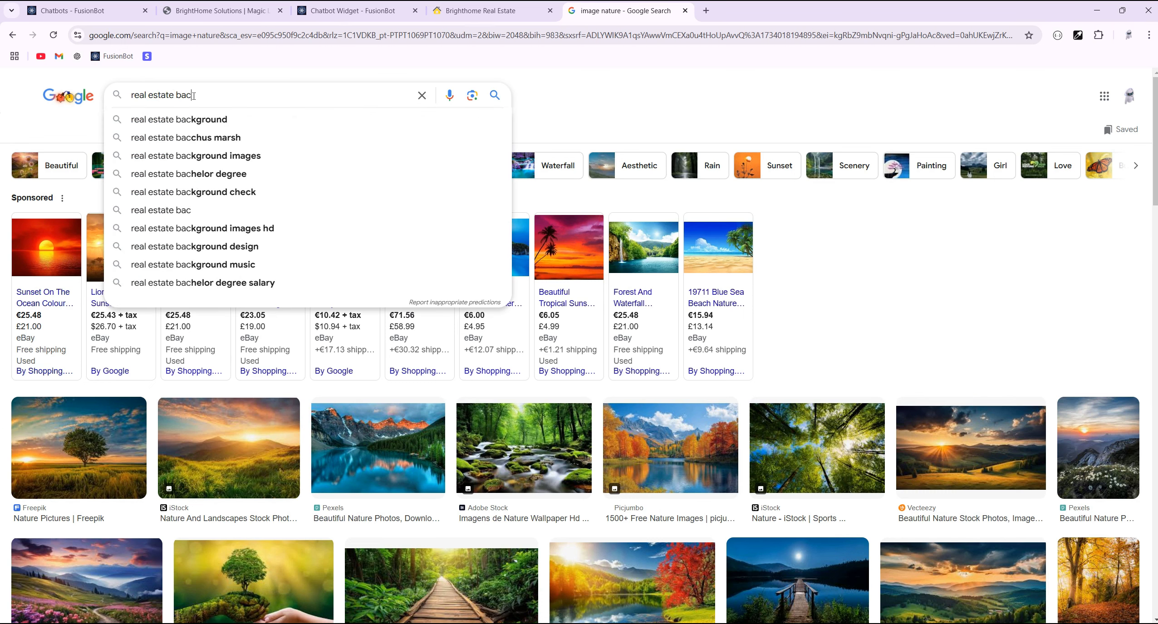
pyautogui.press('Down')
pyautogui.press('Down')
pyautogui.press('Down')
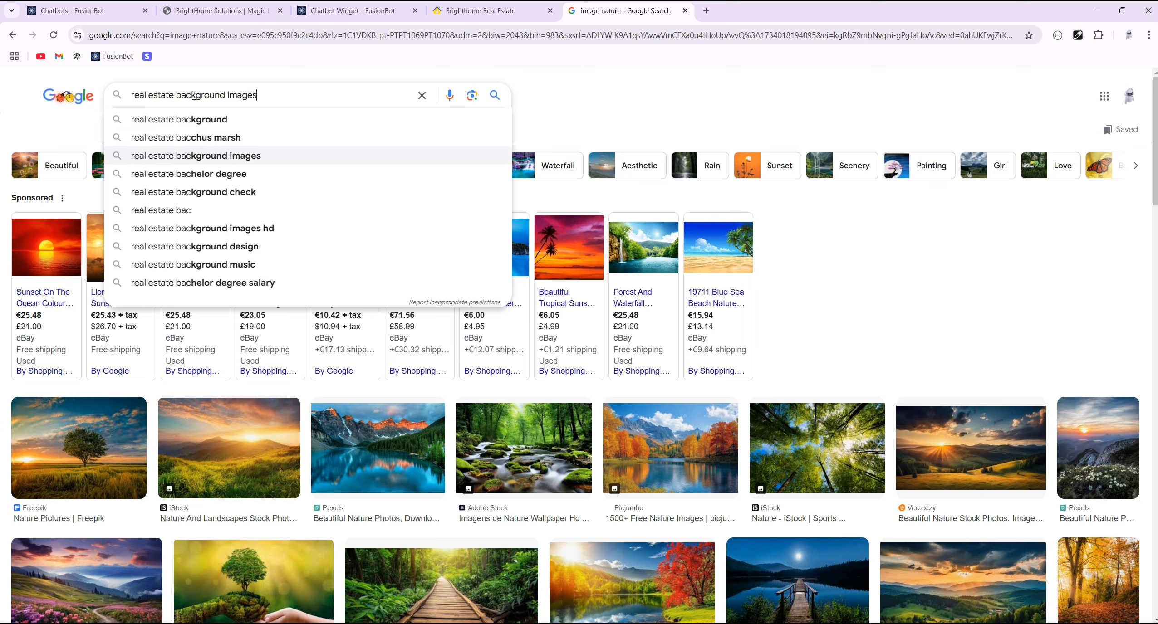
pyautogui.press('Return')
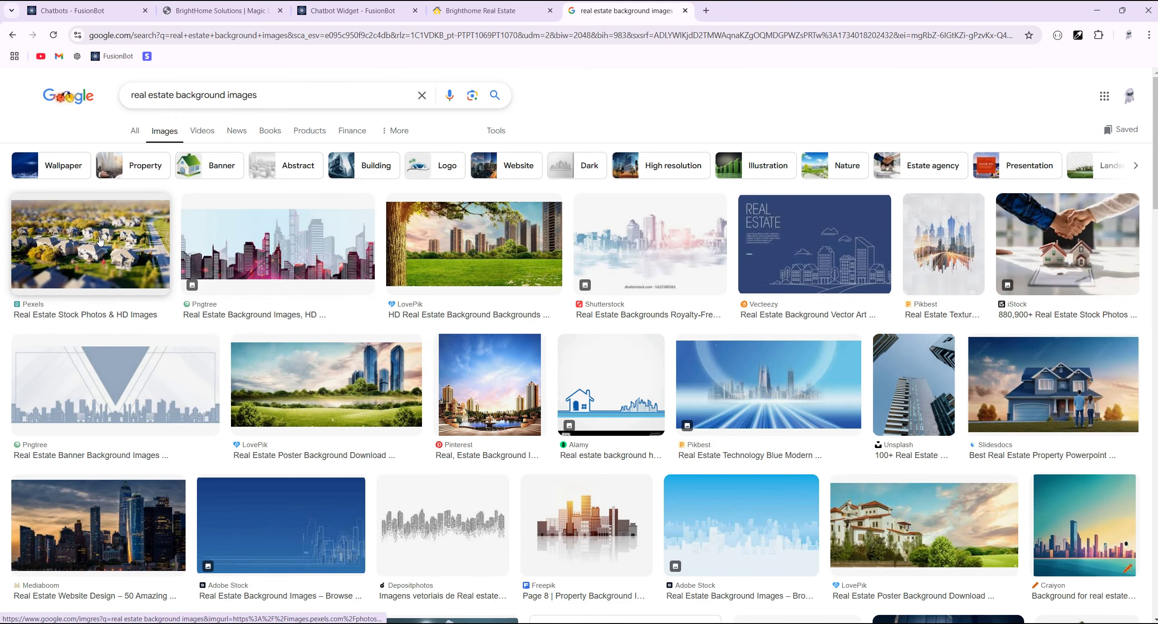
# Step: Open the Pexels aerial photo of suburban houses among the results and copy its image address
pyautogui.click(101, 240)
pyautogui.rightClick(774, 271)
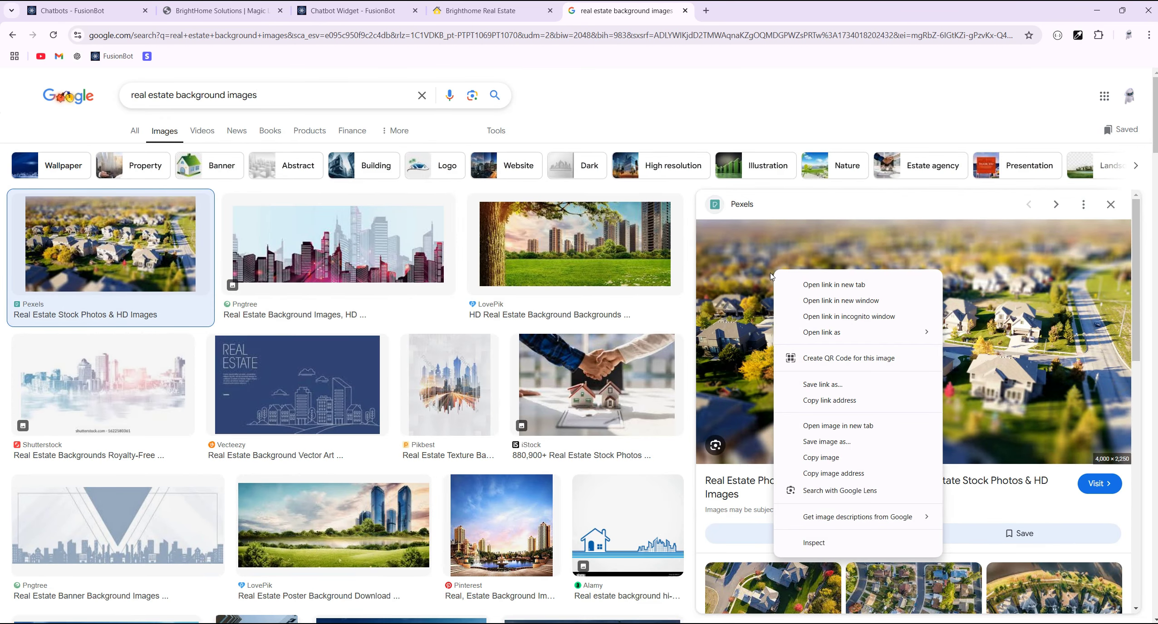
pyautogui.click(817, 474)
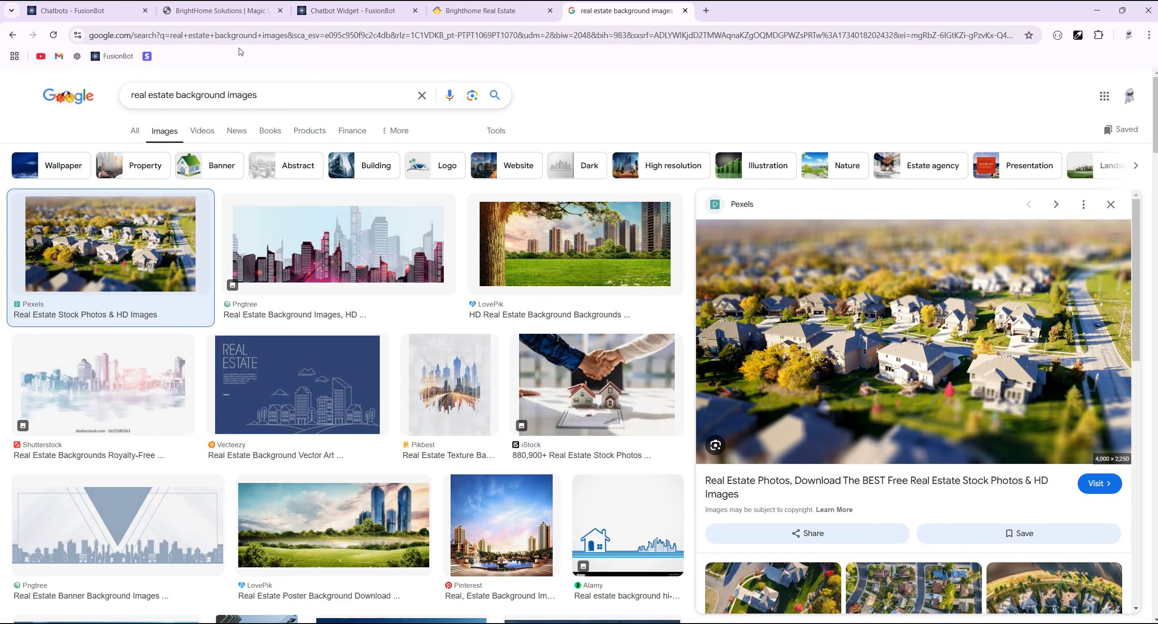
# Step: In the chatbot's style settings, set the Body background to Image with the copied image URL and review it in the chat preview
pyautogui.click(115, 13)
pyautogui.click(389, 304)
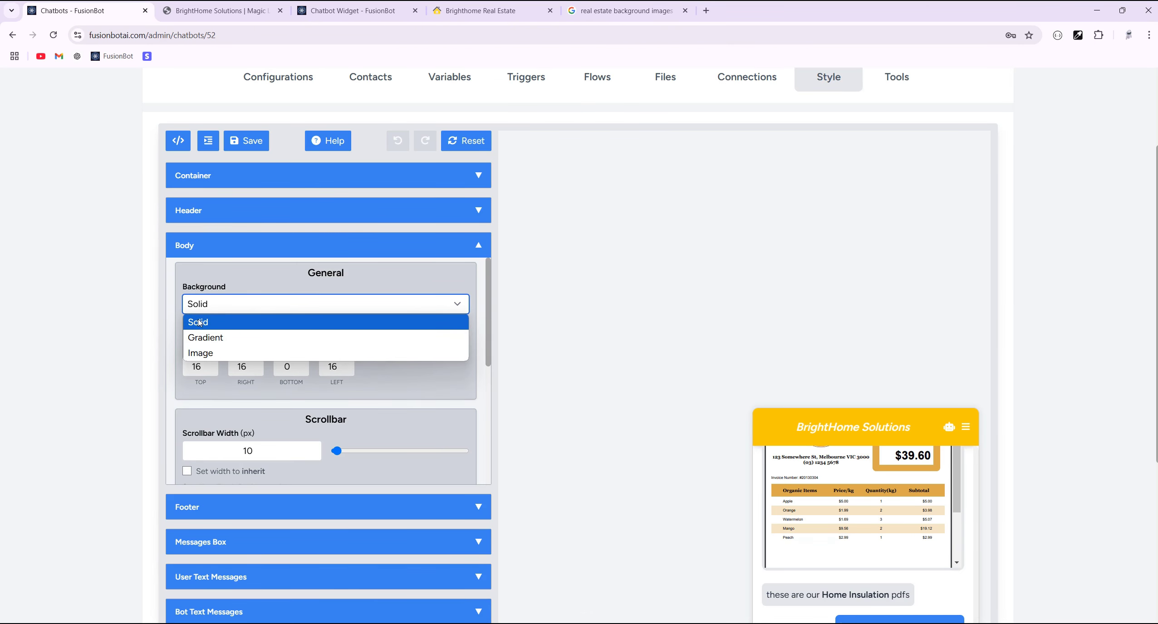
pyautogui.click(237, 353)
pyautogui.click(233, 331)
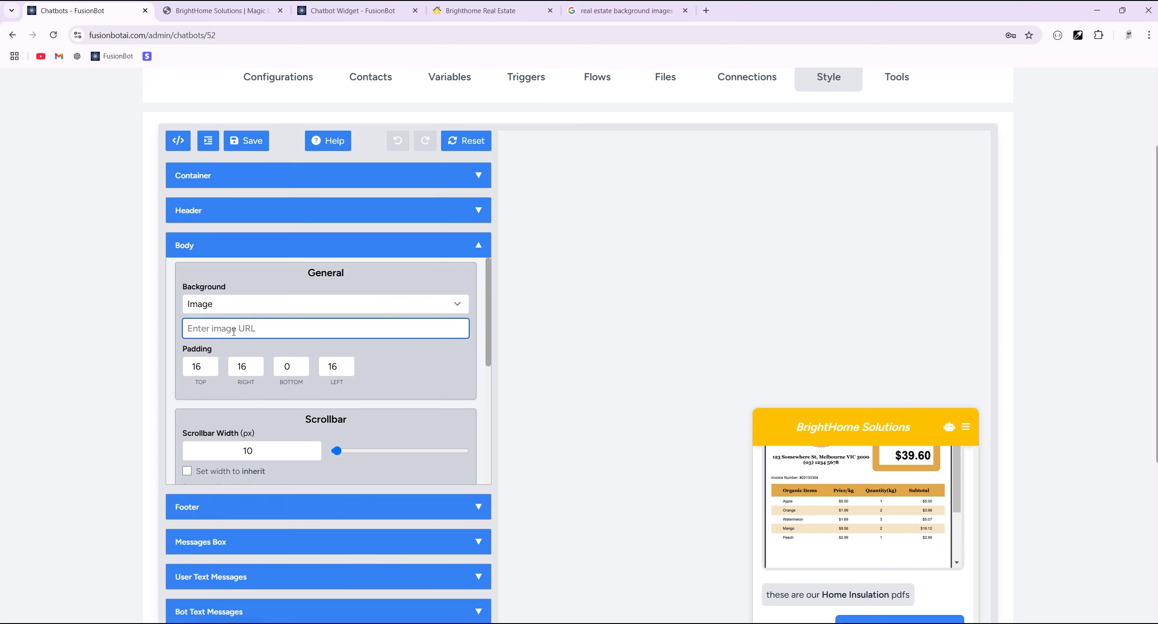
pyautogui.hotkey('ctrl', 'v')
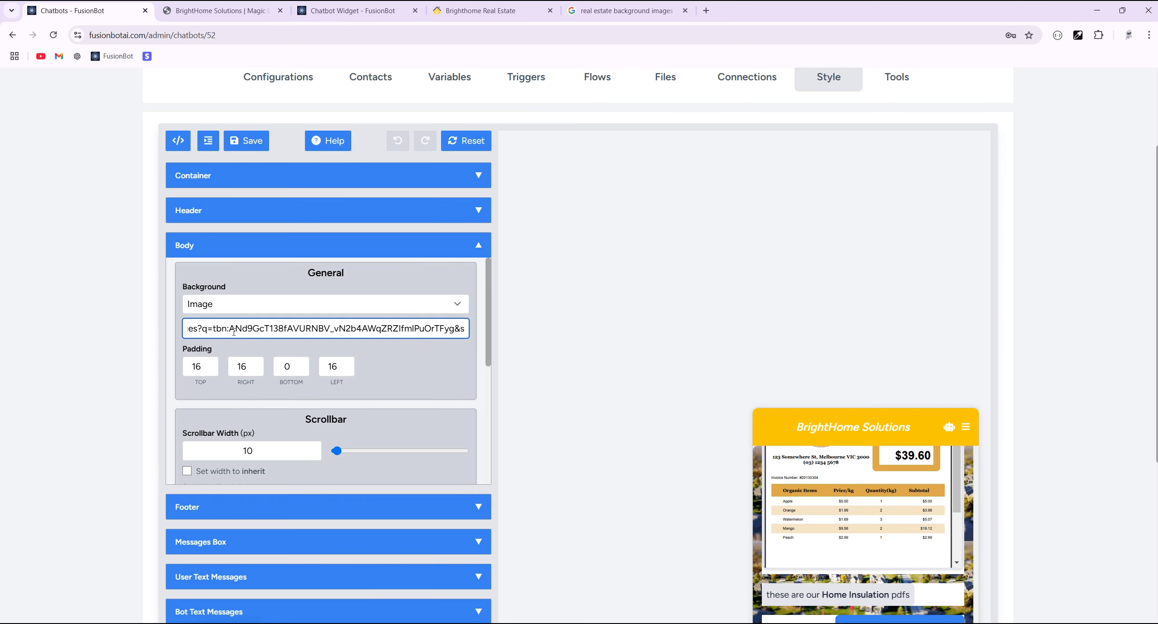
pyautogui.scroll(-5, 593, 363)
pyautogui.scroll(5, 828, 376)
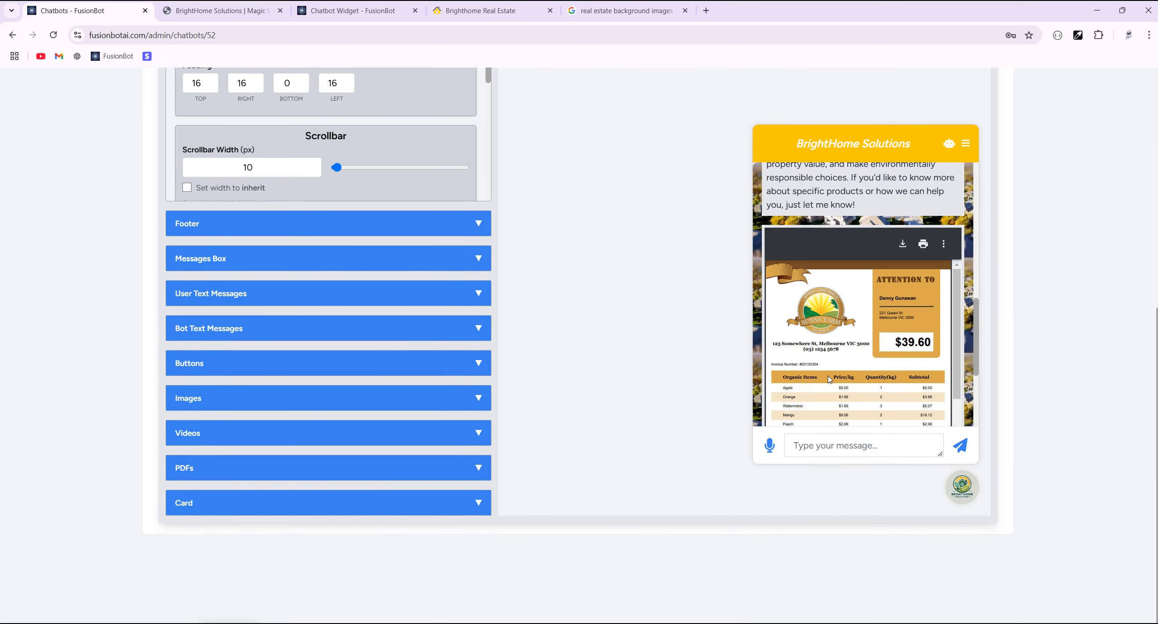
pyautogui.scroll(5, 828, 376)
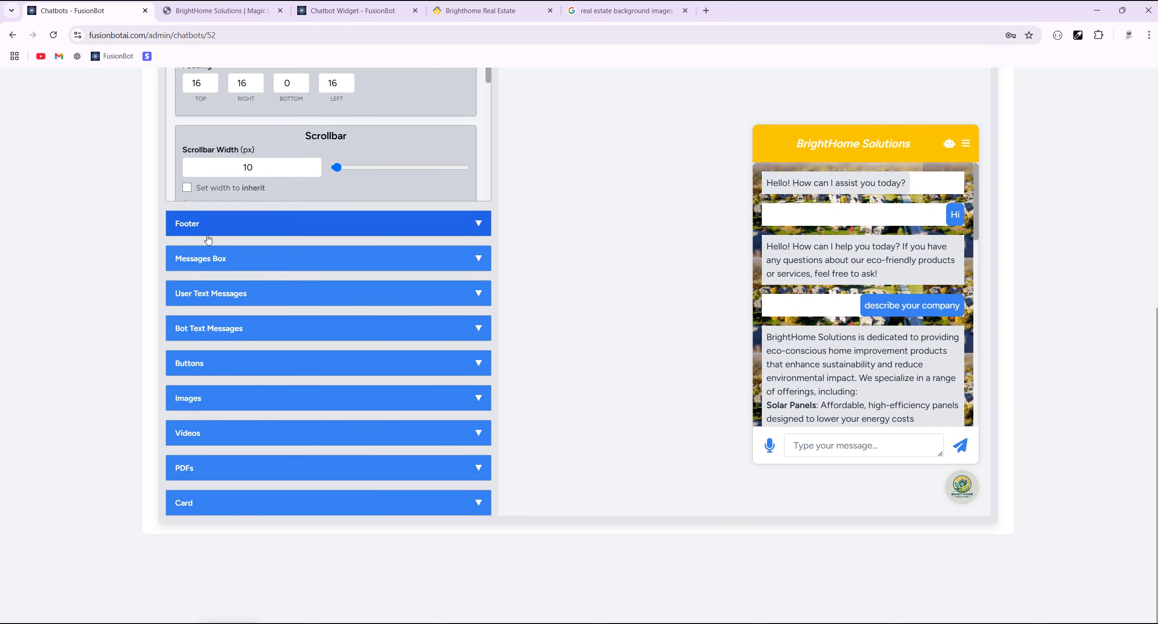
# Step: Open the Messages Box style settings, view the background types, and examine how the message boxes look throughout the chat preview
pyautogui.click(227, 265)
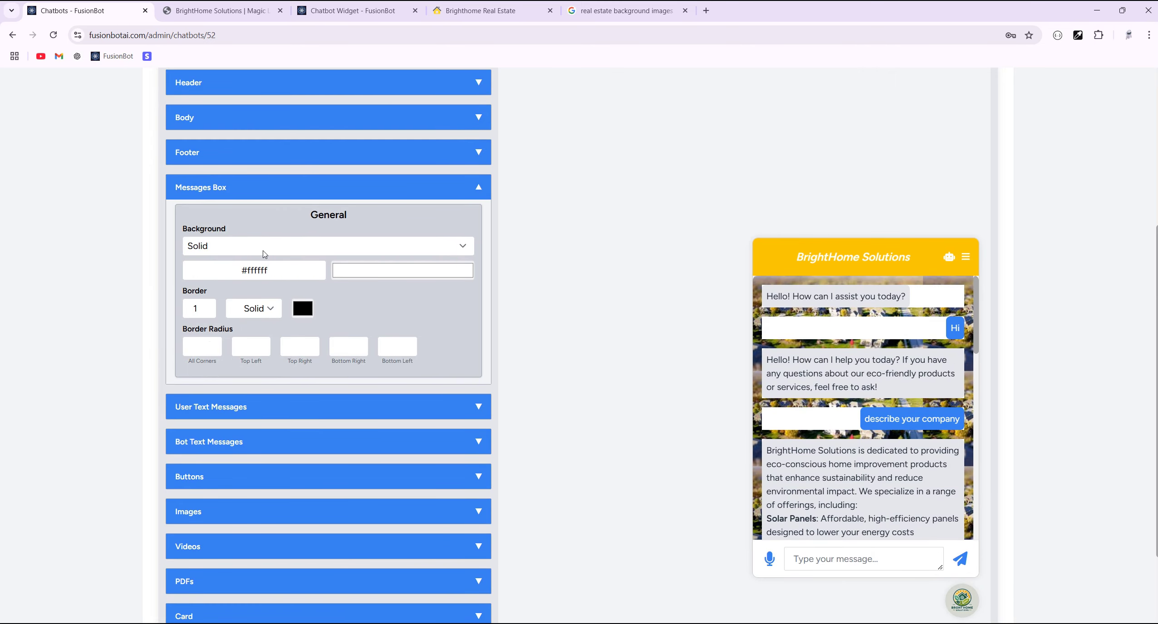
pyautogui.click(264, 254)
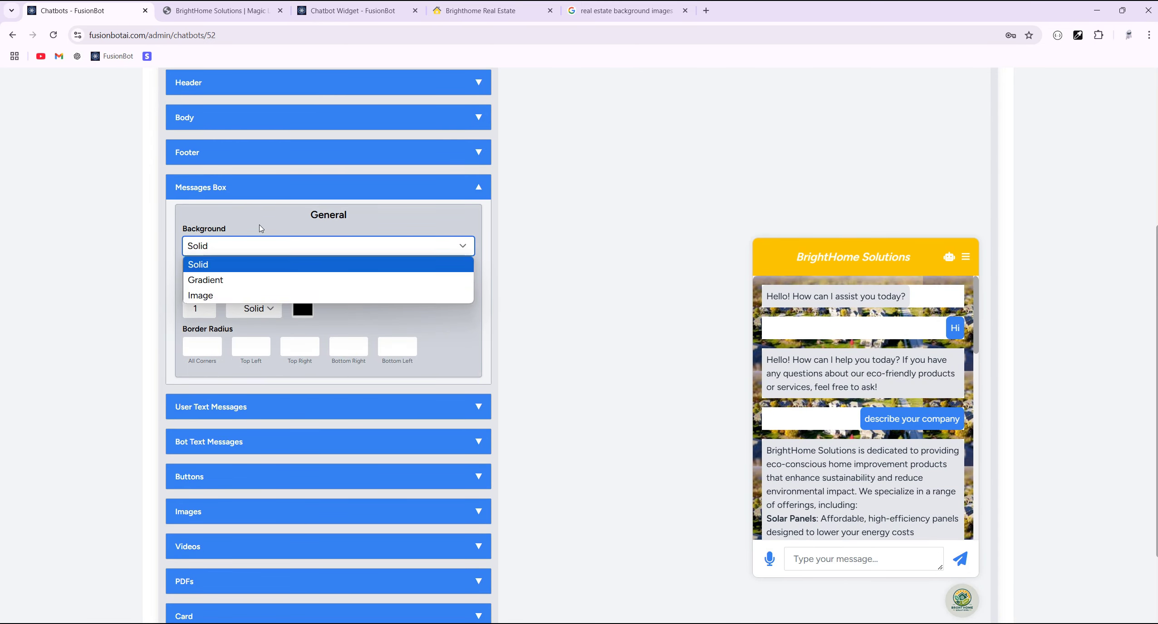
pyautogui.click(263, 231)
pyautogui.scroll(-11, 843, 384)
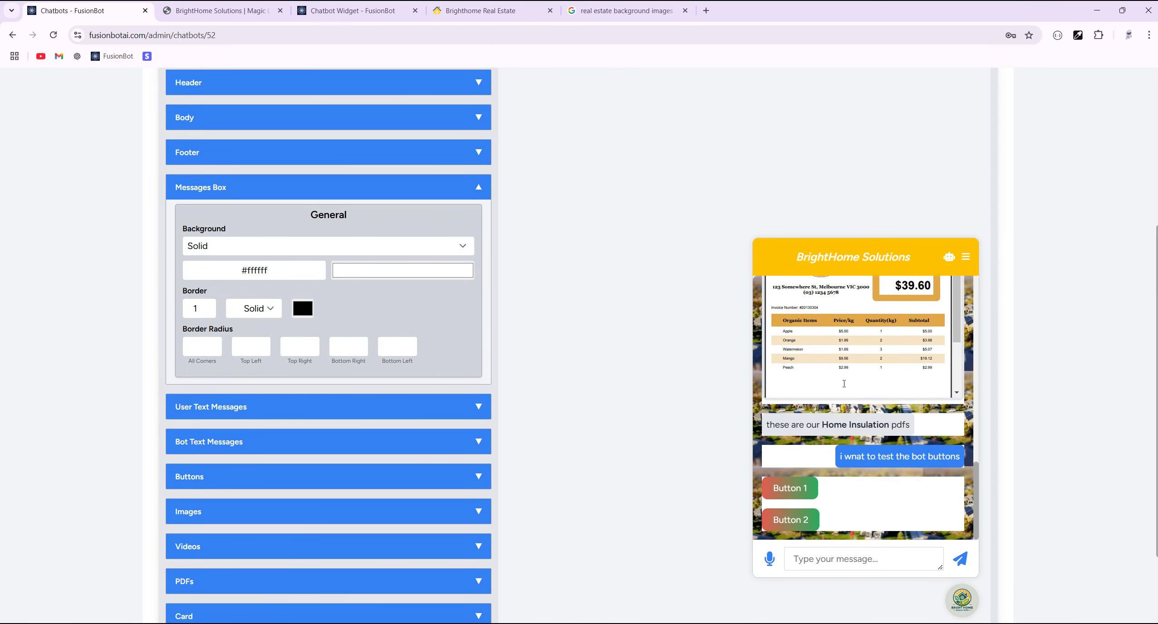
pyautogui.scroll(5, 844, 384)
pyautogui.scroll(6, 844, 384)
pyautogui.scroll(4, 1077, 406)
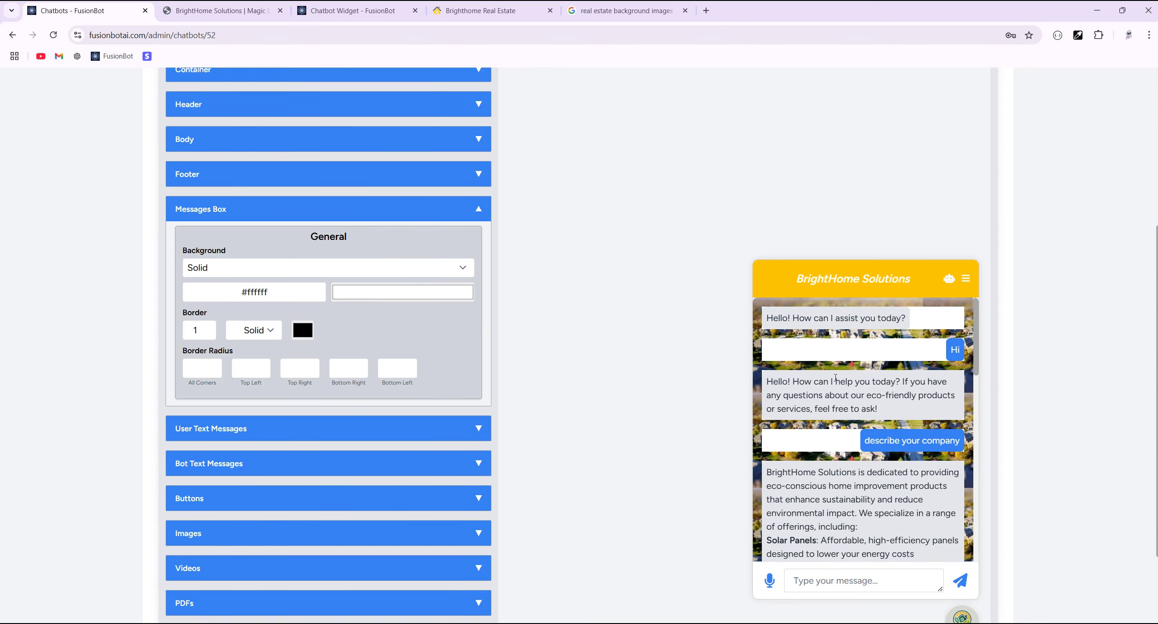
pyautogui.scroll(-5, 1076, 407)
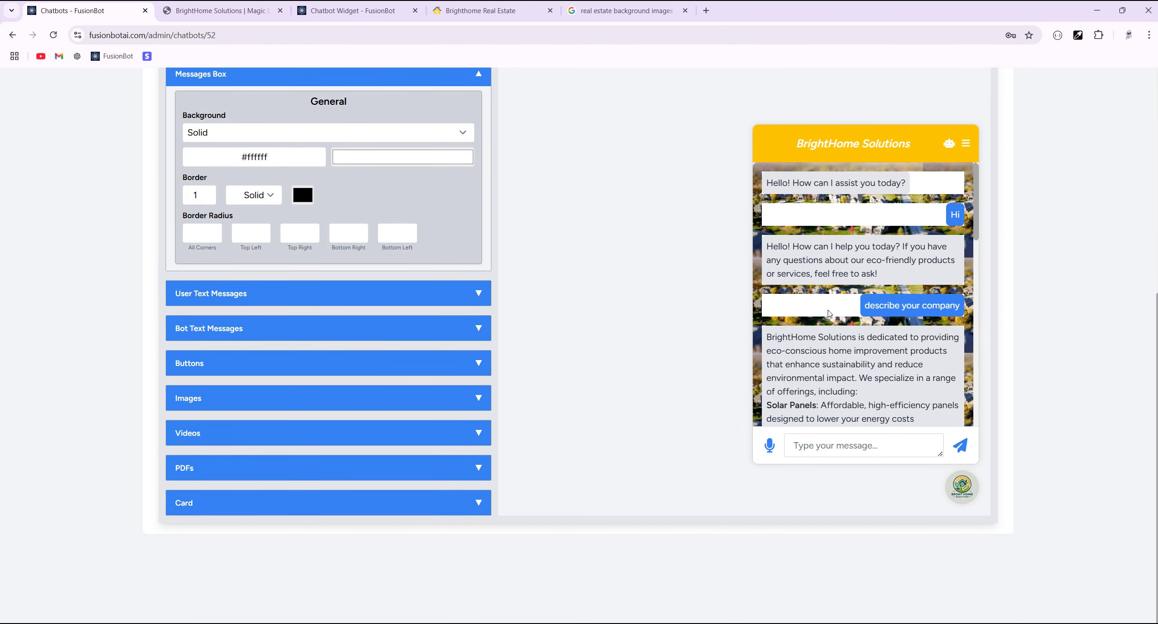
pyautogui.scroll(5, 104, 310)
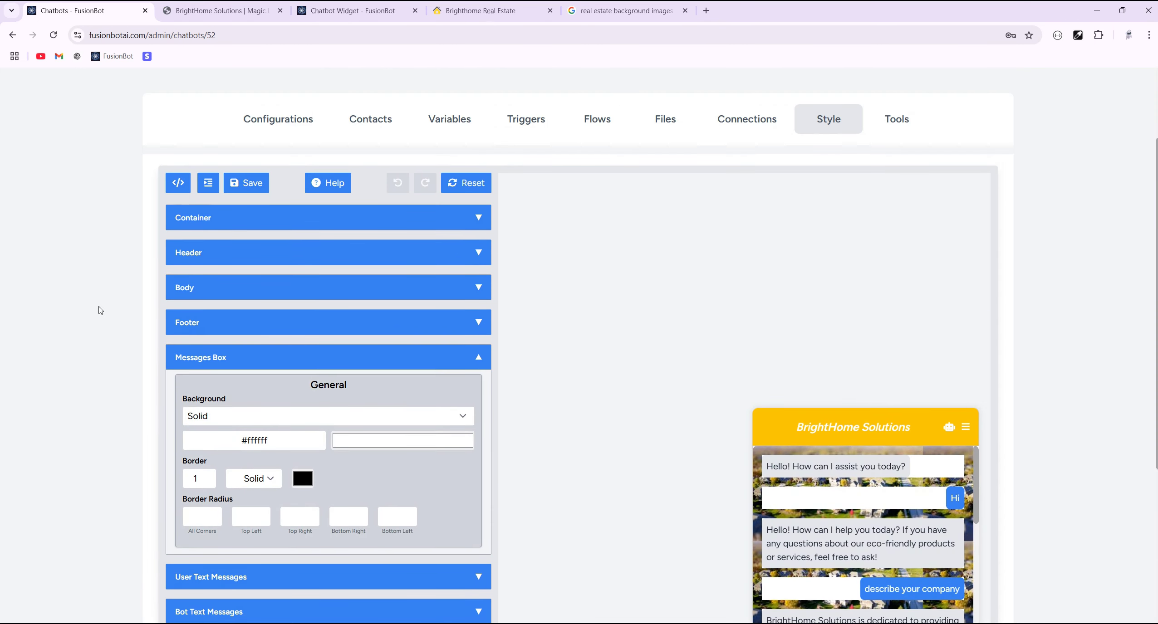
# Step: Show the style CSS code, read through the container, header and footer rules, and hide the code again
pyautogui.click(178, 183)
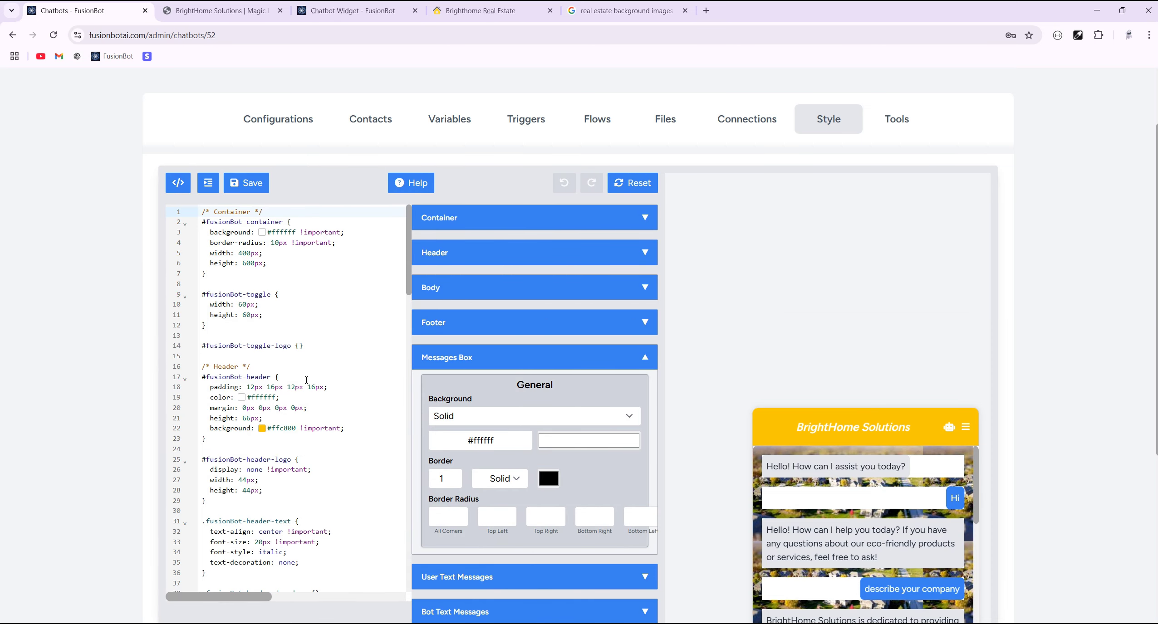
pyautogui.scroll(-1, 307, 466)
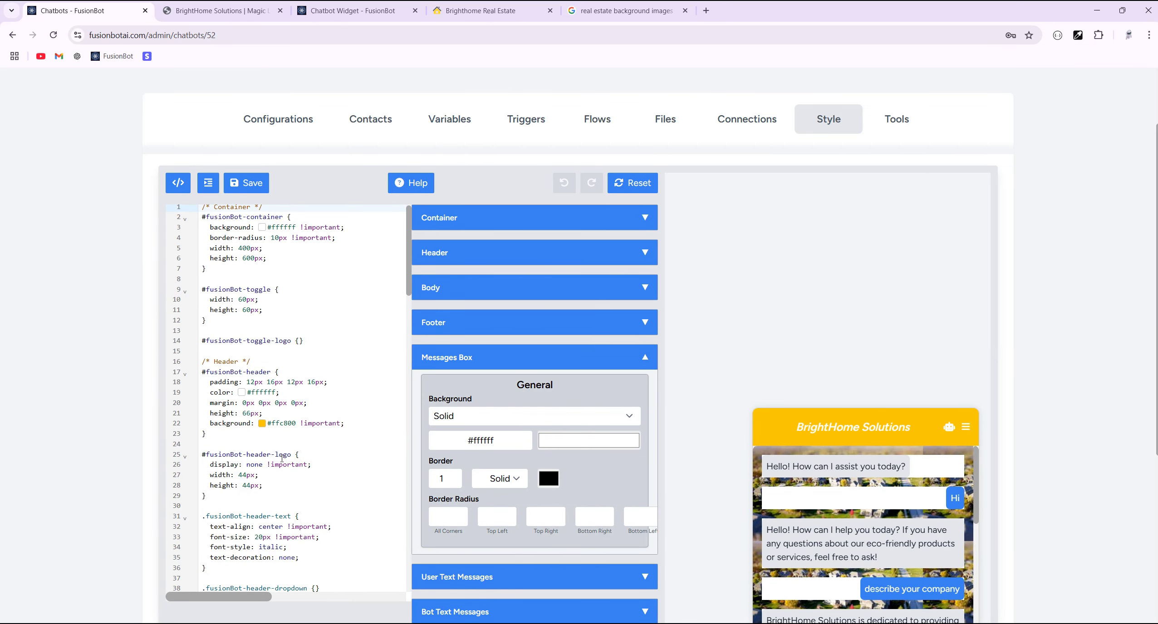
pyautogui.scroll(1, 282, 458)
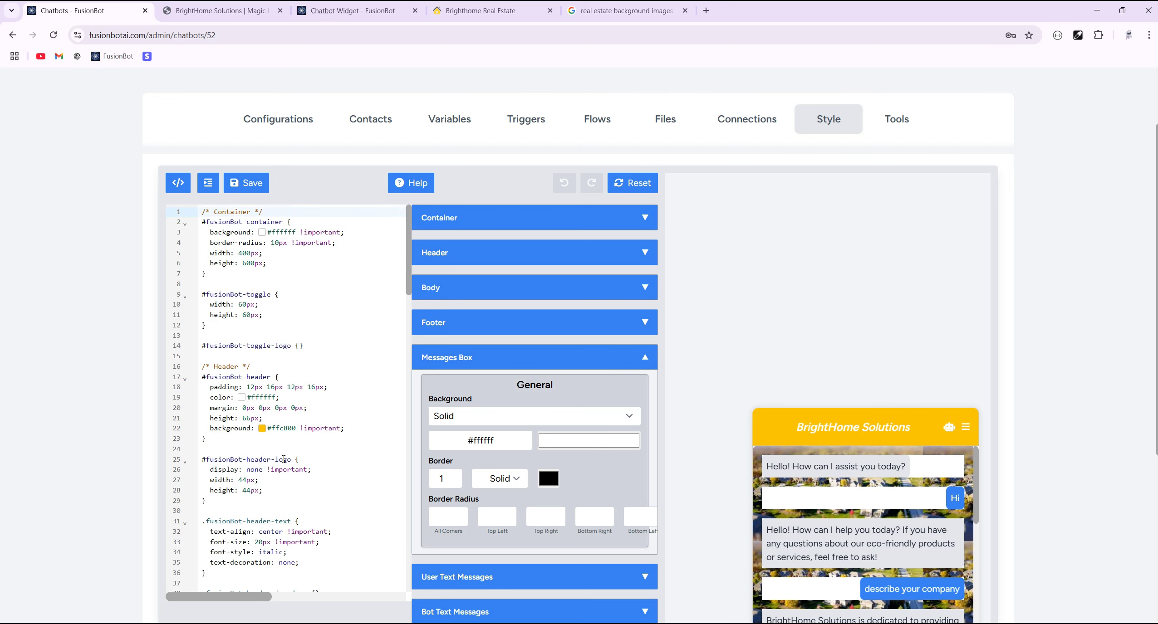
pyautogui.scroll(-1, 284, 460)
pyautogui.scroll(1, 284, 460)
pyautogui.scroll(-1, 284, 460)
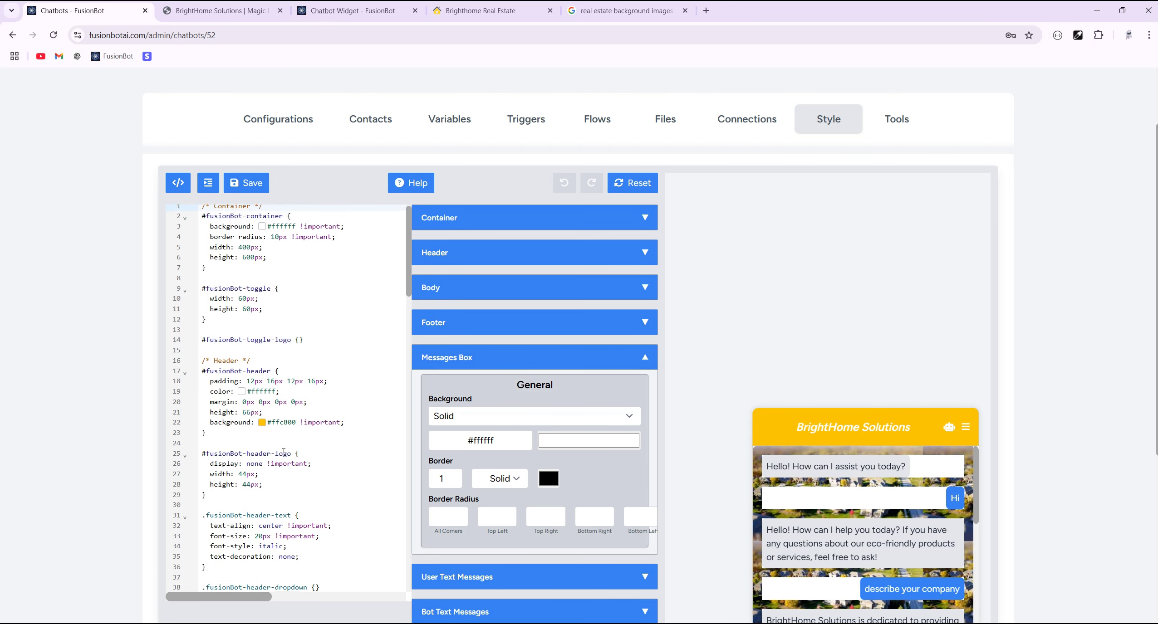
pyautogui.scroll(1, 284, 458)
pyautogui.scroll(-1, 284, 456)
pyautogui.scroll(1, 284, 452)
pyautogui.scroll(-1, 284, 452)
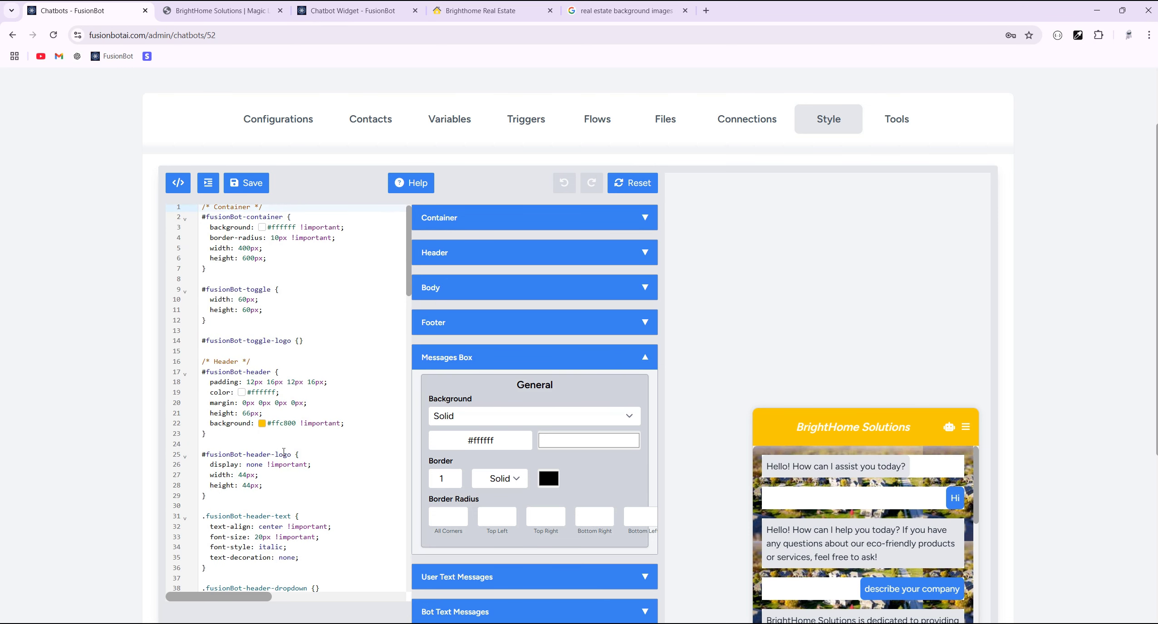
pyautogui.scroll(1, 284, 452)
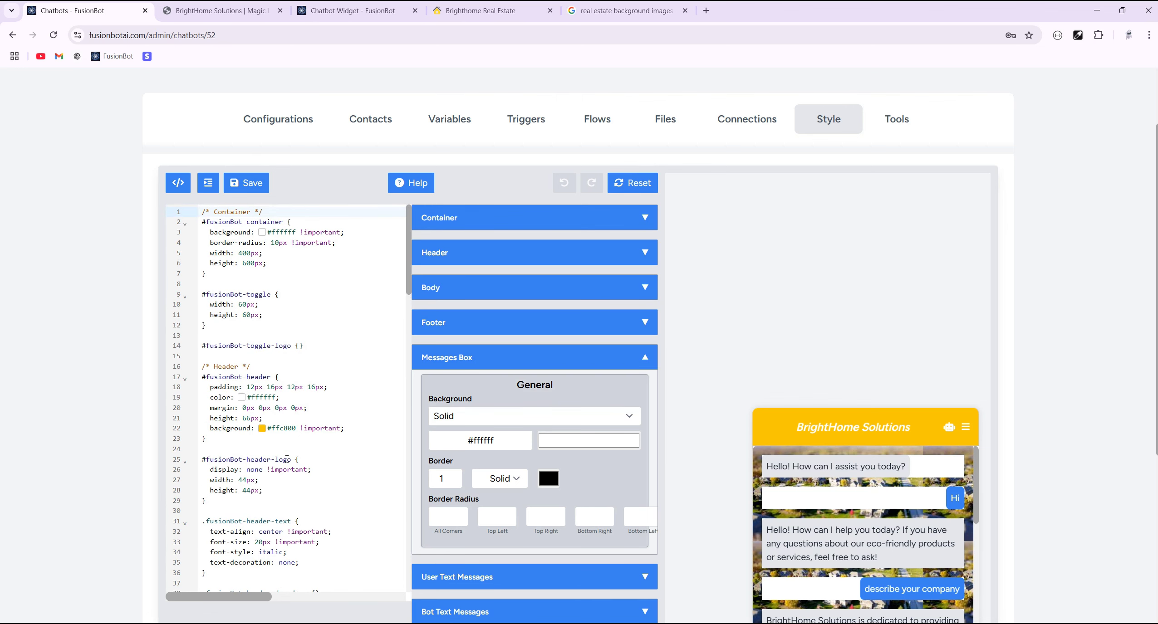
pyautogui.scroll(-3, 289, 382)
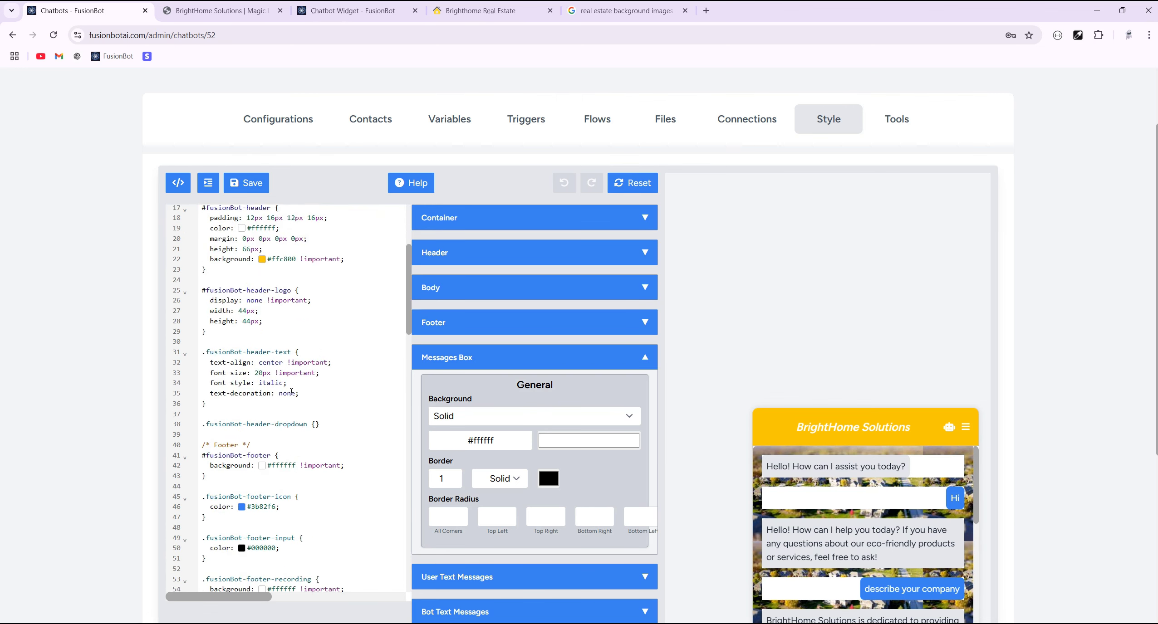
pyautogui.scroll(3, 289, 381)
pyautogui.moveTo(409, 288)
pyautogui.mouseDown()
pyautogui.moveTo(413, 380)
pyautogui.moveTo(414, 288)
pyautogui.mouseUp()
pyautogui.click(181, 184)
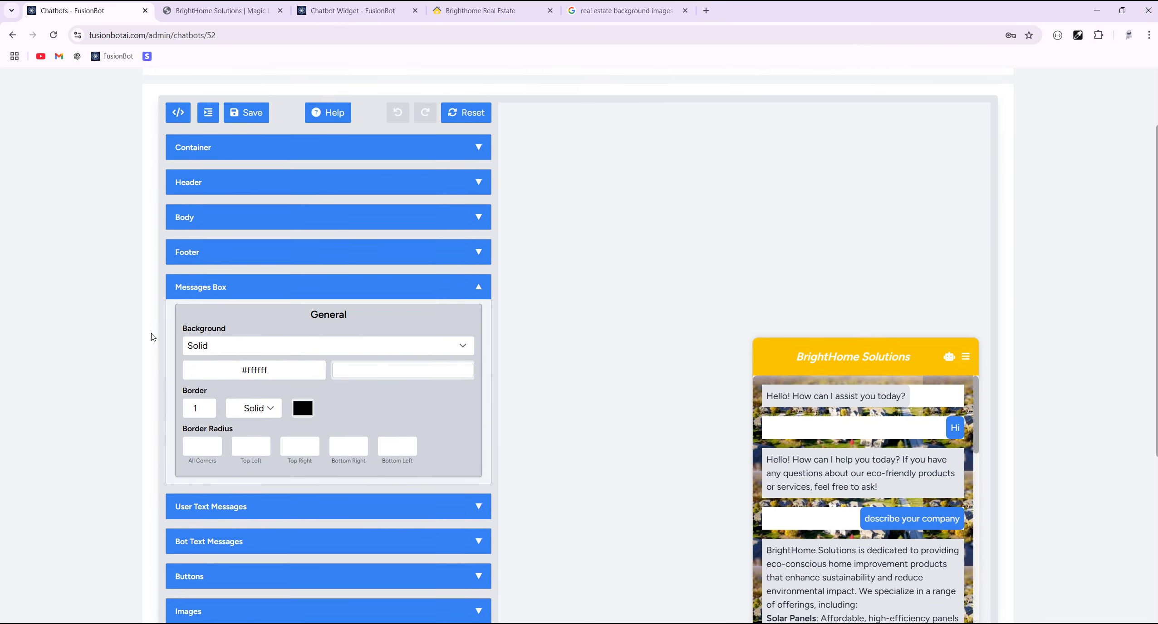
# Step: Check the Messages Box background types once more without changing them and collapse that section
pyautogui.scroll(-4, 147, 338)
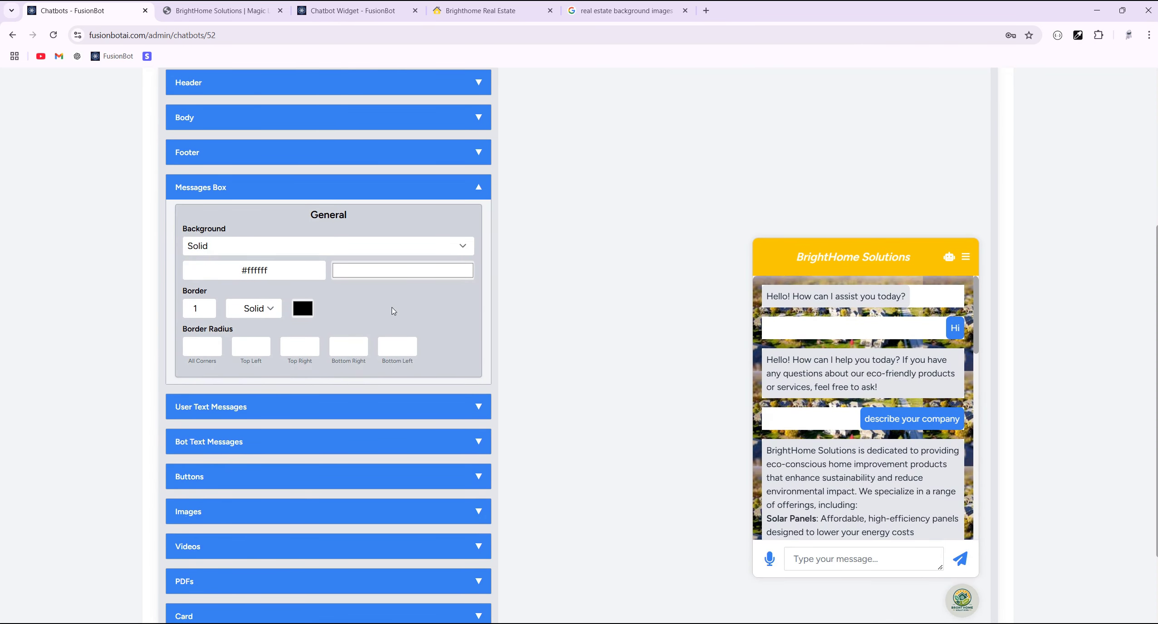
pyautogui.click(234, 249)
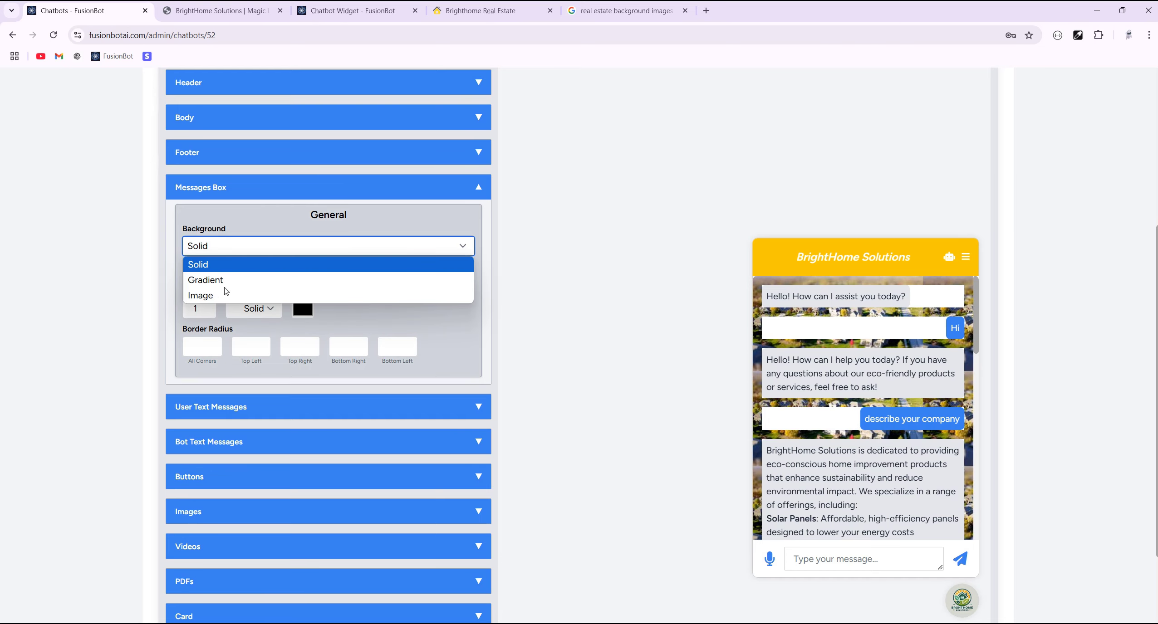
pyautogui.click(245, 218)
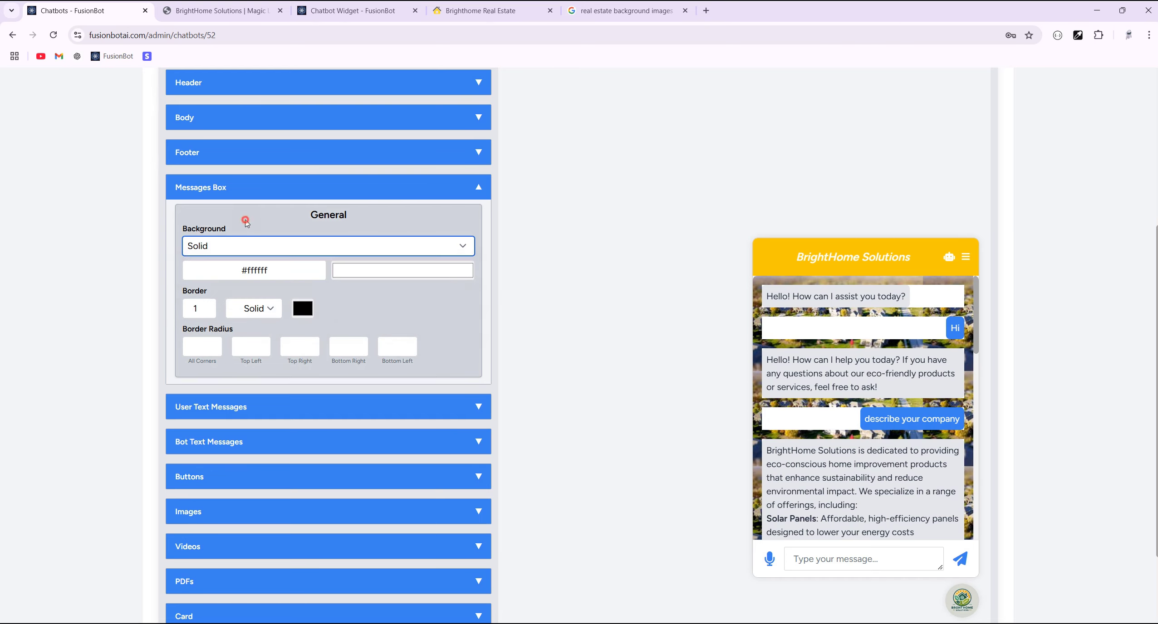
pyautogui.click(248, 191)
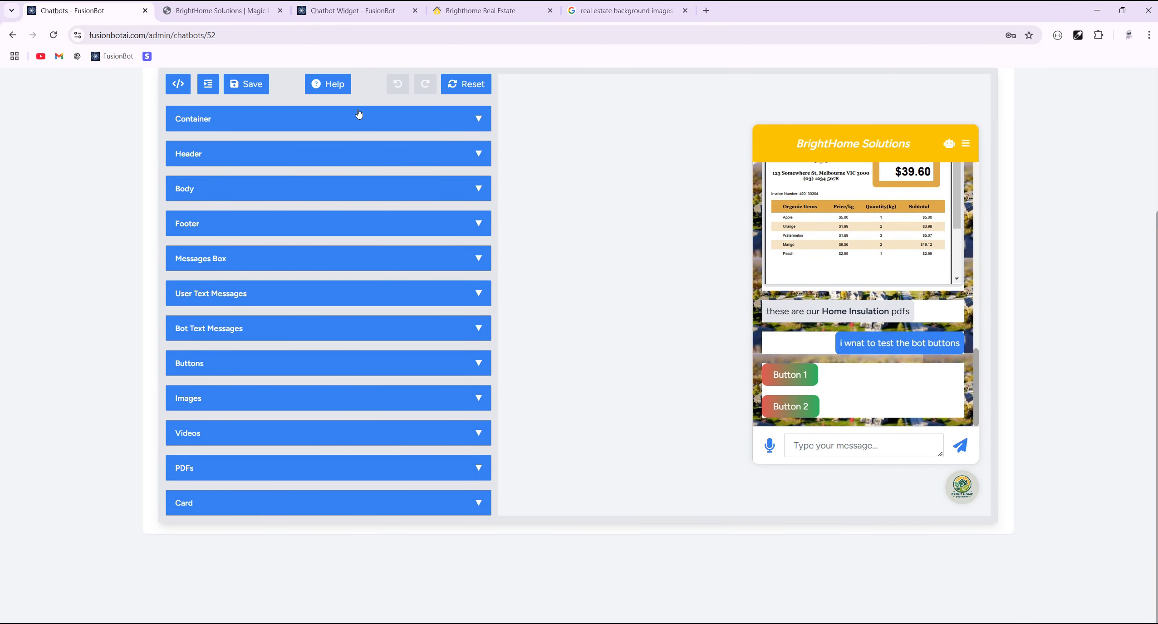
# Step: Reset the chatbot's styles to their defaults and change the buttons' solid background to bright green
pyautogui.click(465, 85)
pyautogui.click(226, 363)
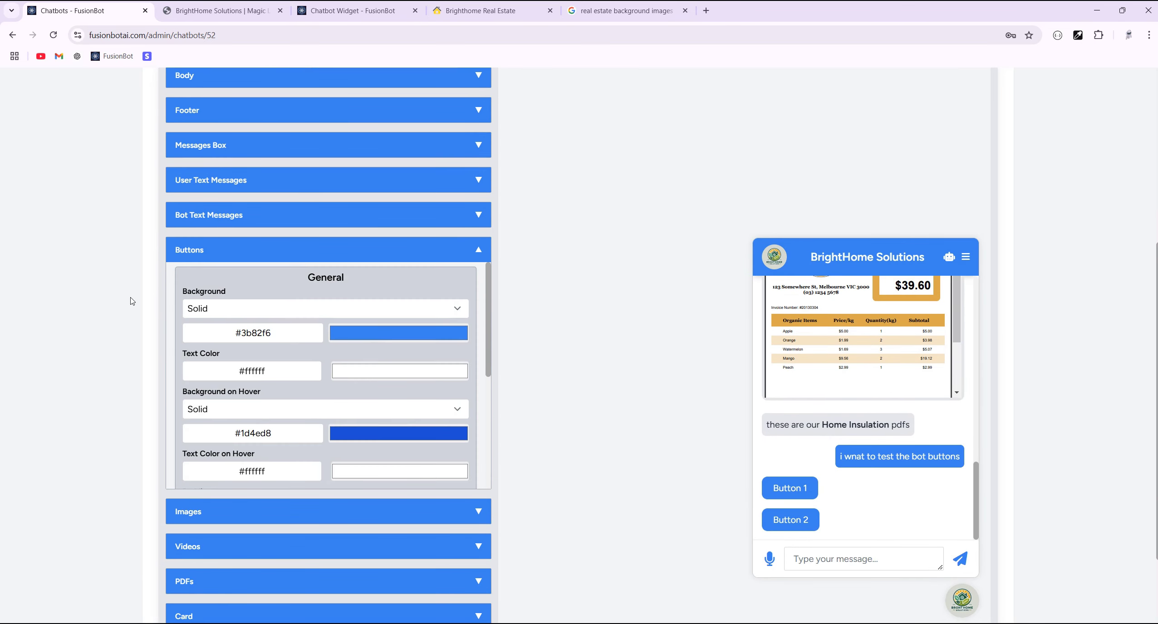
pyautogui.click(382, 335)
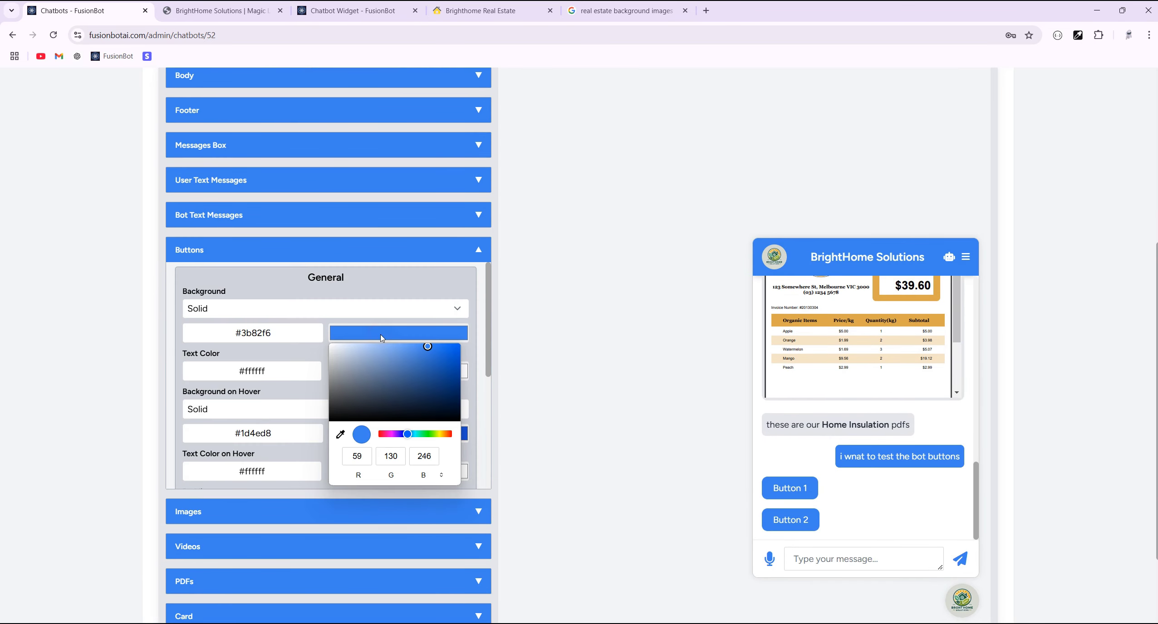
pyautogui.click(423, 434)
pyautogui.click(388, 277)
pyautogui.scroll(-3, 393, 289)
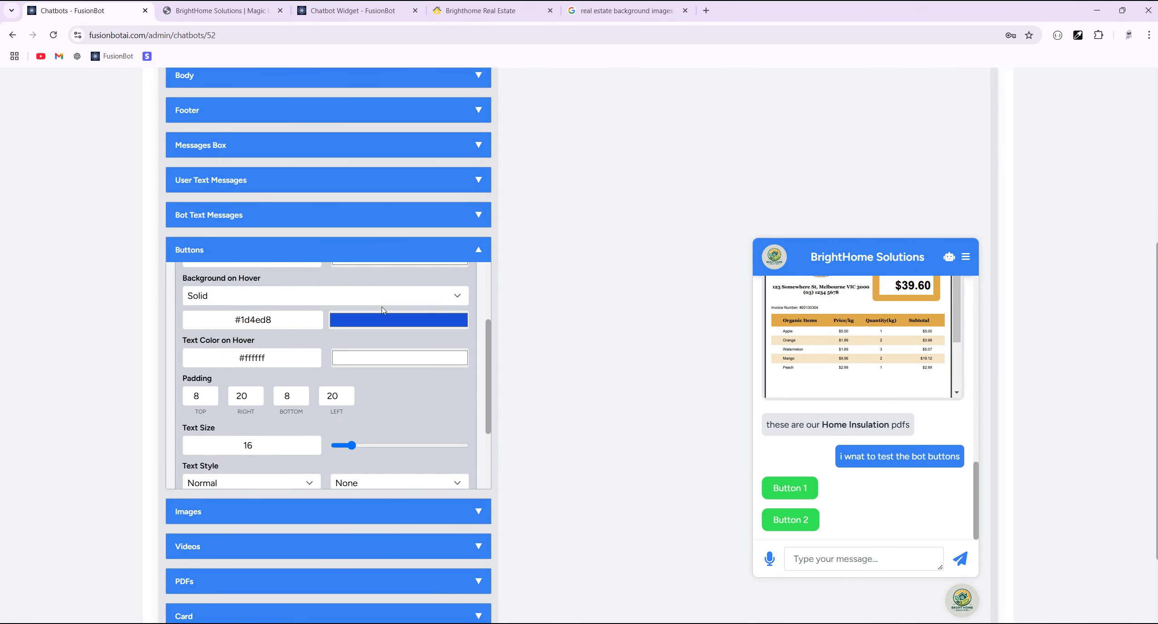
# Step: Set the buttons' text color to dark brown #412f2f
pyautogui.scroll(5, 381, 310)
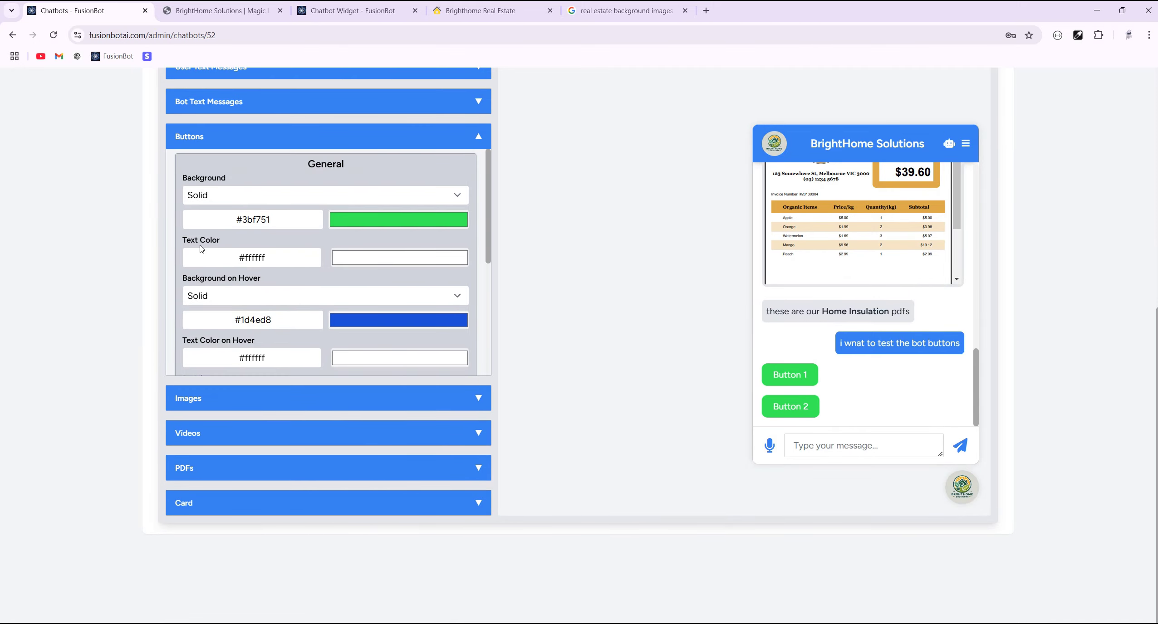
pyautogui.click(403, 258)
pyautogui.click(420, 295)
pyautogui.click(400, 303)
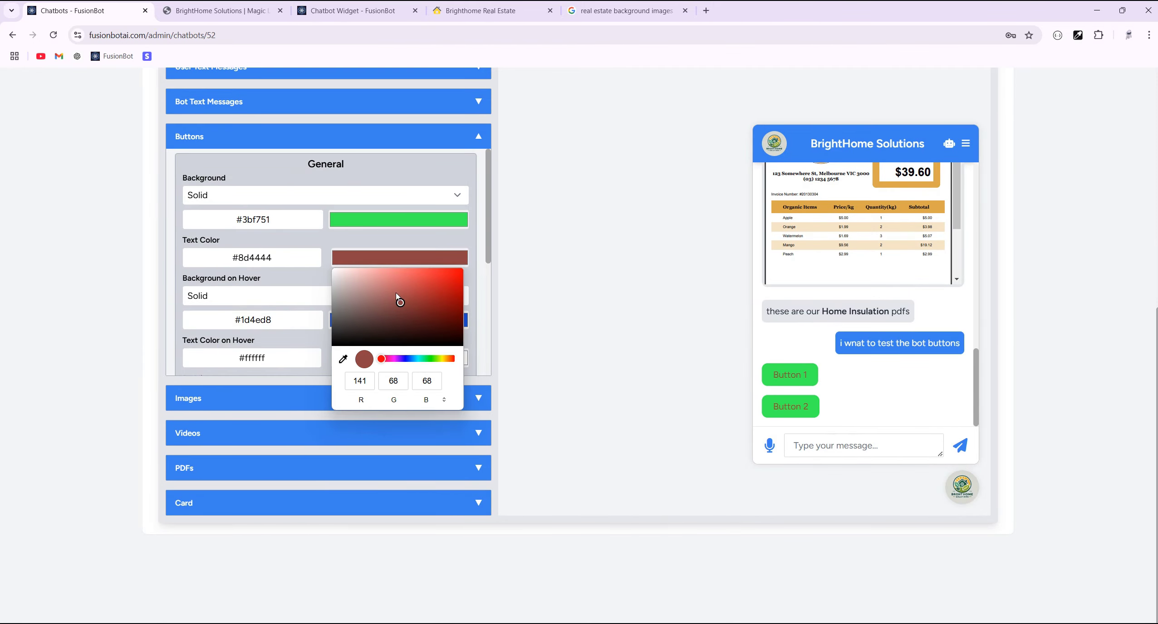
pyautogui.click(369, 327)
pyautogui.click(341, 238)
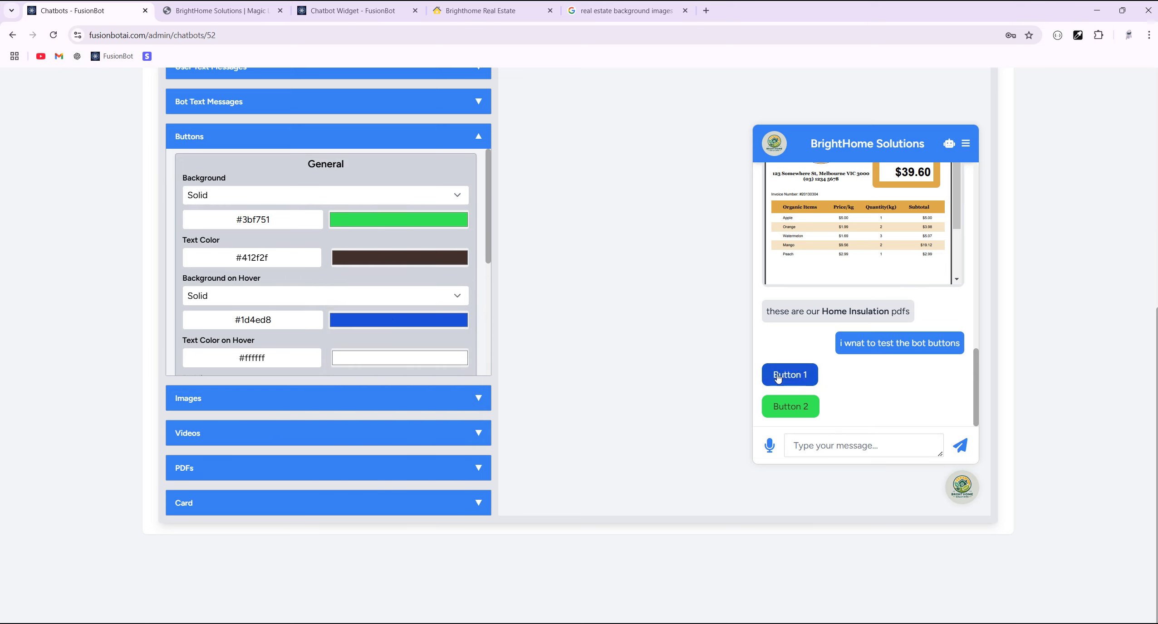
# Step: Change the buttons' solid hover background to dark green #168328
pyautogui.click(393, 321)
pyautogui.click(426, 421)
pyautogui.click(437, 368)
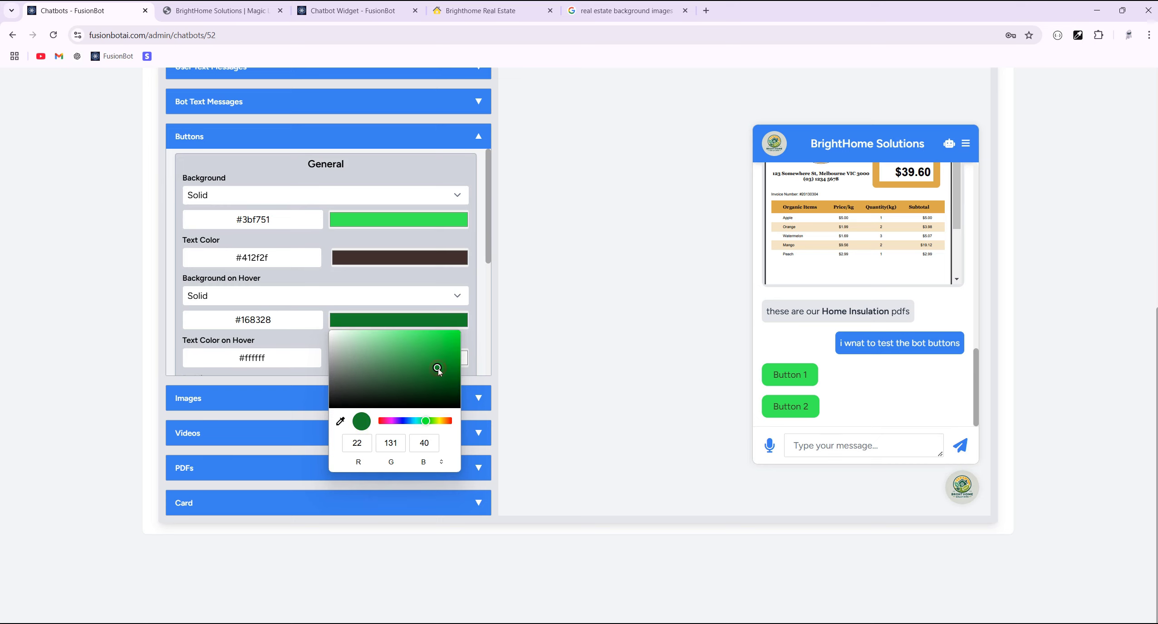
pyautogui.click(424, 278)
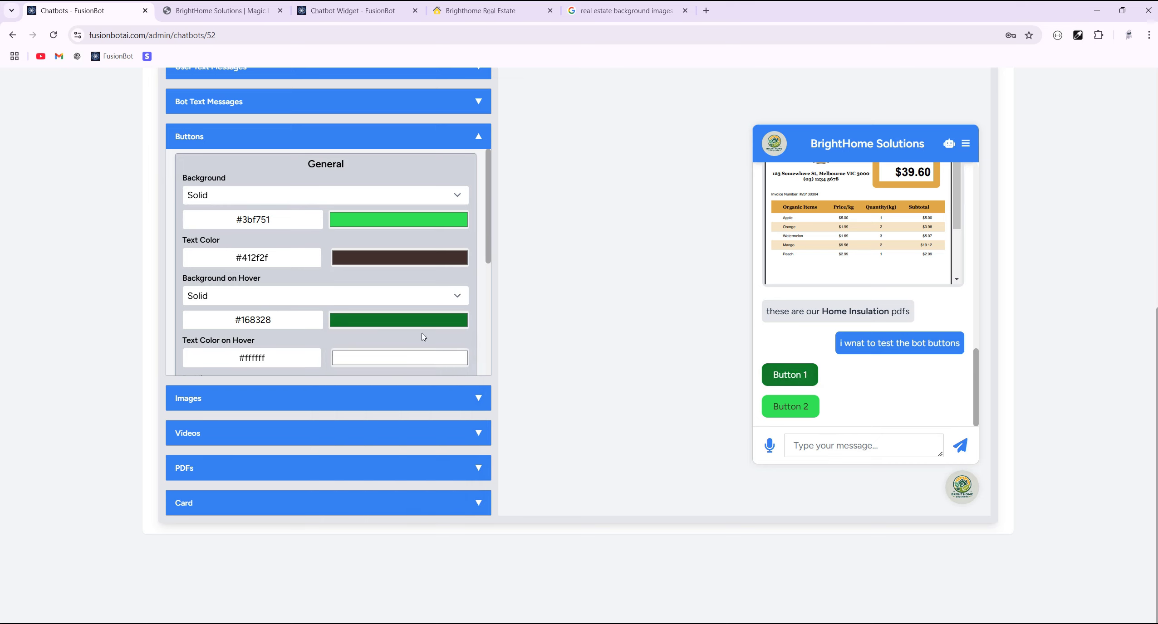
# Step: Darken the buttons' regular text color to near-black #0a0000, keeping the hover text white
pyautogui.scroll(-1, 276, 300)
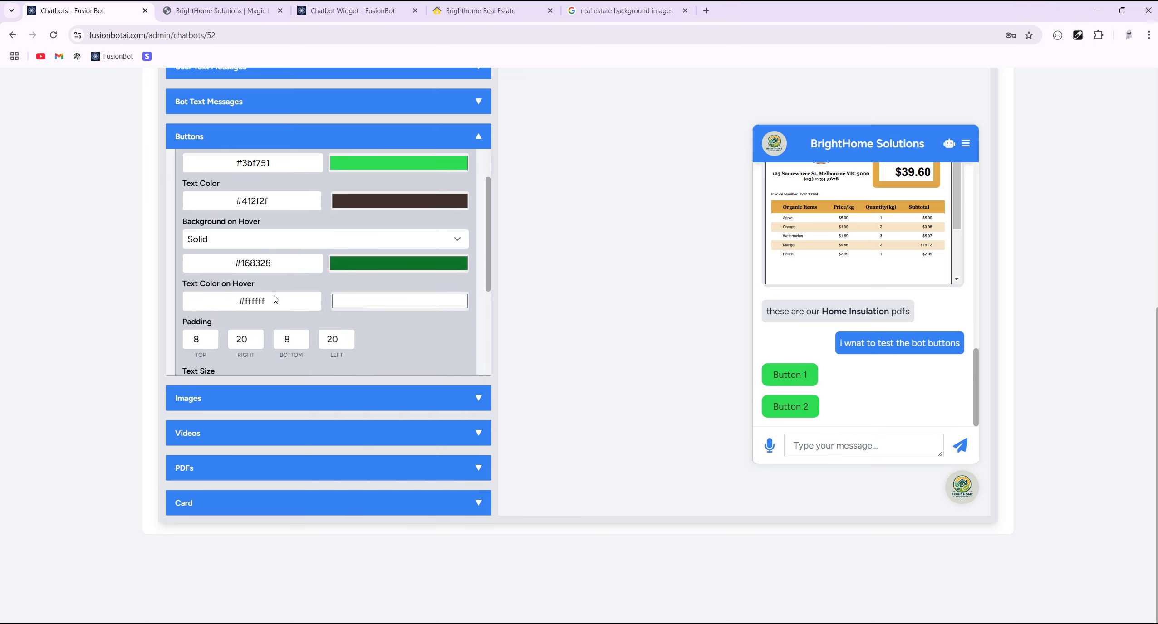
pyautogui.click(382, 303)
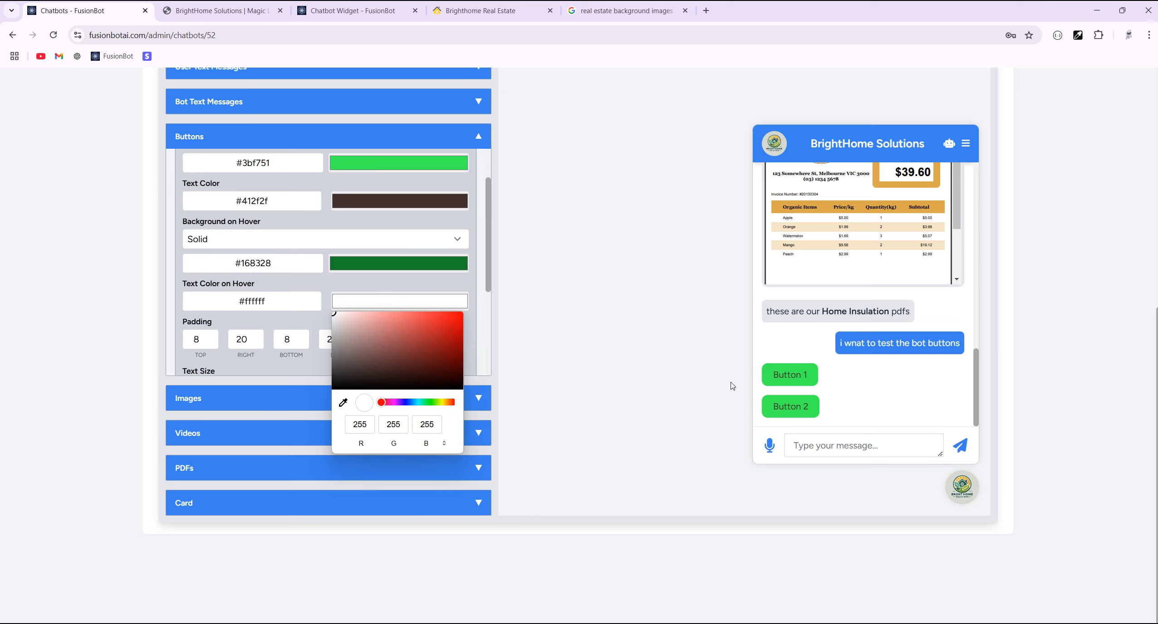
pyautogui.click(408, 191)
pyautogui.moveTo(424, 265); pyautogui.dragTo(467, 288)
pyautogui.click(409, 177)
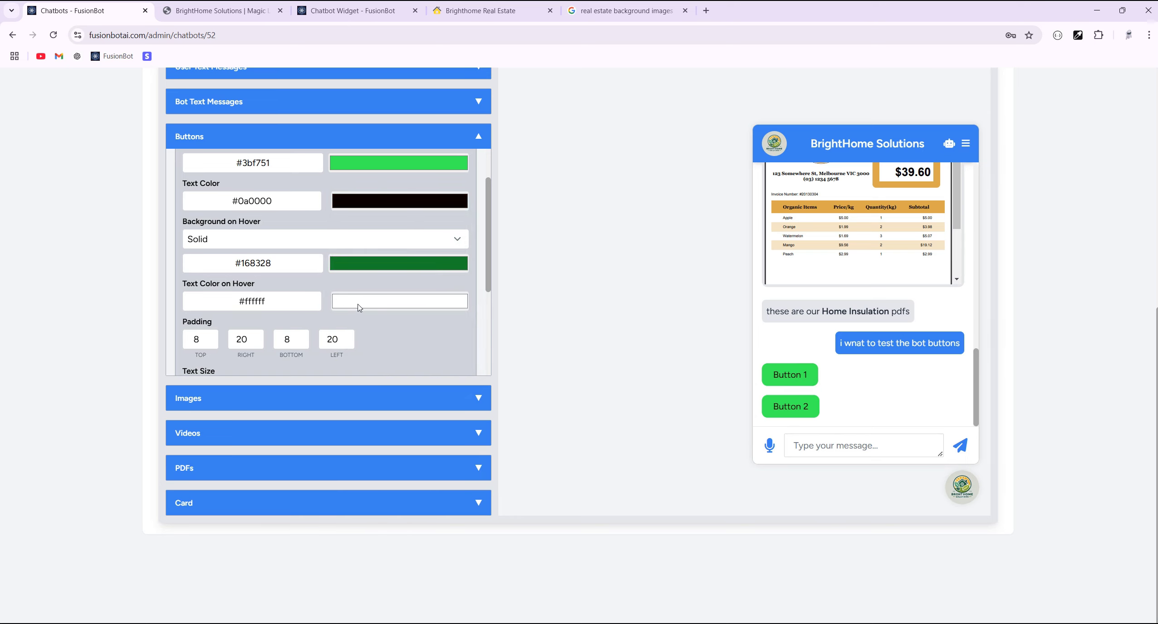
# Step: Increase the buttons' padding to 16 at the top and 15 at the bottom
pyautogui.scroll(-1, 273, 307)
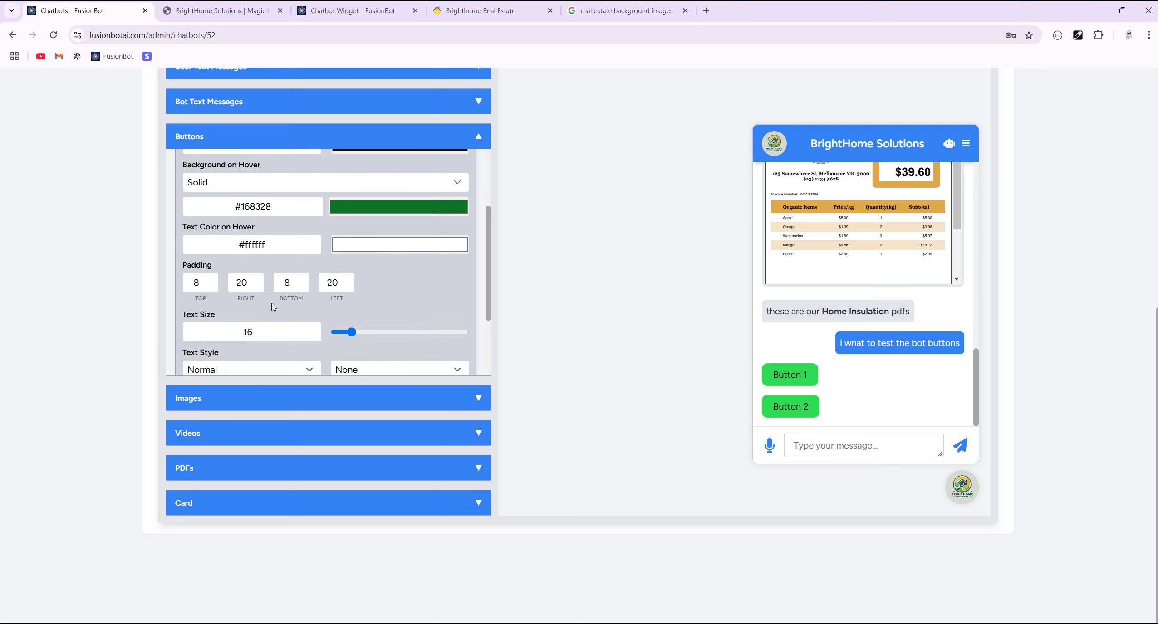
pyautogui.click(210, 279)
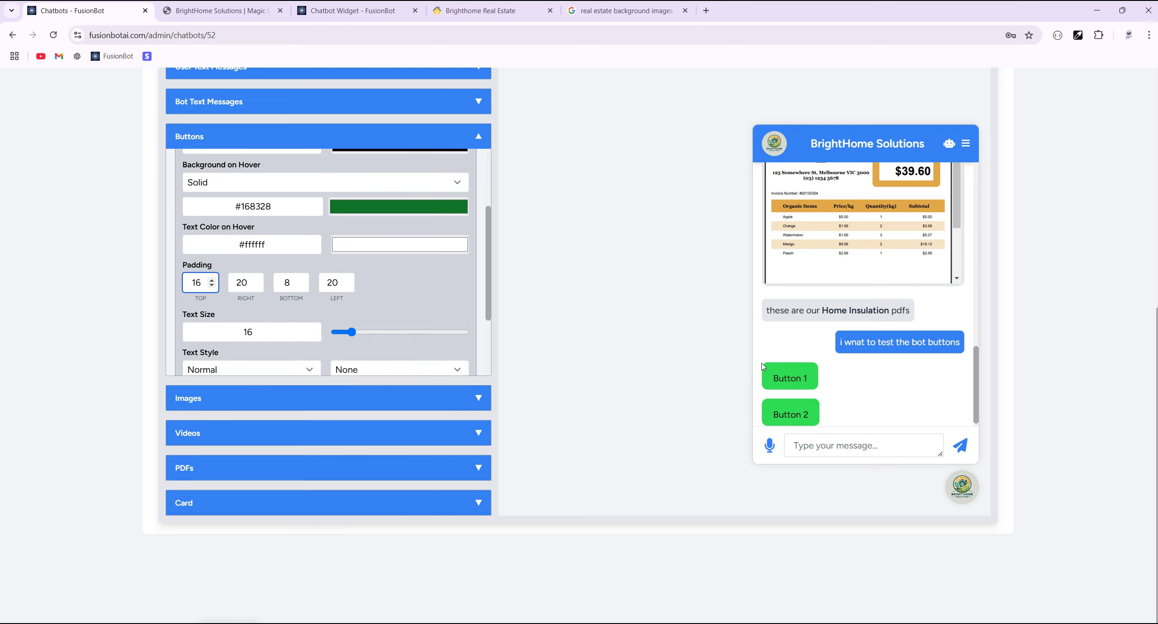
pyautogui.click(303, 280)
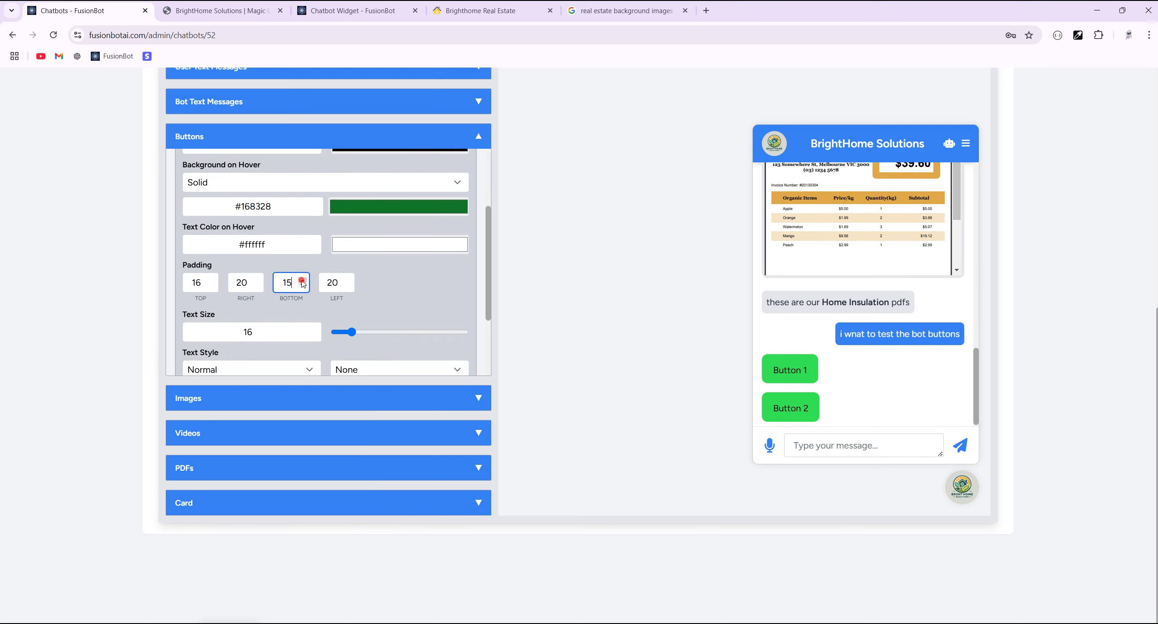
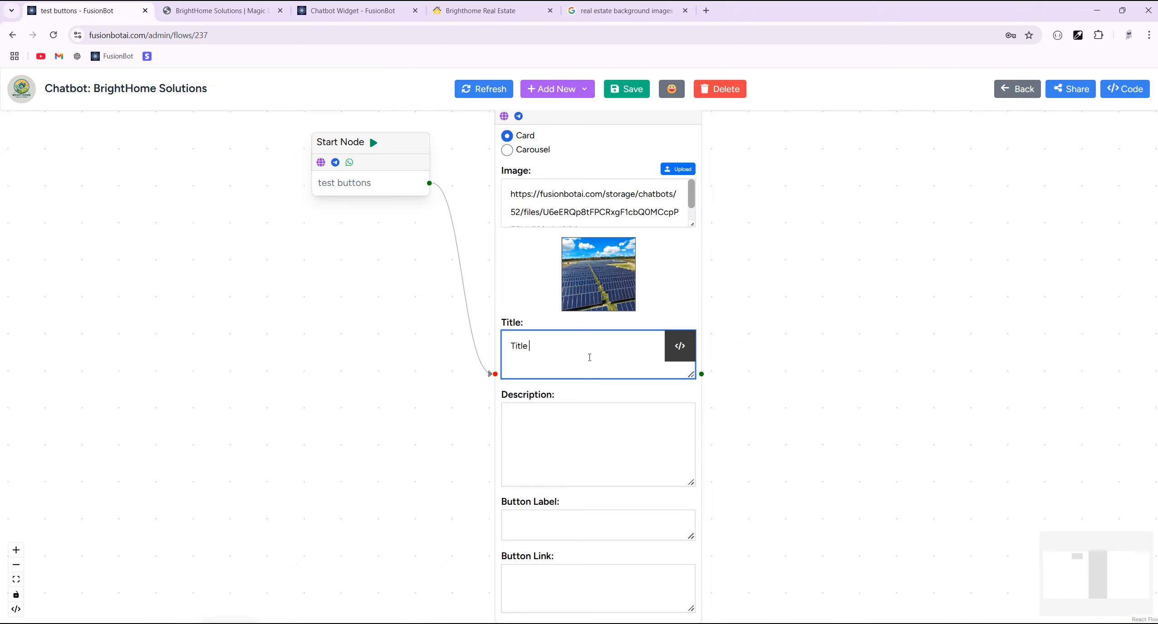
# Step: Search the web for lorem ipsum, open lipsum.com and accept its privacy notice
pyautogui.click(231, 18)
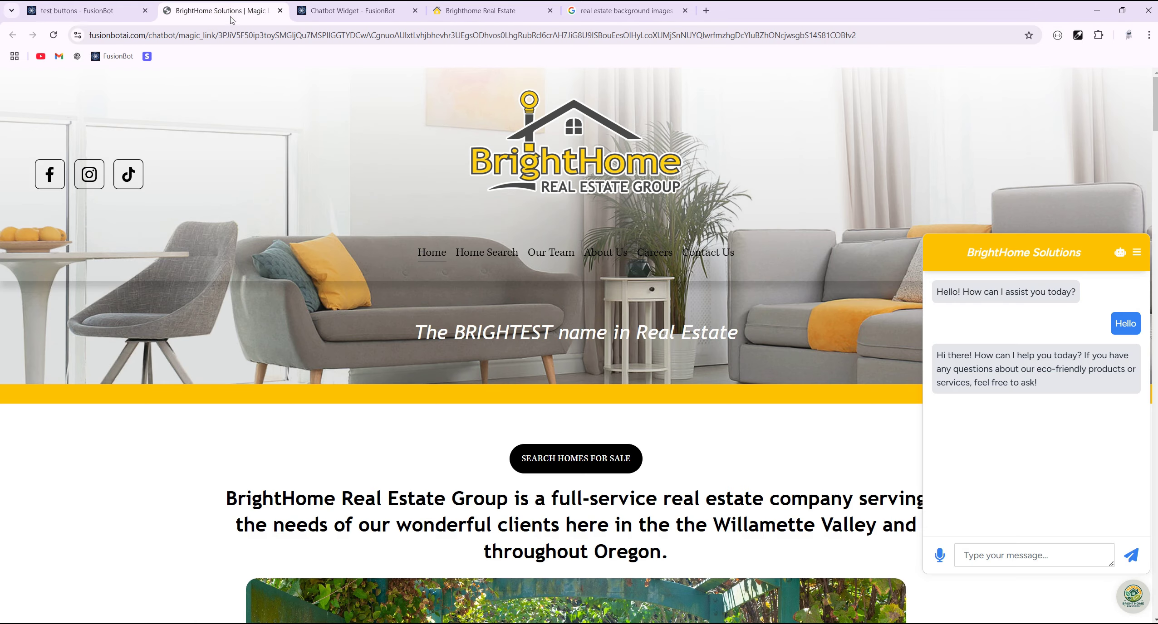
pyautogui.click(626, 10)
pyautogui.click(235, 35)
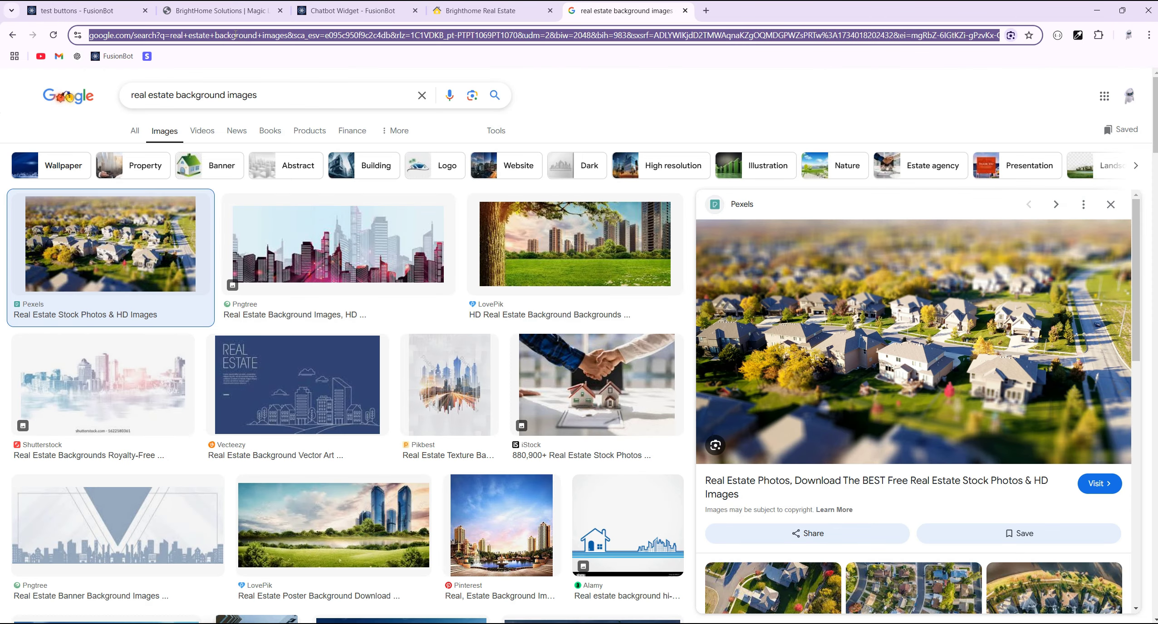
pyautogui.write('lore')
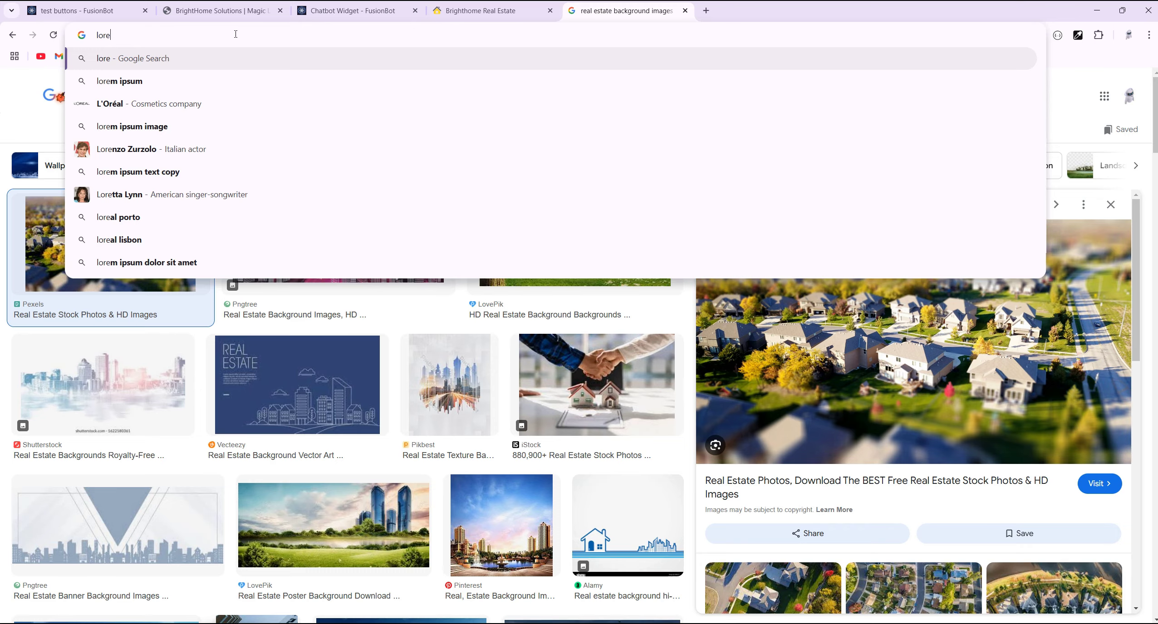
pyautogui.press('Down')
pyautogui.press('Return')
pyautogui.click(209, 194)
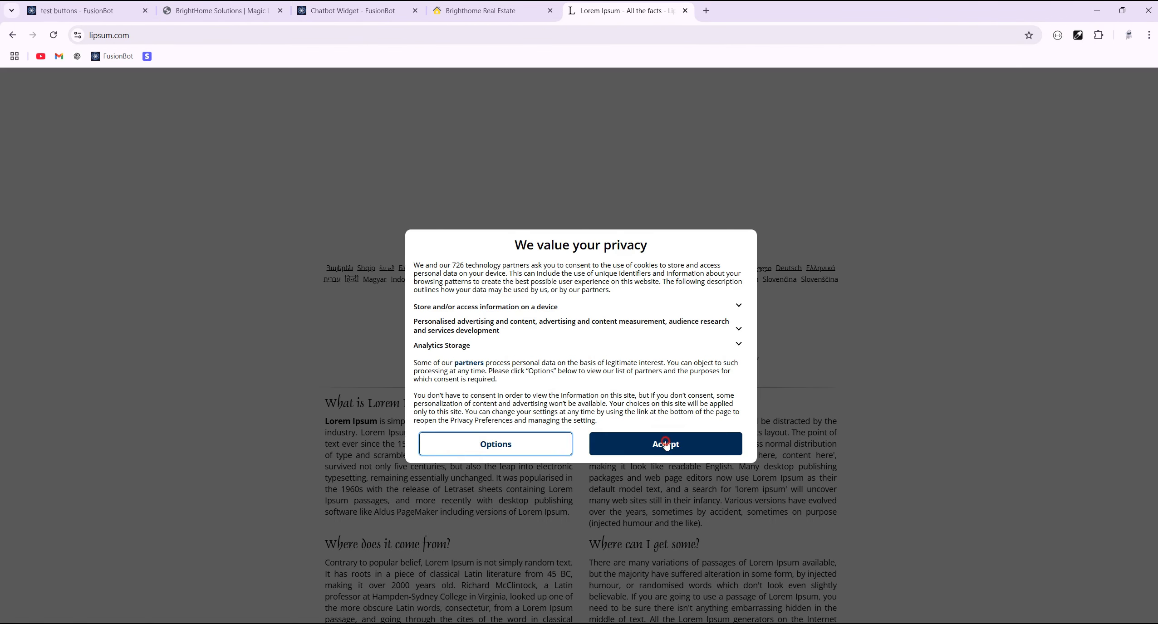
pyautogui.click(664, 444)
# Step: Copy the opening lines of the "What is Lorem Ipsum?" paragraph as sample text
pyautogui.moveTo(491, 455); pyautogui.dragTo(312, 422)
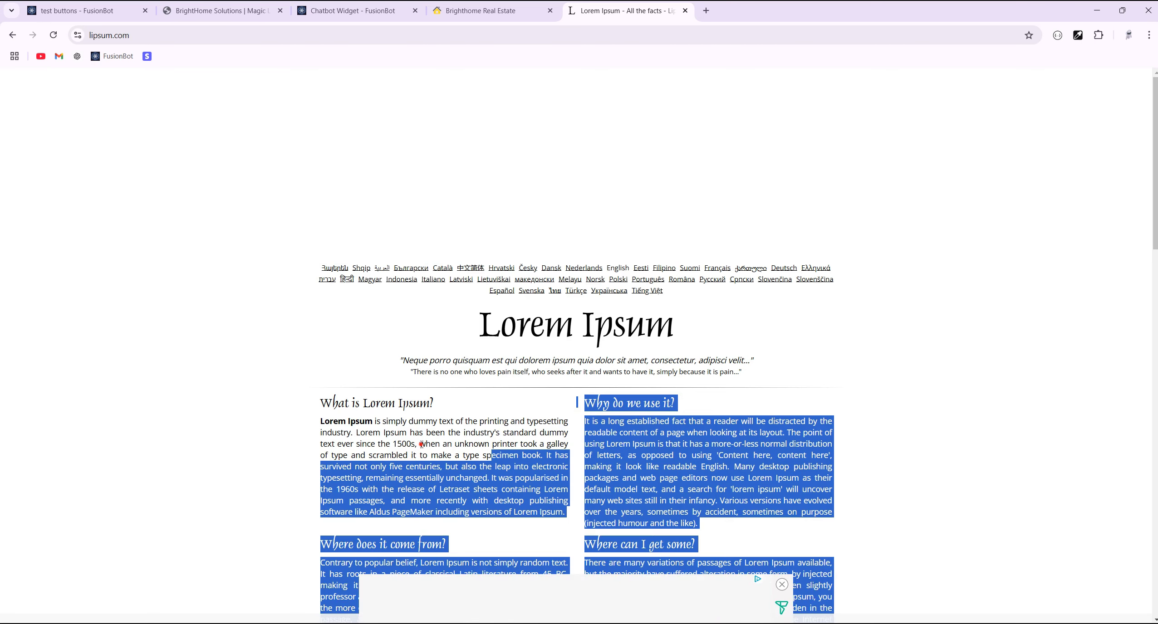
pyautogui.click(476, 455)
pyautogui.moveTo(476, 456); pyautogui.dragTo(325, 420)
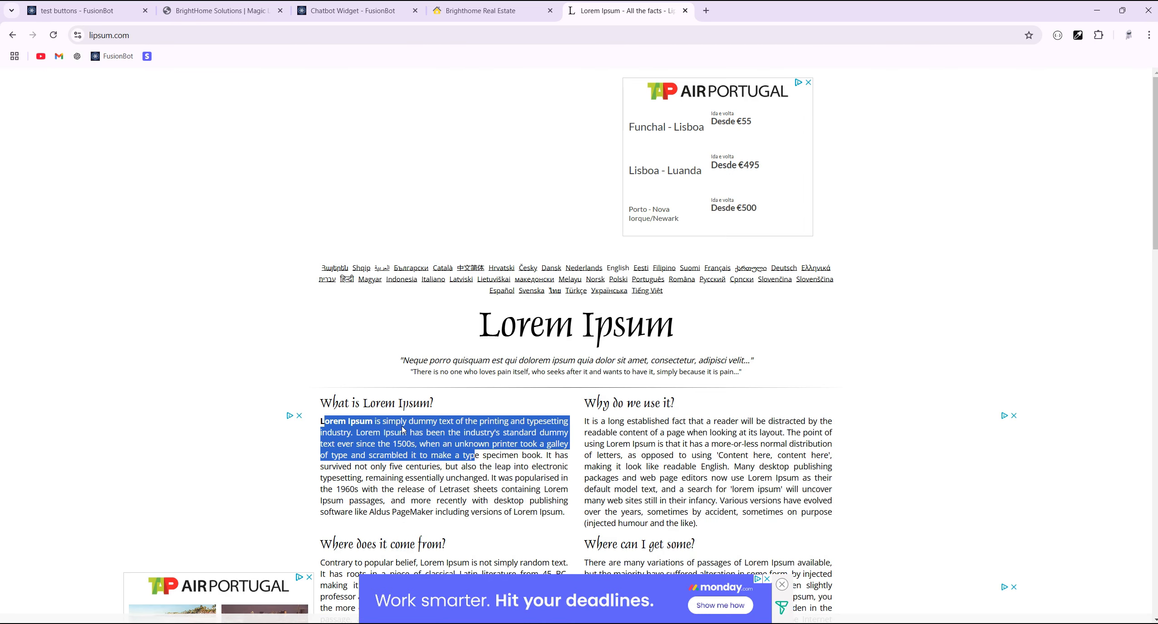
pyautogui.rightClick(363, 431)
pyautogui.click(393, 445)
# Step: Return to the test buttons flow and paste the copied lorem ipsum text as the card's description
pyautogui.click(77, 11)
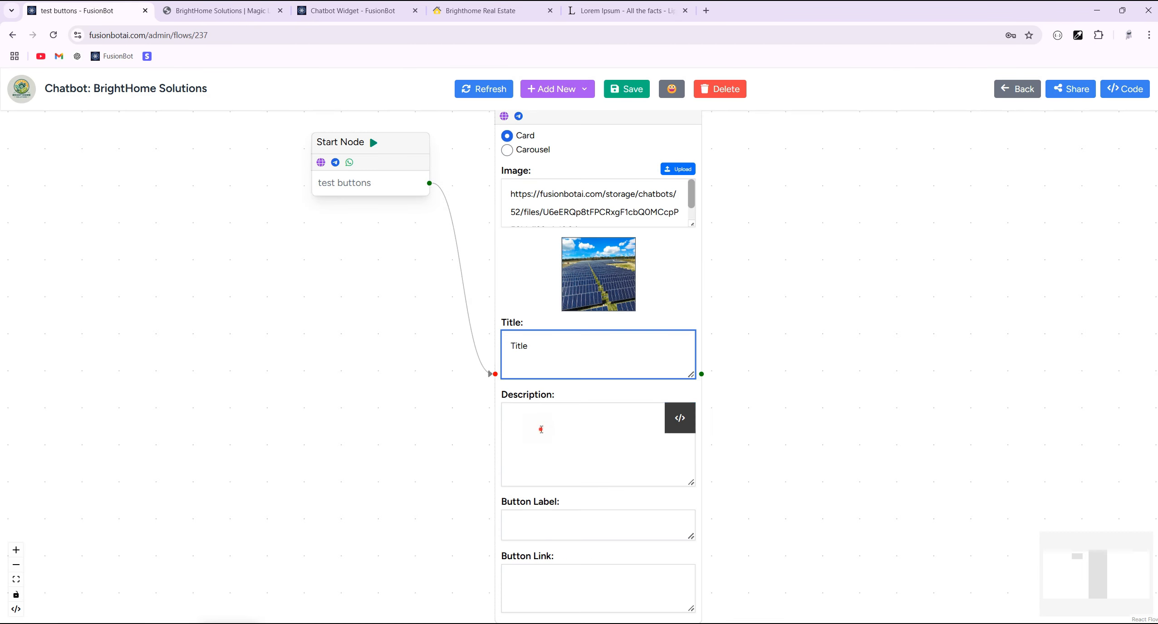
pyautogui.click(541, 429)
pyautogui.write('L')
pyautogui.hotkey('ctrl', 'v')
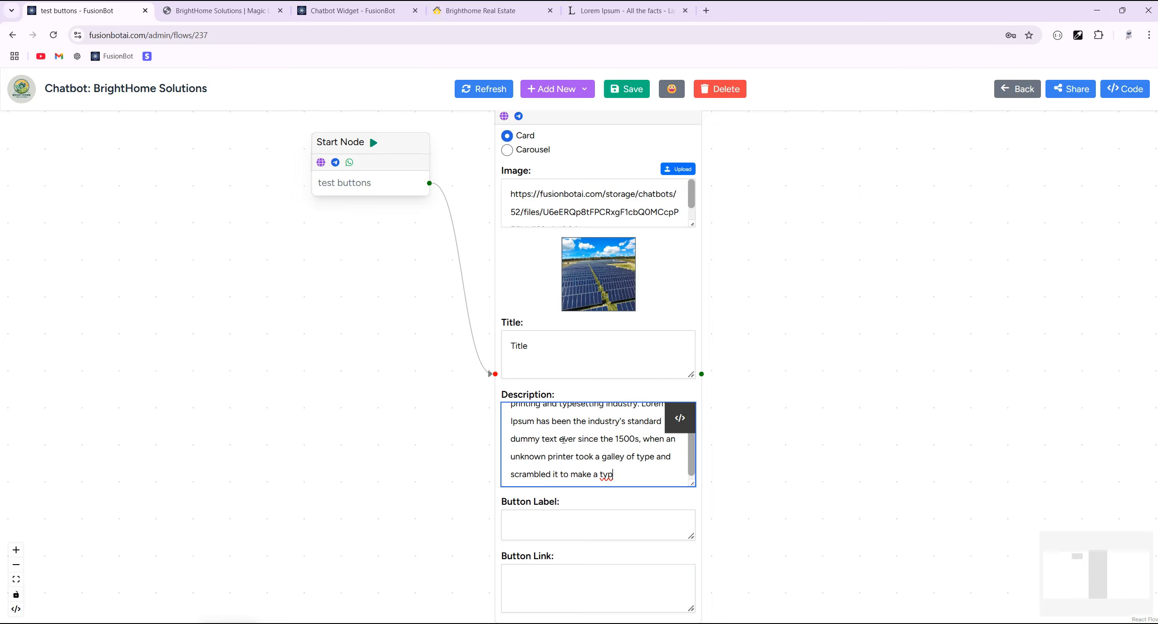
pyautogui.scroll(-2, 484, 455)
pyautogui.click(532, 507)
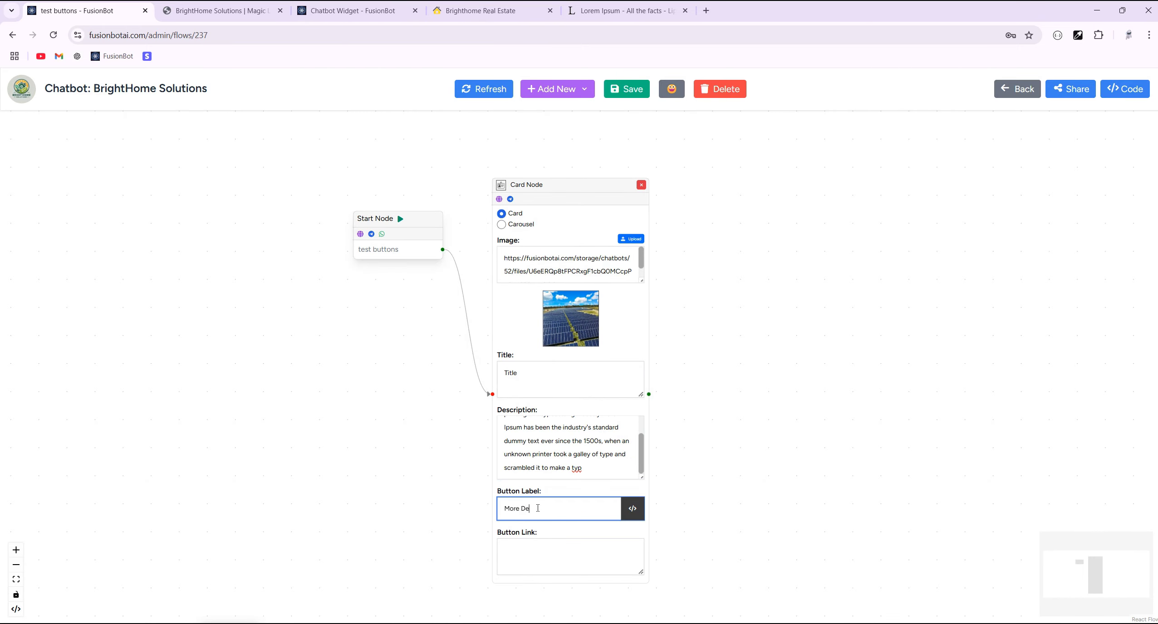
pyautogui.click(195, 36)
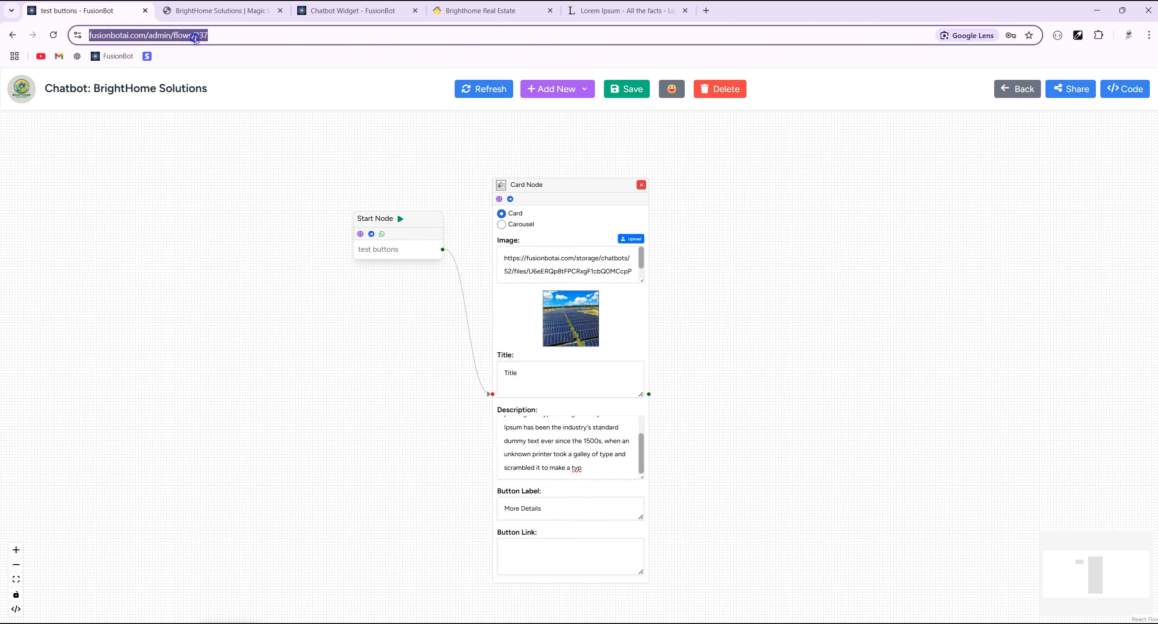
pyautogui.rightClick(195, 37)
pyautogui.click(243, 147)
pyautogui.click(530, 553)
pyautogui.hotkey('ctrl', 'v')
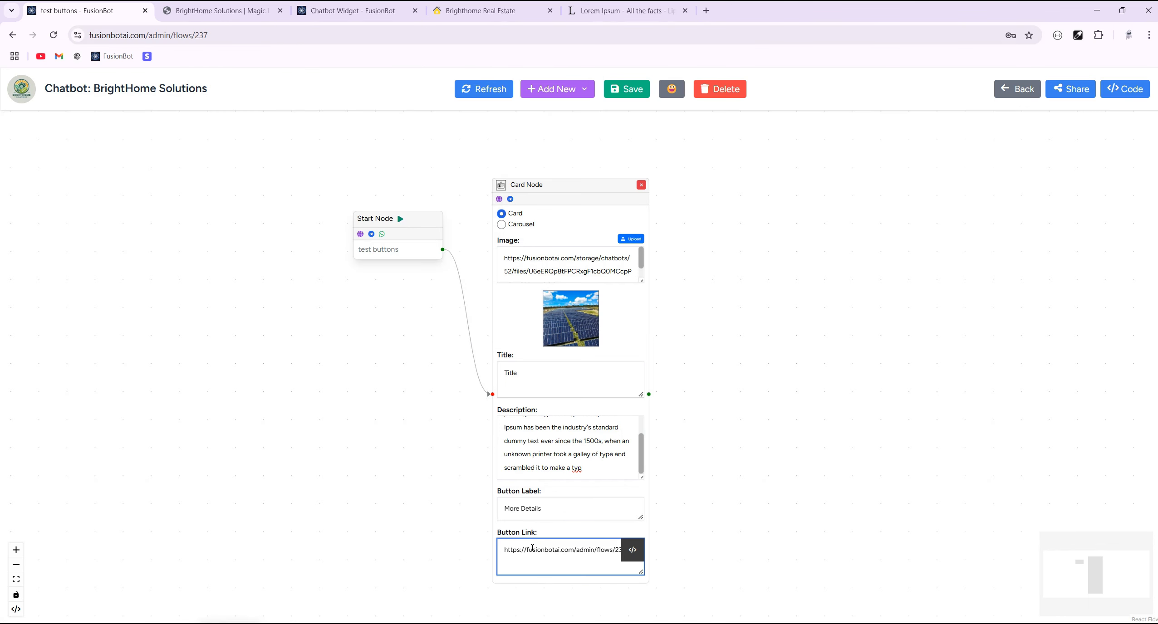
pyautogui.click(618, 88)
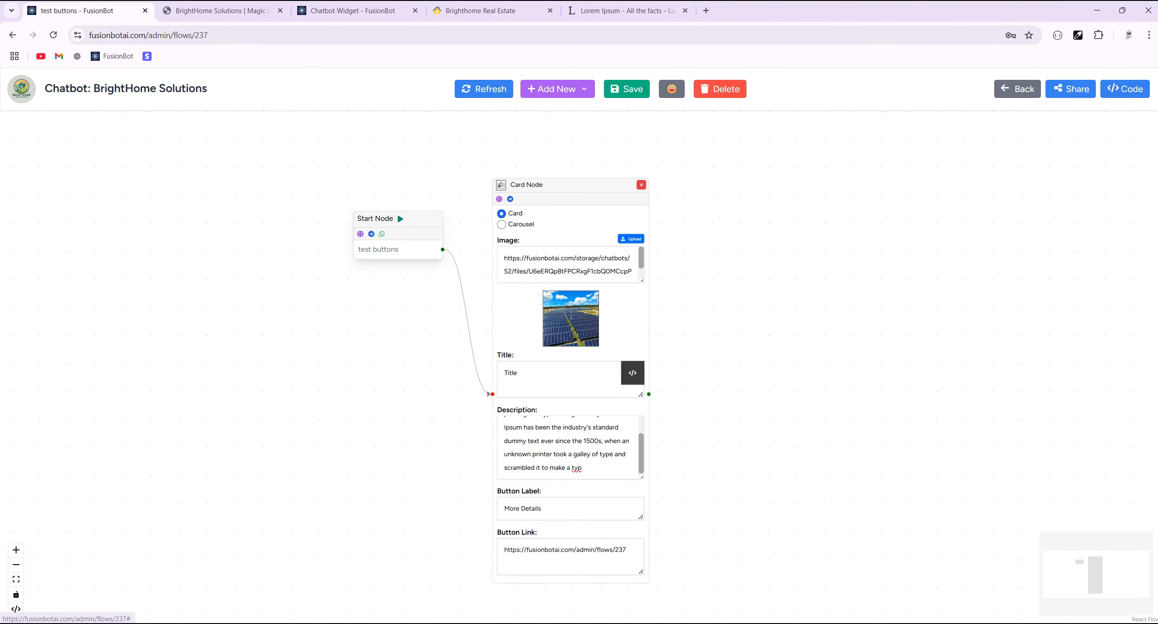
# Step: Go back to the chatbot's tools and look over the Chatbot Menu options
pyautogui.click(1014, 98)
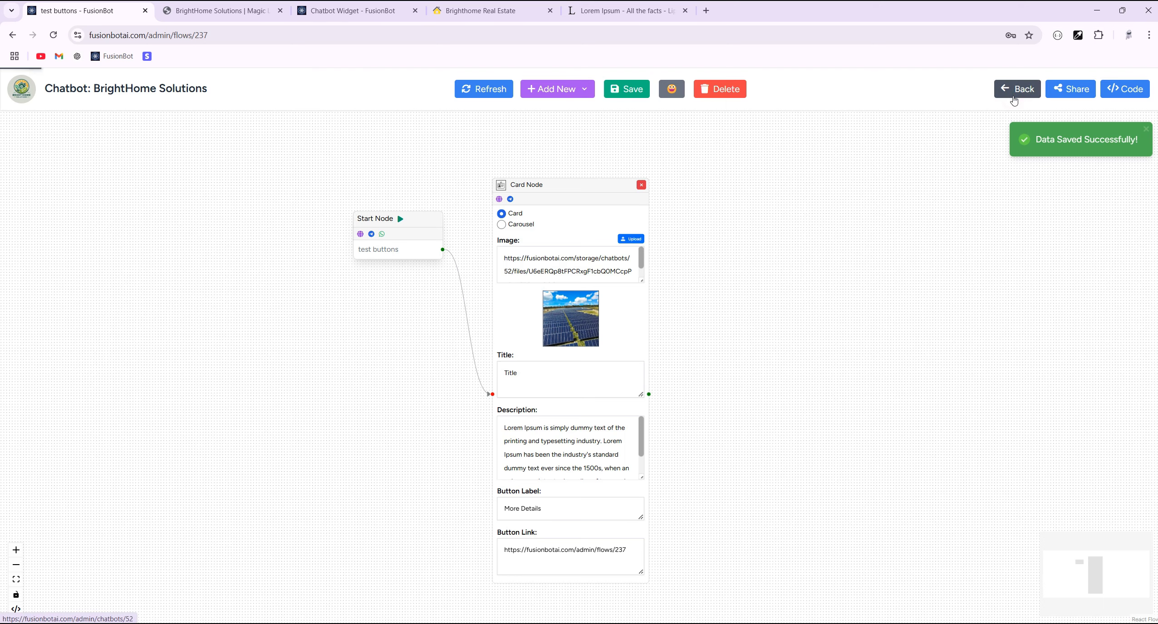
pyautogui.click(900, 216)
pyautogui.scroll(-5, 323, 264)
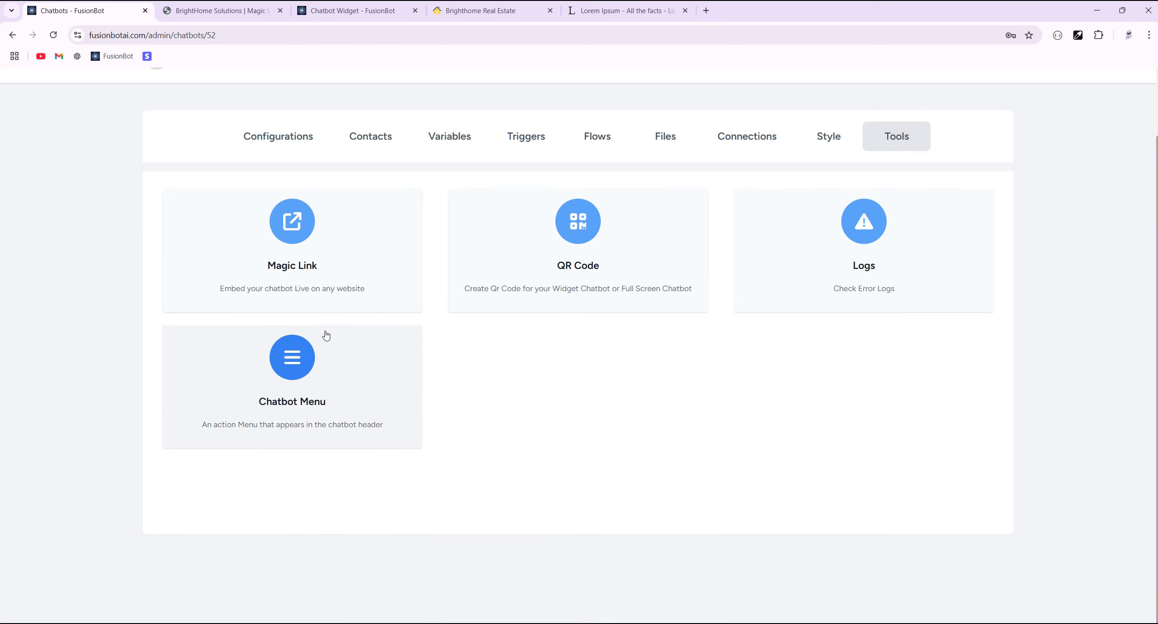
pyautogui.scroll(-4, 324, 398)
pyautogui.scroll(9, 333, 435)
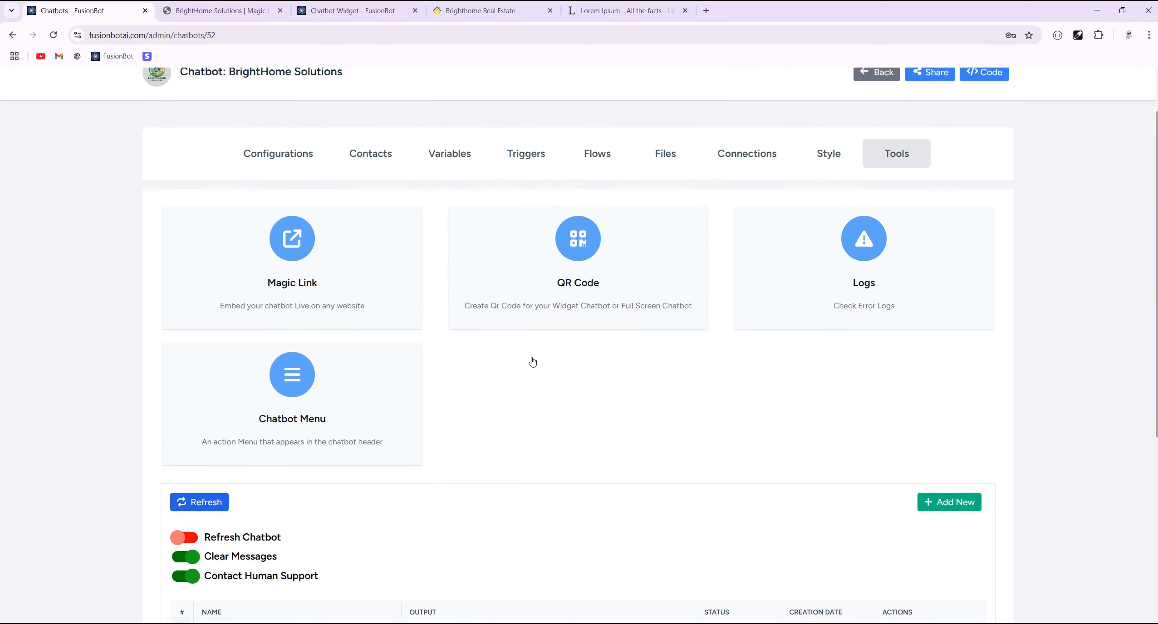
# Step: Open the buttons_test trigger and copy its name
pyautogui.click(519, 214)
pyautogui.click(257, 327)
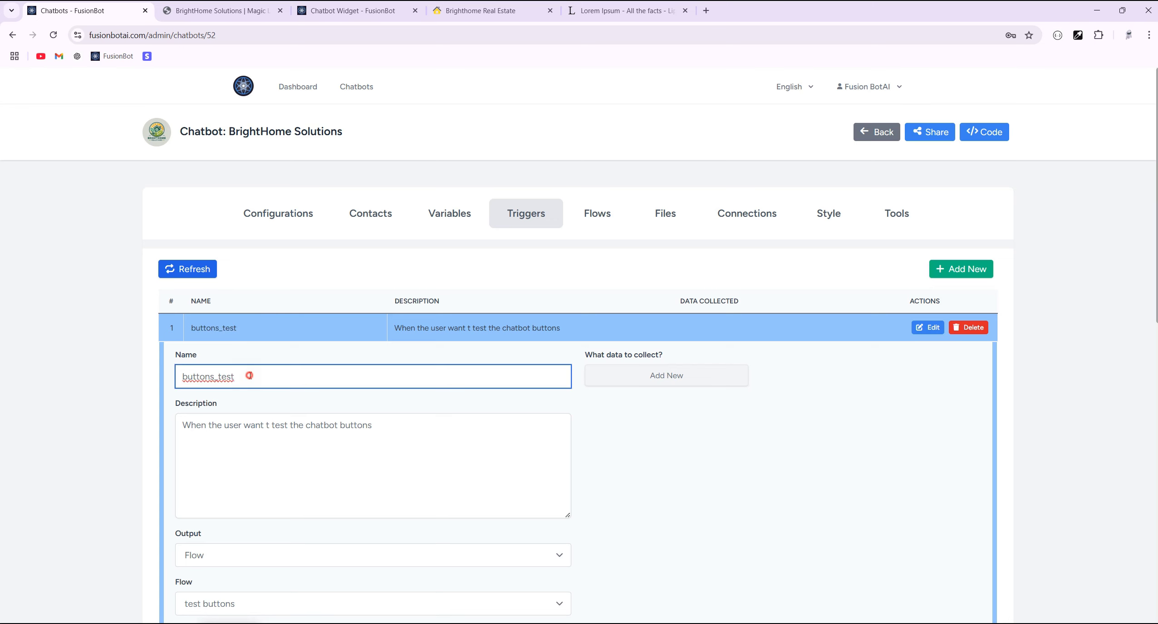
pyautogui.doubleClick(214, 377)
pyautogui.rightClick(251, 375)
pyautogui.click(292, 243)
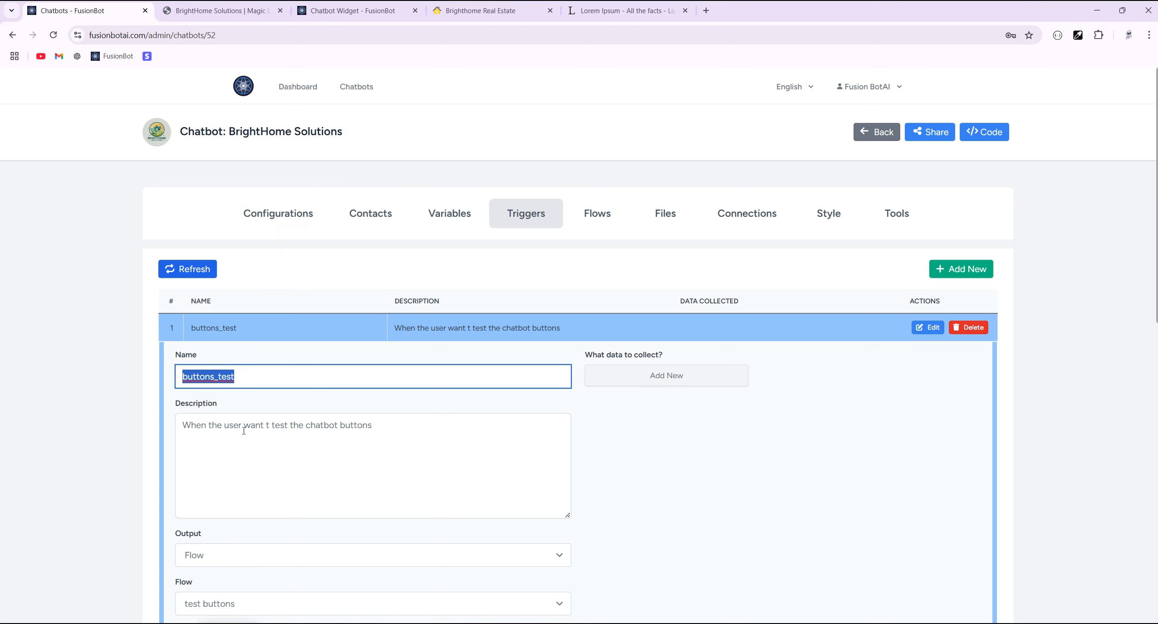
# Step: Start a new chatbot menu item named buttons_test with the status Active
pyautogui.click(882, 212)
pyautogui.scroll(-4, 964, 349)
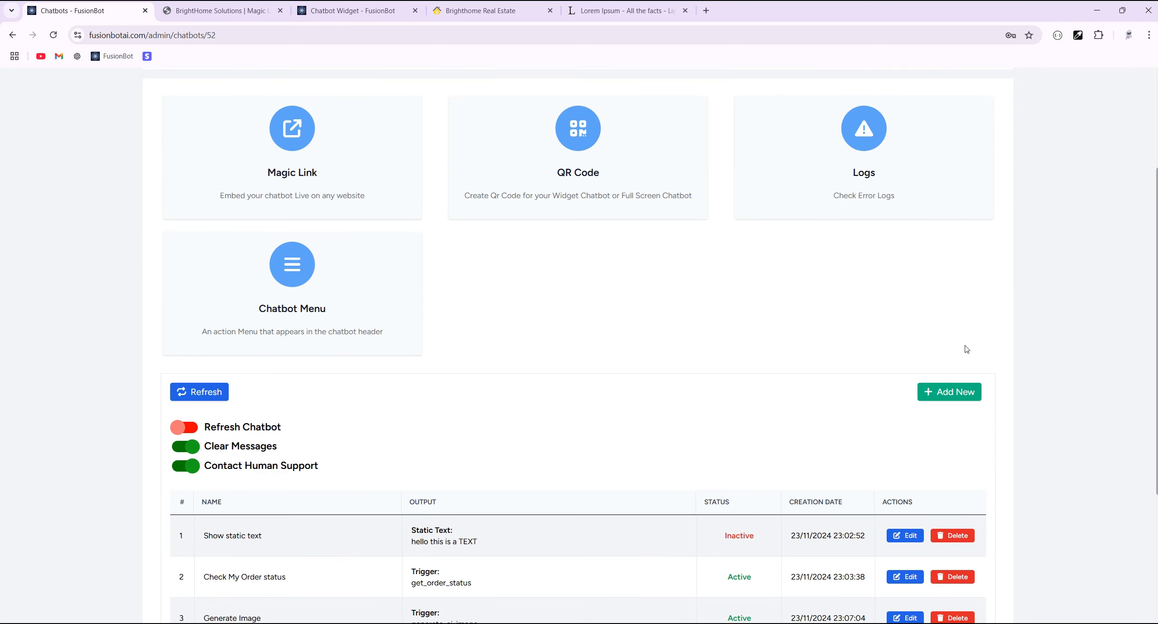
pyautogui.click(948, 392)
pyautogui.click(454, 295)
pyautogui.hotkey('ctrl', 'v')
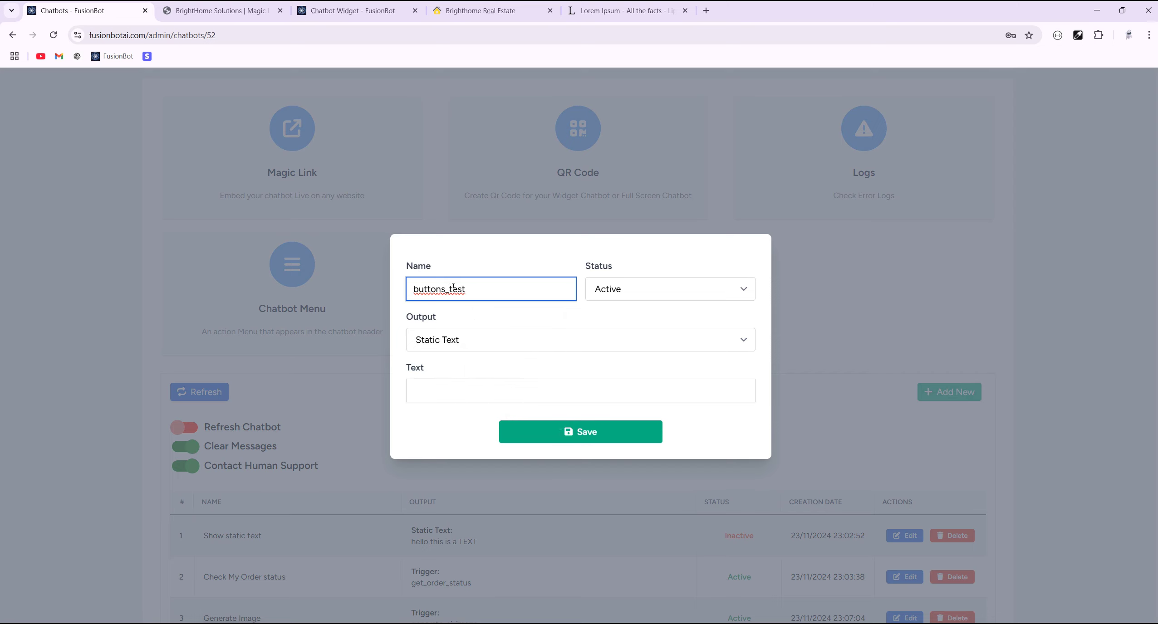
pyautogui.moveTo(442, 289); pyautogui.dragTo(520, 294)
pyautogui.click(597, 284)
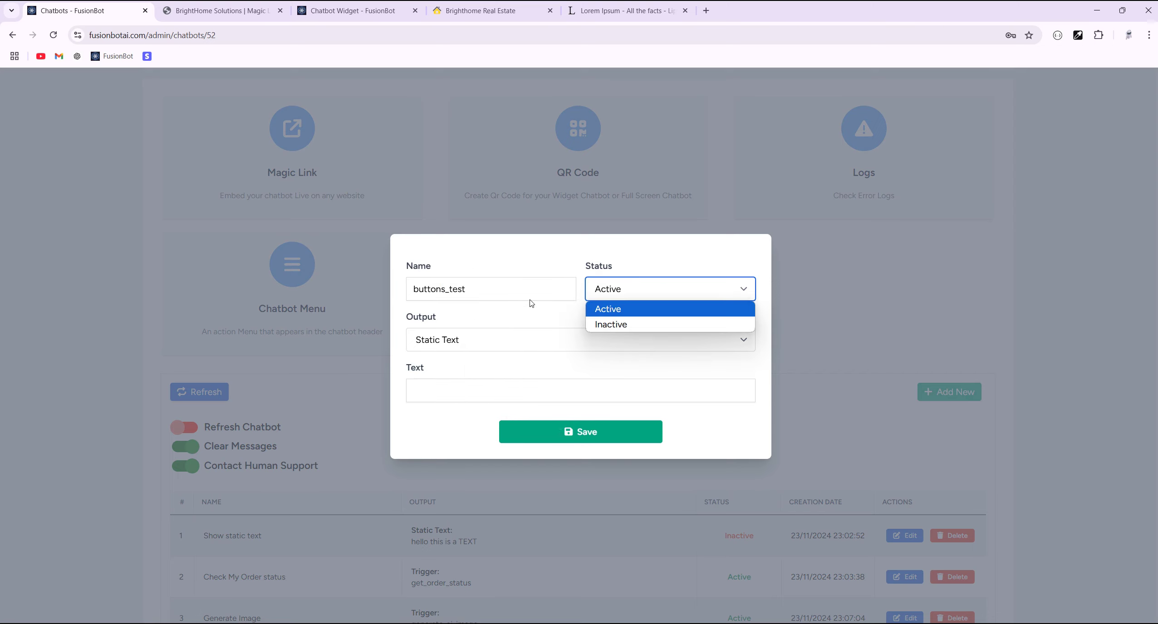
pyautogui.click(531, 281)
# Step: Set the new menu item's output to the buttons_test trigger and save the item
pyautogui.click(459, 341)
pyautogui.click(449, 377)
pyautogui.press('Down')
pyautogui.click(459, 396)
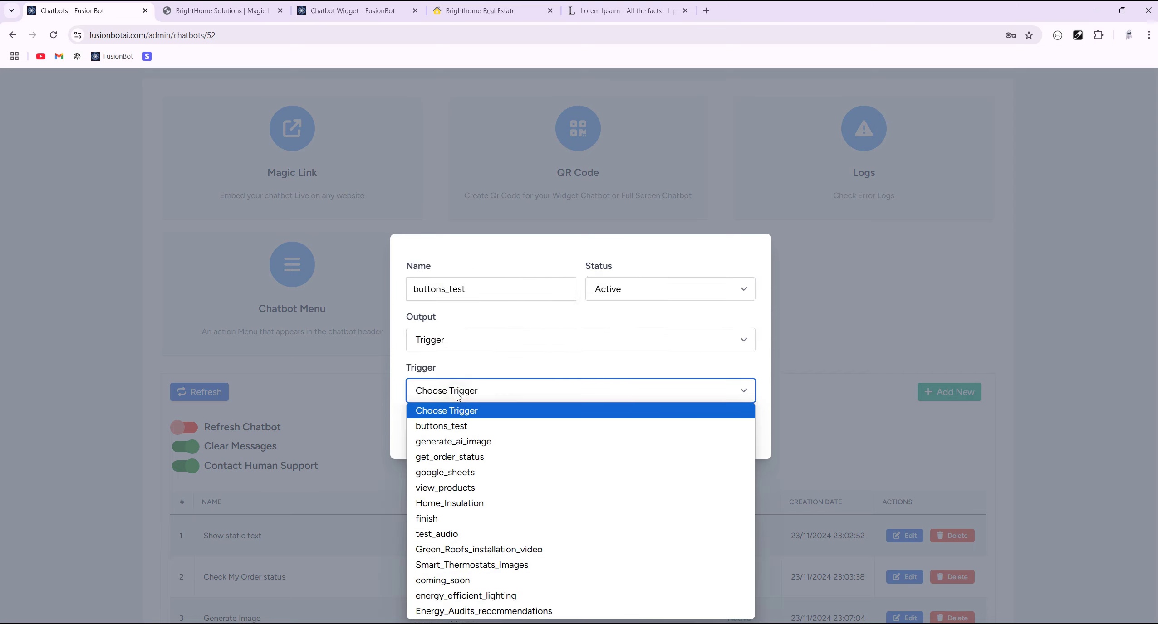
pyautogui.click(458, 426)
pyautogui.click(578, 431)
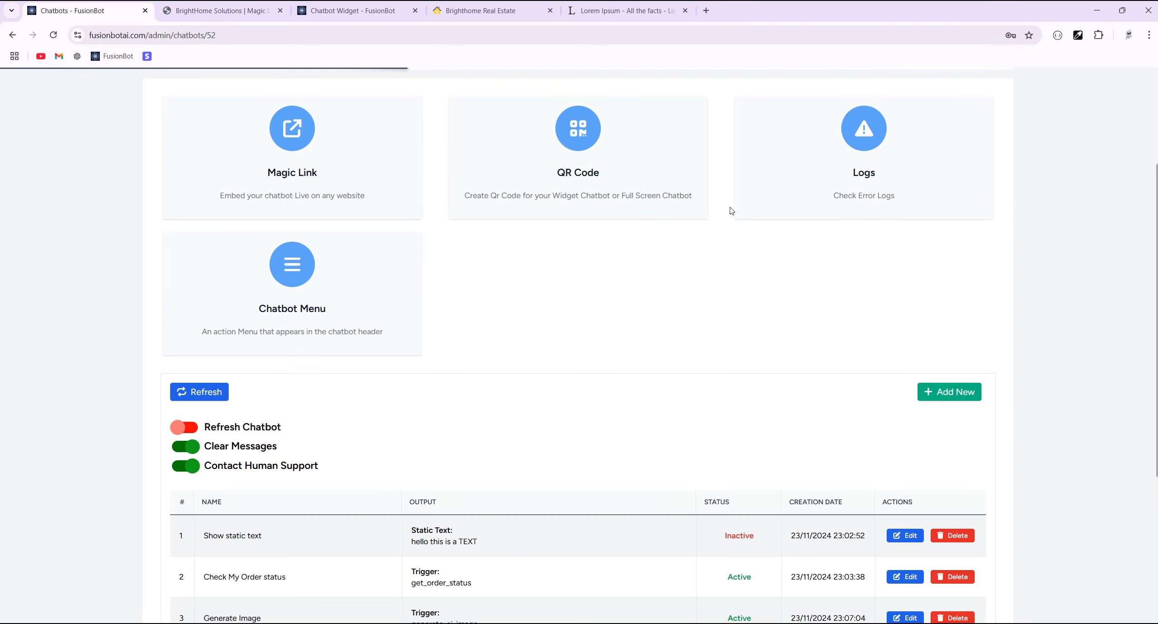
# Step: Save the chatbot's style to reload the preview, show the buttons_test card there and open the Card style settings
pyautogui.scroll(4, 819, 252)
pyautogui.click(833, 214)
pyautogui.scroll(-1, 771, 273)
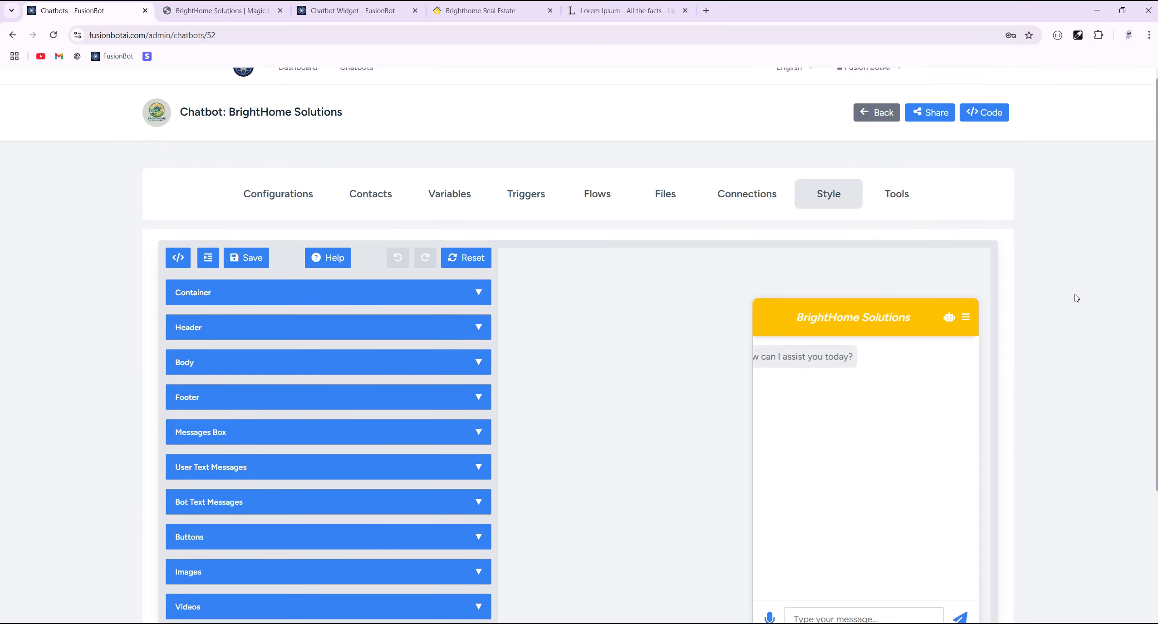
pyautogui.click(247, 221)
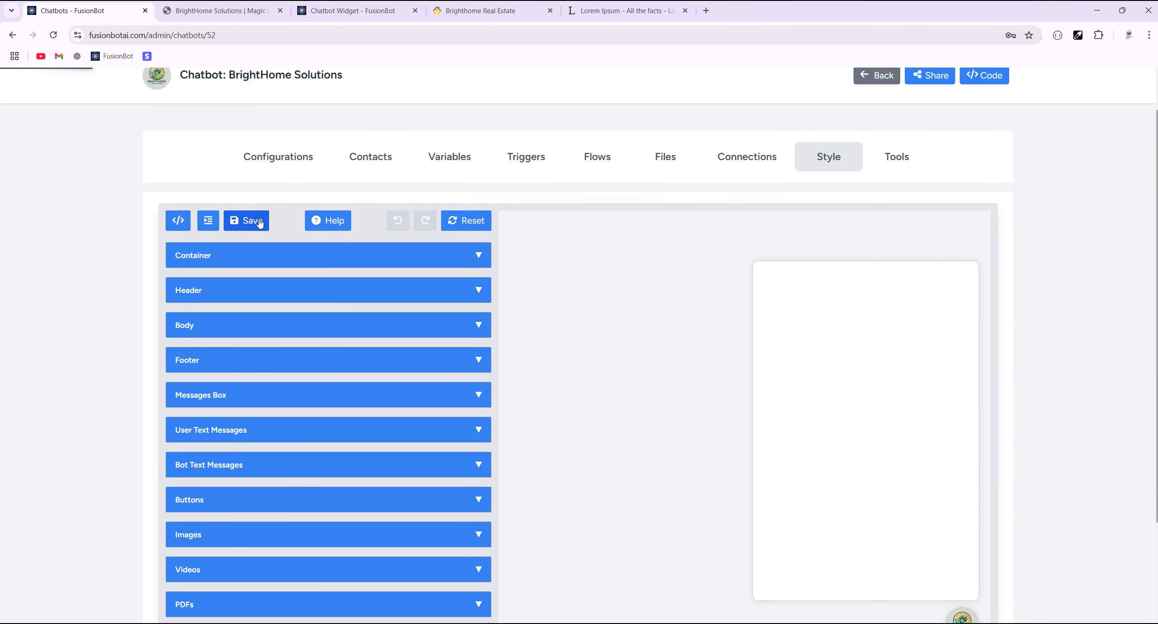
pyautogui.click(965, 280)
pyautogui.click(868, 434)
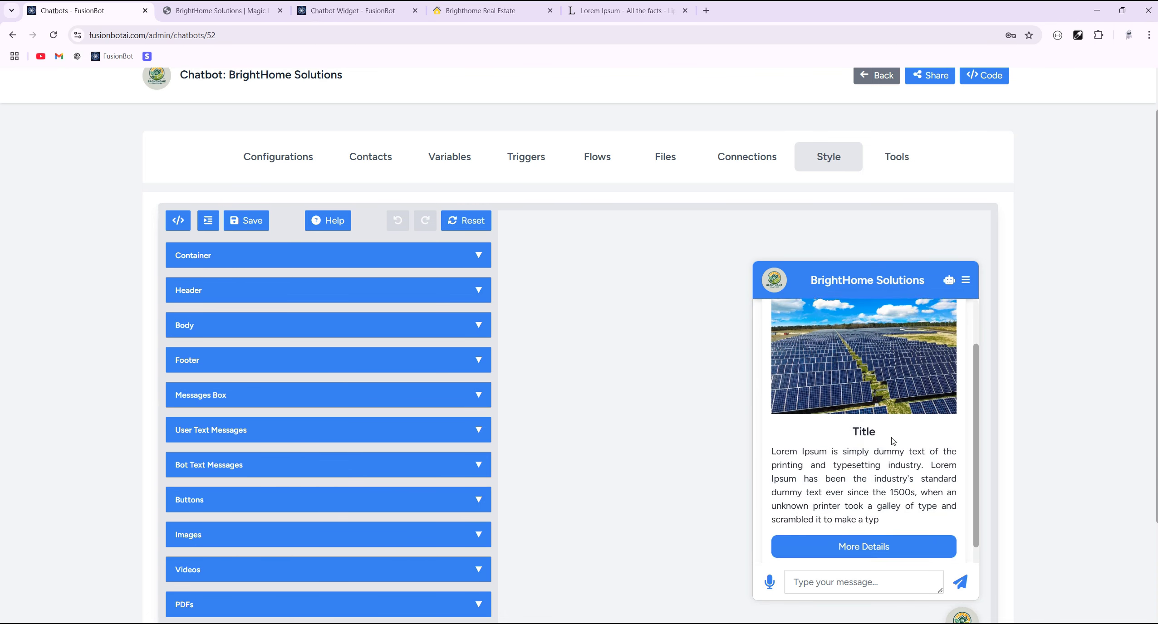
pyautogui.scroll(-3, 998, 390)
pyautogui.click(453, 529)
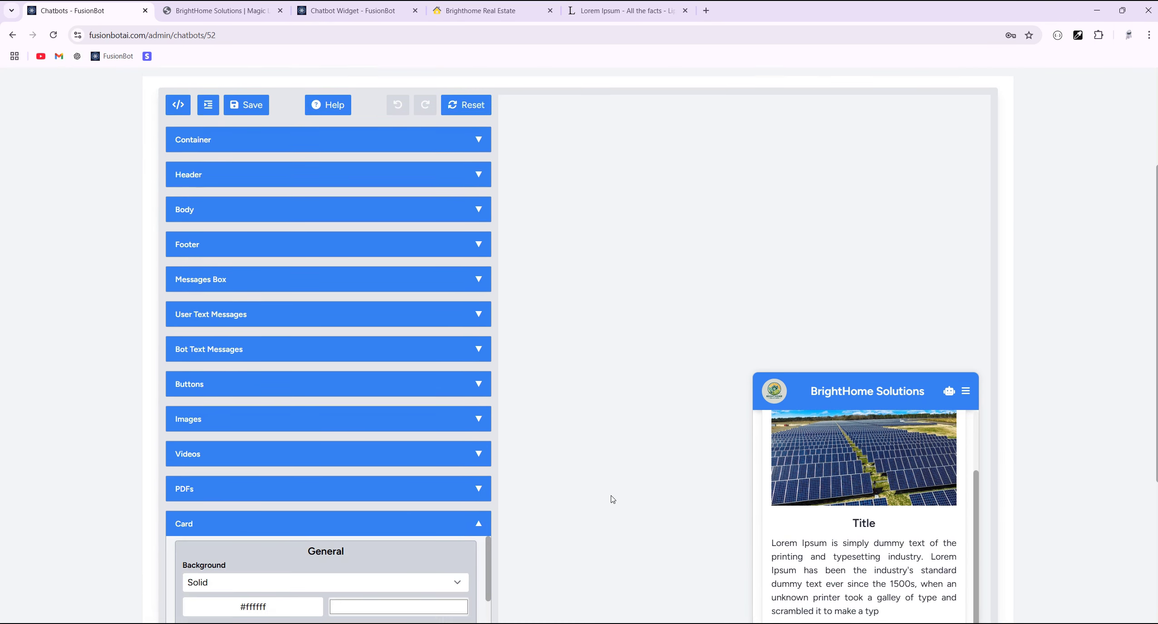
# Step: Try a gradient card background starting with the red #c32828
pyautogui.scroll(-5, 608, 494)
pyautogui.click(389, 337)
pyautogui.click(278, 370)
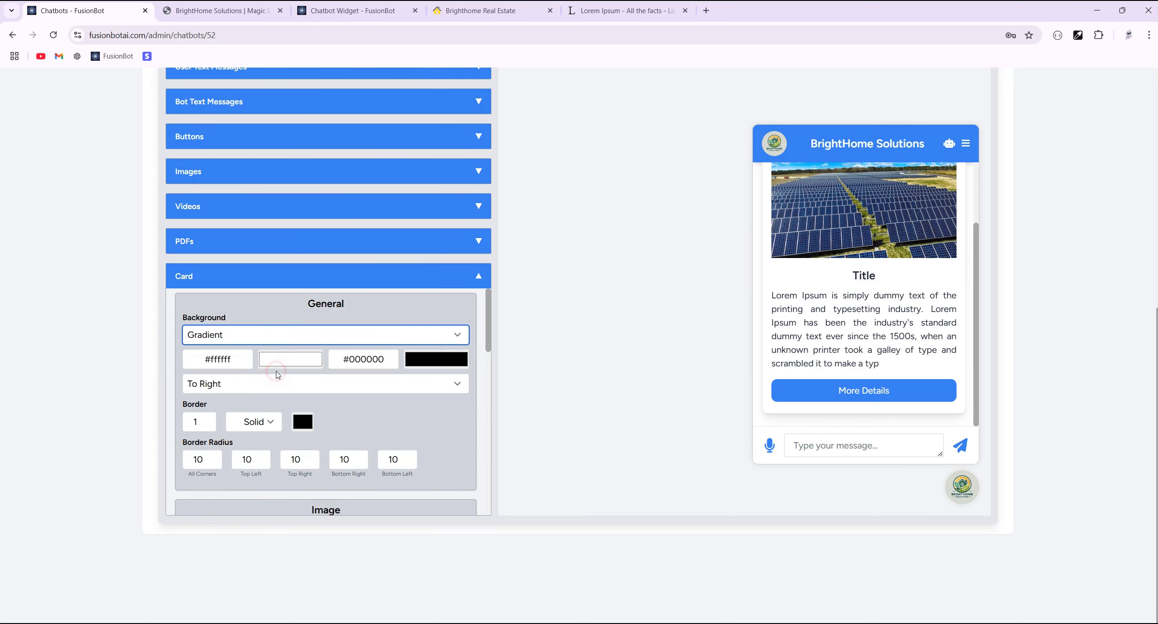
pyautogui.click(279, 360)
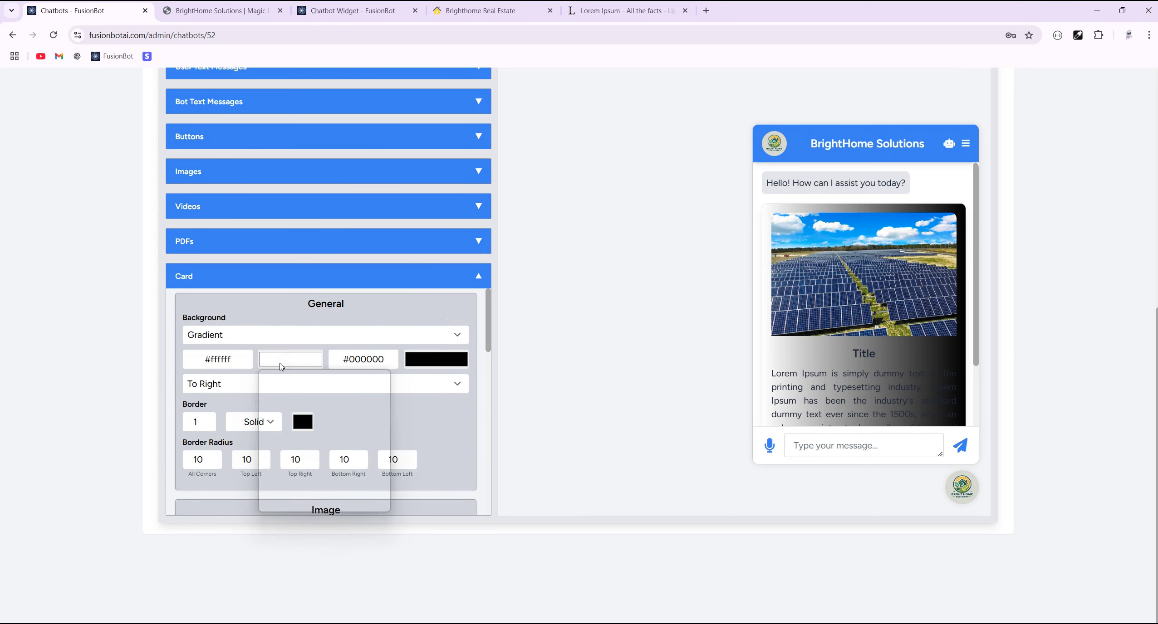
pyautogui.click(361, 384)
pyautogui.click(393, 307)
pyautogui.click(436, 358)
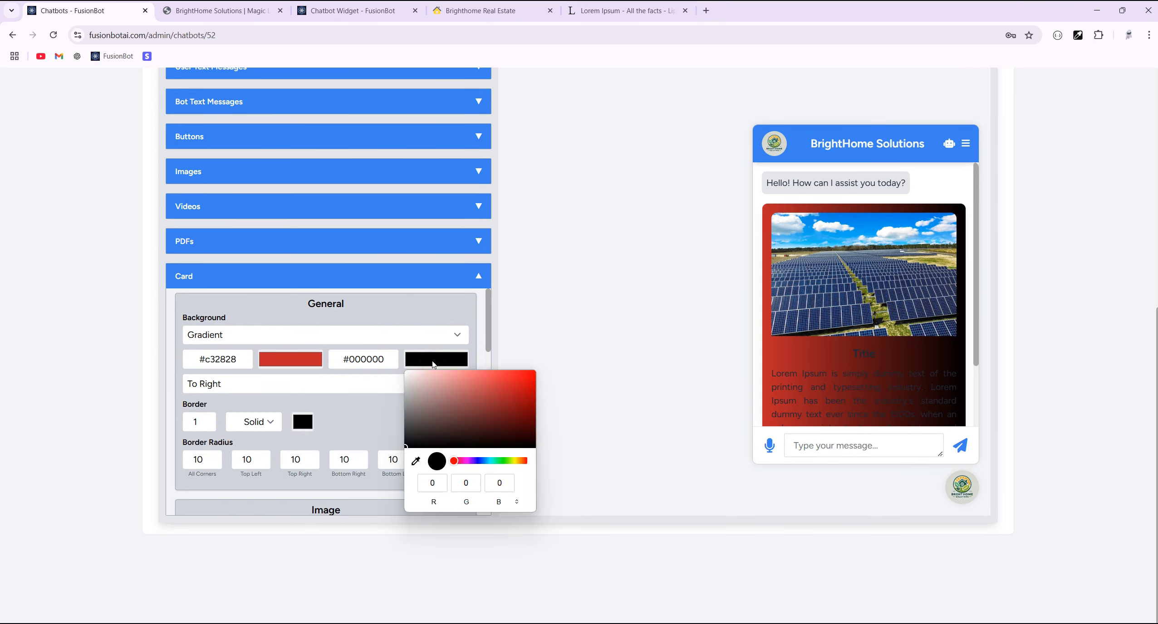
# Step: Set the card background to Solid with the near-black colour #110808
pyautogui.click(370, 336)
pyautogui.click(308, 357)
pyautogui.click(405, 361)
pyautogui.moveTo(344, 384); pyautogui.dragTo(389, 460)
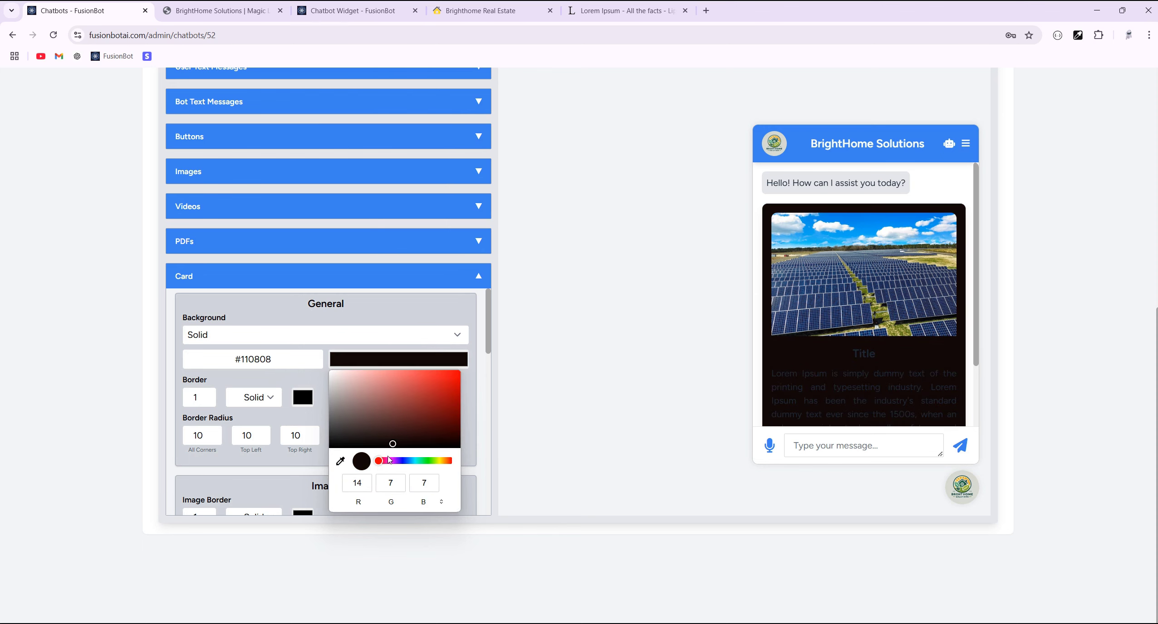
pyautogui.click(429, 355)
# Step: Set the card title's text colour to white, #ffffff
pyautogui.scroll(-6, 397, 389)
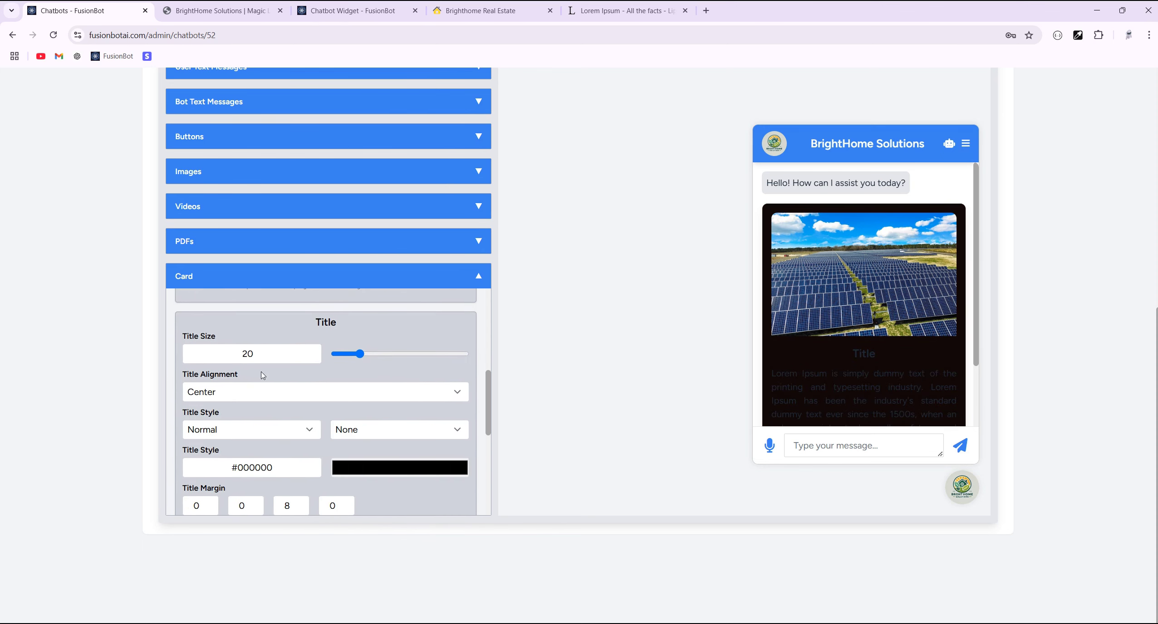
pyautogui.doubleClick(864, 354)
pyautogui.click(814, 359)
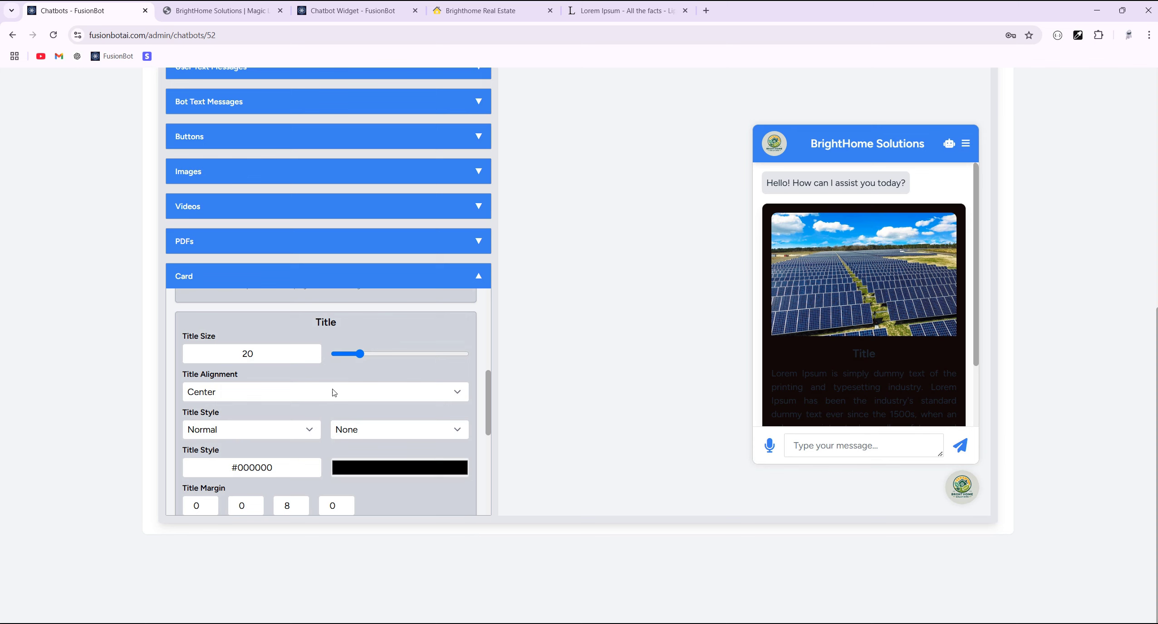
pyautogui.click(380, 466)
pyautogui.moveTo(349, 494)
pyautogui.mouseDown()
pyautogui.moveTo(328, 474)
pyautogui.moveTo(340, 483)
pyautogui.moveTo(298, 477)
pyautogui.mouseUp()
pyautogui.click(422, 330)
# Step: Set the card description's text colour to #ffffff
pyautogui.scroll(-5, 391, 421)
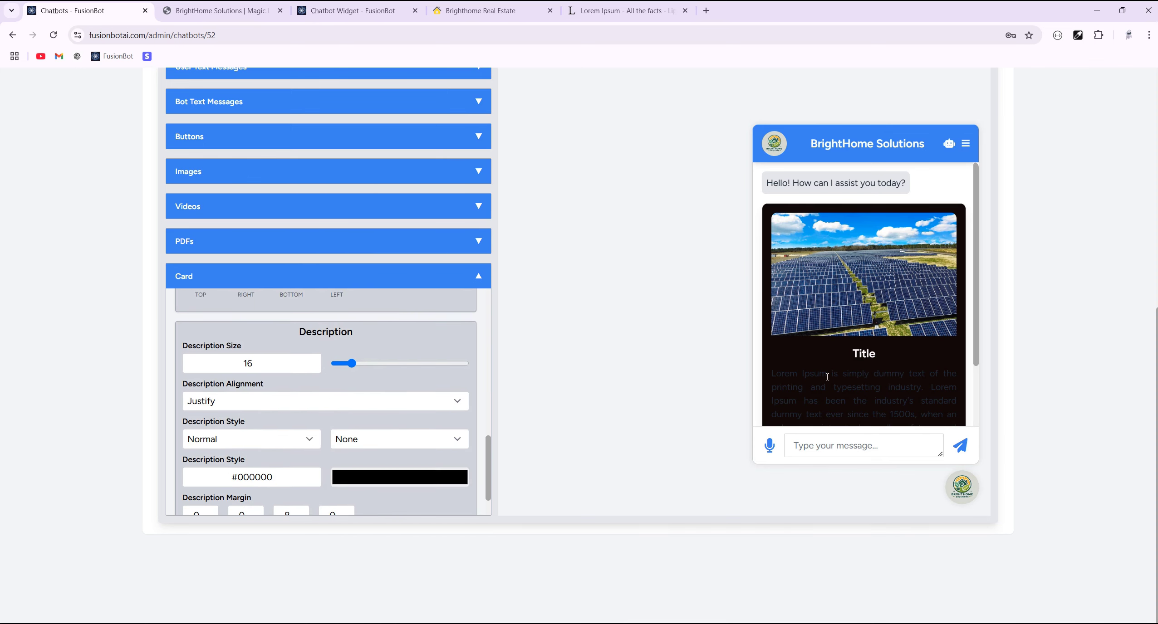
pyautogui.scroll(-2, 842, 331)
pyautogui.doubleClick(257, 477)
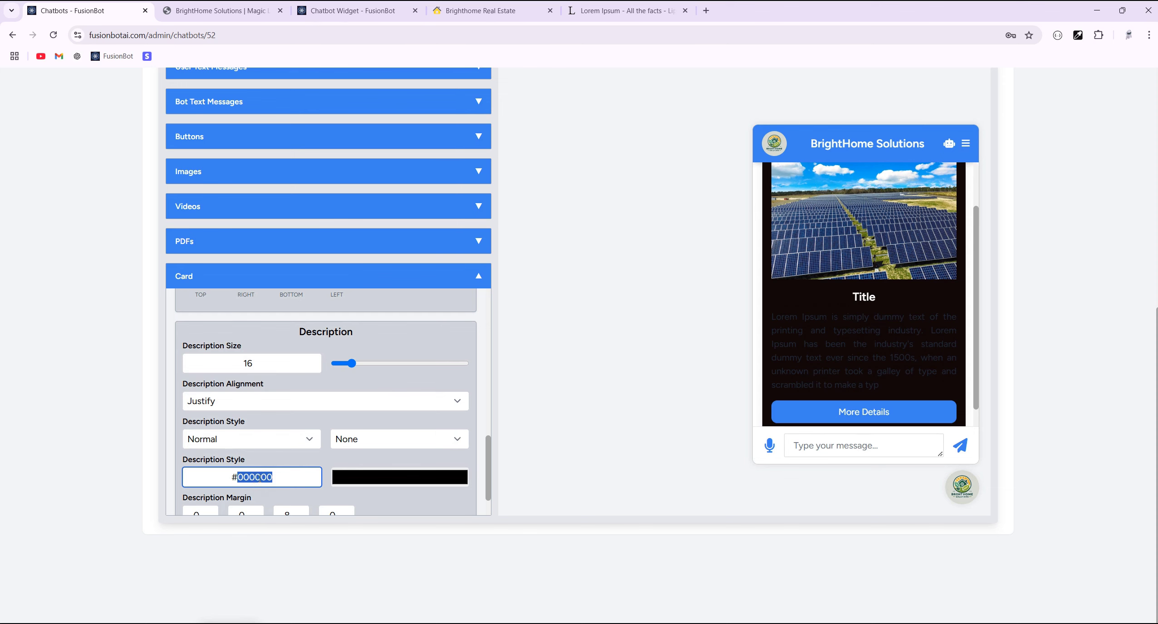
pyautogui.write('ffffff')
pyautogui.scroll(-1, 260, 479)
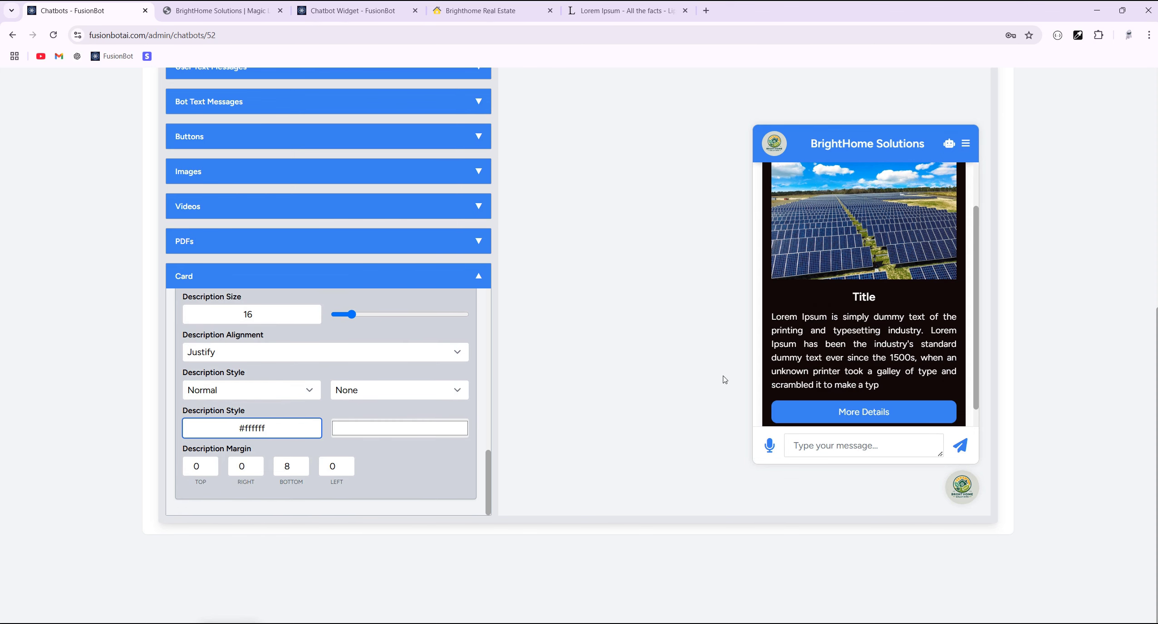
pyautogui.scroll(-1, 859, 391)
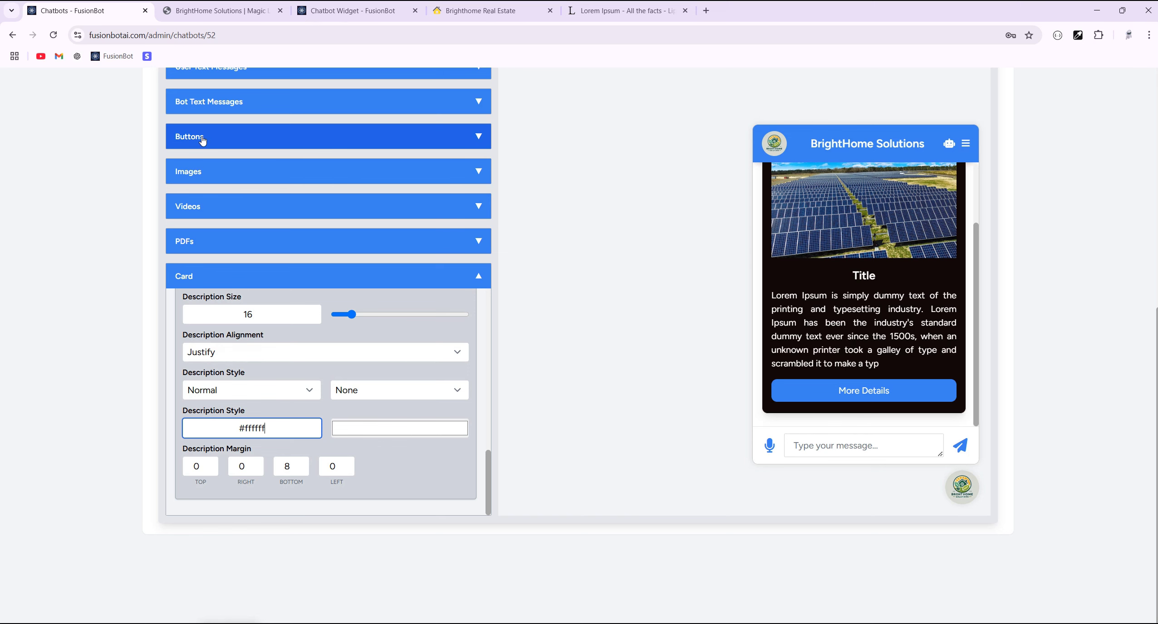
# Step: Check the Buttons style settings and return to the Card settings
pyautogui.click(219, 141)
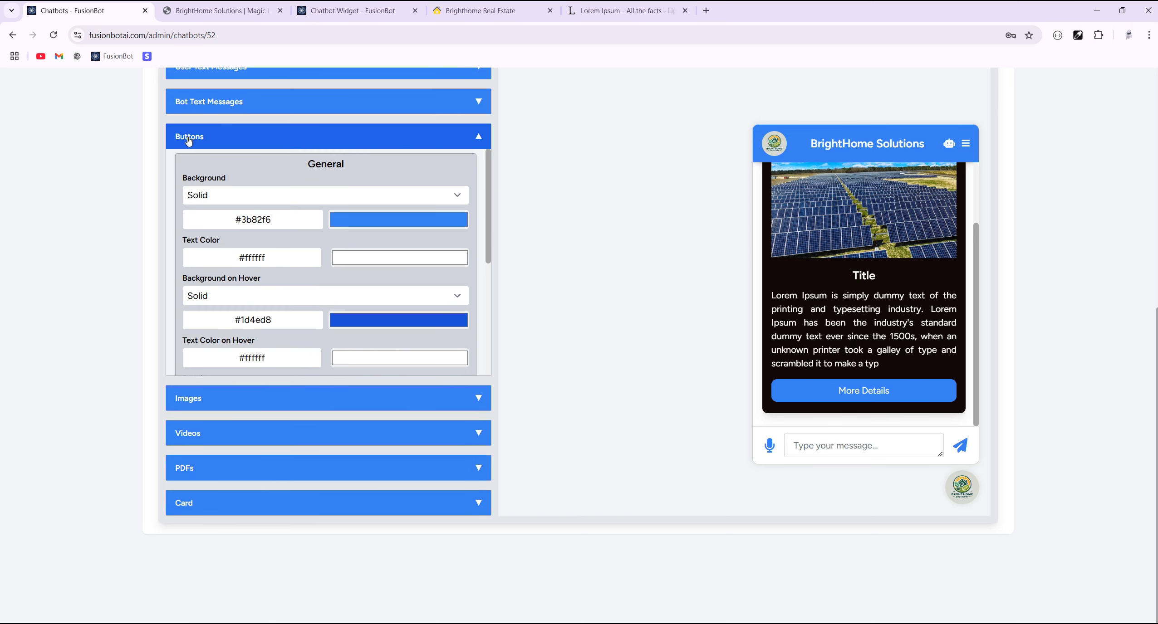
pyautogui.click(188, 141)
pyautogui.click(238, 503)
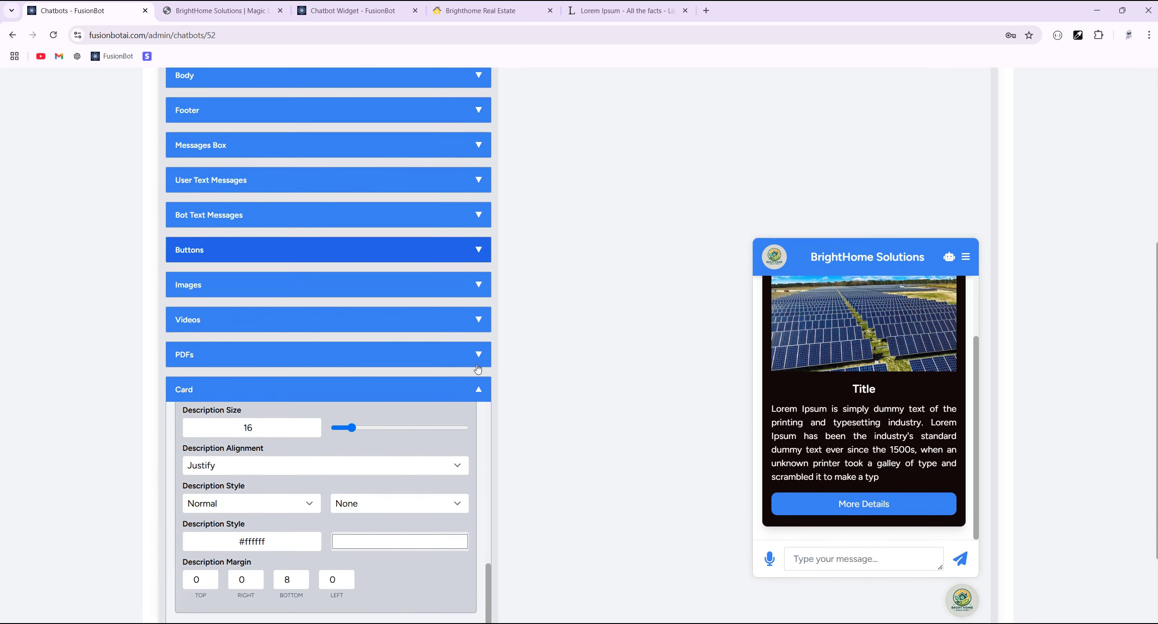
# Step: Set the card's border width to 7 and its border colour to red
pyautogui.scroll(-3, 478, 369)
pyautogui.scroll(15, 239, 402)
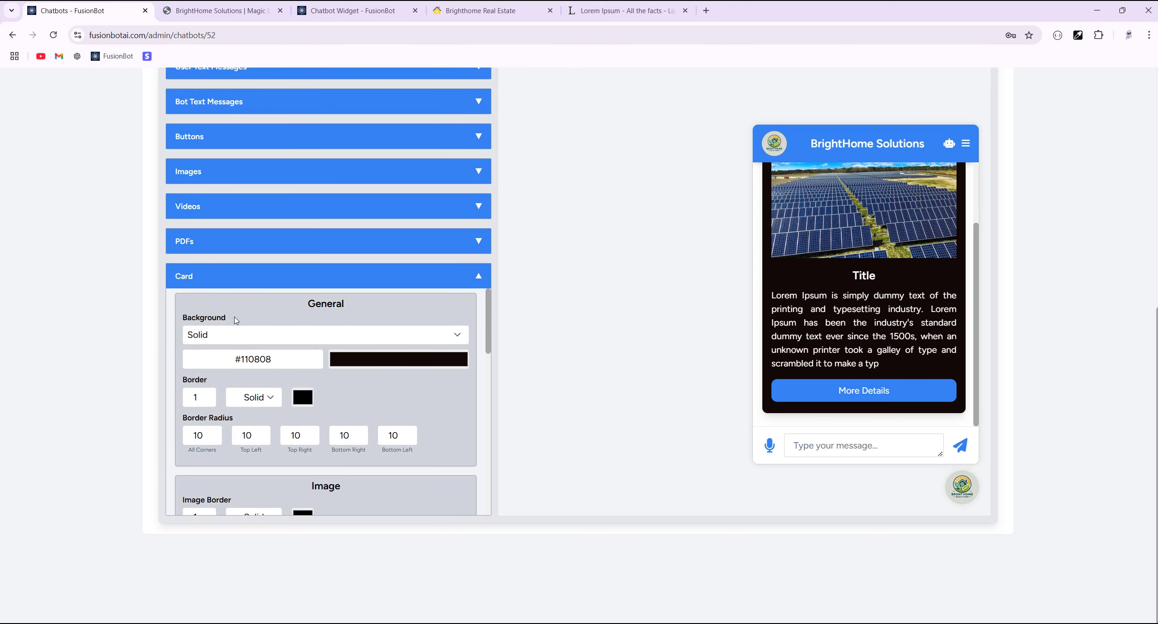
pyautogui.click(208, 394)
pyautogui.click(209, 394)
pyautogui.click(209, 394)
pyautogui.click(209, 394)
pyautogui.click(209, 394)
pyautogui.click(209, 394)
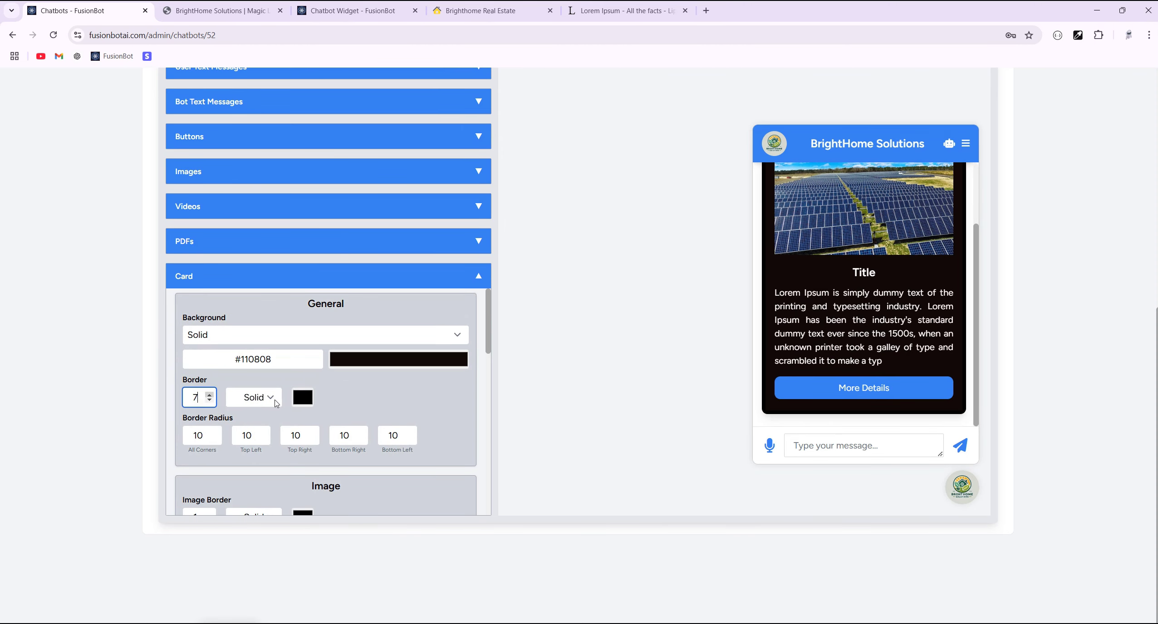
pyautogui.click(305, 398)
pyautogui.click(410, 430)
pyautogui.click(435, 401)
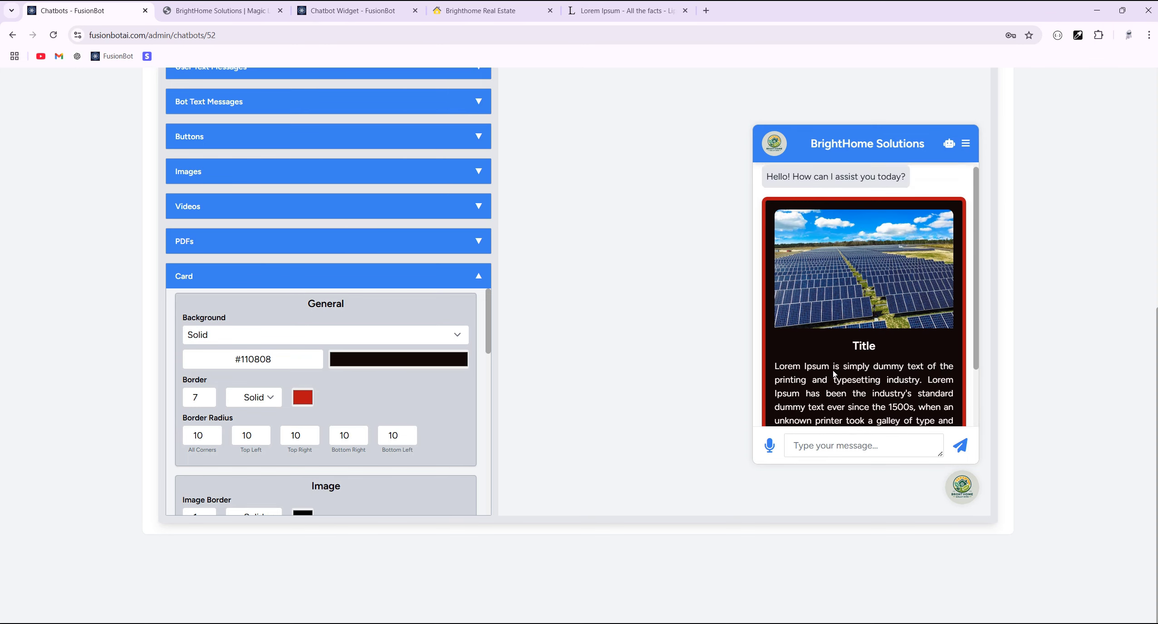
# Step: Clear the card's border radius for all corners
pyautogui.scroll(-1, 442, 393)
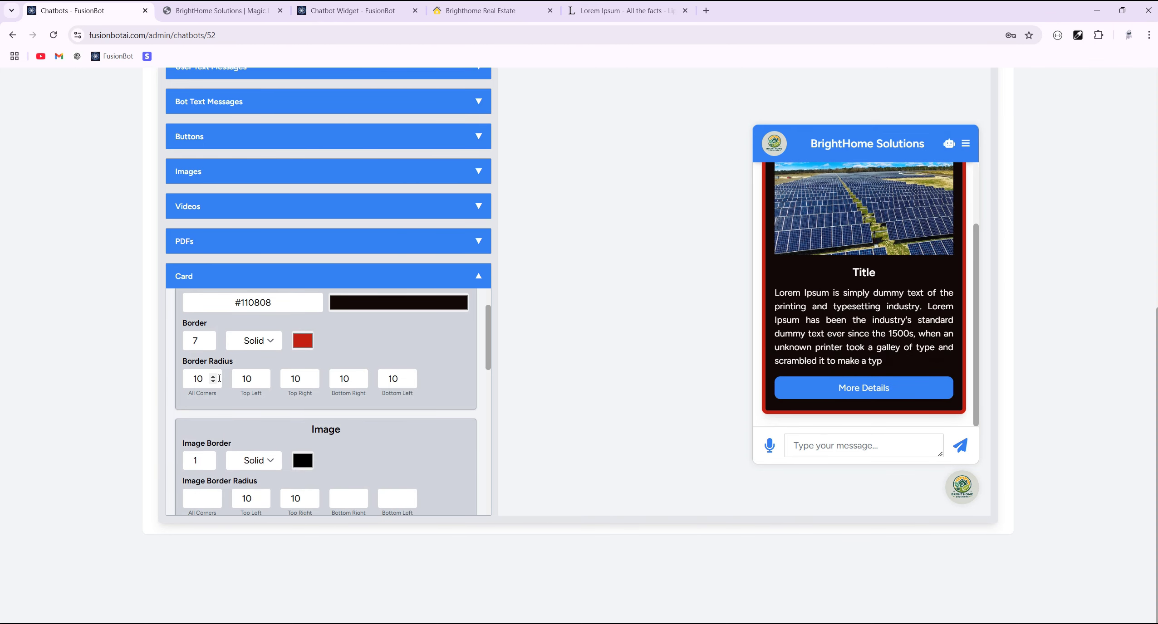
pyautogui.click(201, 379)
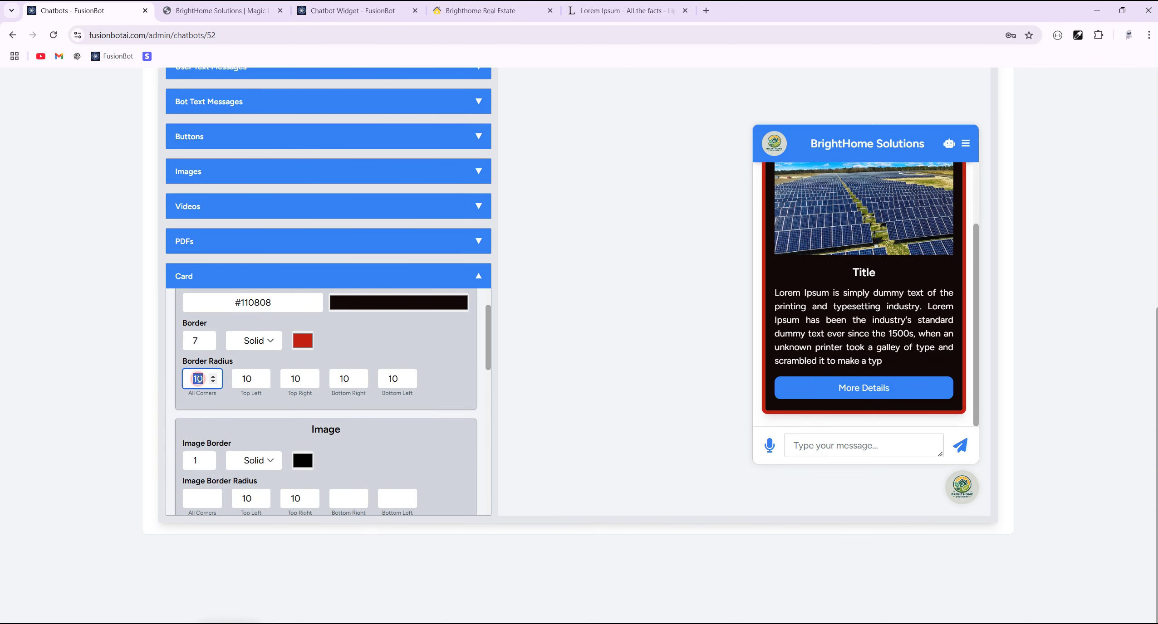
pyautogui.press('BackSpace')
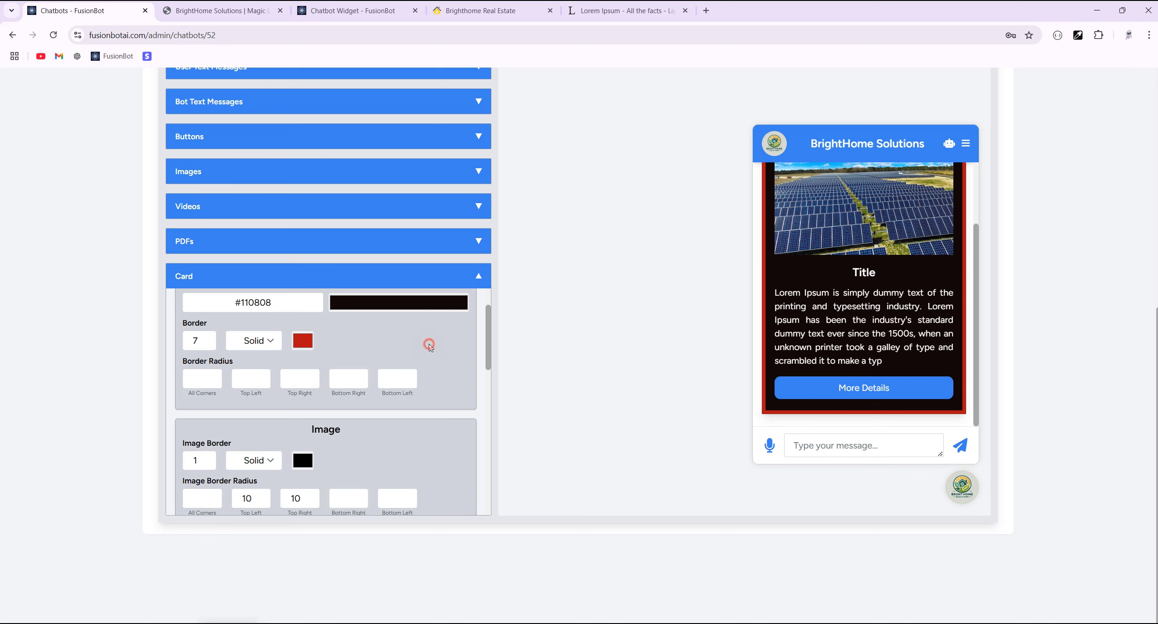
# Step: Set the card image's border width to 5 and its colour to light red
pyautogui.scroll(-2, 426, 340)
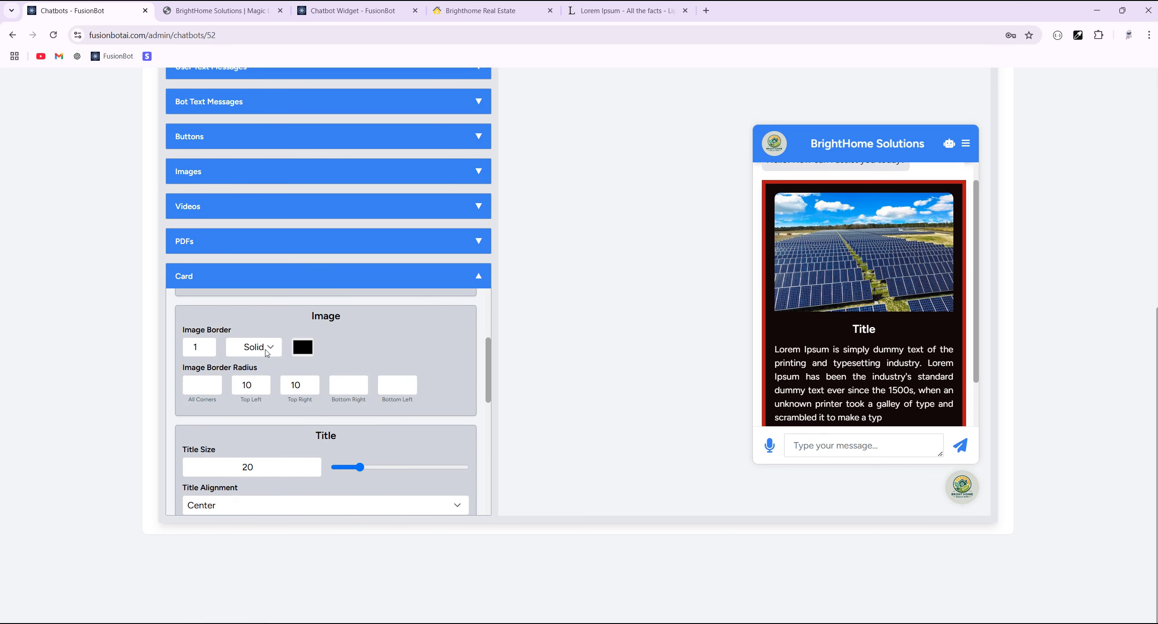
pyautogui.click(210, 345)
pyautogui.click(210, 346)
pyautogui.click(210, 346)
pyautogui.click(210, 345)
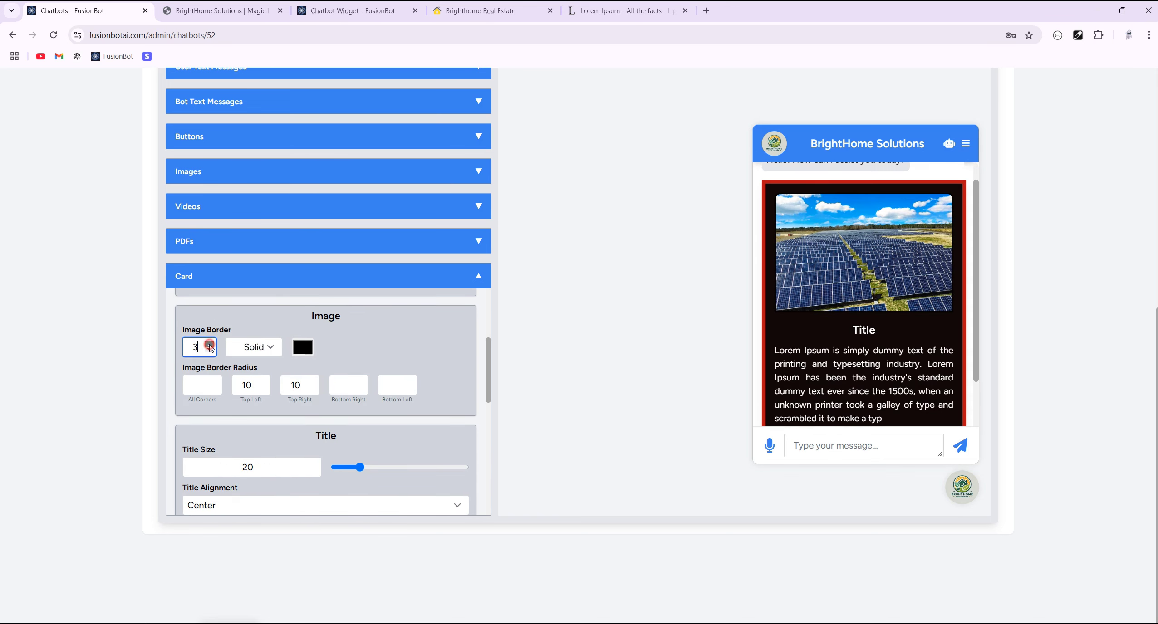
pyautogui.click(302, 347)
pyautogui.click(367, 368)
pyautogui.click(407, 336)
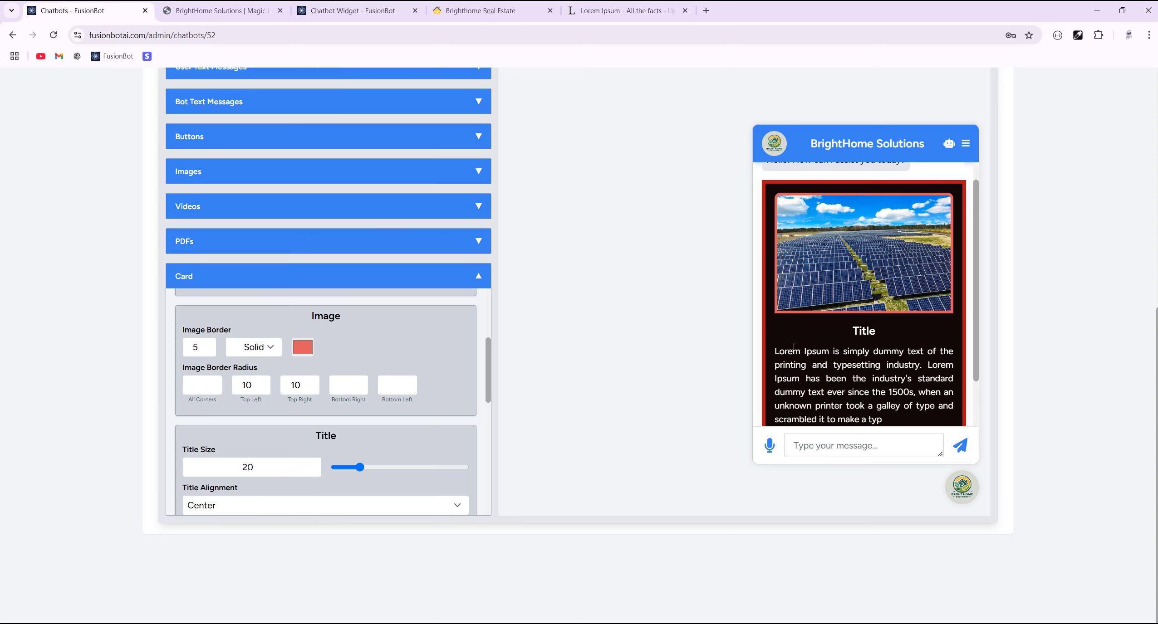
# Step: Set the card image's border radius to 50 for the top-right, top-left and bottom-left corners
pyautogui.doubleClick(298, 388)
pyautogui.write('30')
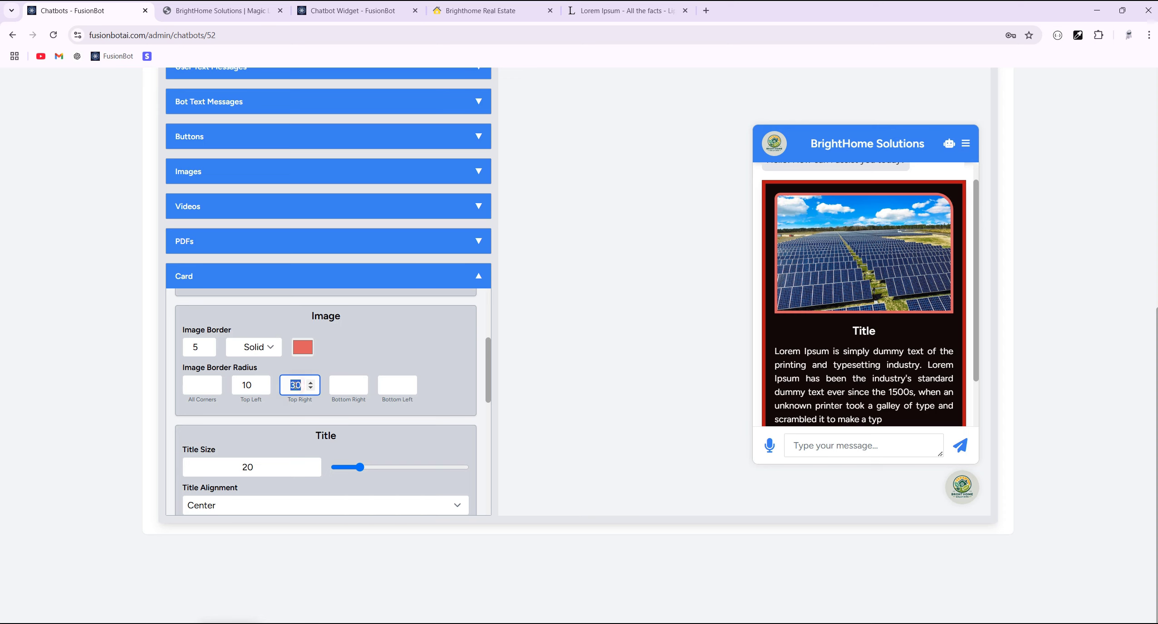
pyautogui.write('50')
pyautogui.click(261, 383)
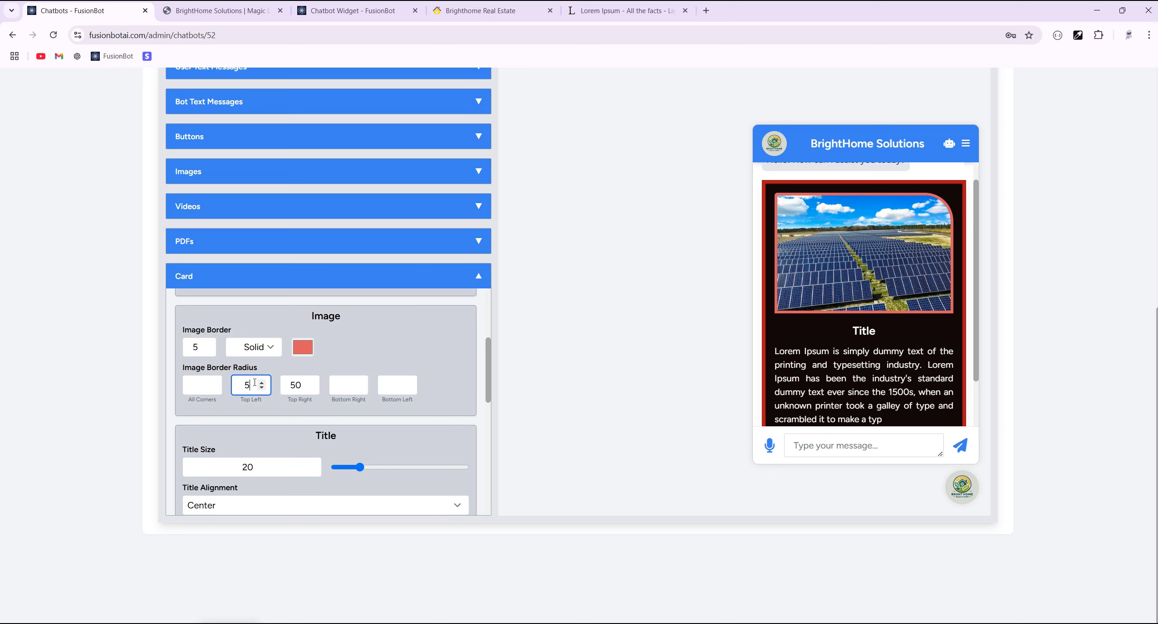
pyautogui.write('50')
pyautogui.click(397, 384)
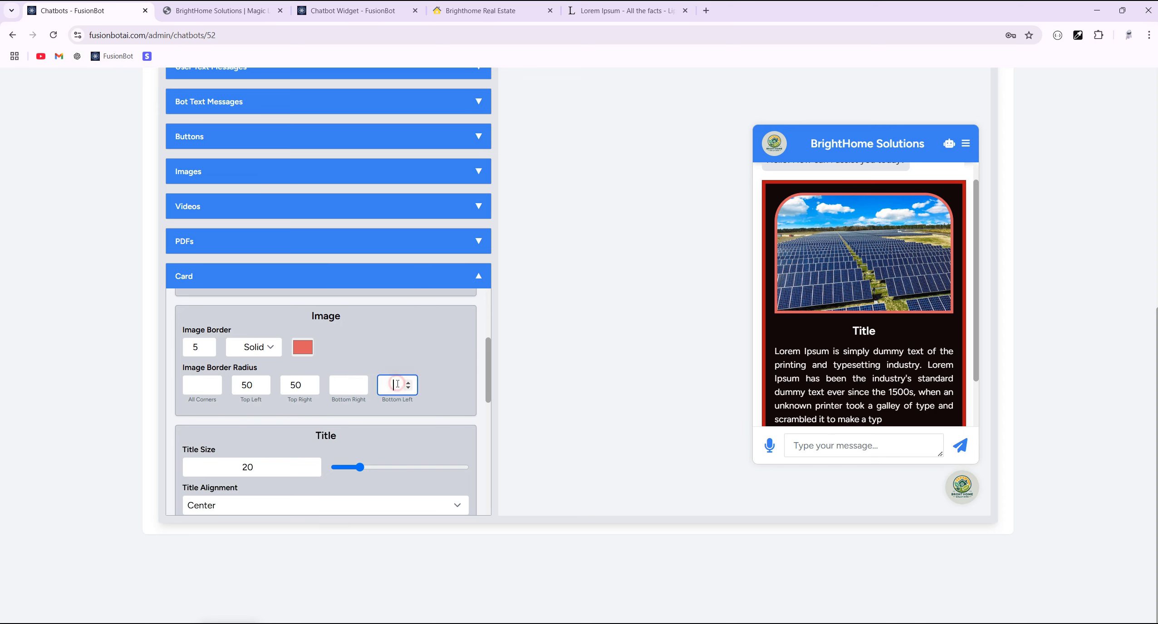
pyautogui.write('50')
# Step: Set the card title's size to 28 and its style to Italic
pyautogui.scroll(-3, 344, 351)
pyautogui.scroll(1, 345, 351)
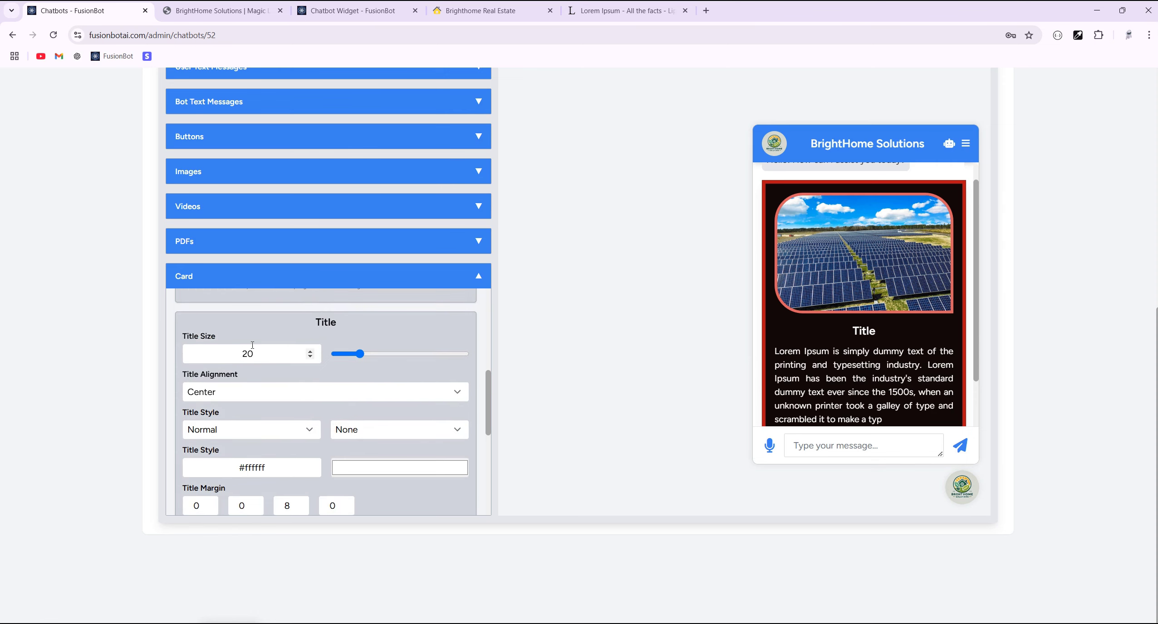
pyautogui.moveTo(360, 354); pyautogui.dragTo(376, 354)
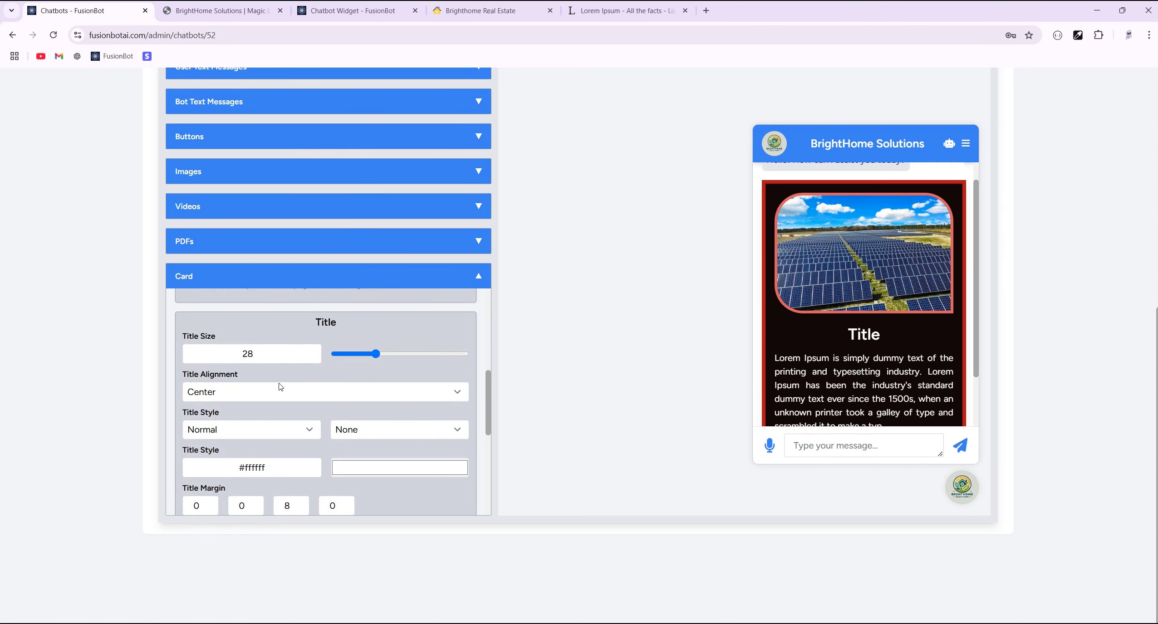
pyautogui.click(234, 428)
pyautogui.click(204, 462)
# Step: Try the Left and Right alignments on the card title and set it back to Center
pyautogui.click(303, 391)
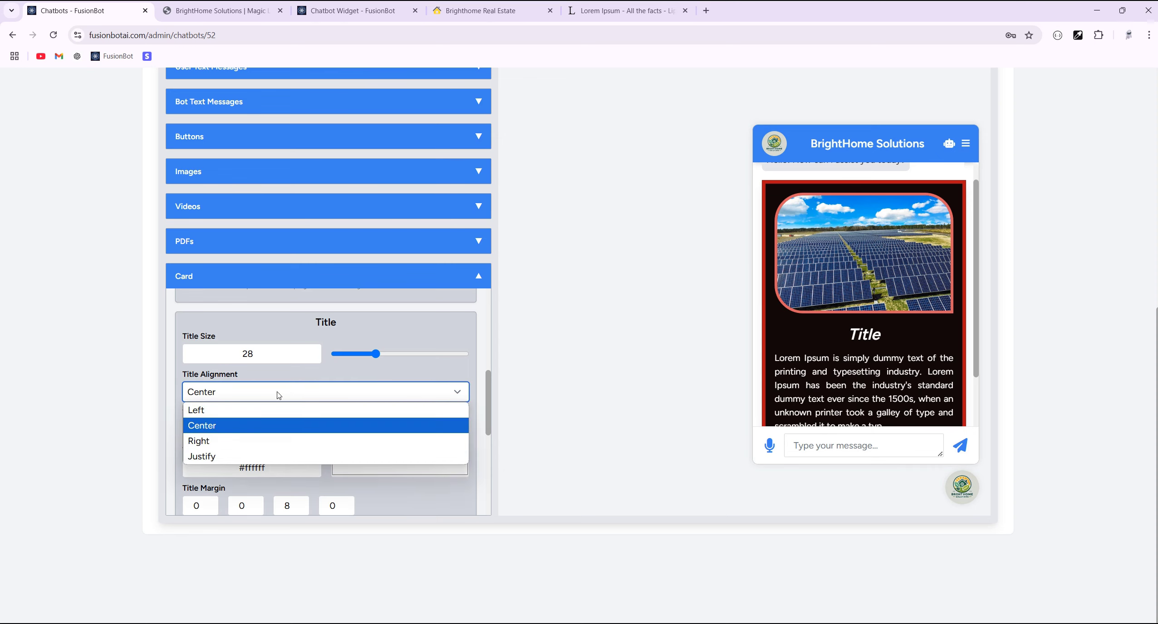
pyautogui.click(236, 409)
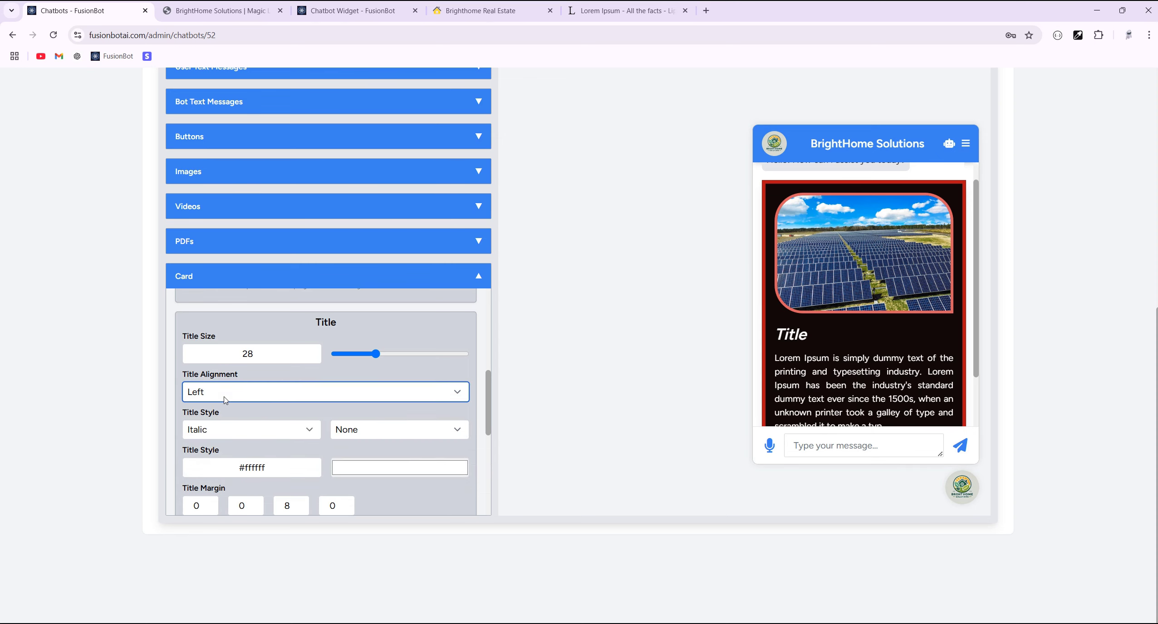
pyautogui.click(227, 392)
pyautogui.click(229, 440)
pyautogui.click(227, 392)
pyautogui.click(223, 426)
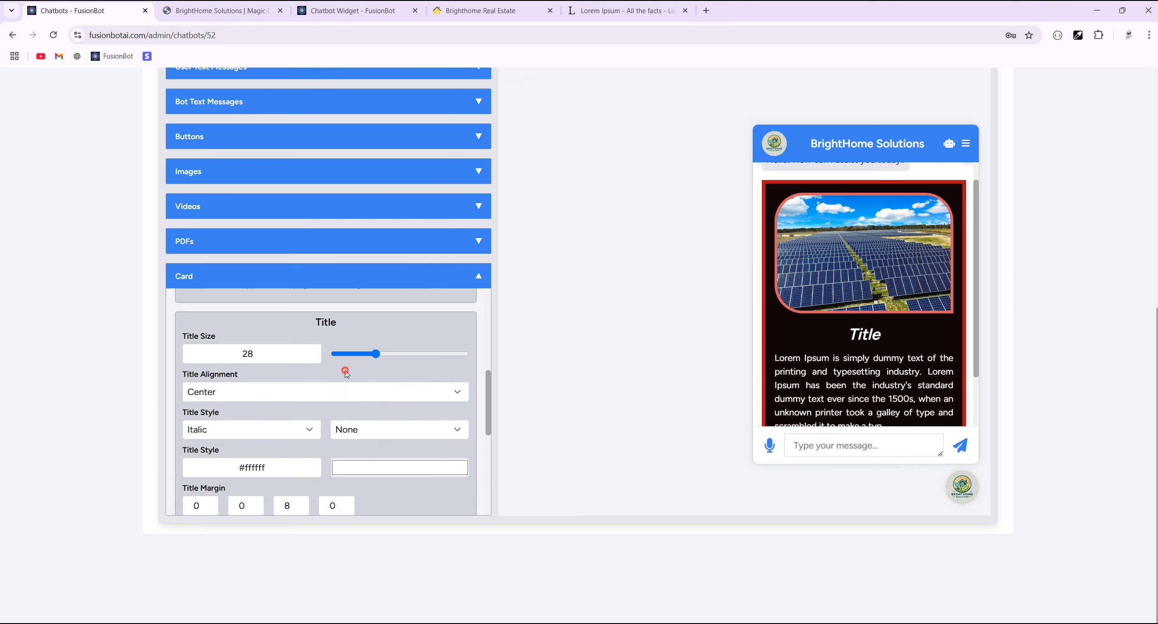
# Step: Set the card title's top margin to 18
pyautogui.scroll(-2, 353, 374)
pyautogui.scroll(-2, 353, 374)
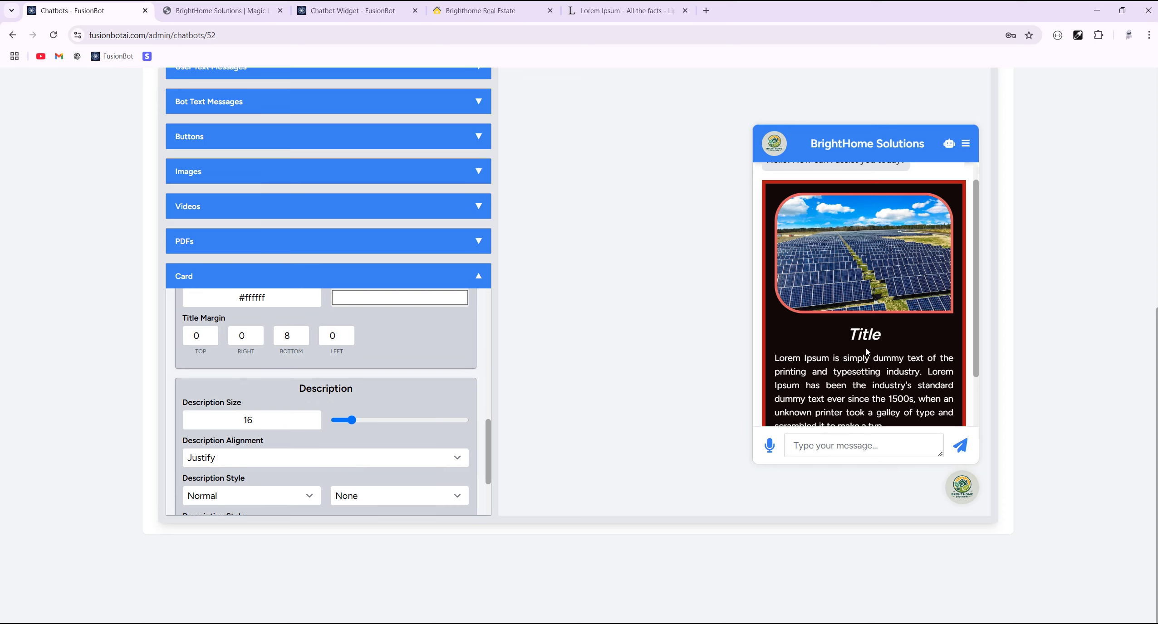
pyautogui.click(211, 334)
pyautogui.click(212, 334)
pyautogui.click(211, 333)
pyautogui.click(211, 334)
pyautogui.click(211, 334)
pyautogui.click(212, 334)
pyautogui.click(429, 336)
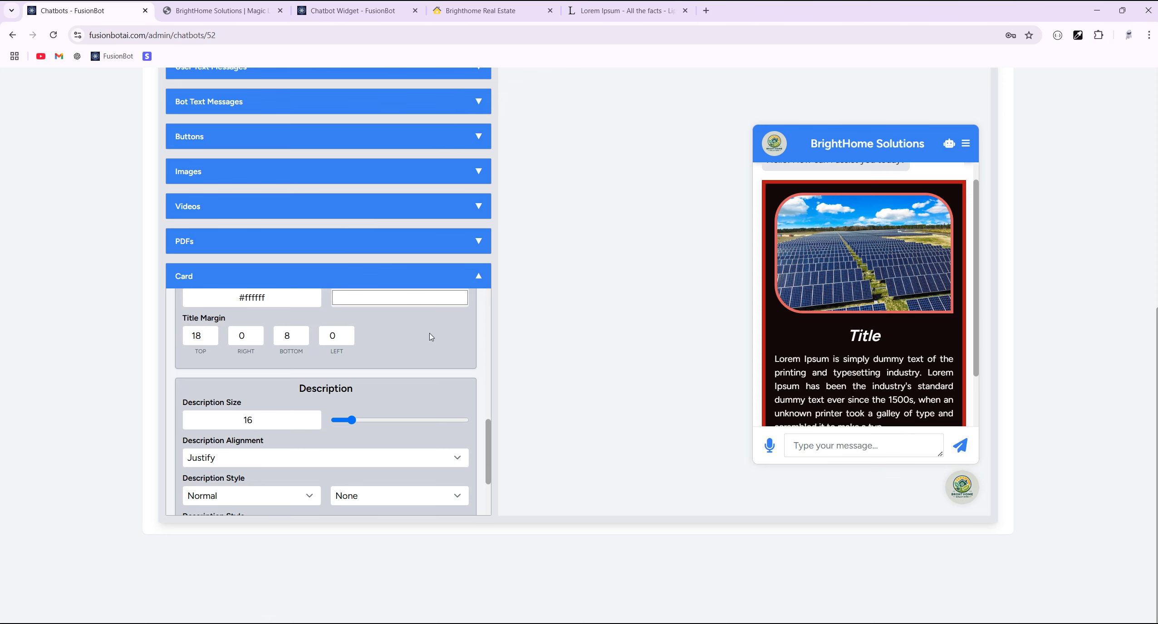
# Step: Save the chatbot's current styling
pyautogui.scroll(5, 112, 177)
pyautogui.click(254, 87)
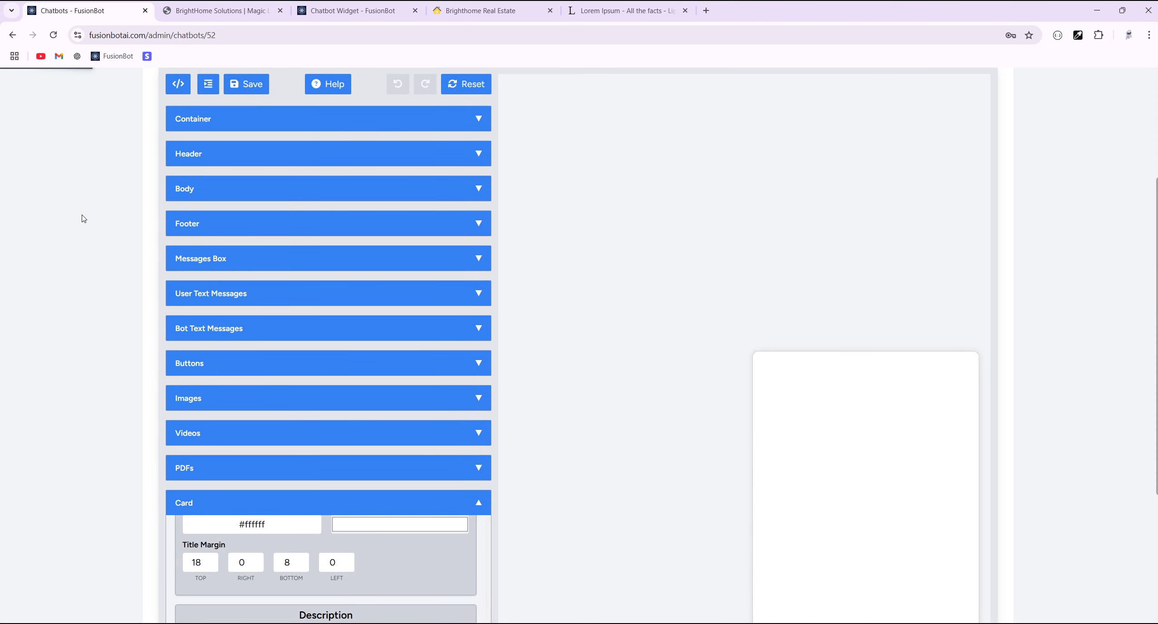
# Step: Try a top margin of 50 on the card title, then set the top margin to 0
pyautogui.scroll(-3, 654, 448)
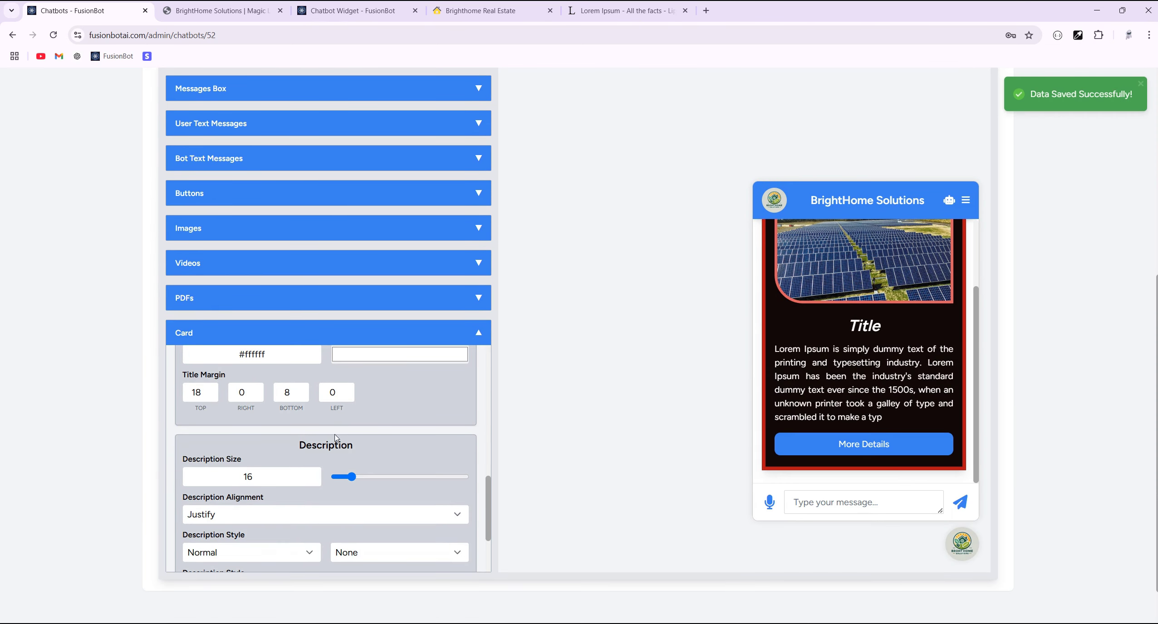
pyautogui.doubleClick(202, 392)
pyautogui.write('50')
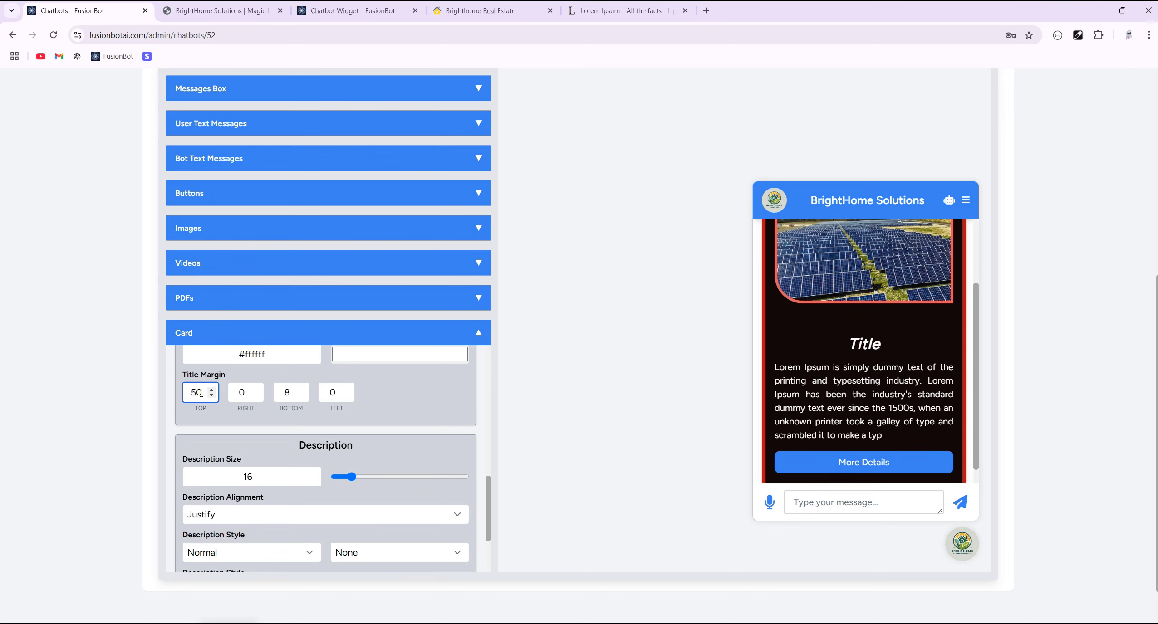
pyautogui.click(215, 395)
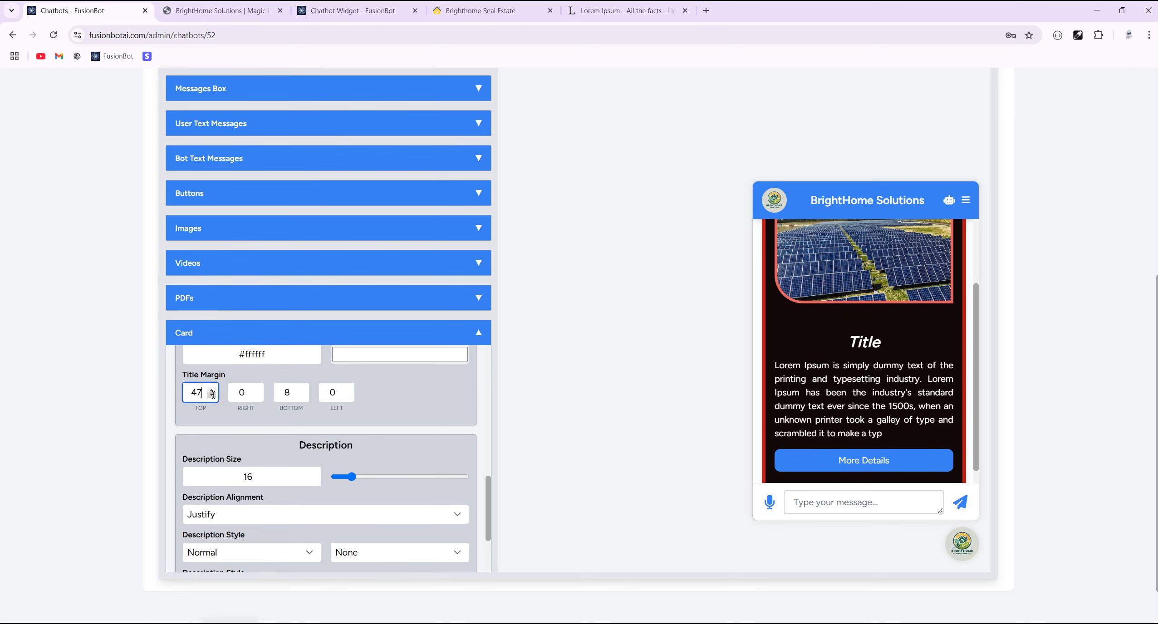
pyautogui.click(212, 395)
pyautogui.click(204, 393)
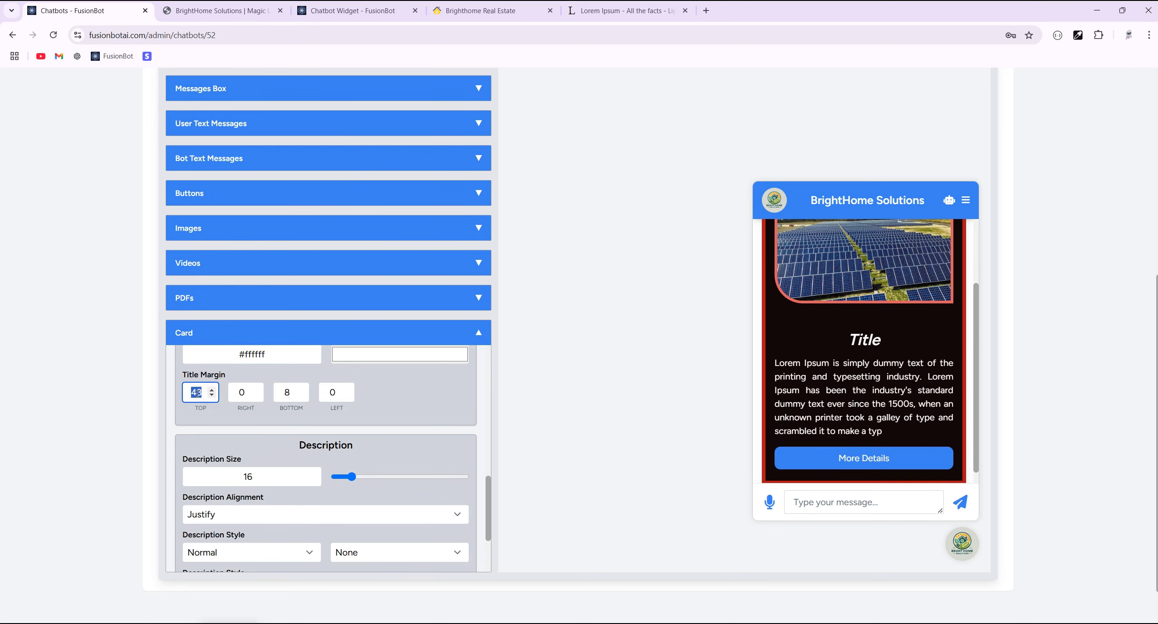
pyautogui.write('0')
# Step: Set the card description's size to 17
pyautogui.scroll(-1, 249, 361)
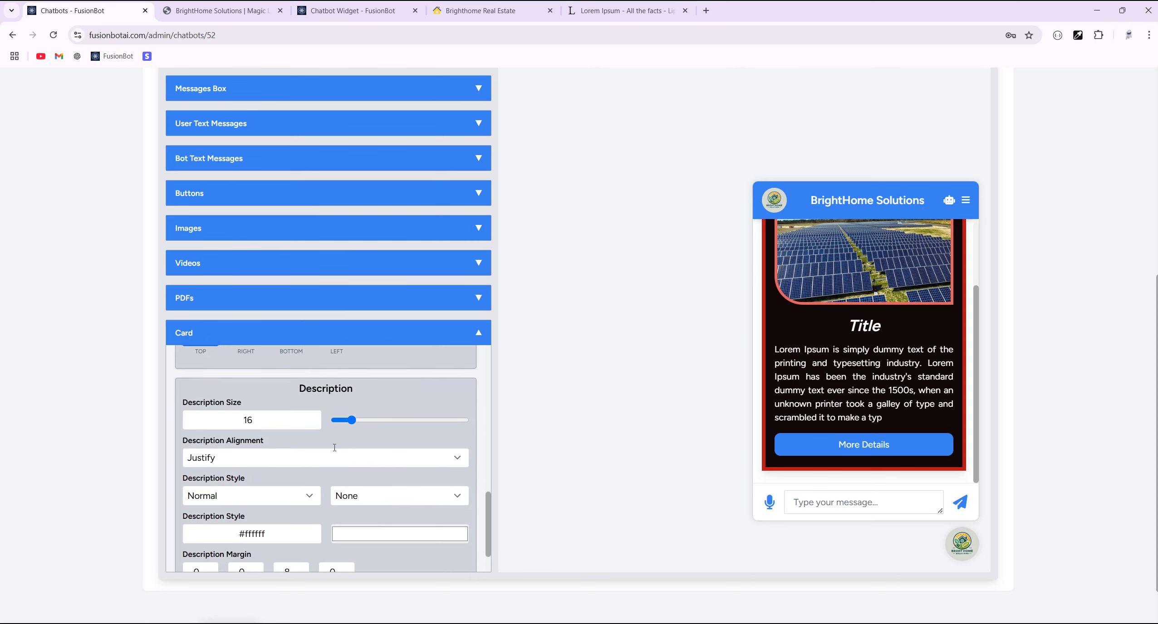
pyautogui.moveTo(343, 424); pyautogui.dragTo(357, 422)
# Step: Try the Left, Right and Center alignments on the card description and set it back to Justify
pyautogui.scroll(-1, 357, 422)
pyautogui.click(267, 411)
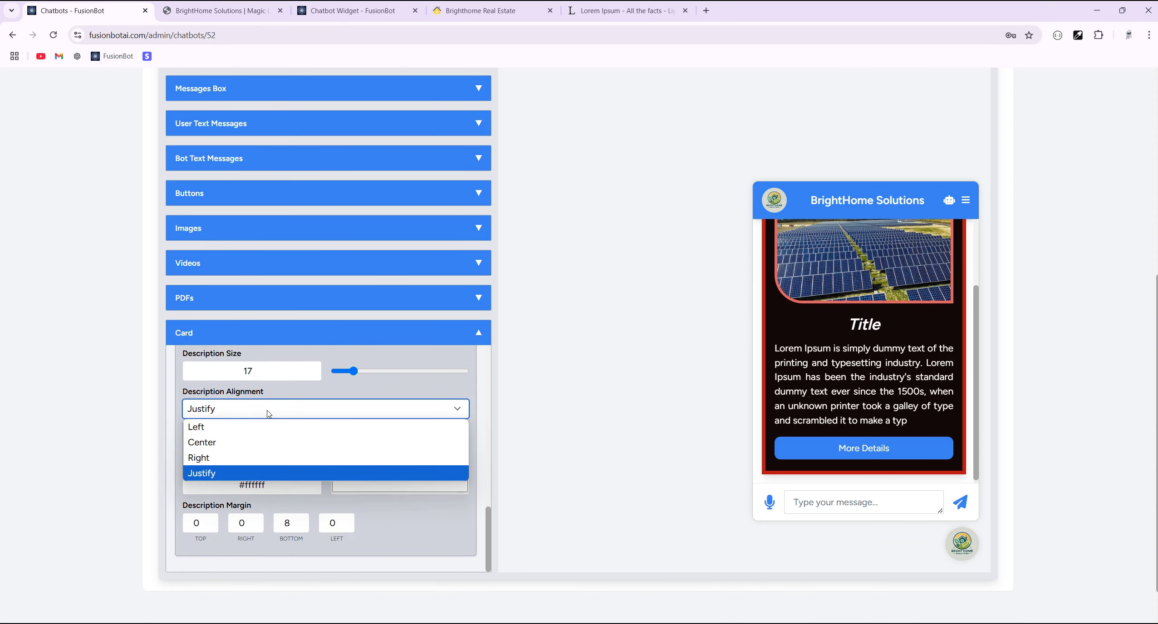
pyautogui.click(215, 445)
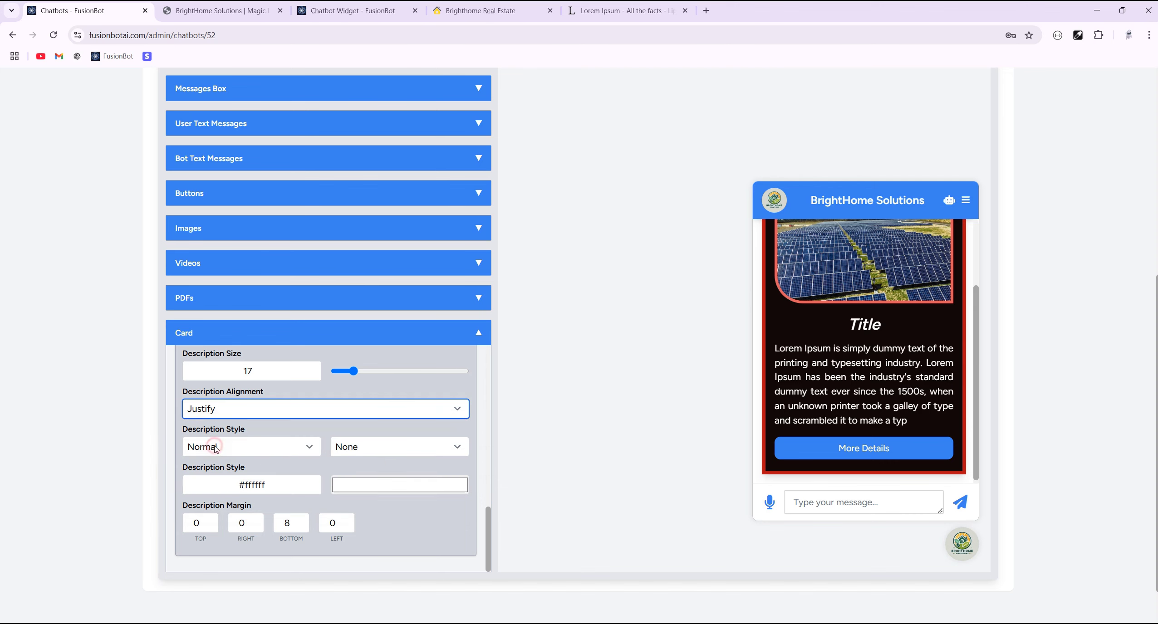
pyautogui.click(235, 415)
pyautogui.click(225, 427)
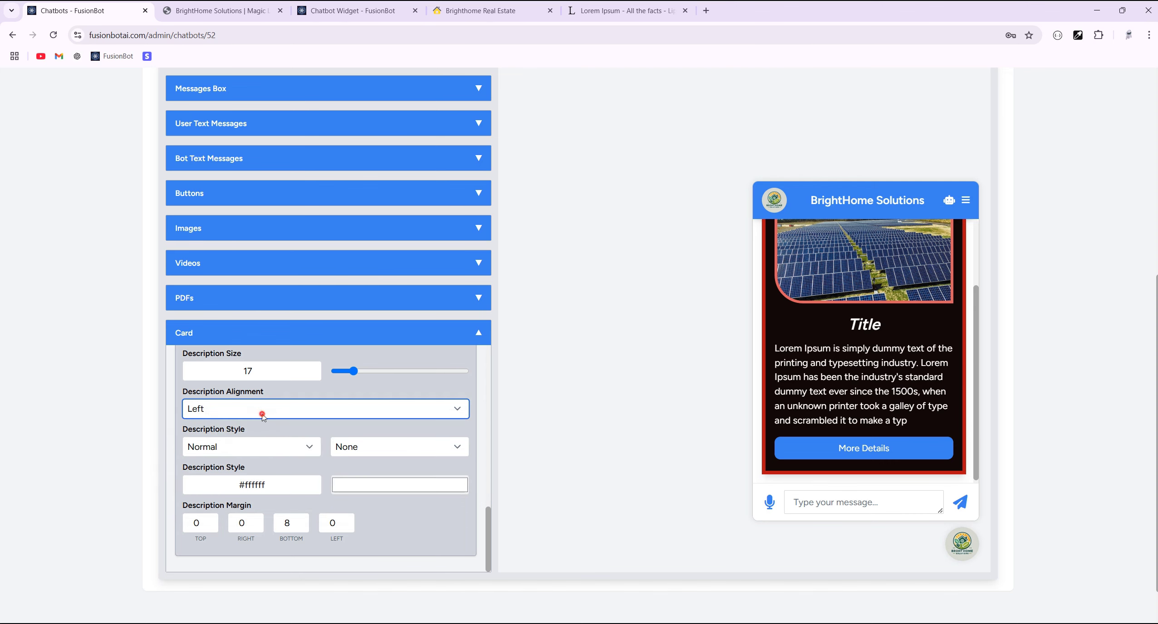
pyautogui.click(262, 413)
pyautogui.click(217, 457)
pyautogui.click(251, 417)
pyautogui.click(229, 444)
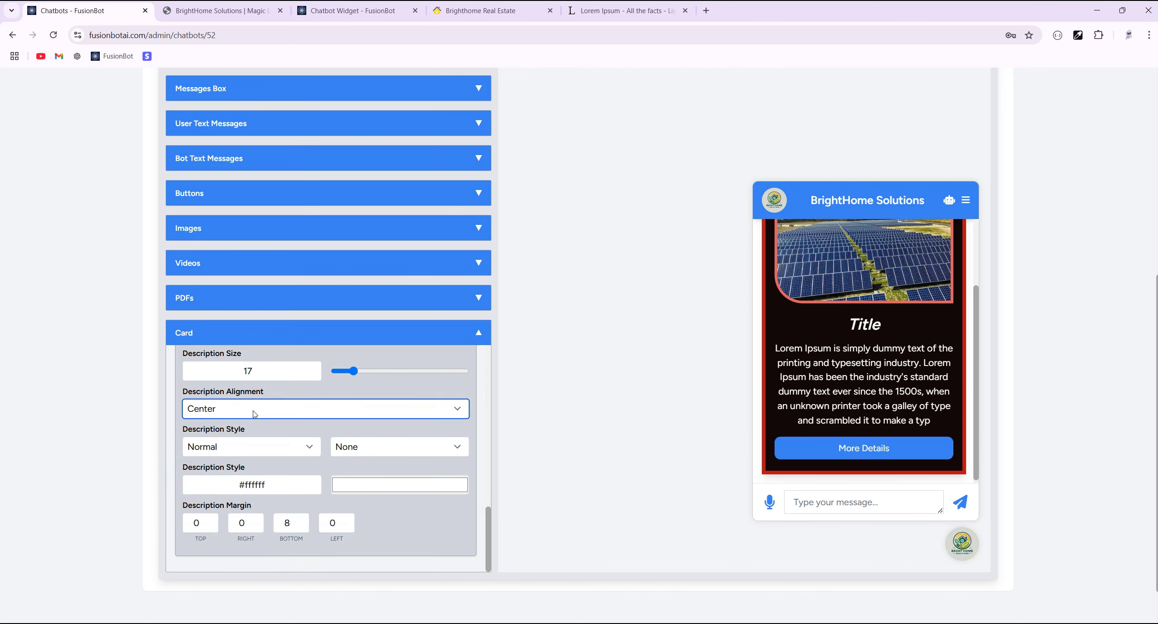
pyautogui.click(251, 410)
pyautogui.click(248, 473)
# Step: Set the card description's style to Italic and its text colour to the pale pink #fdeded
pyautogui.scroll(-1, 274, 398)
pyautogui.click(274, 399)
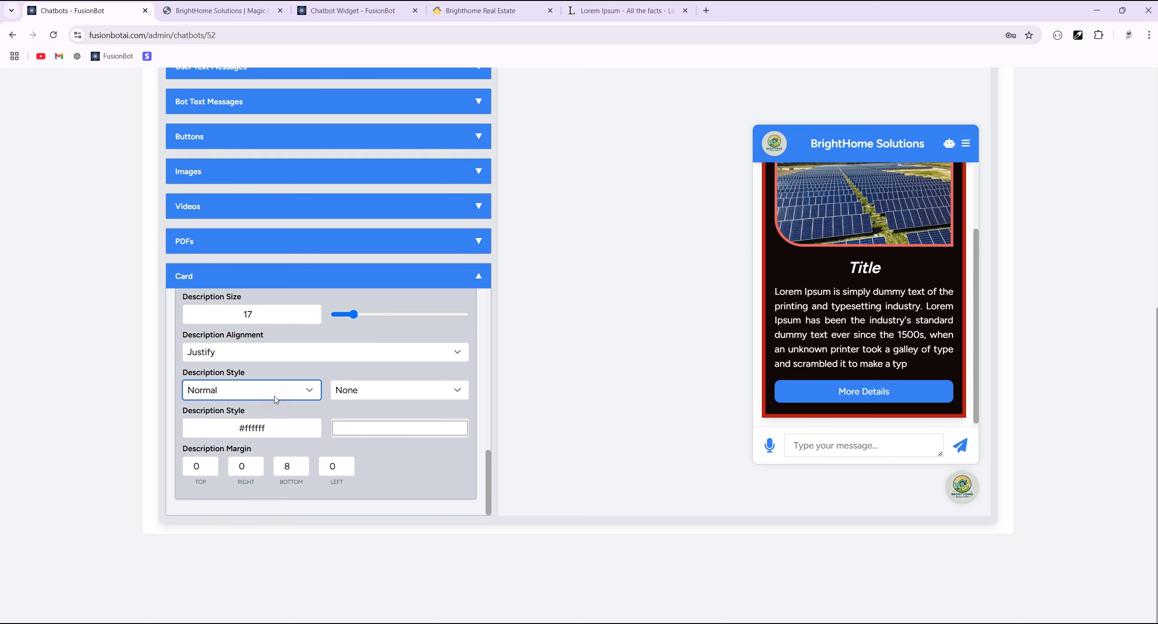
pyautogui.click(225, 423)
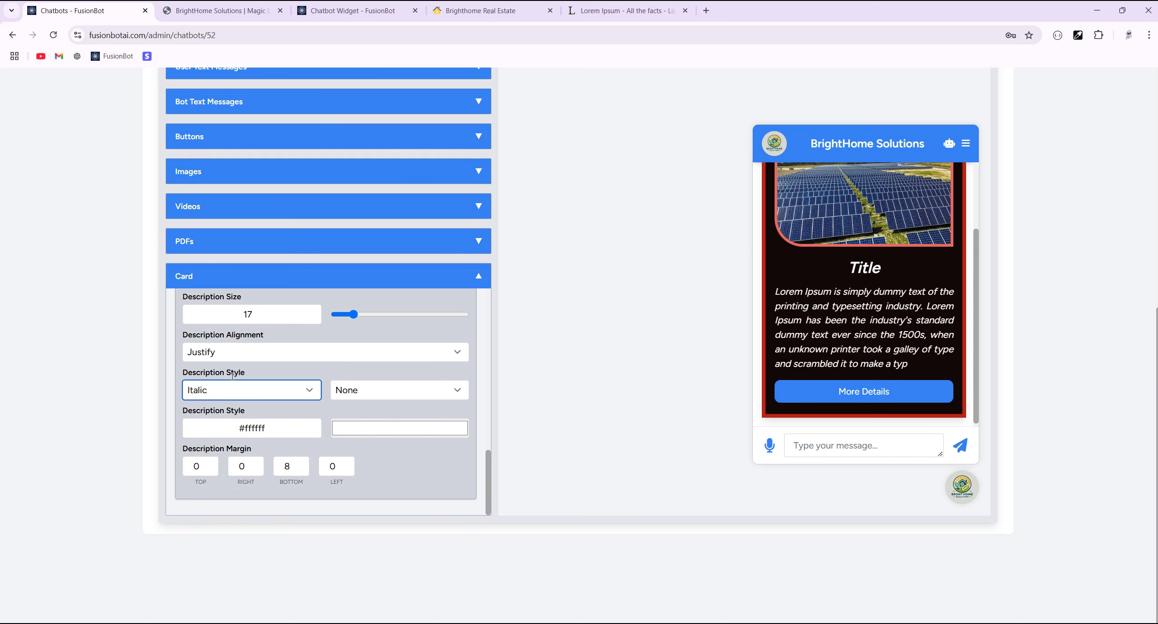
pyautogui.click(338, 428)
pyautogui.click(402, 460)
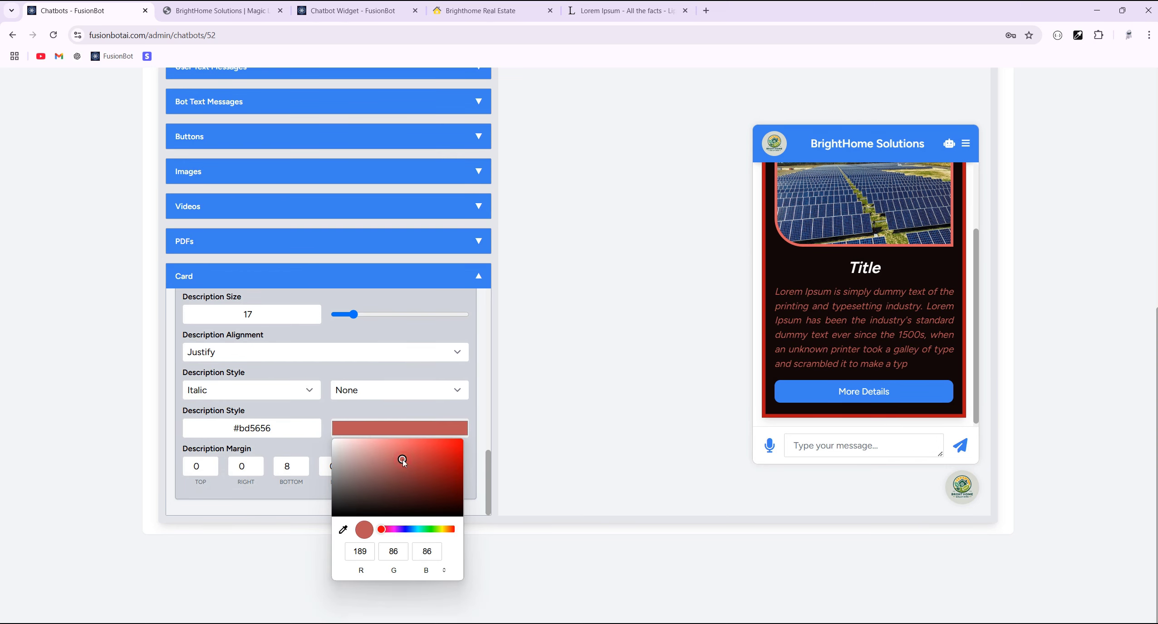
pyautogui.click(361, 425)
pyautogui.click(361, 425)
pyautogui.click(346, 448)
pyautogui.click(233, 485)
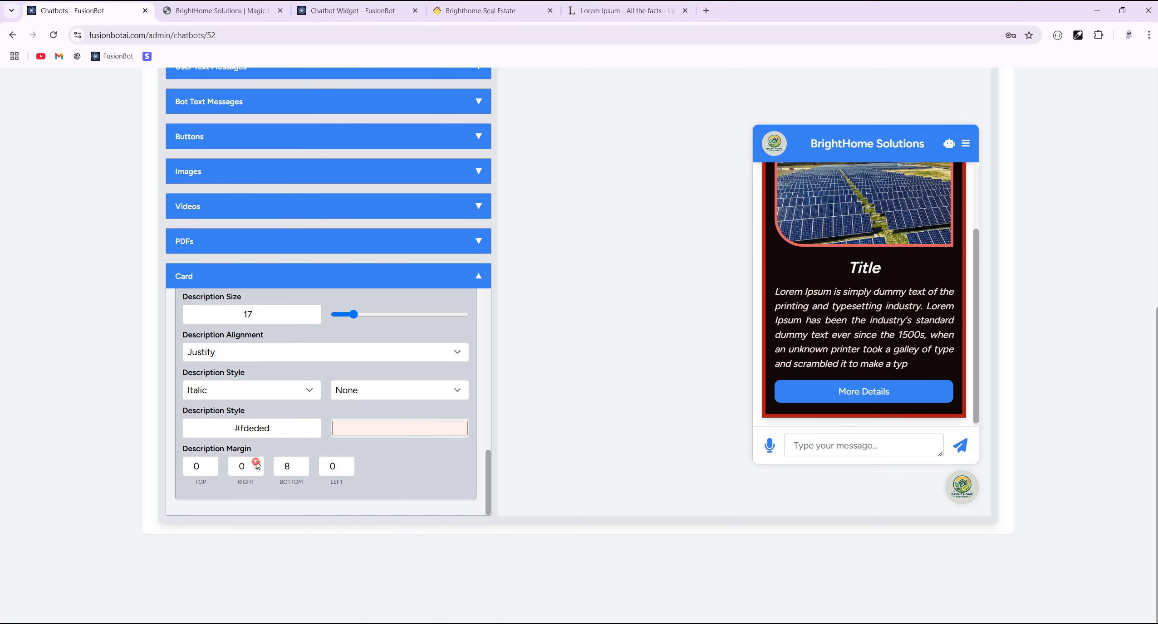
# Step: Set the card description's margins to 20 right, 20 bottom and 16 left, and save the styling
pyautogui.moveTo(257, 463); pyautogui.dragTo(257, 467)
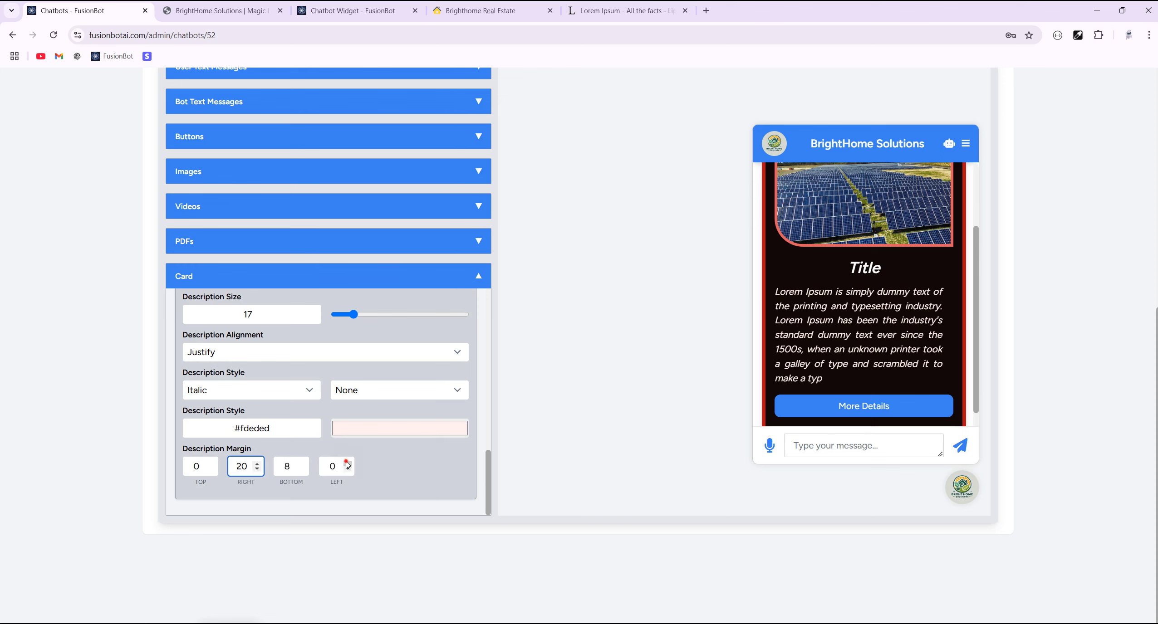
pyautogui.moveTo(347, 464); pyautogui.dragTo(303, 467)
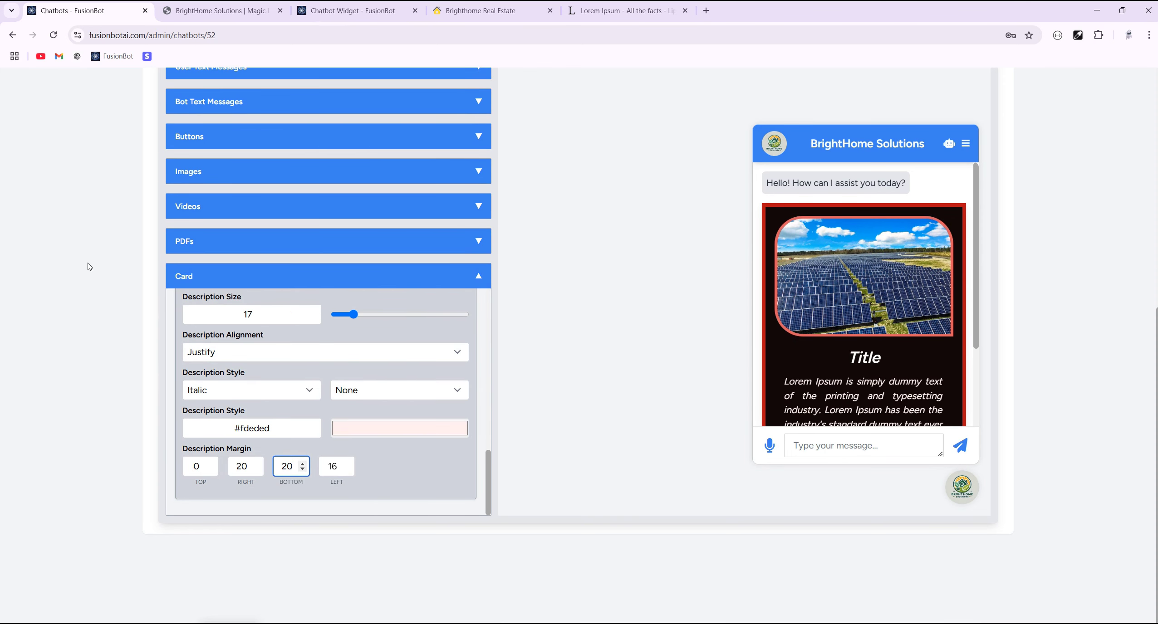
pyautogui.scroll(10, 85, 259)
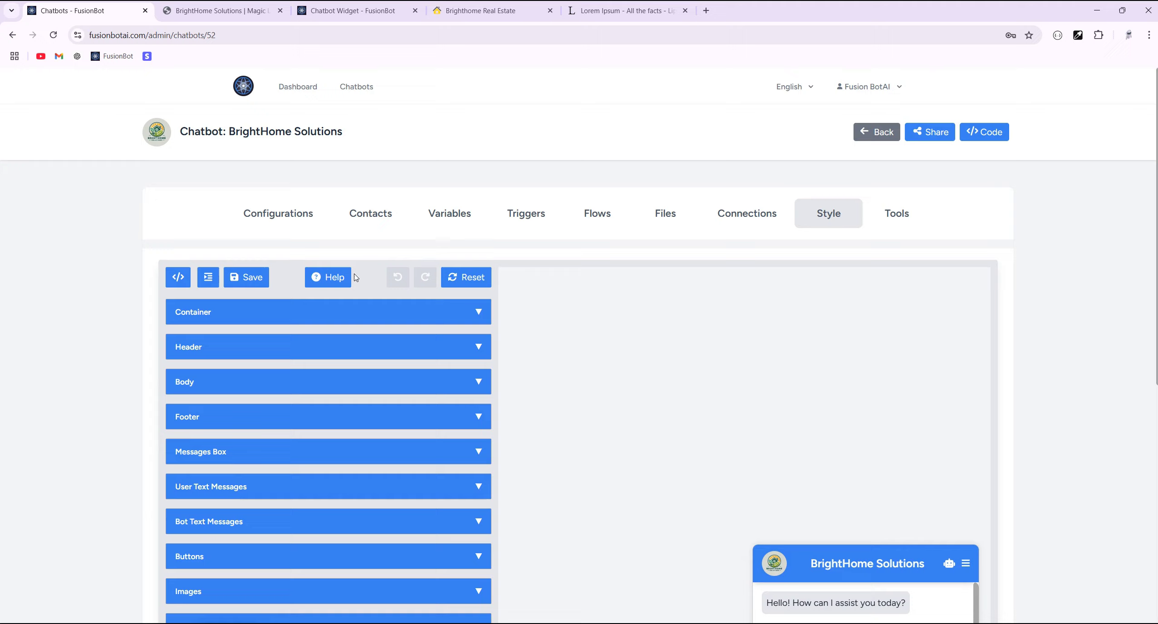
pyautogui.click(256, 277)
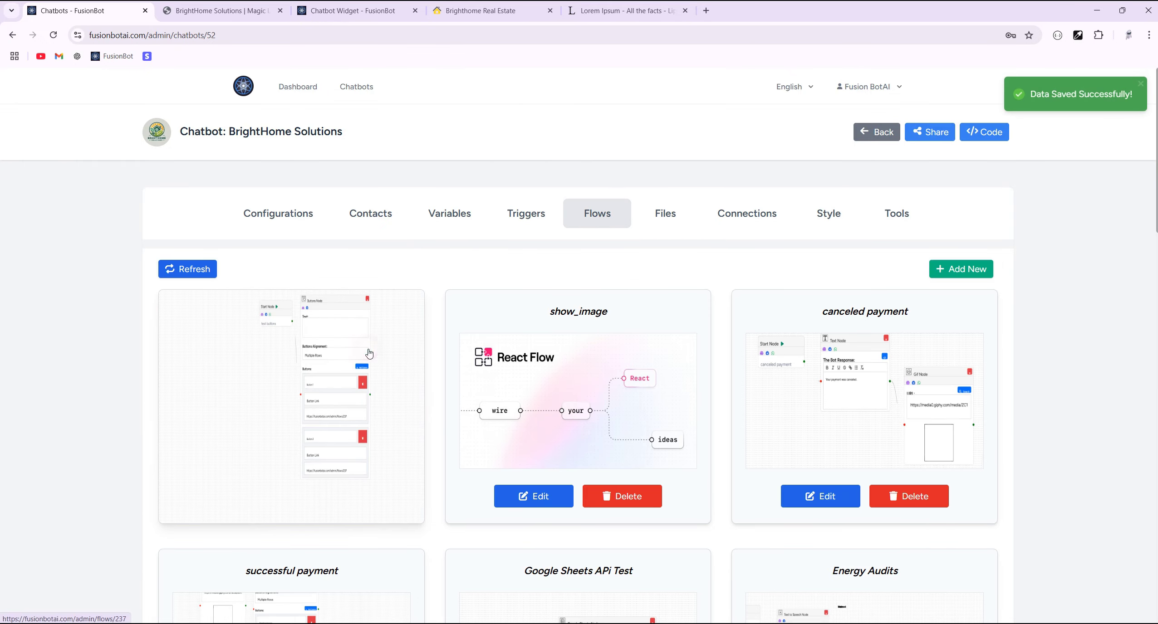
# Step: Open the test buttons flow and add a second Card node connected to the existing Card node's output
pyautogui.click(367, 349)
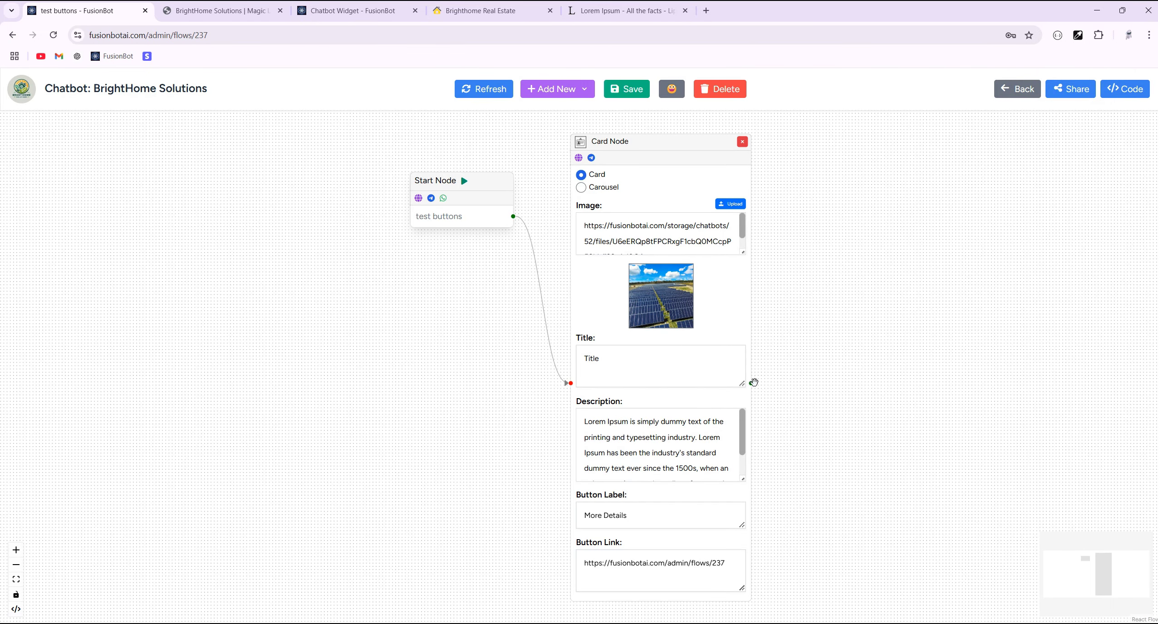
pyautogui.moveTo(751, 383); pyautogui.dragTo(788, 291)
pyautogui.click(711, 214)
pyautogui.moveTo(749, 383); pyautogui.dragTo(856, 283)
pyautogui.click(912, 447)
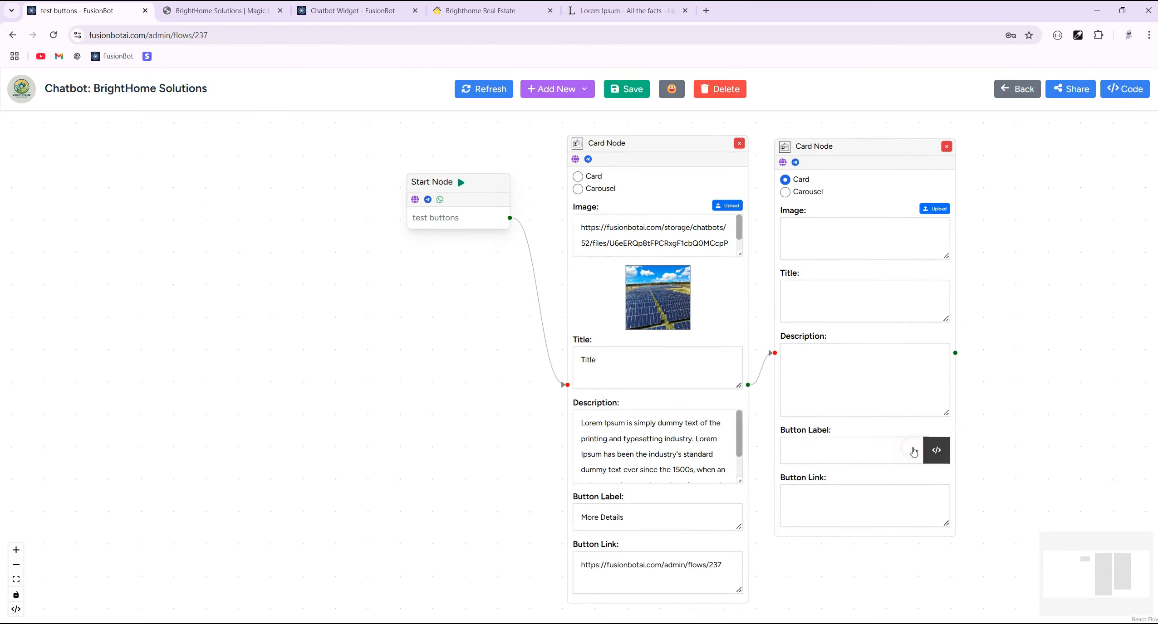
# Step: Switch the new empty Card node to the Carousel type and save the flow
pyautogui.click(670, 351)
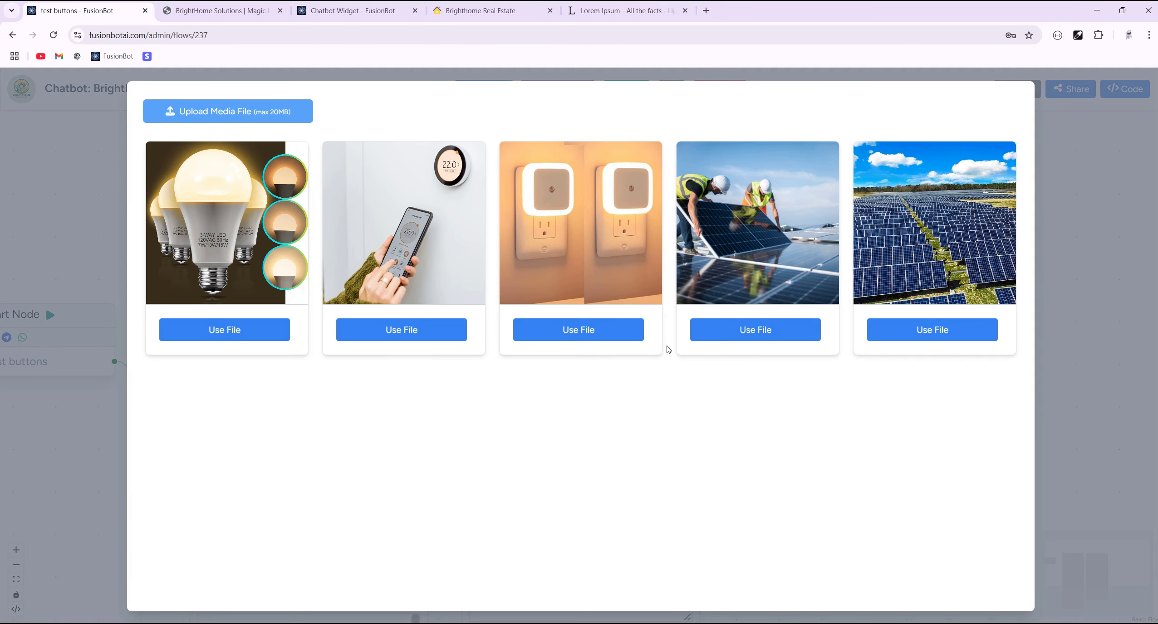
pyautogui.click(1076, 198)
pyautogui.click(474, 329)
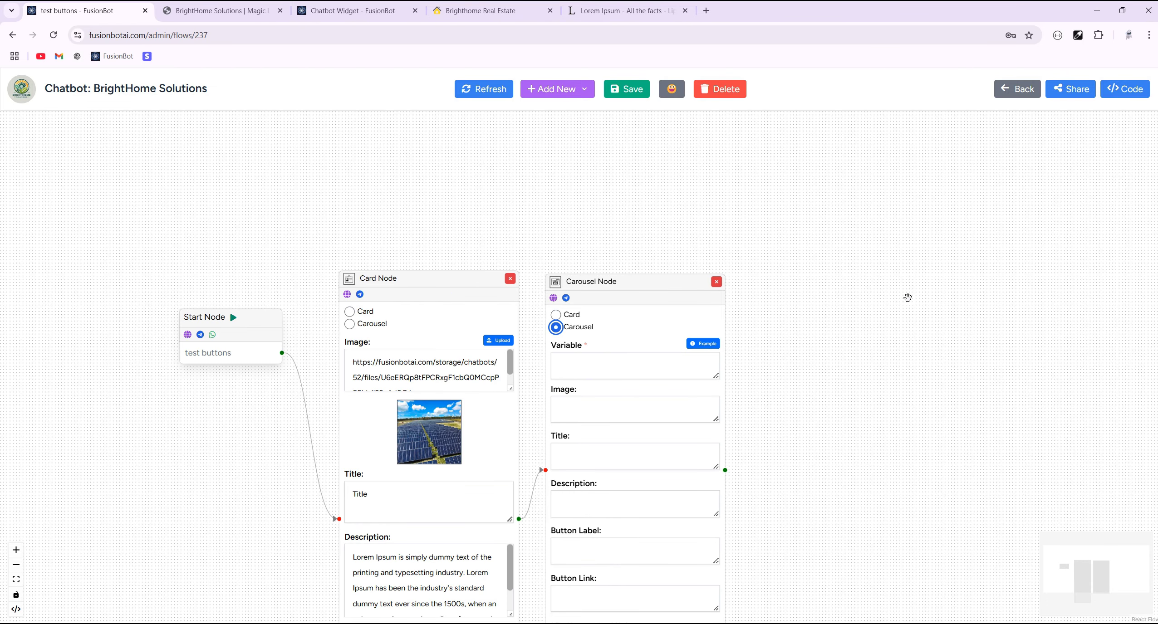
pyautogui.click(640, 94)
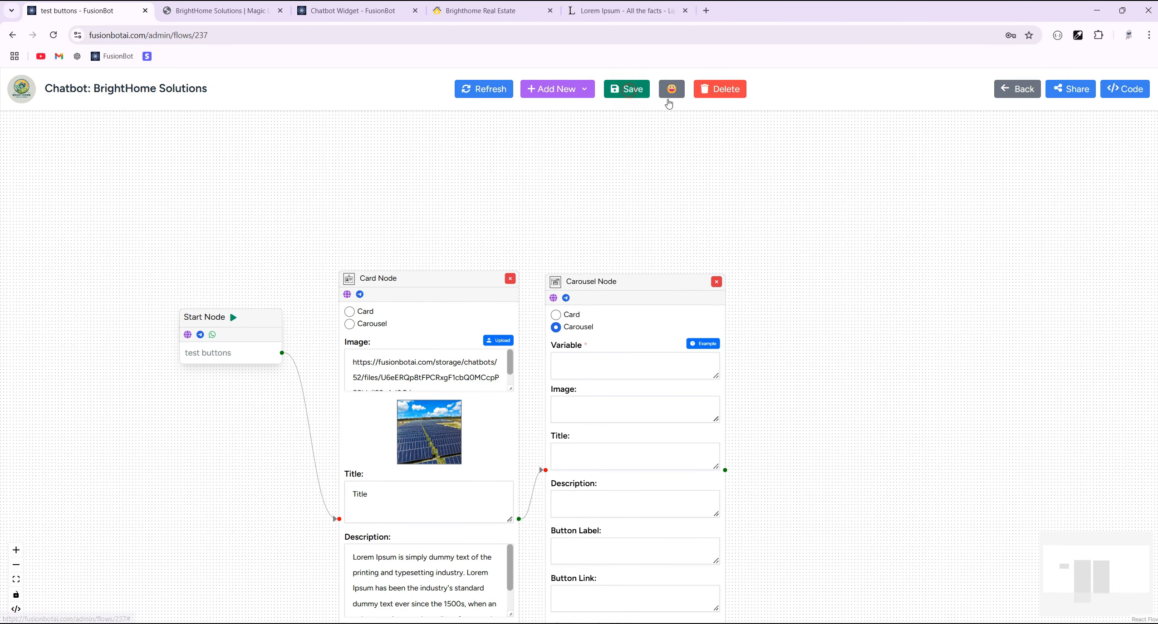
# Step: Return to the chatbot's variables and create a new variable named carousel_var
pyautogui.click(1018, 88)
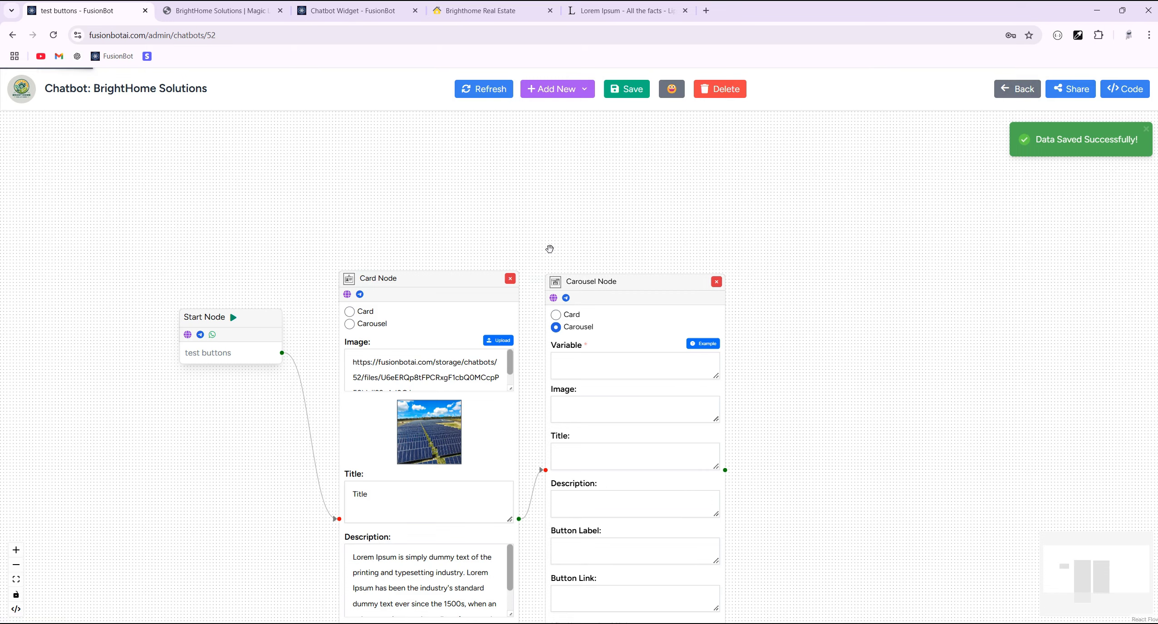
pyautogui.click(449, 214)
pyautogui.scroll(-7, 352, 483)
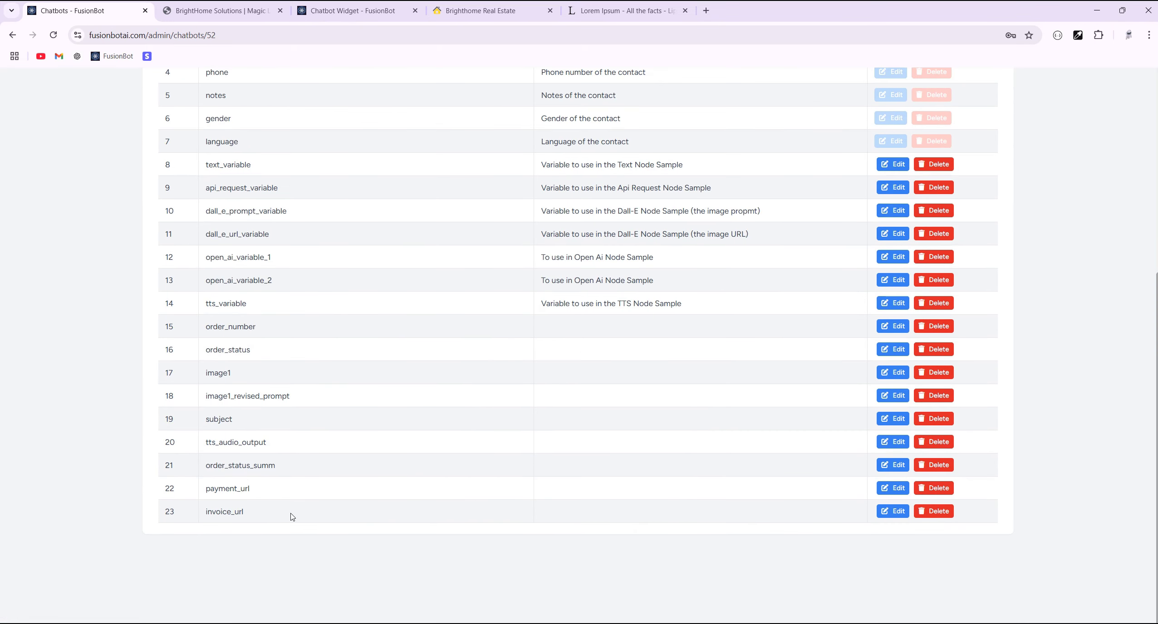
pyautogui.scroll(7, 291, 517)
pyautogui.click(961, 229)
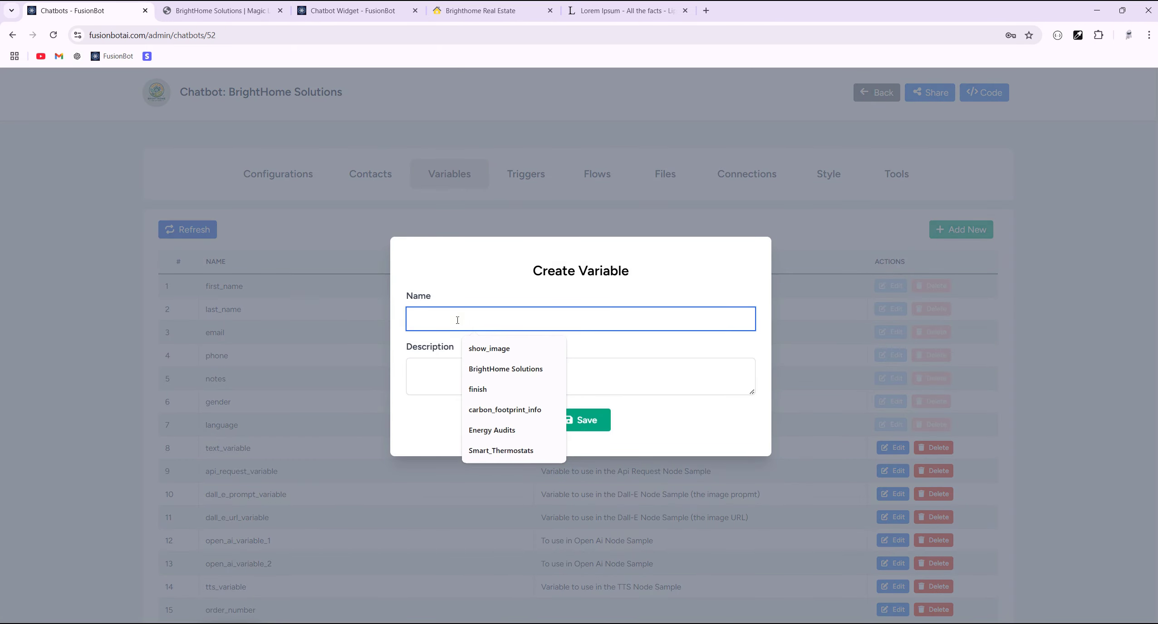
pyautogui.write('caro')
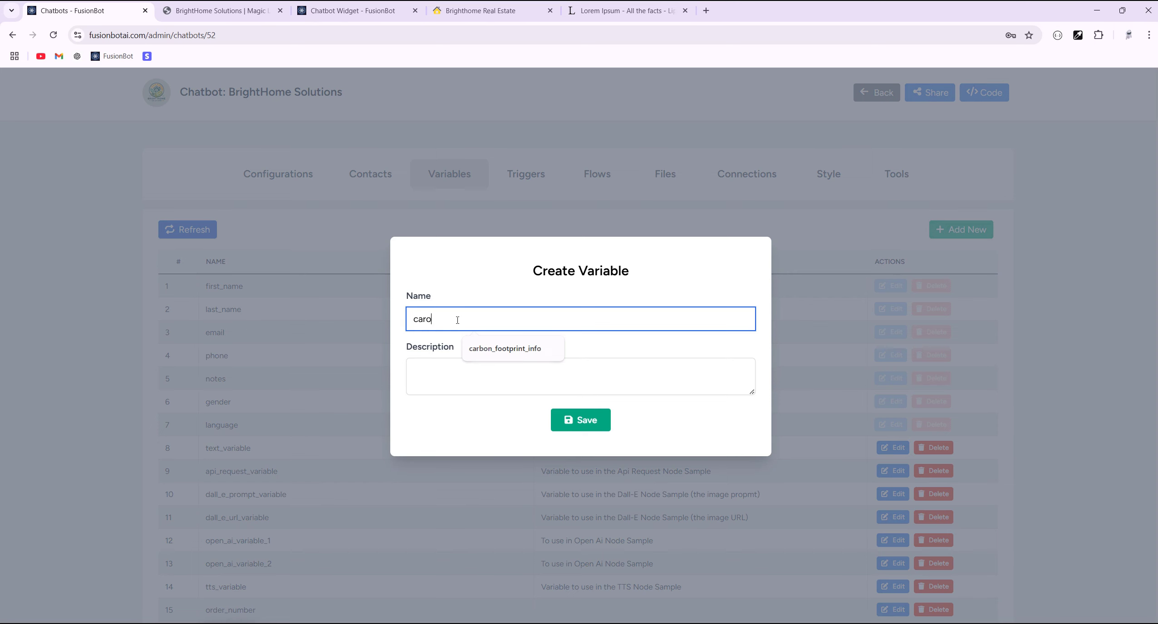
pyautogui.write('usel_var')
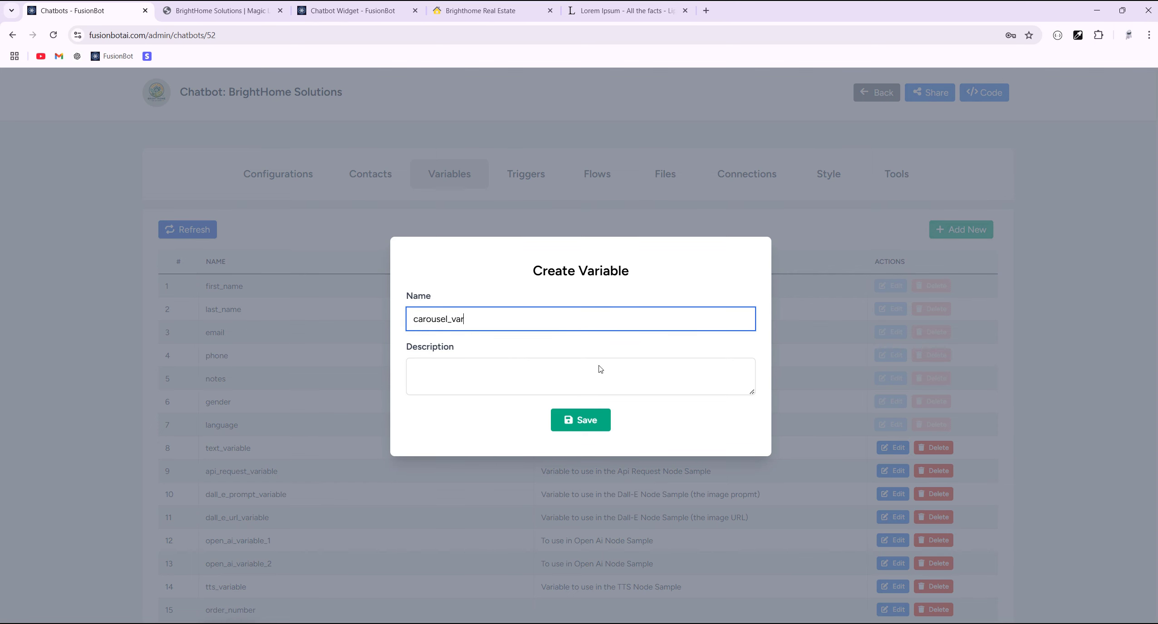
pyautogui.click(601, 420)
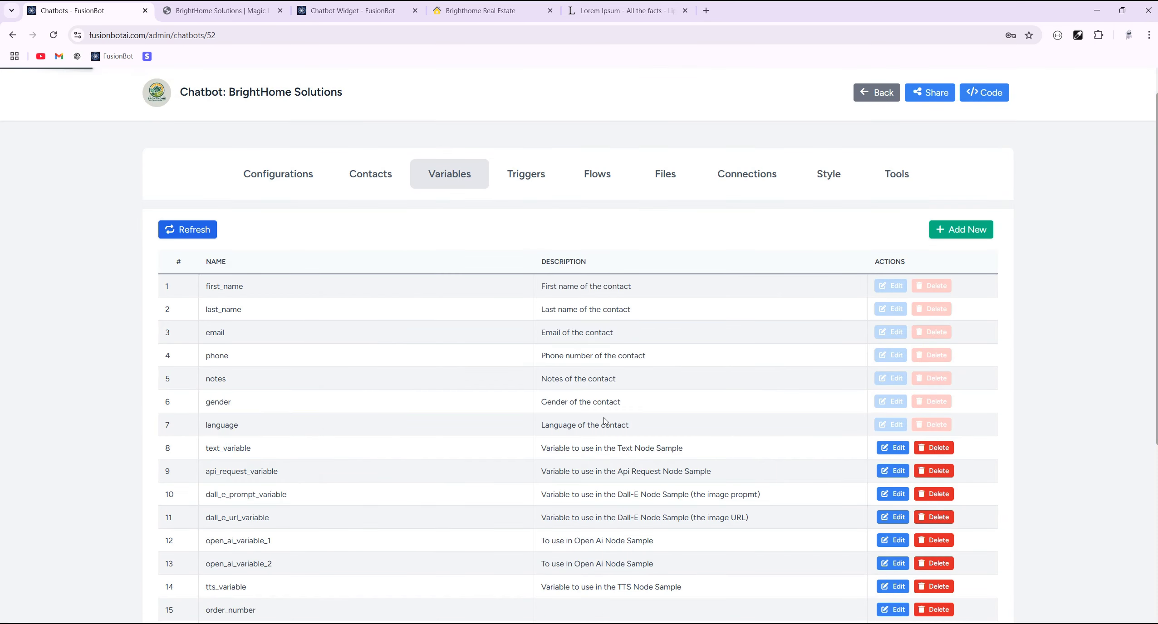
# Step: Reopen the test buttons flow and show the example for the Carousel node's variable
pyautogui.click(597, 176)
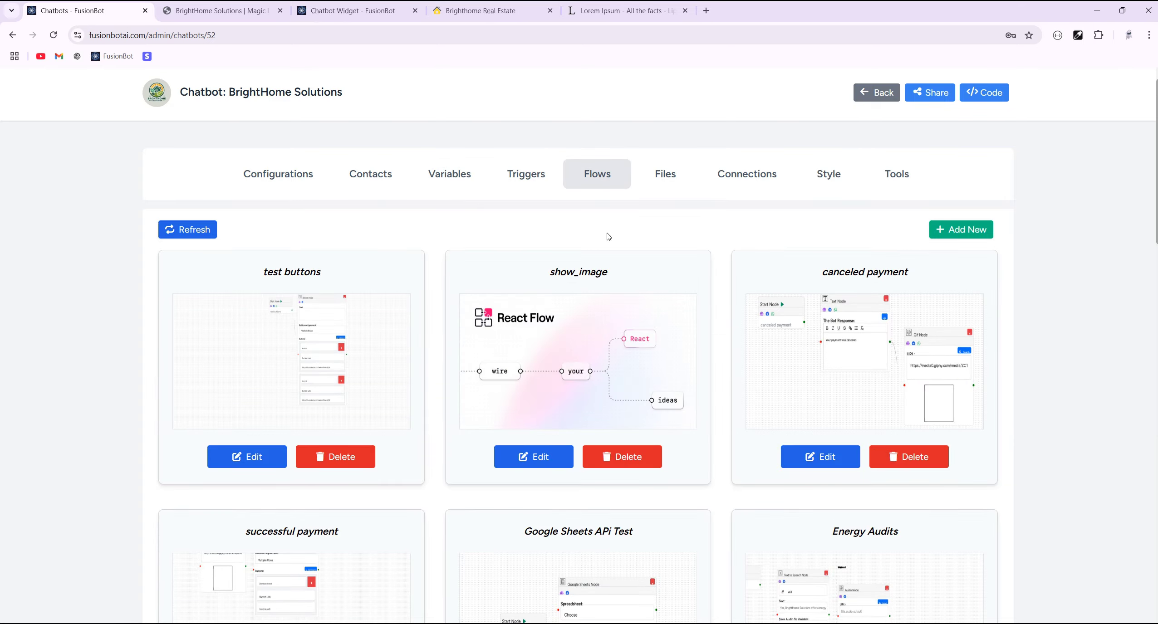
pyautogui.click(325, 326)
pyautogui.moveTo(802, 225); pyautogui.dragTo(597, 406)
pyautogui.scroll(4, 687, 391)
pyautogui.click(590, 388)
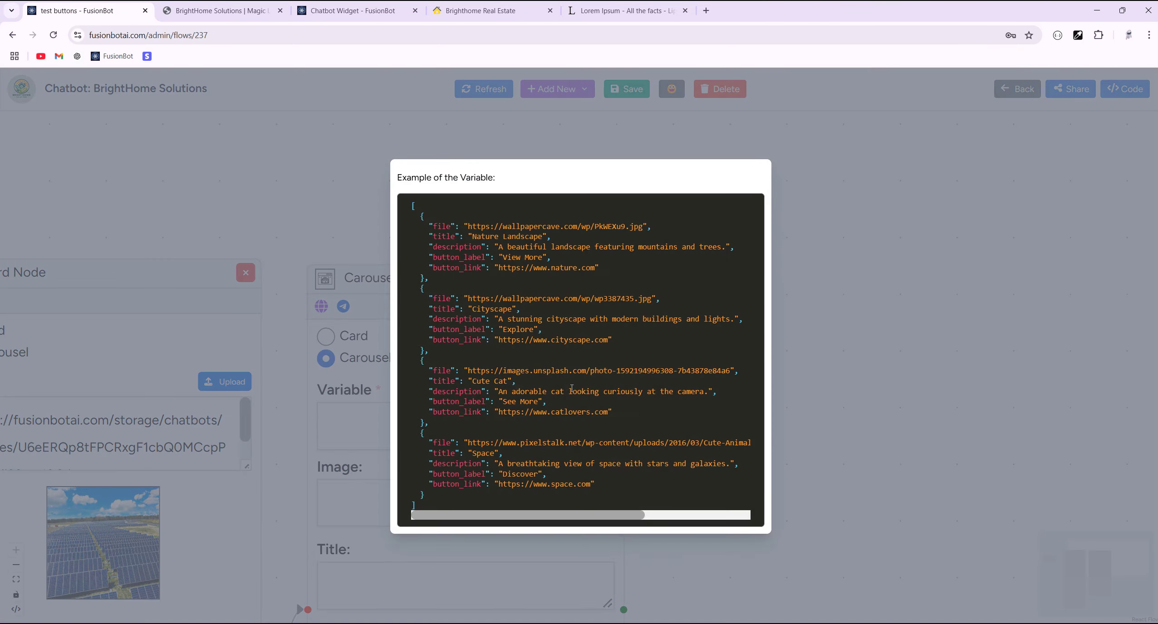
# Step: Examine the structure of the first entry in the carousel variable example and select the entire JSON array
pyautogui.moveTo(413, 208); pyautogui.dragTo(439, 494)
pyautogui.click(481, 227)
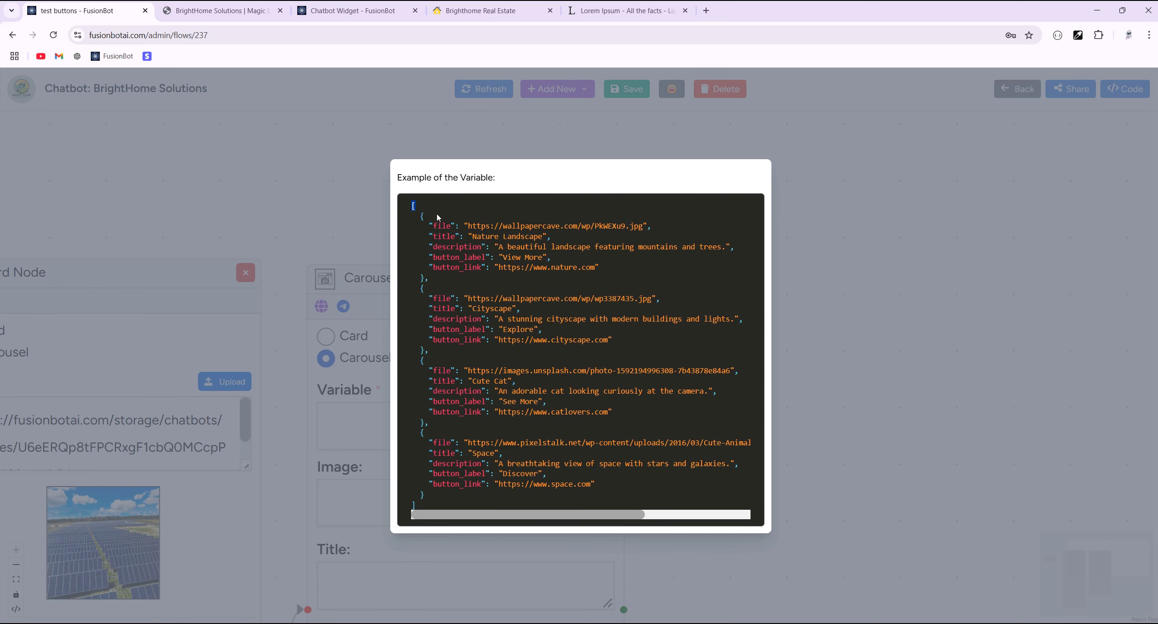
pyautogui.moveTo(433, 276); pyautogui.dragTo(422, 217)
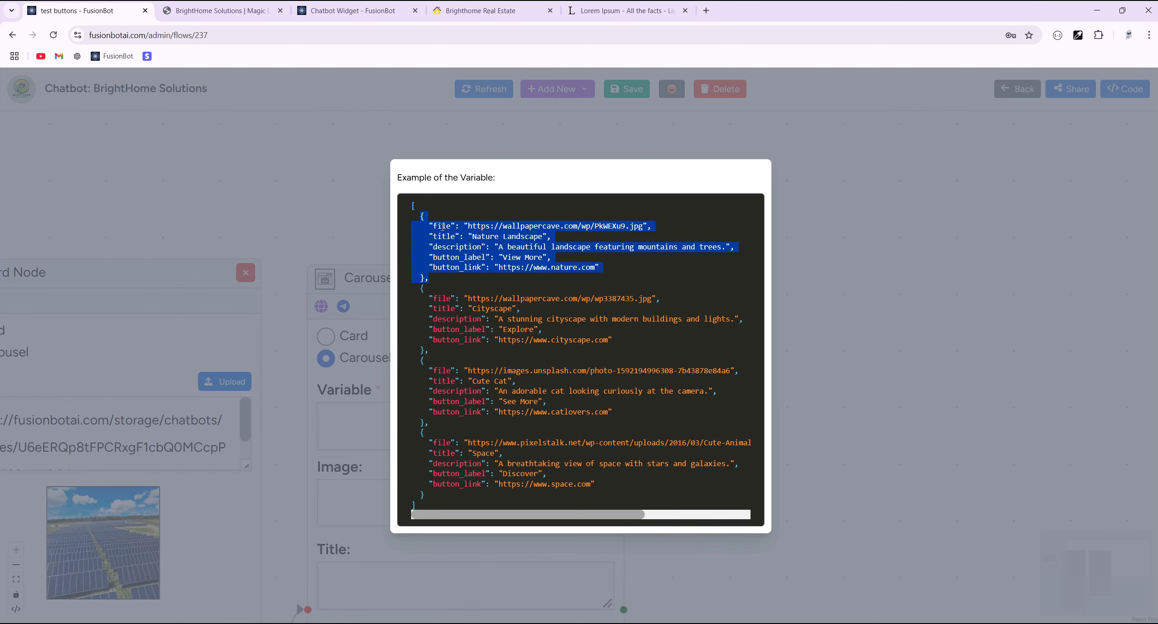
pyautogui.doubleClick(443, 226)
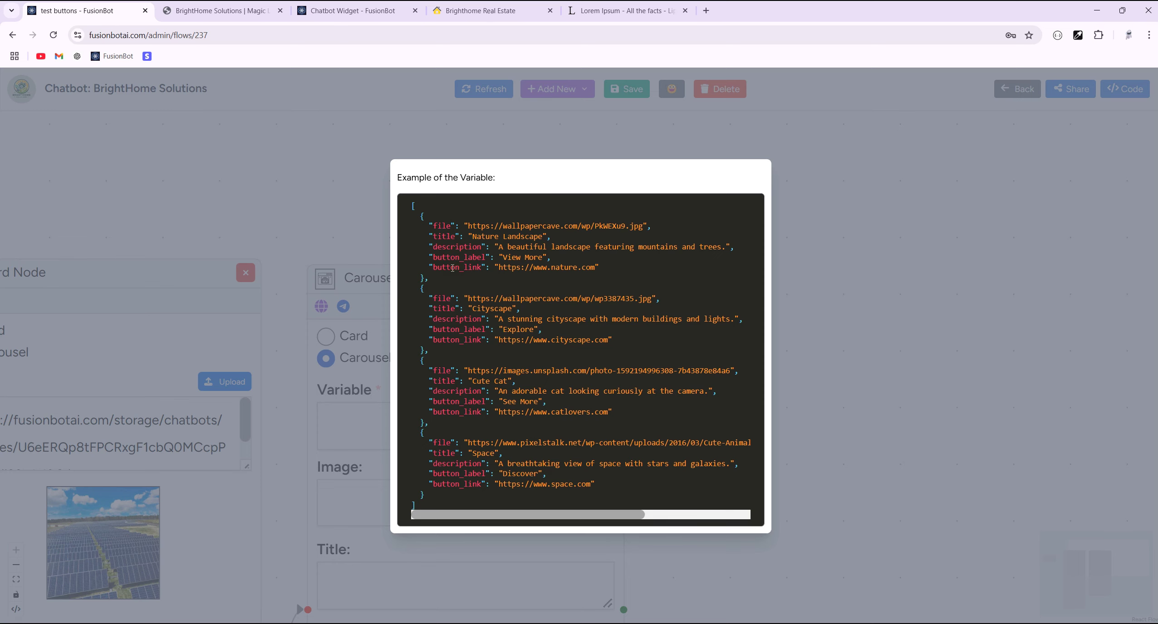
pyautogui.moveTo(411, 213); pyautogui.dragTo(455, 507)
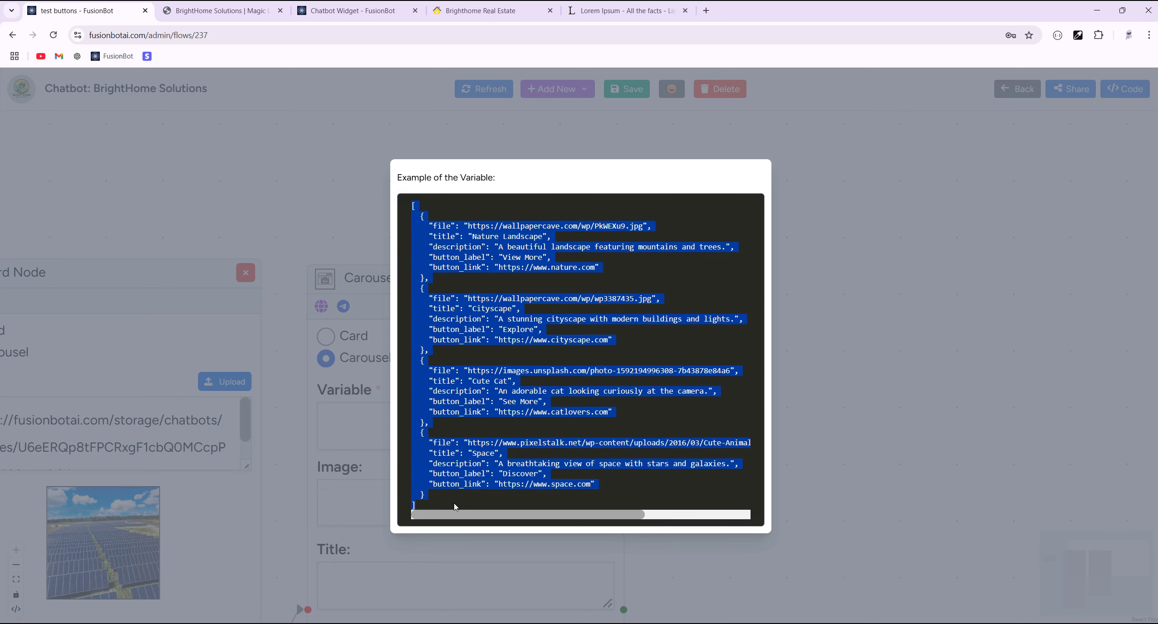
# Step: Copy the example JSON array and open the Guest 58 contact from the chatbot's refreshed contacts list
pyautogui.rightClick(475, 339)
pyautogui.click(492, 354)
pyautogui.click(932, 131)
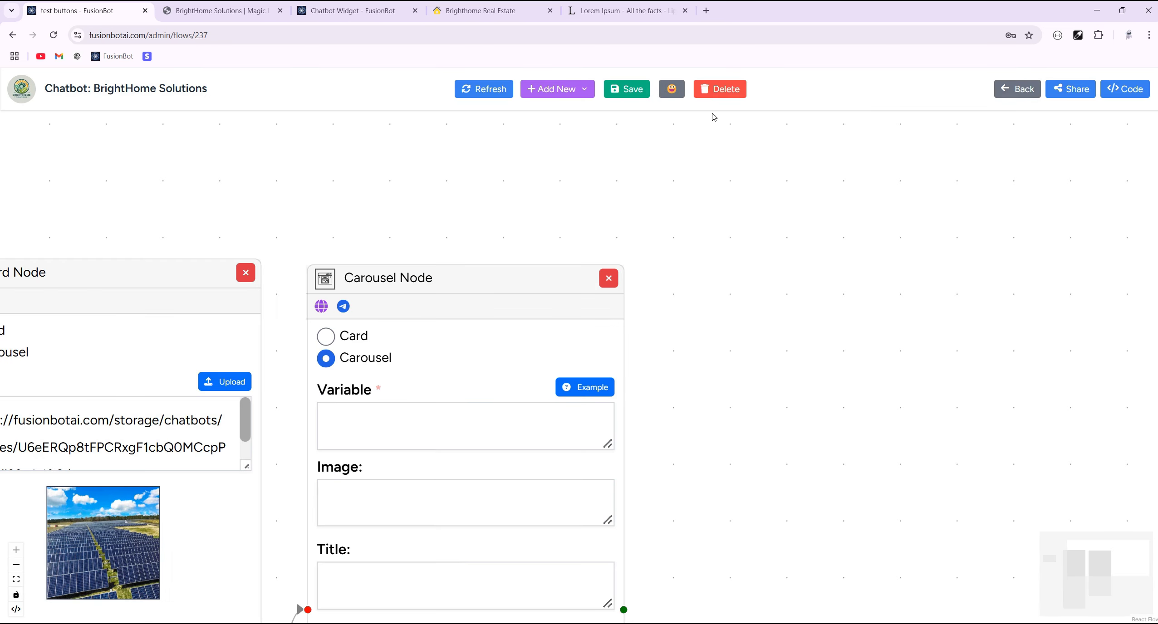
pyautogui.click(1022, 90)
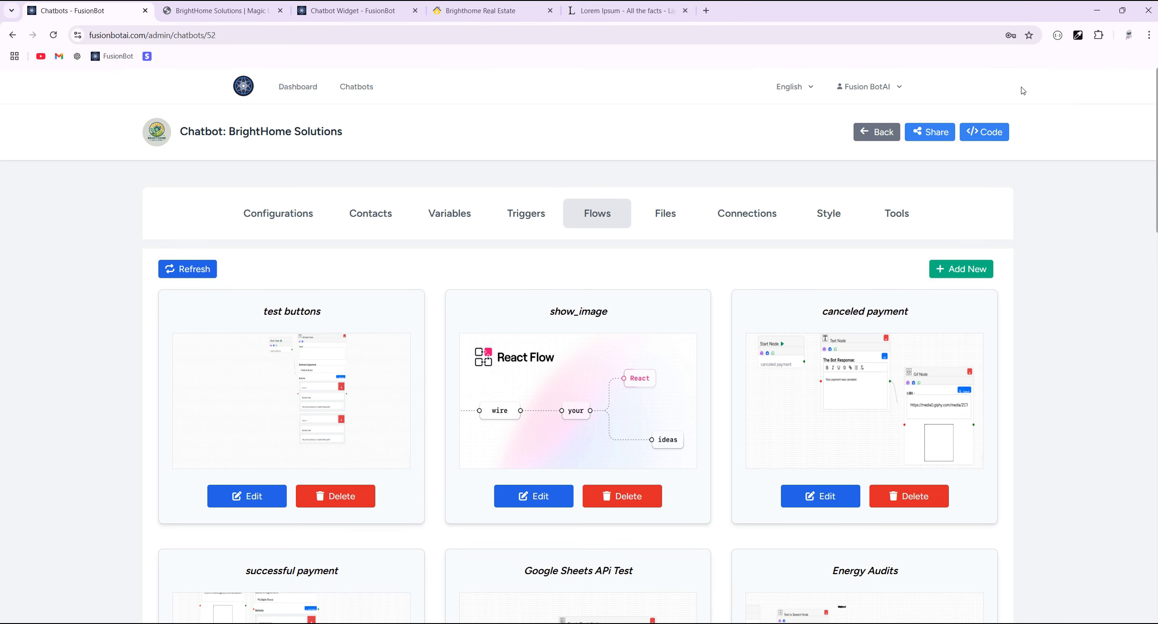
pyautogui.click(376, 218)
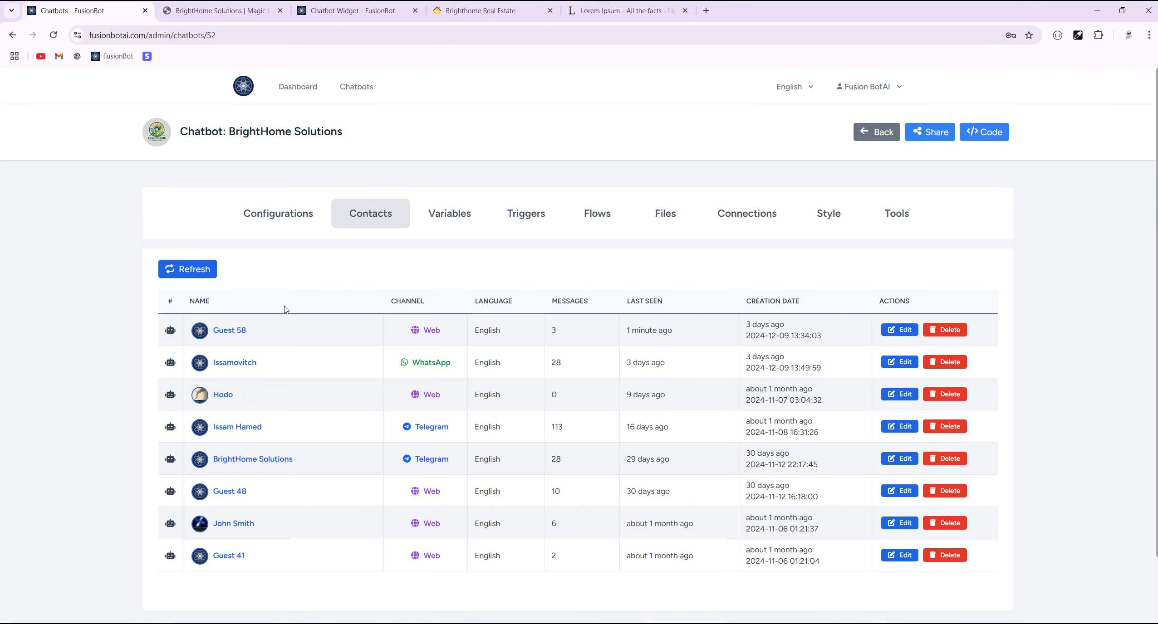
pyautogui.click(192, 270)
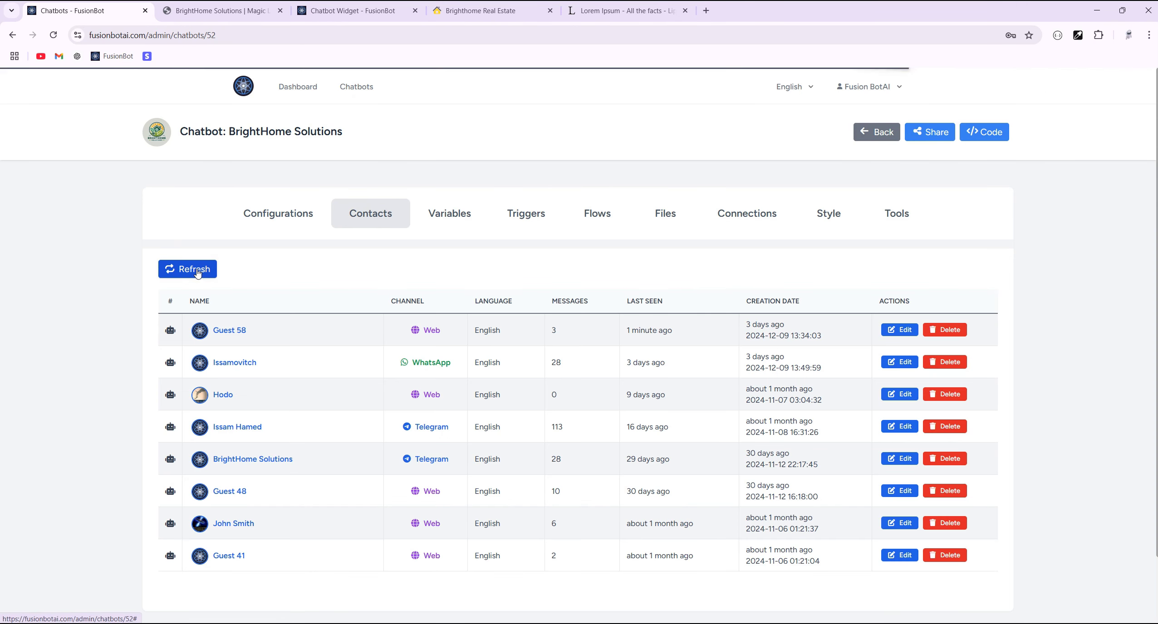
pyautogui.click(289, 337)
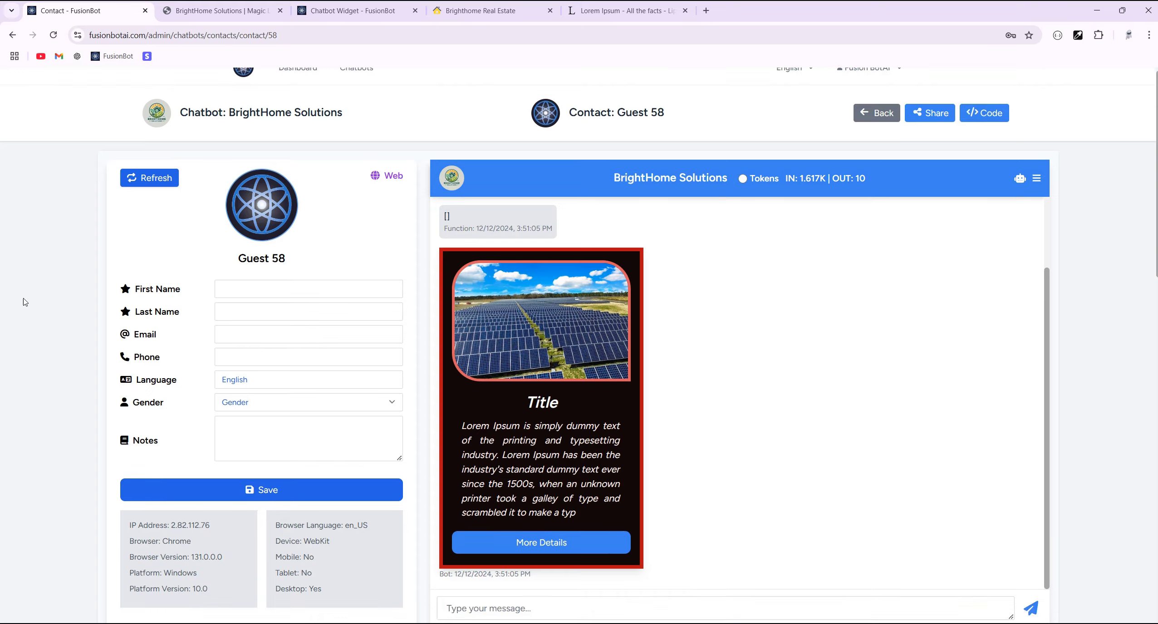
# Step: Enlarge the contact's carousel_var value field, paste the copied JSON array into it and save the value
pyautogui.scroll(-10, 146, 346)
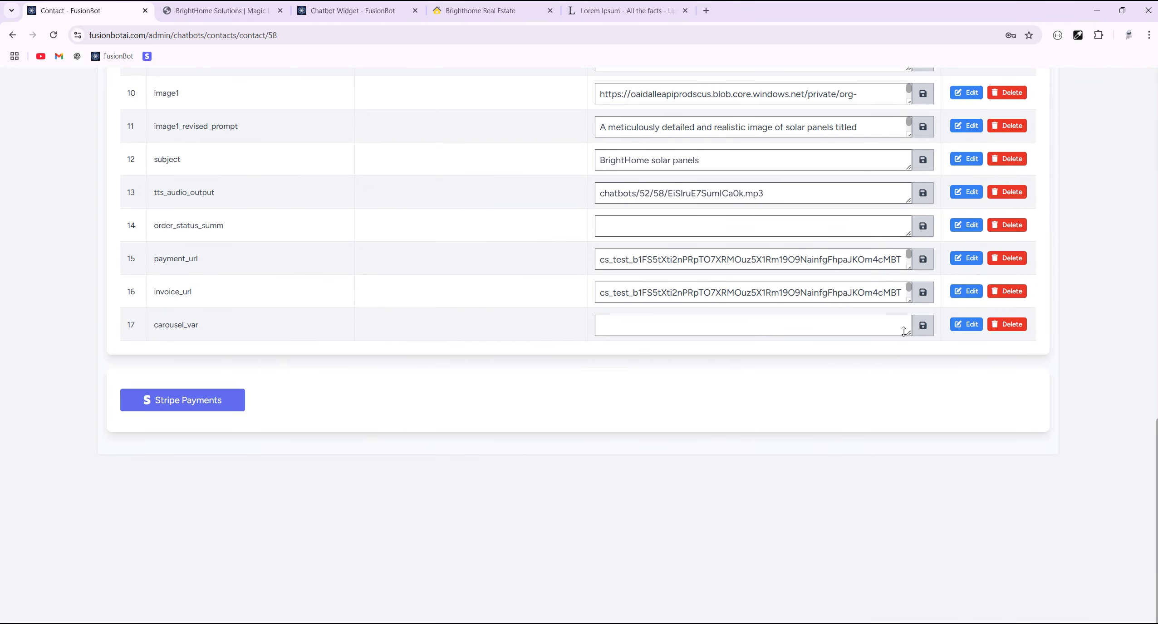
pyautogui.moveTo(903, 332); pyautogui.dragTo(857, 559)
pyautogui.rightClick(635, 334)
pyautogui.click(705, 451)
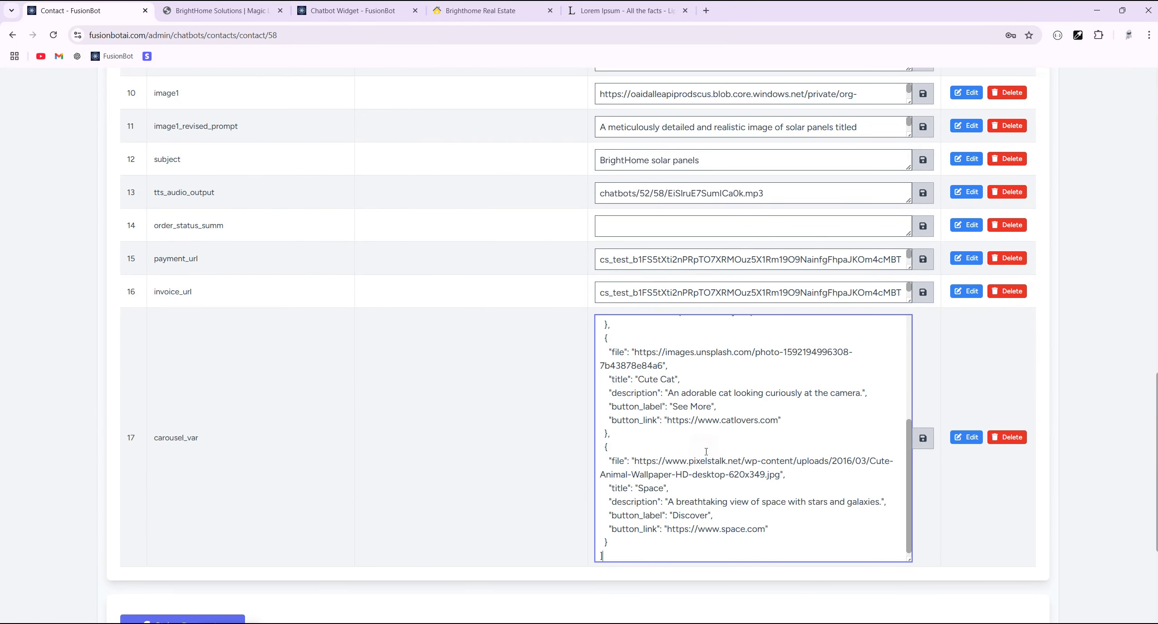
pyautogui.click(921, 441)
# Step: Return to the test buttons flow and set the Carousel node's variable to carousel_var
pyautogui.scroll(15, 482, 406)
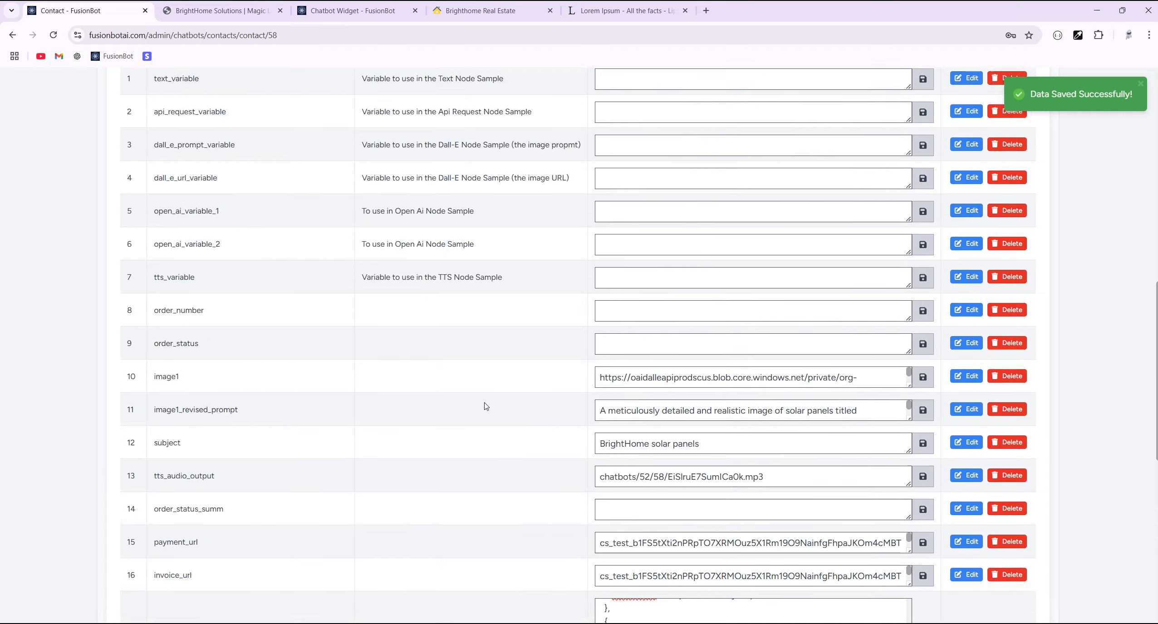
pyautogui.click(880, 93)
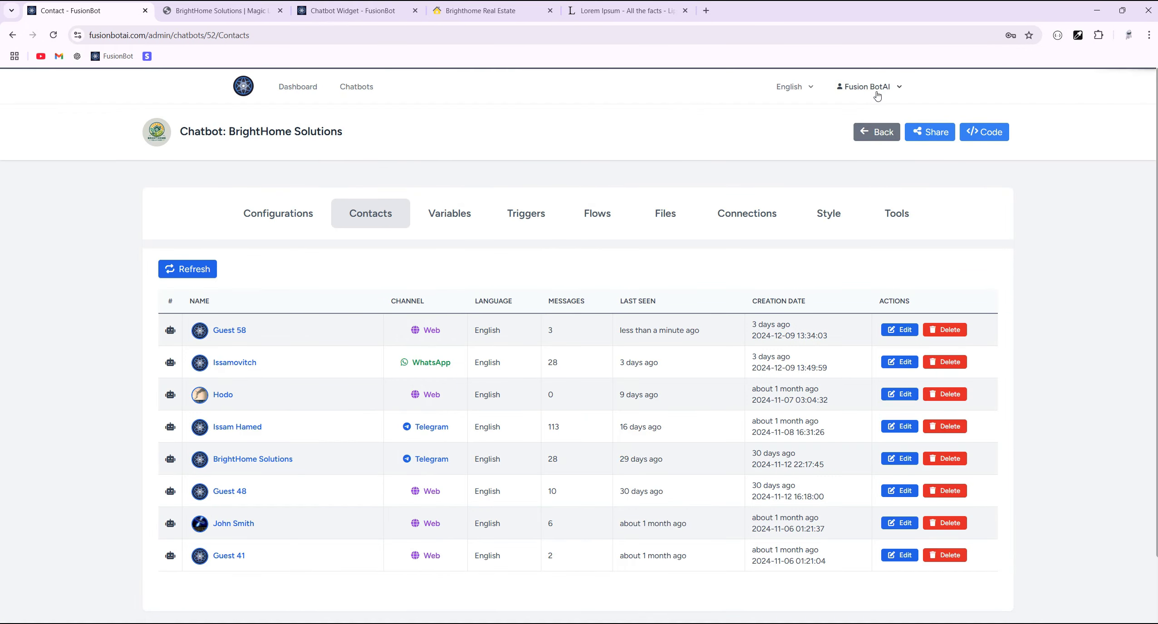
pyautogui.click(608, 221)
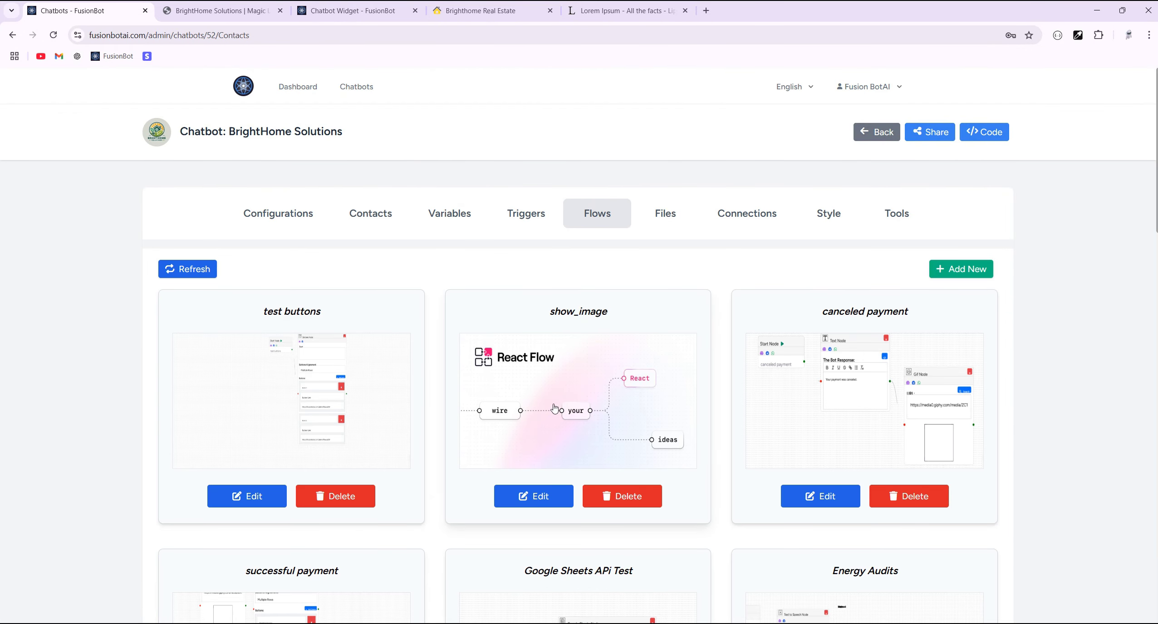
pyautogui.click(308, 385)
pyautogui.scroll(5, 909, 278)
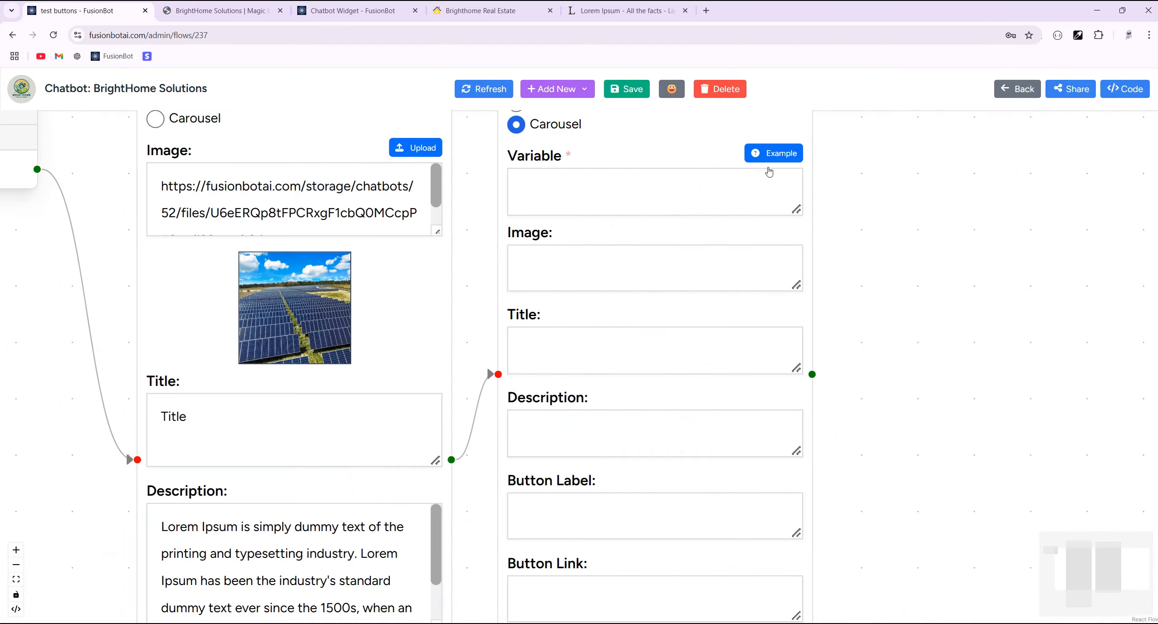
pyautogui.click(752, 188)
pyautogui.scroll(-5, 620, 367)
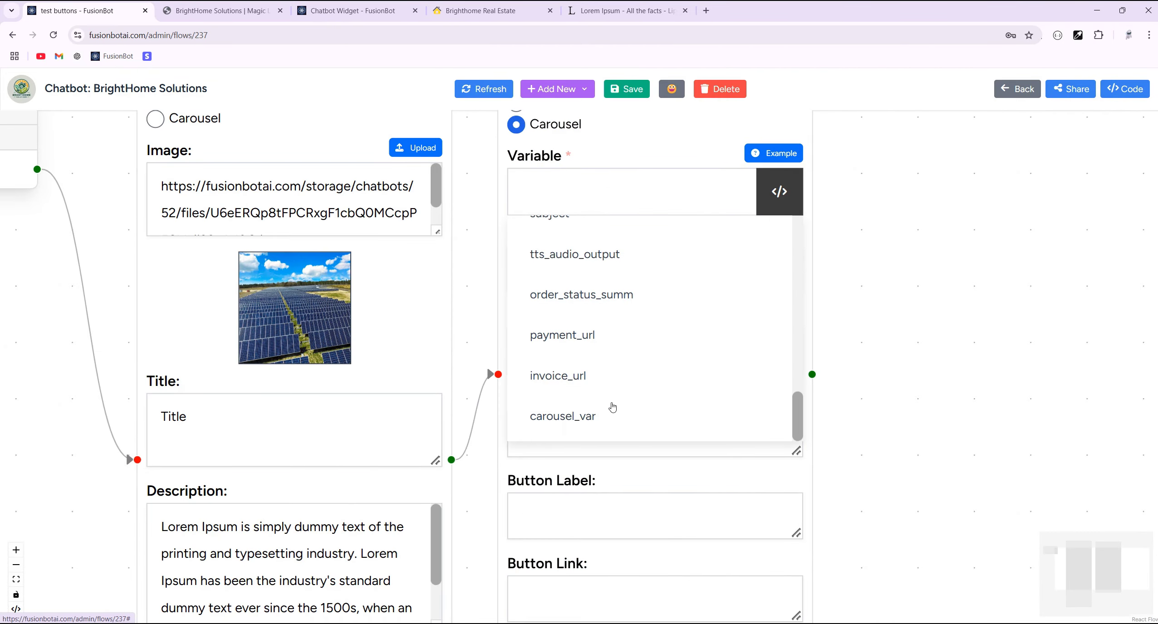
pyautogui.click(613, 405)
# Step: Copy the file key from the variable example into the Carousel node's Image field
pyautogui.click(773, 153)
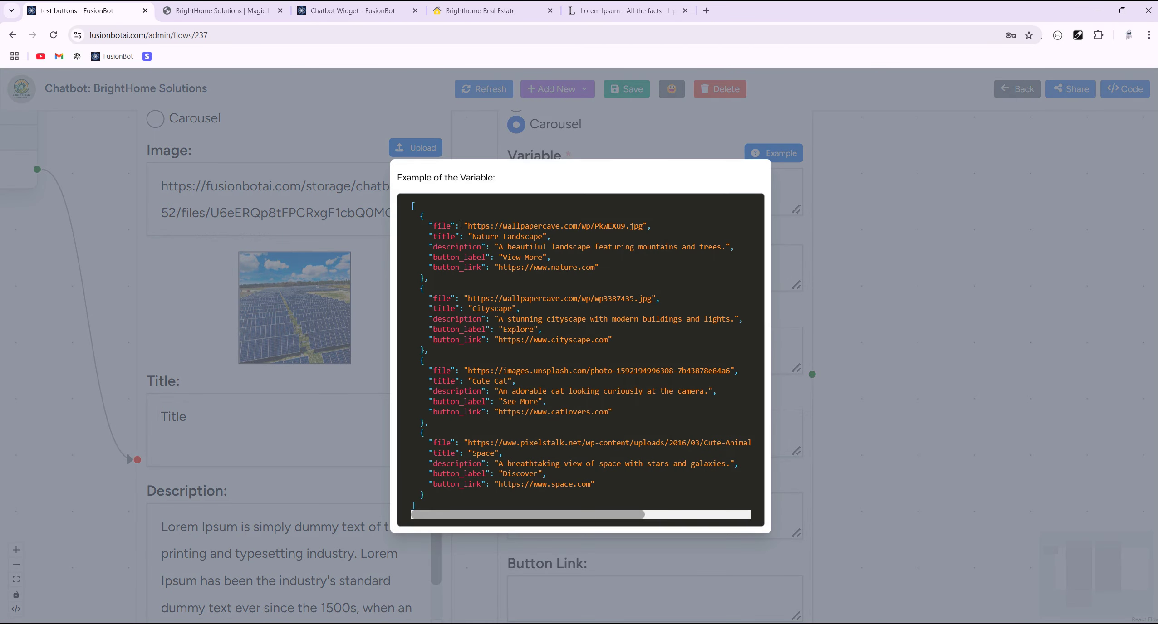
pyautogui.doubleClick(438, 226)
pyautogui.rightClick(438, 226)
pyautogui.click(464, 243)
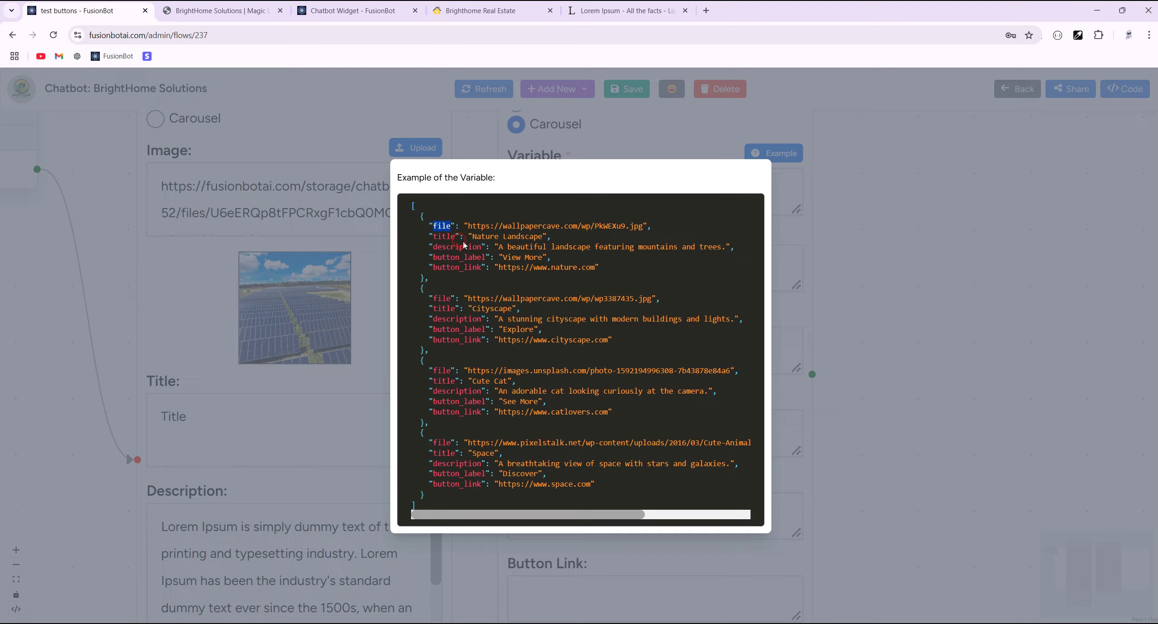
pyautogui.click(839, 276)
pyautogui.rightClick(737, 268)
pyautogui.click(615, 379)
# Step: Copy the title key from the variable example into the Carousel node's Title field
pyautogui.click(773, 153)
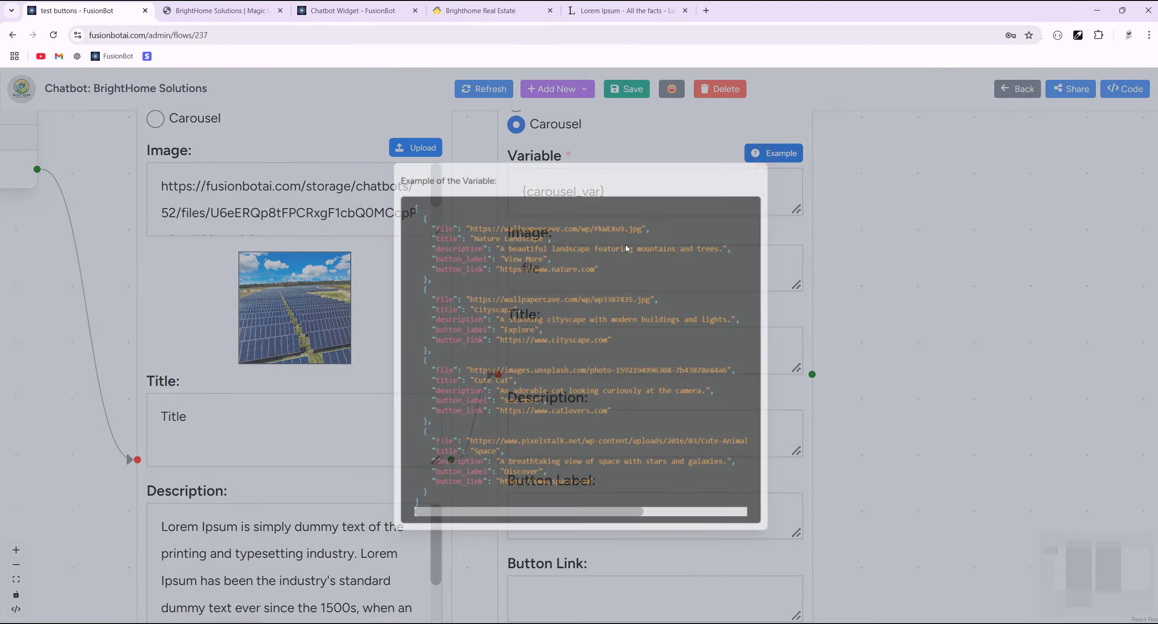
pyautogui.doubleClick(444, 233)
pyautogui.rightClick(444, 234)
pyautogui.click(594, 243)
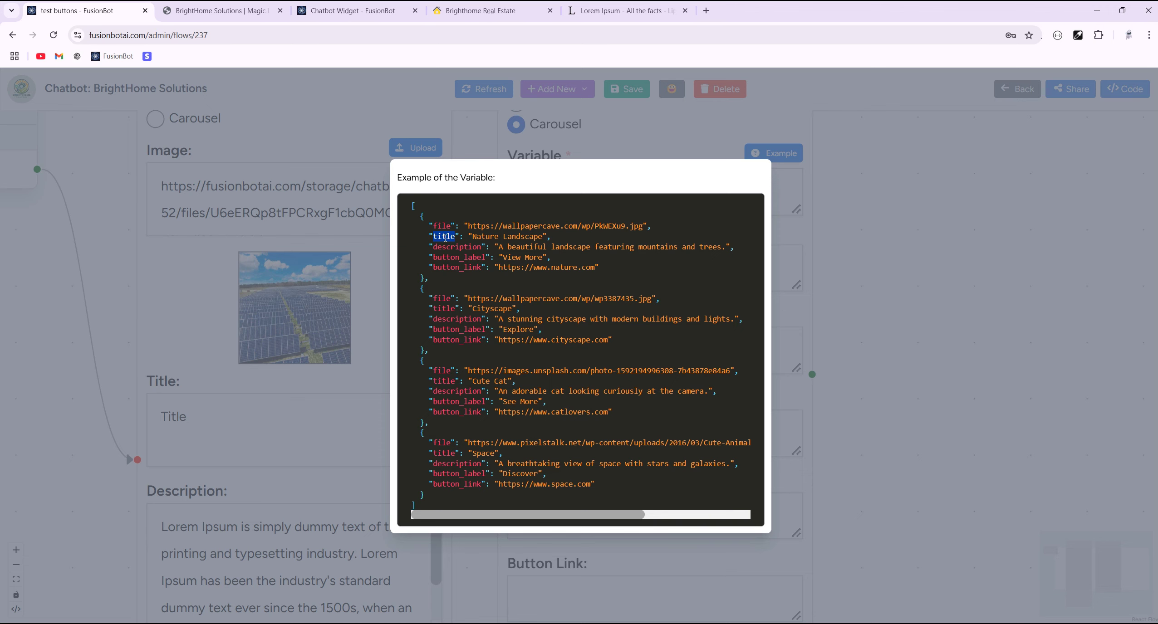
pyautogui.click(839, 290)
pyautogui.click(548, 344)
pyautogui.rightClick(543, 348)
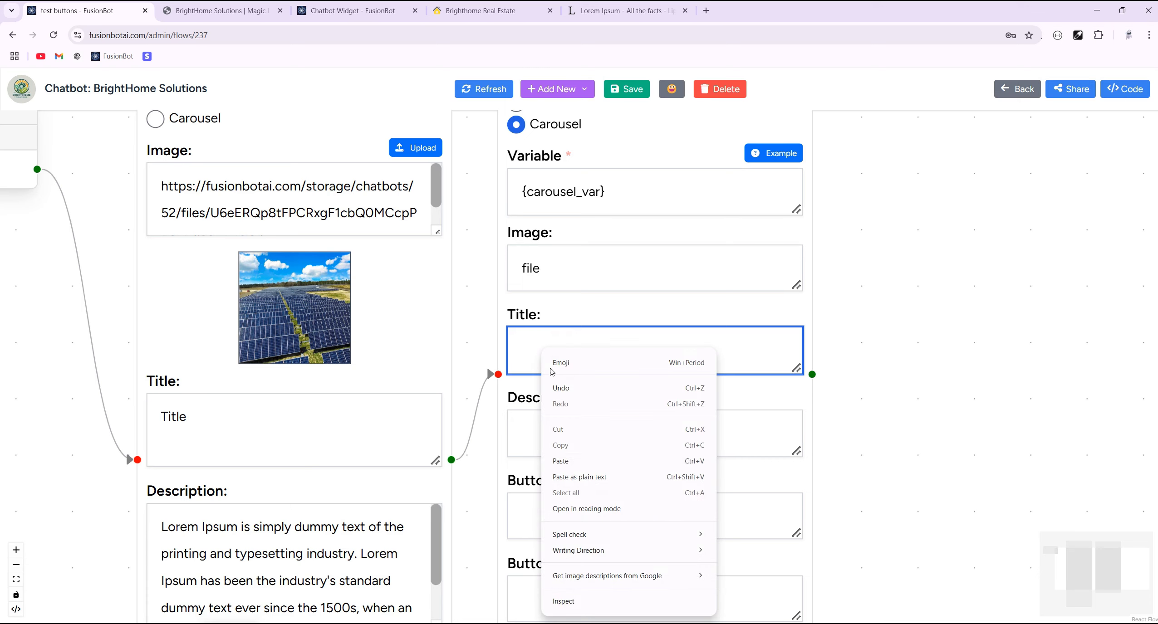
pyautogui.click(577, 462)
# Step: Copy the description key from the variable example into the Carousel node's Description field
pyautogui.click(773, 154)
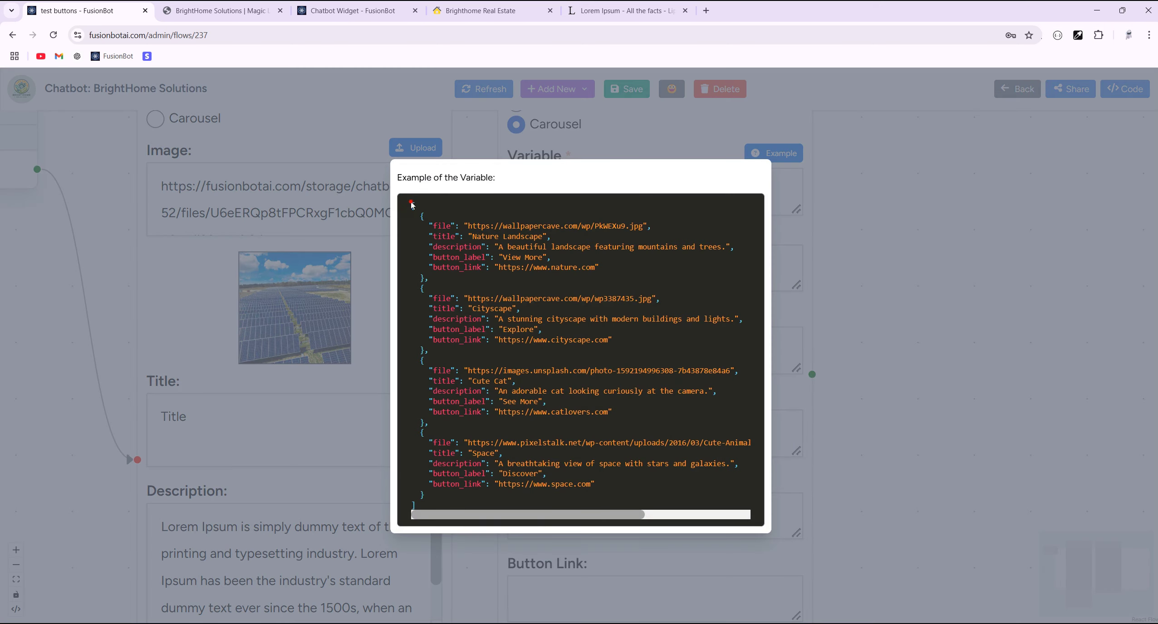
pyautogui.doubleClick(447, 248)
pyautogui.rightClick(446, 249)
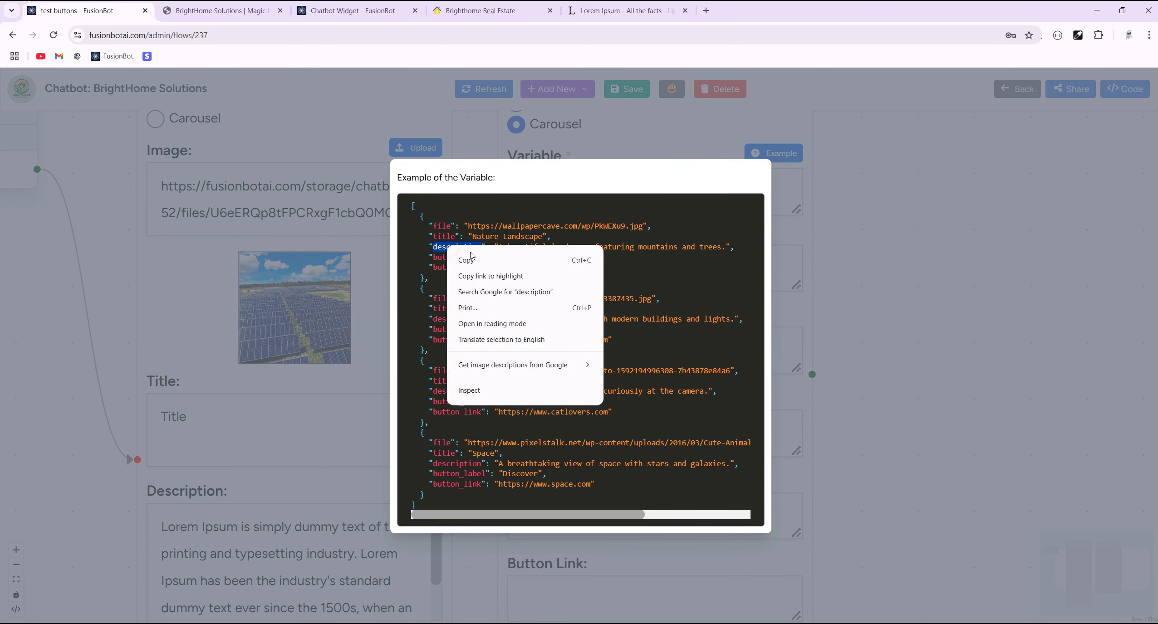
pyautogui.click(461, 256)
pyautogui.press('Escape')
pyautogui.click(555, 423)
pyautogui.rightClick(554, 423)
pyautogui.click(610, 318)
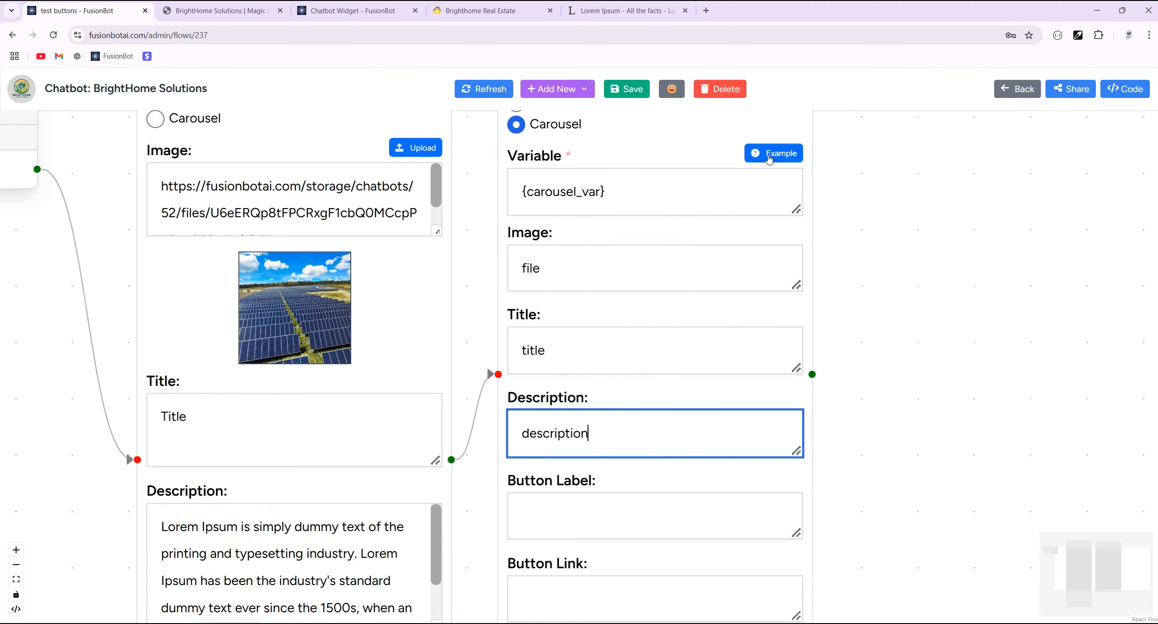
# Step: Copy the button_label key from the variable example into the Carousel node's Button Label field
pyautogui.click(771, 159)
pyautogui.doubleClick(461, 329)
pyautogui.rightClick(461, 329)
pyautogui.click(472, 336)
pyautogui.press('Escape')
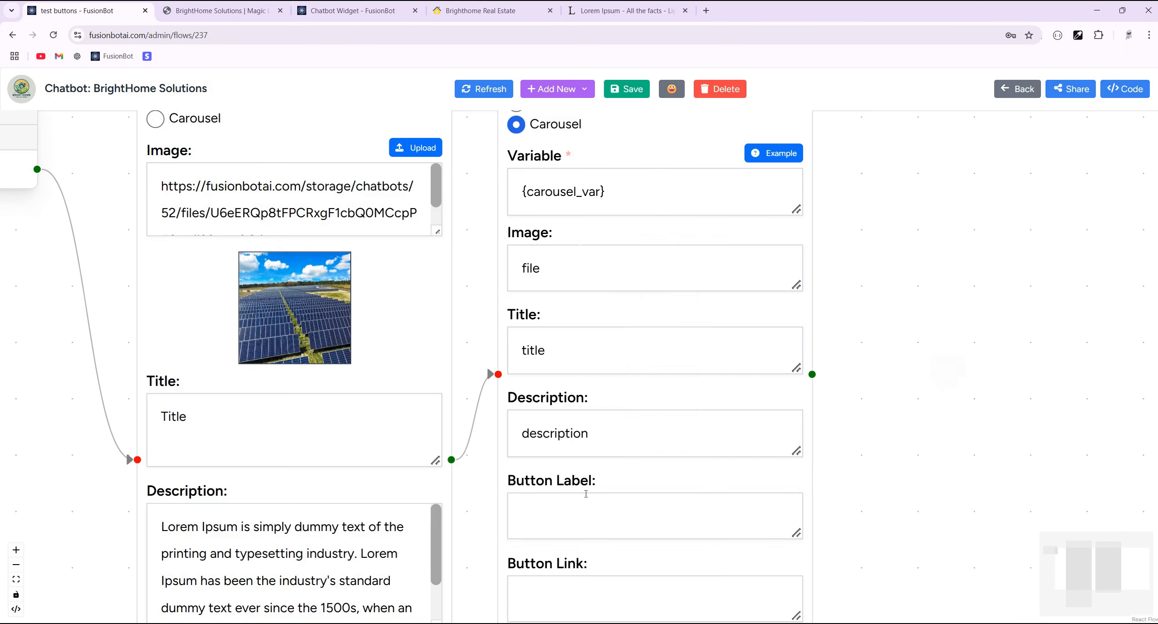
pyautogui.click(577, 511)
pyautogui.rightClick(577, 510)
pyautogui.click(603, 355)
# Step: Copy the button_link key from the variable example into the Carousel node's Button Link field and save the flow
pyautogui.click(773, 153)
pyautogui.doubleClick(456, 339)
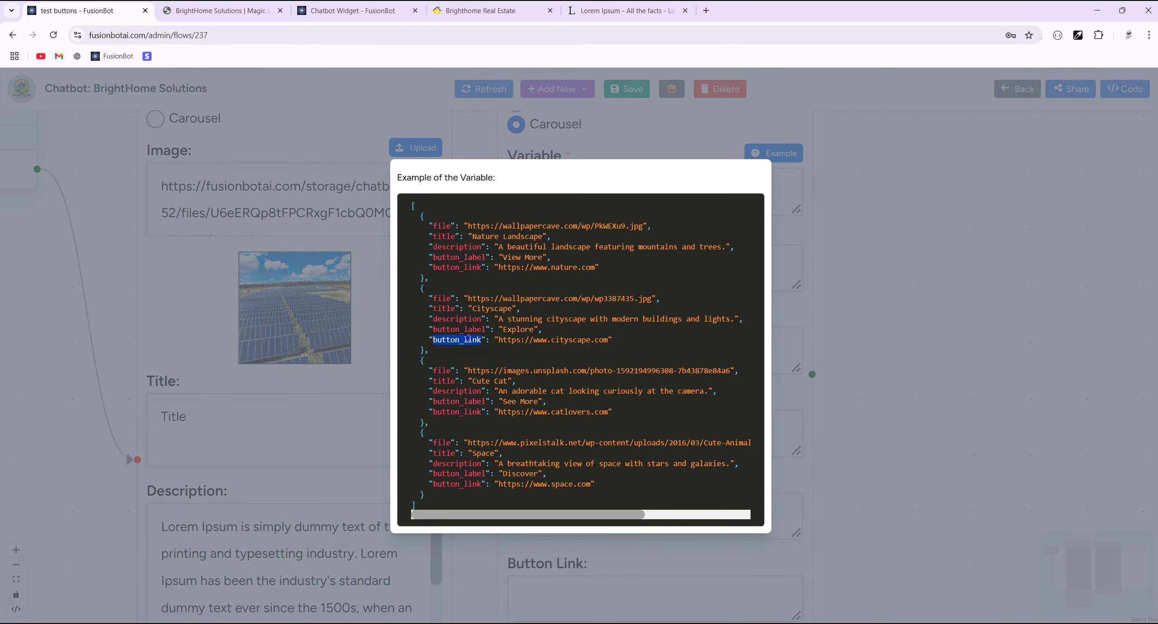
pyautogui.rightClick(457, 340)
pyautogui.click(472, 347)
pyautogui.press('Escape')
pyautogui.scroll(-5, 591, 444)
pyautogui.hscroll(3, 591, 444)
pyautogui.click(474, 404)
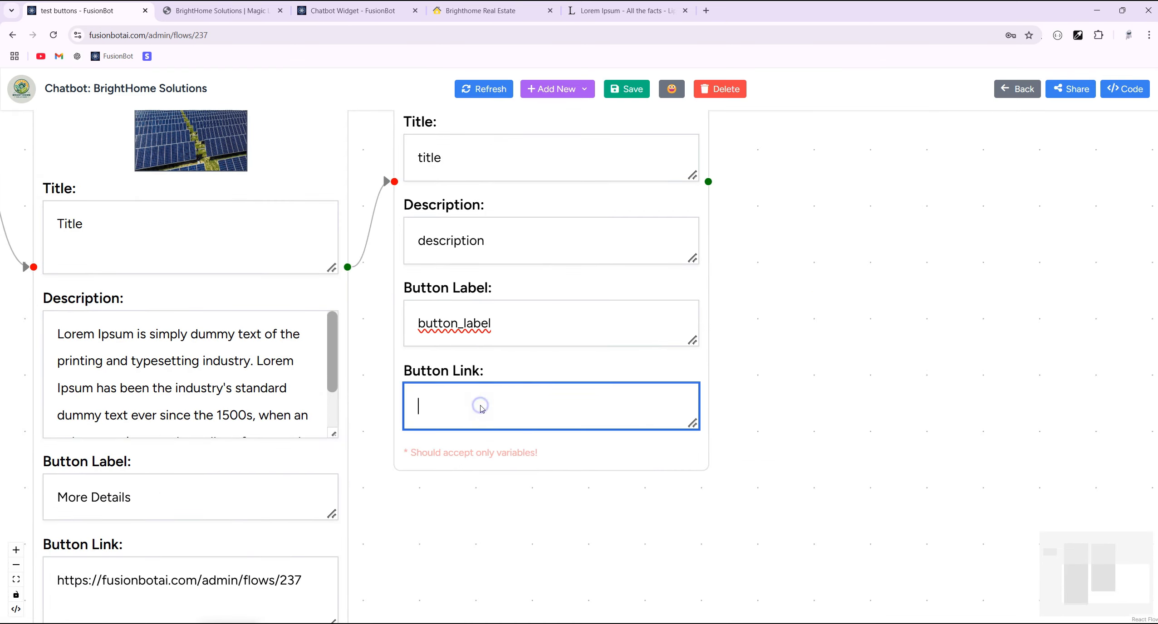
pyautogui.rightClick(474, 404)
pyautogui.click(540, 252)
pyautogui.click(638, 94)
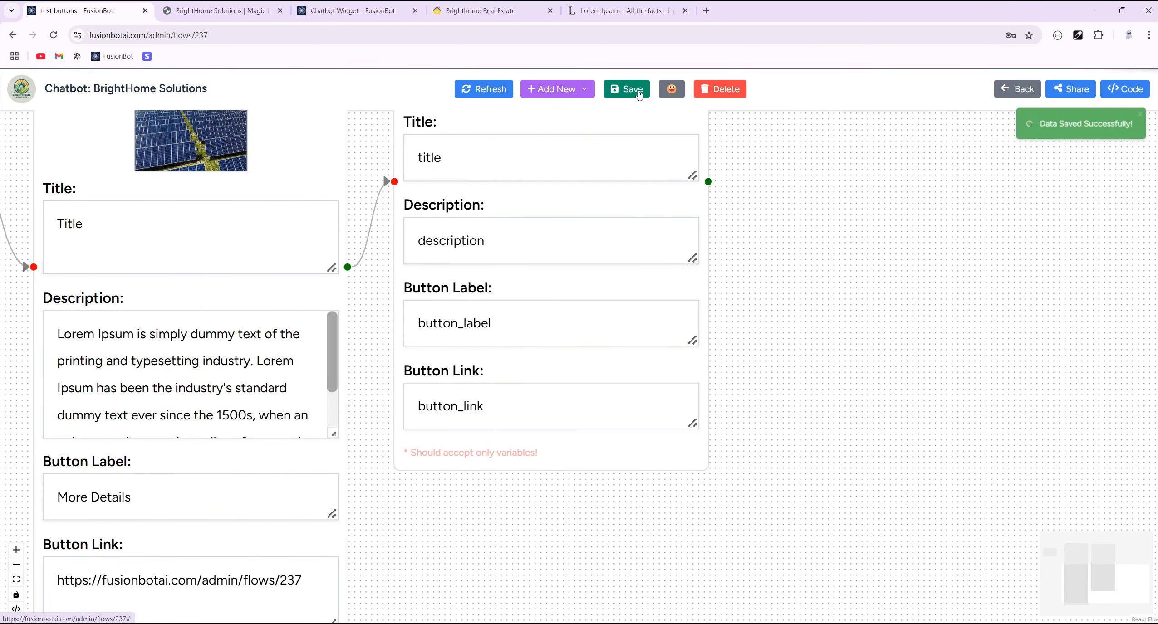
# Step: Open the full-screen chatbot from its share link and run the buttons_test trigger to check the carousel
pyautogui.click(1070, 89)
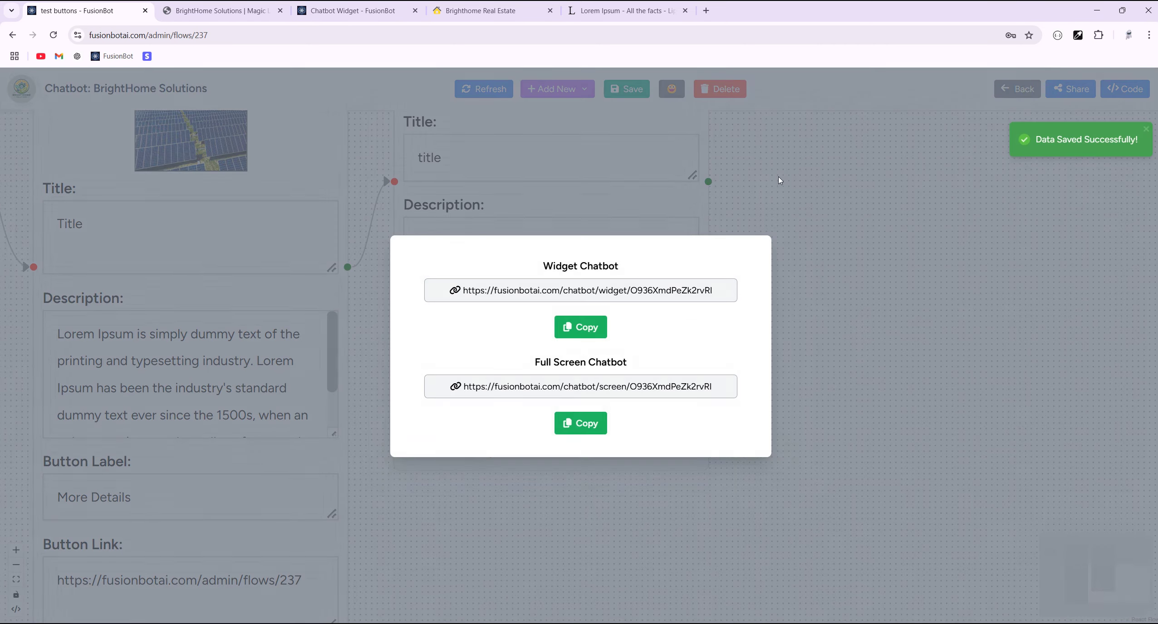
pyautogui.click(577, 386)
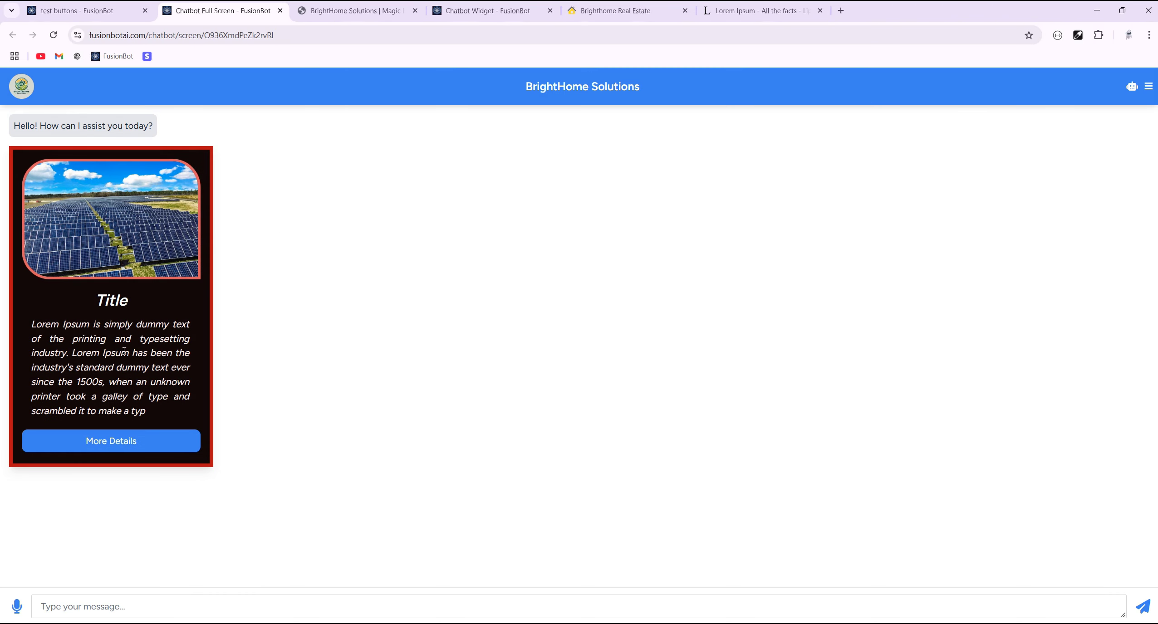
pyautogui.click(1148, 90)
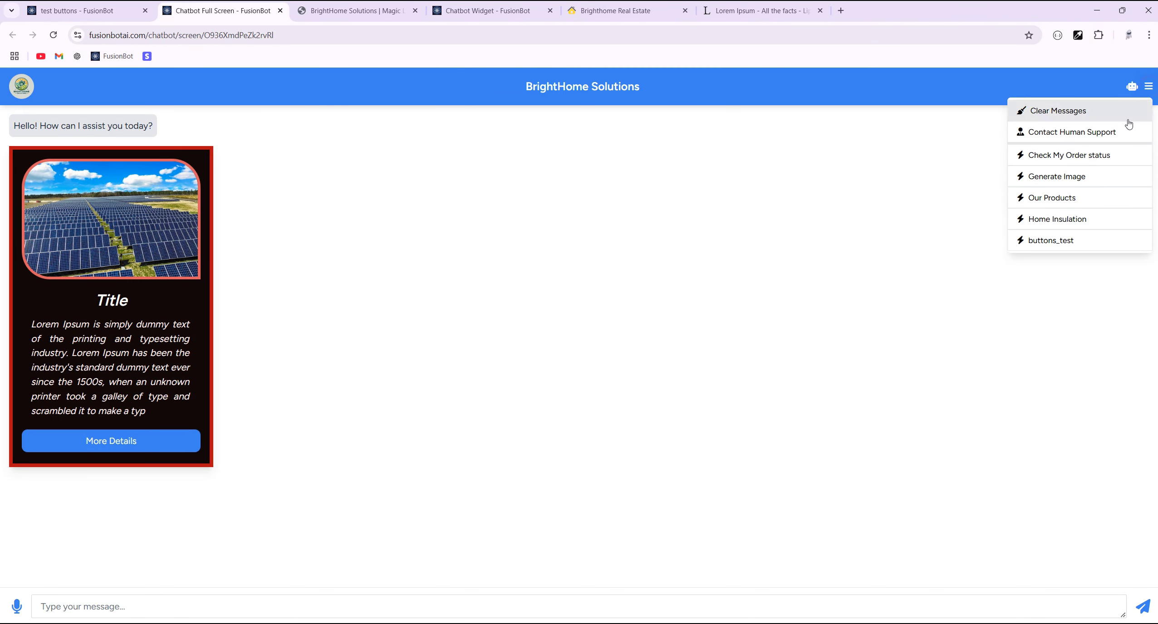
pyautogui.click(1066, 238)
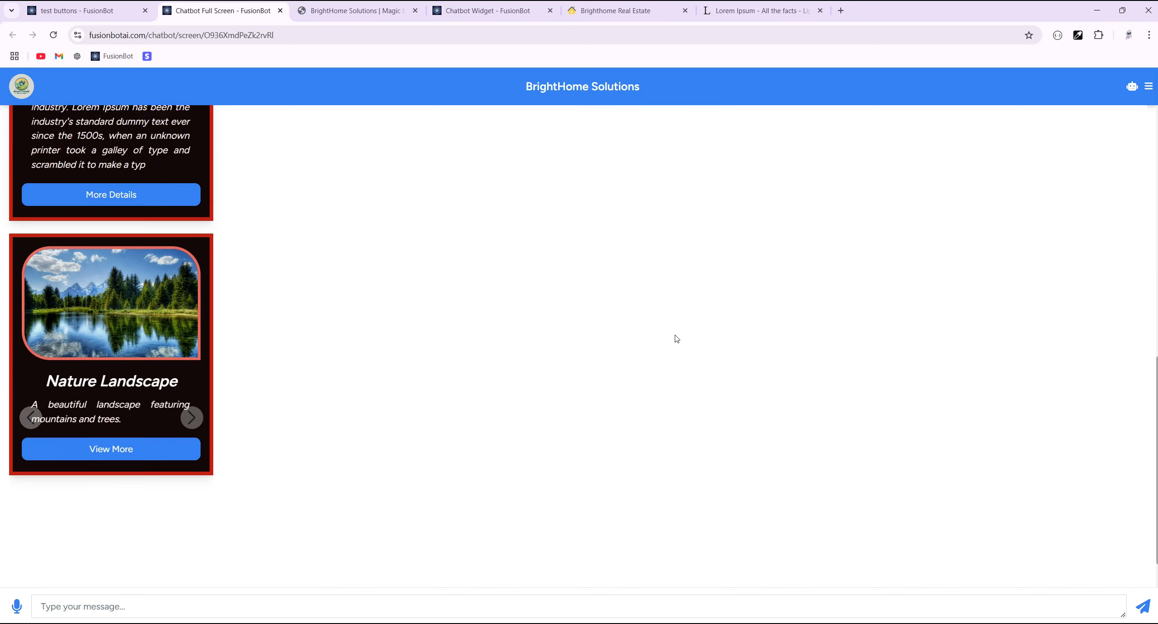
pyautogui.scroll(1, 162, 358)
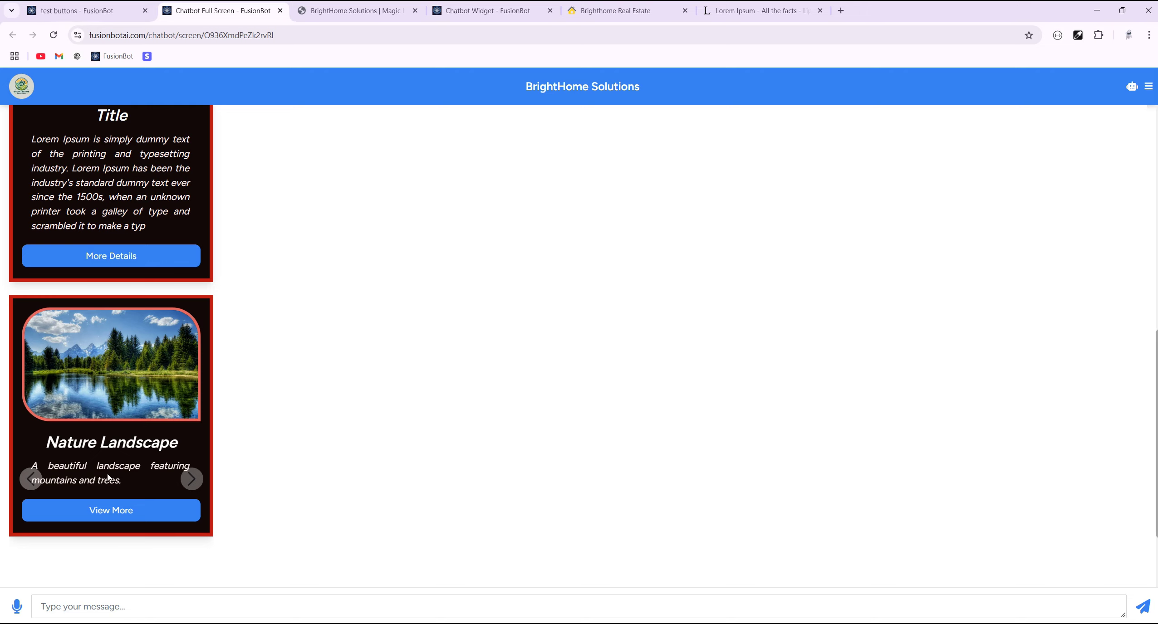
# Step: Return to the Guest 58 contact in the chatbot admin and enlarge the carousel_var value field to show its entries
pyautogui.click(80, 10)
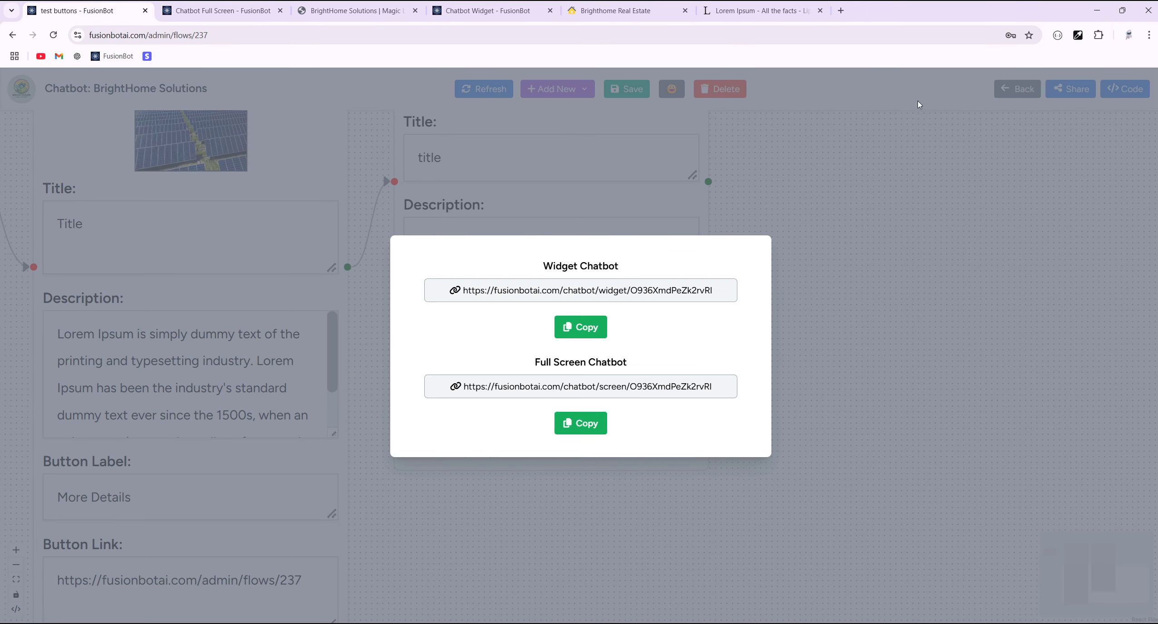
pyautogui.click(1009, 108)
pyautogui.click(1011, 90)
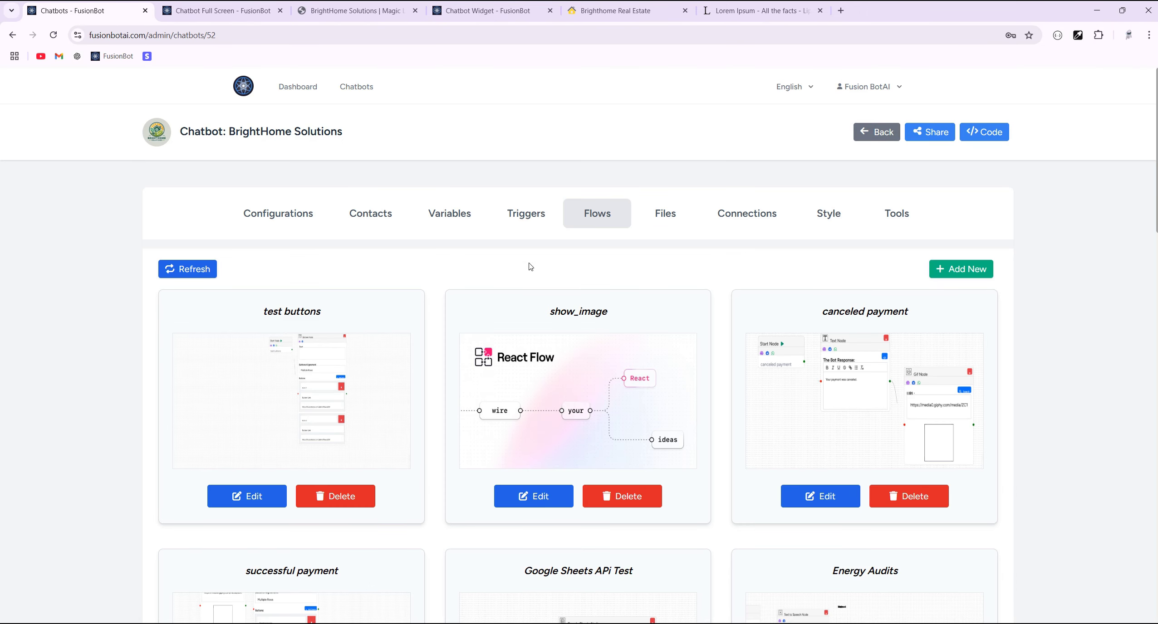
pyautogui.click(369, 213)
pyautogui.click(223, 327)
pyautogui.scroll(-15, 554, 417)
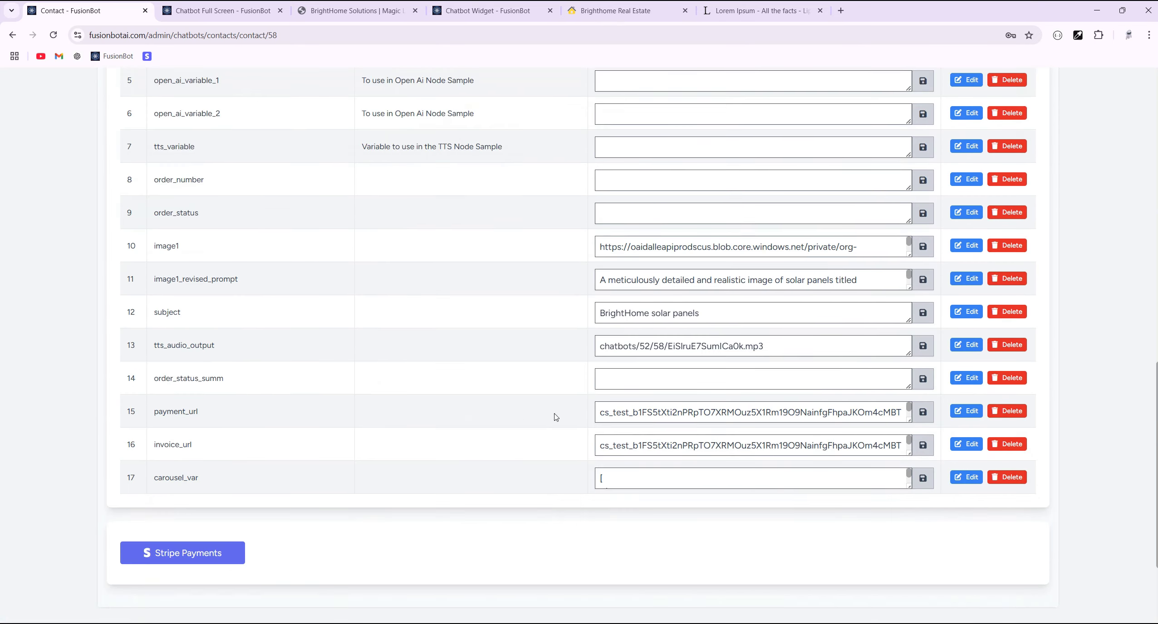
pyautogui.scroll(-2, 556, 417)
pyautogui.moveTo(909, 373); pyautogui.dragTo(909, 623)
pyautogui.scroll(-2, 1116, 381)
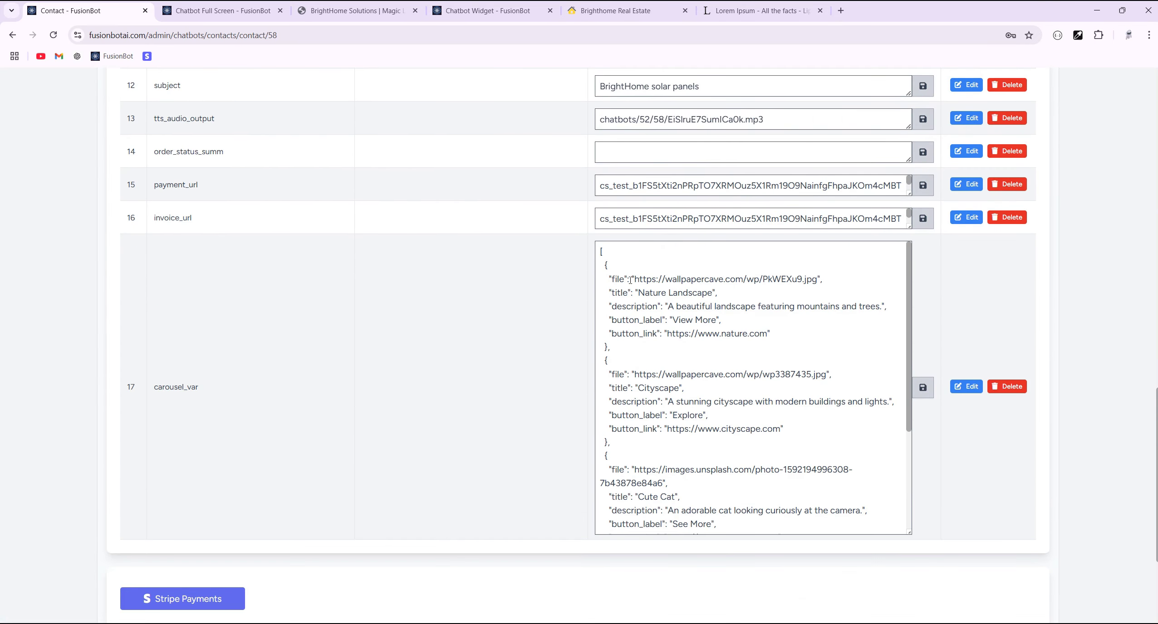
# Step: Open the Nature Landscape entry's file URL from carousel_var and compare the image with the first carousel card in the full-screen chatbot
pyautogui.moveTo(634, 278); pyautogui.dragTo(806, 277)
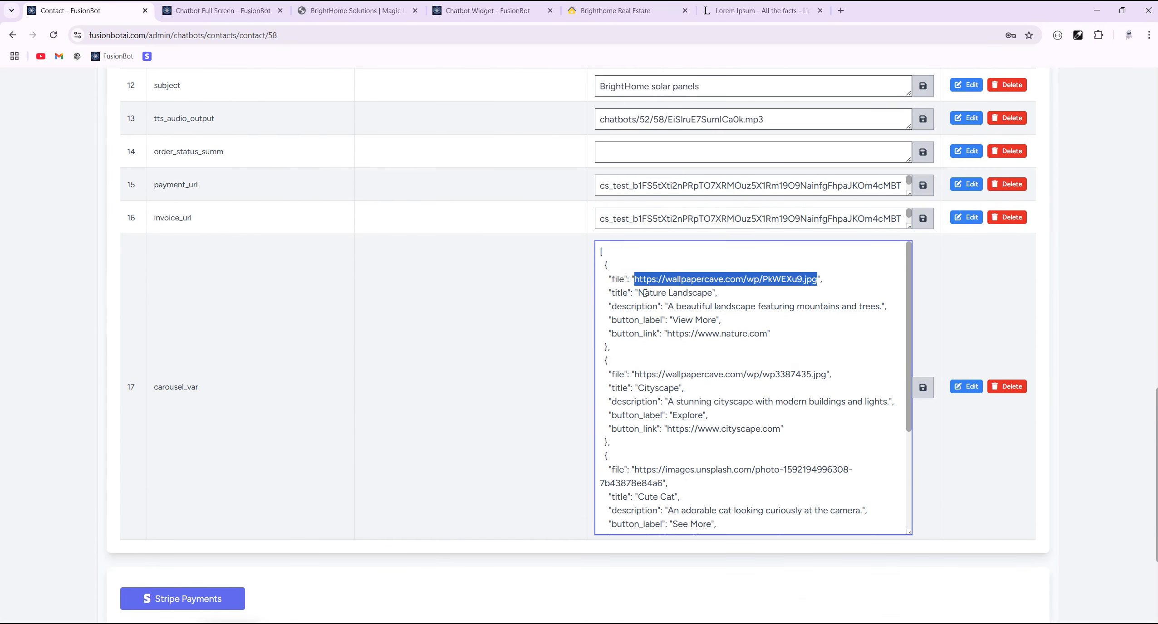
pyautogui.rightClick(745, 278)
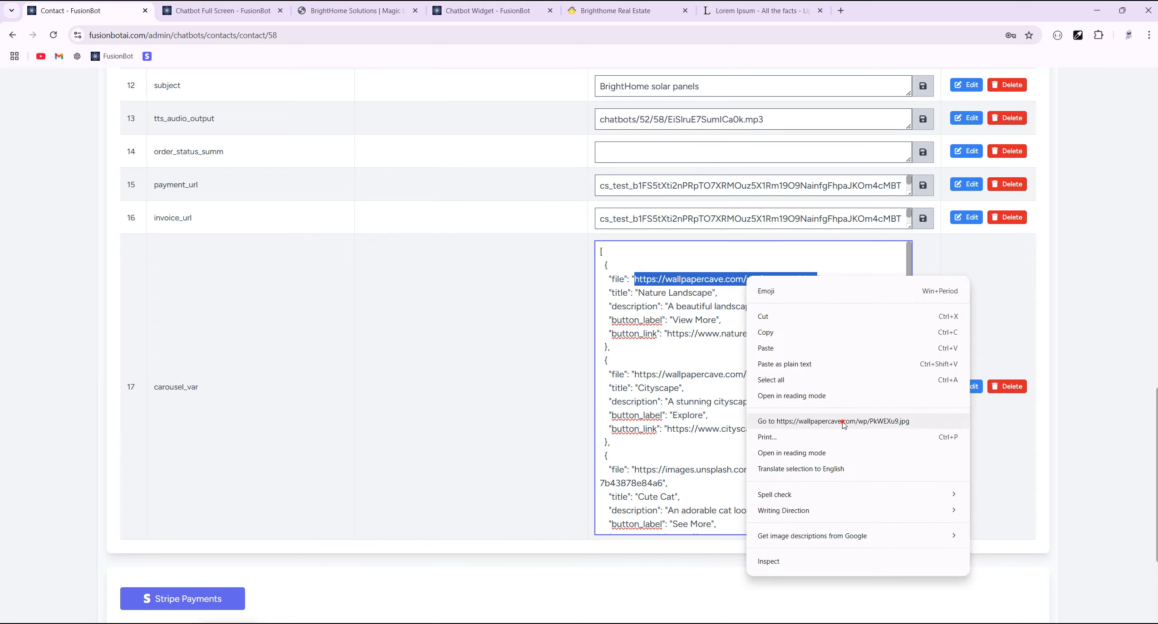
pyautogui.click(767, 421)
pyautogui.middleClick(205, 16)
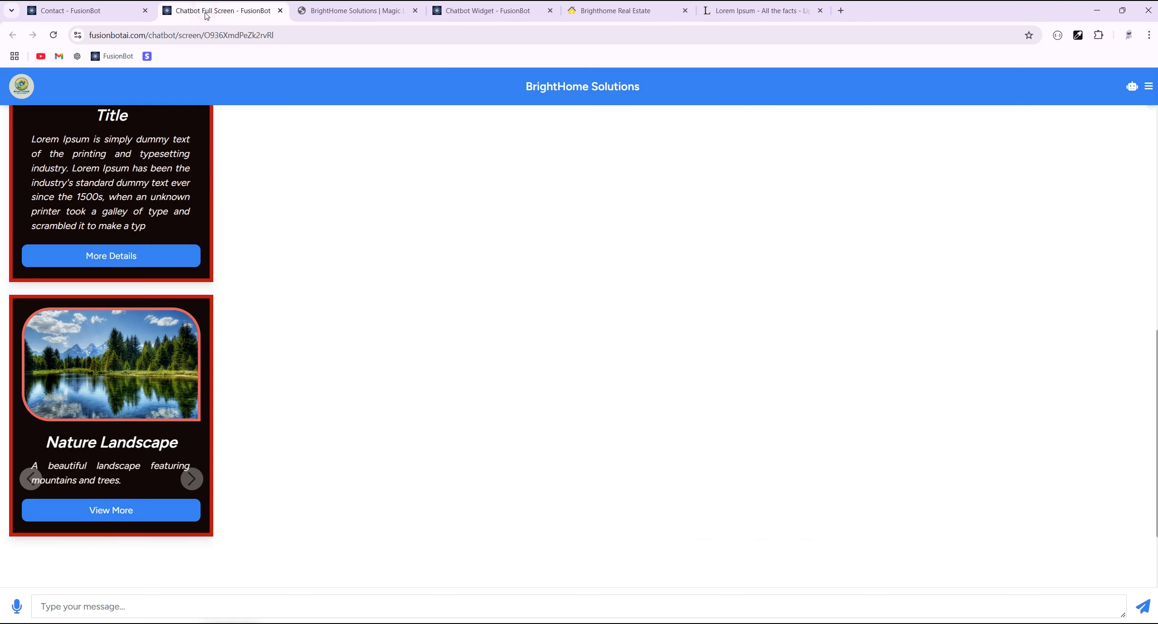
pyautogui.click(75, 10)
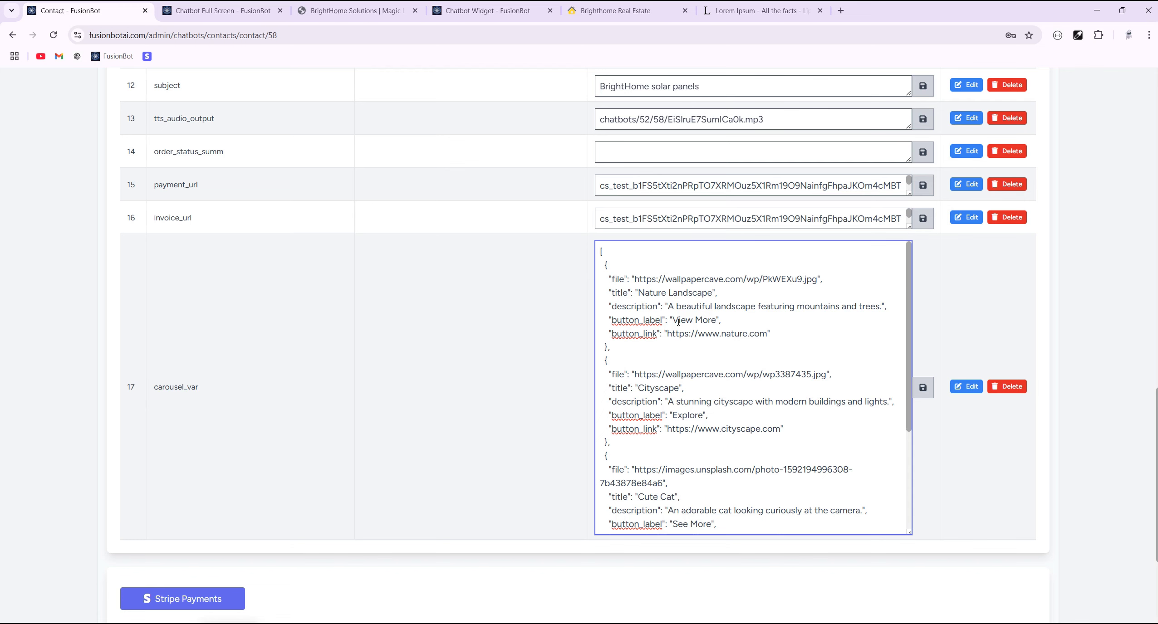
# Step: Check the first entry's button_link against the page opened by the Nature Landscape card's View More button, and close that page
pyautogui.moveTo(673, 321)
pyautogui.mouseDown()
pyautogui.moveTo(709, 320)
pyautogui.moveTo(674, 335)
pyautogui.mouseUp()
pyautogui.click(189, 12)
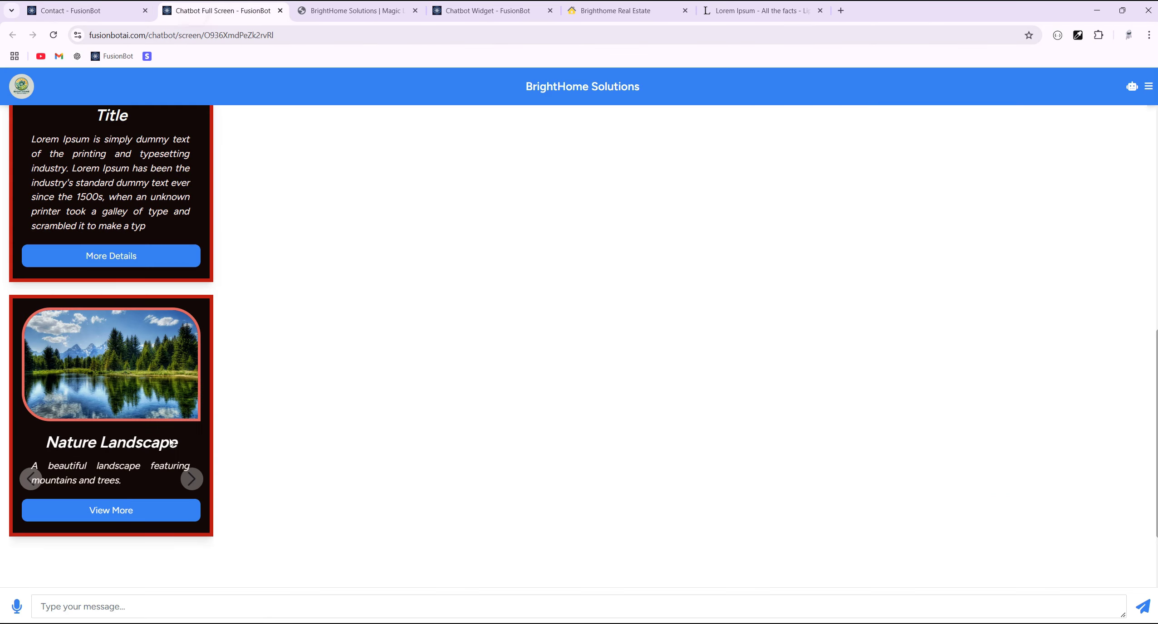
pyautogui.click(100, 510)
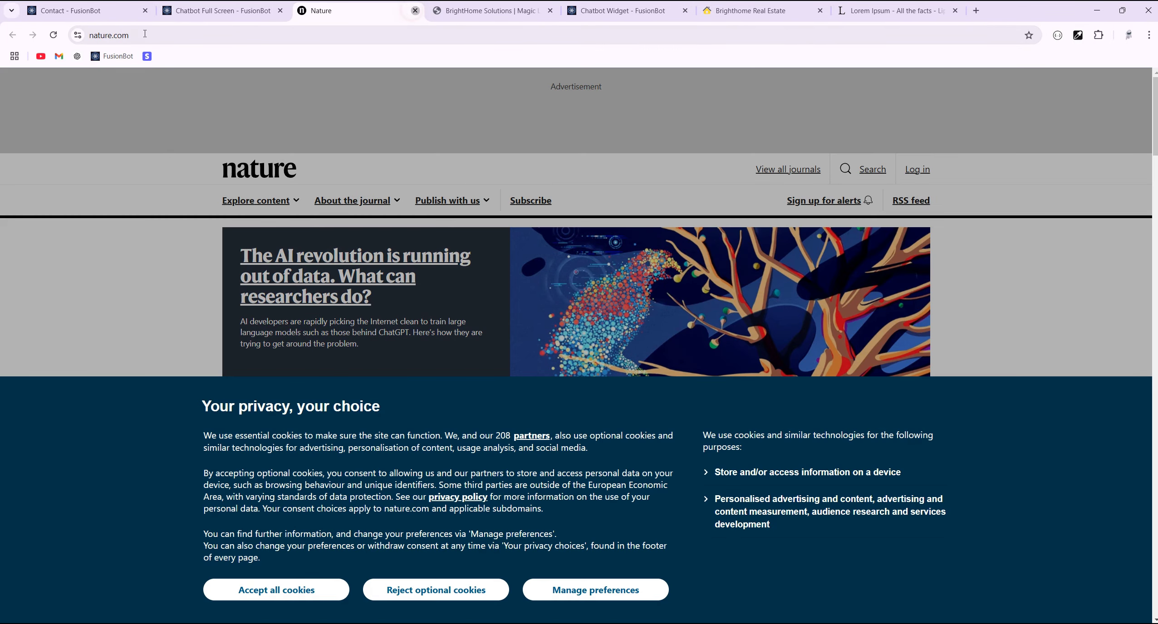
pyautogui.click(414, 10)
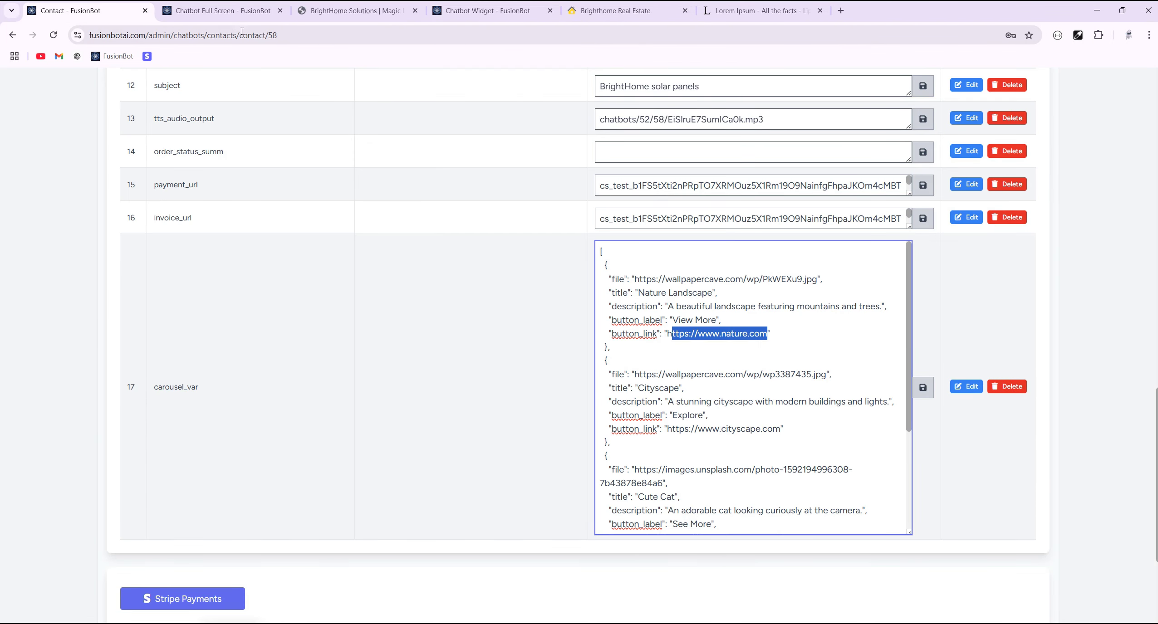
# Step: Return to the full-screen chatbot and browse the carousel through the Cityscape and Cute Cat cards
pyautogui.click(230, 13)
pyautogui.click(199, 484)
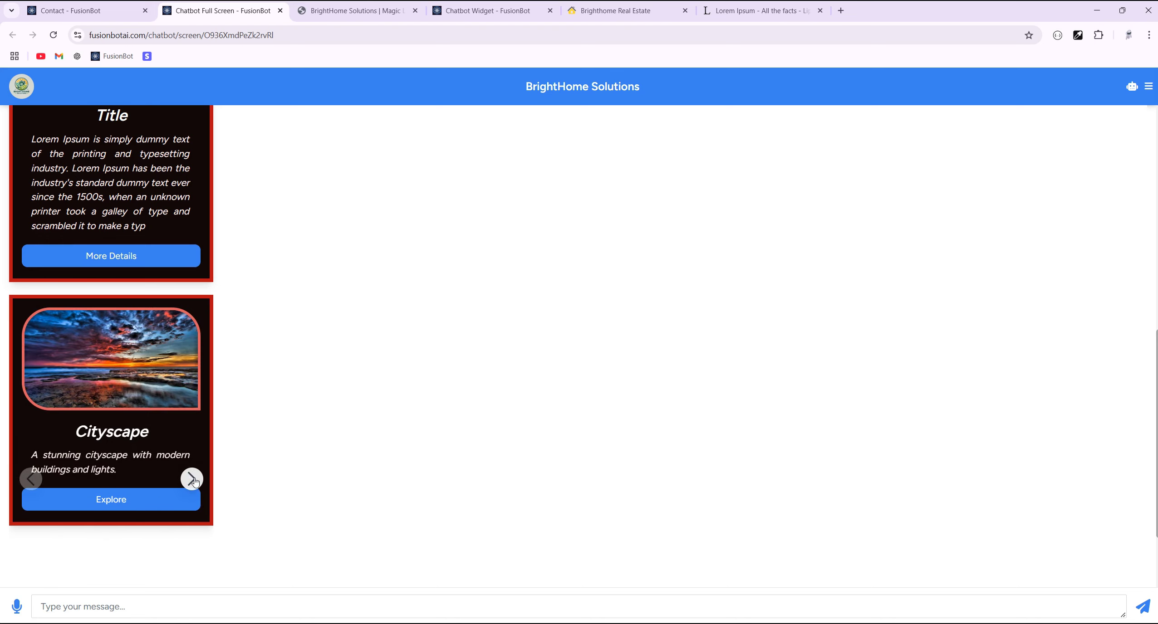
pyautogui.click(195, 481)
pyautogui.scroll(-2, 180, 465)
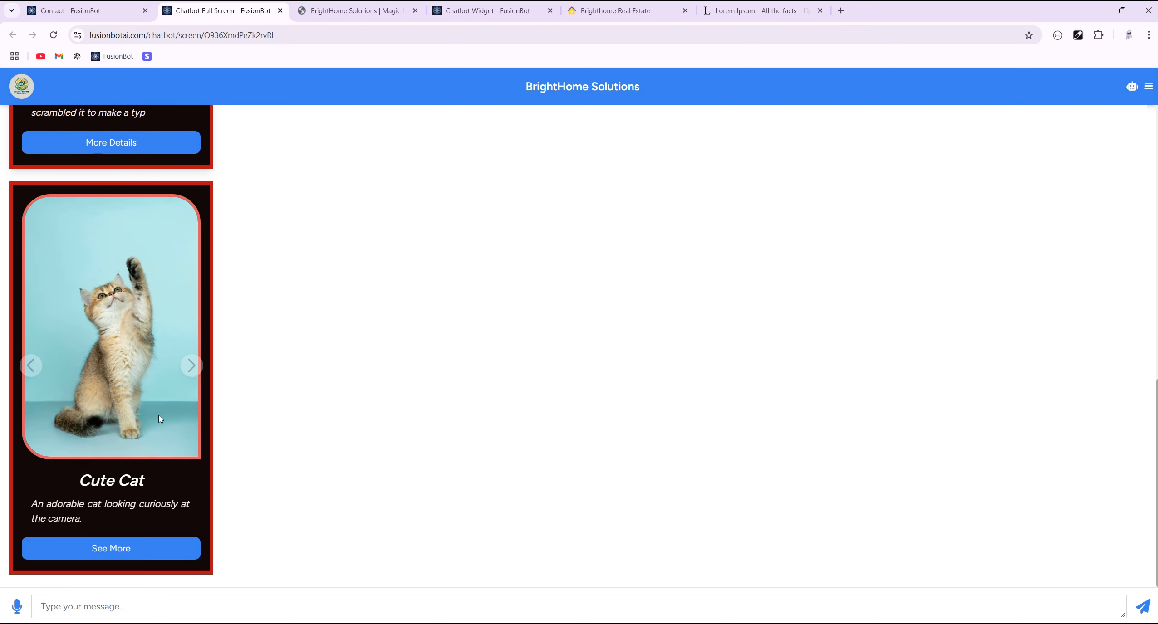
pyautogui.moveTo(181, 484); pyautogui.dragTo(148, 484)
# Step: Compare the Cute Cat entry in carousel_var with its card, and page the carousel back towards the first card
pyautogui.click(116, 17)
pyautogui.scroll(-1, 650, 464)
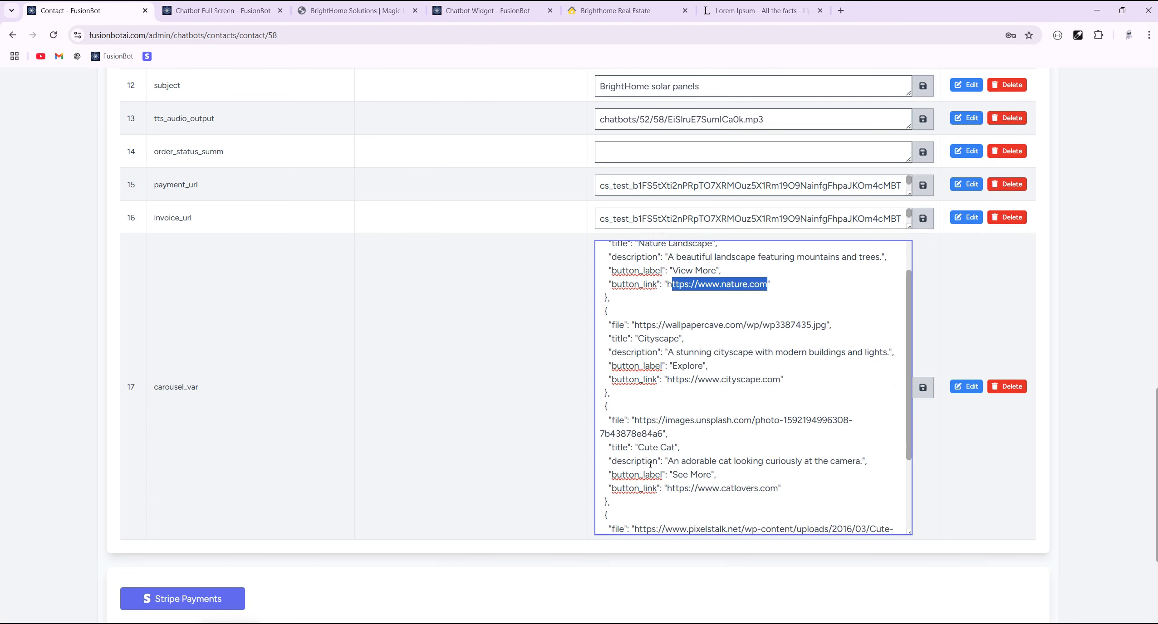
pyautogui.scroll(-1, 650, 464)
pyautogui.moveTo(675, 384); pyautogui.dragTo(638, 384)
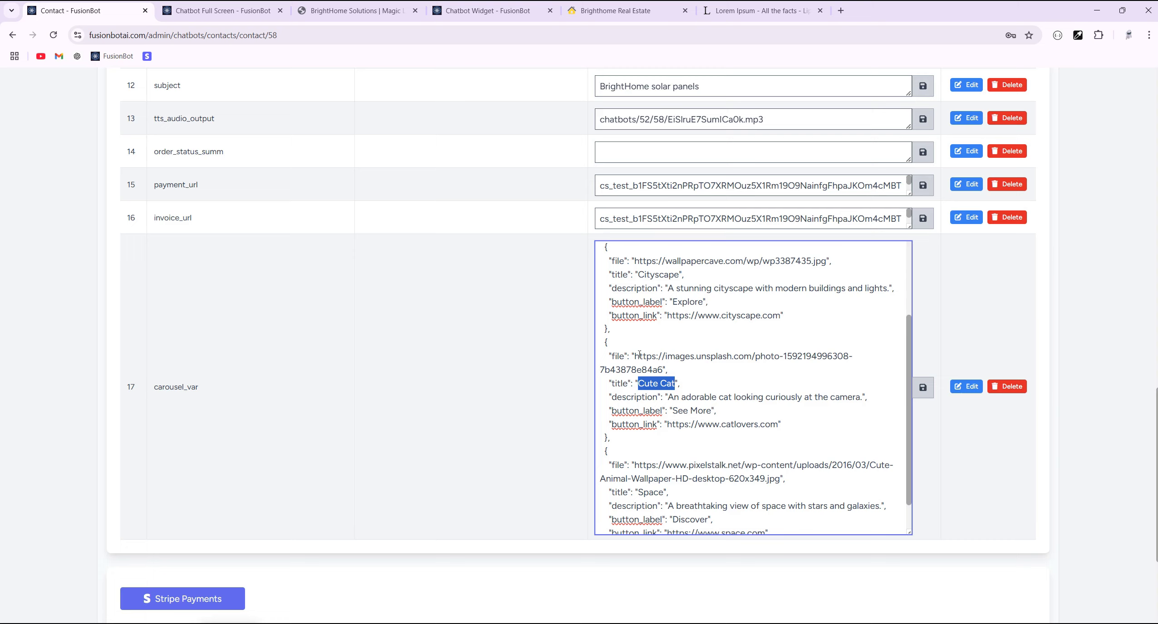
pyautogui.click(231, 13)
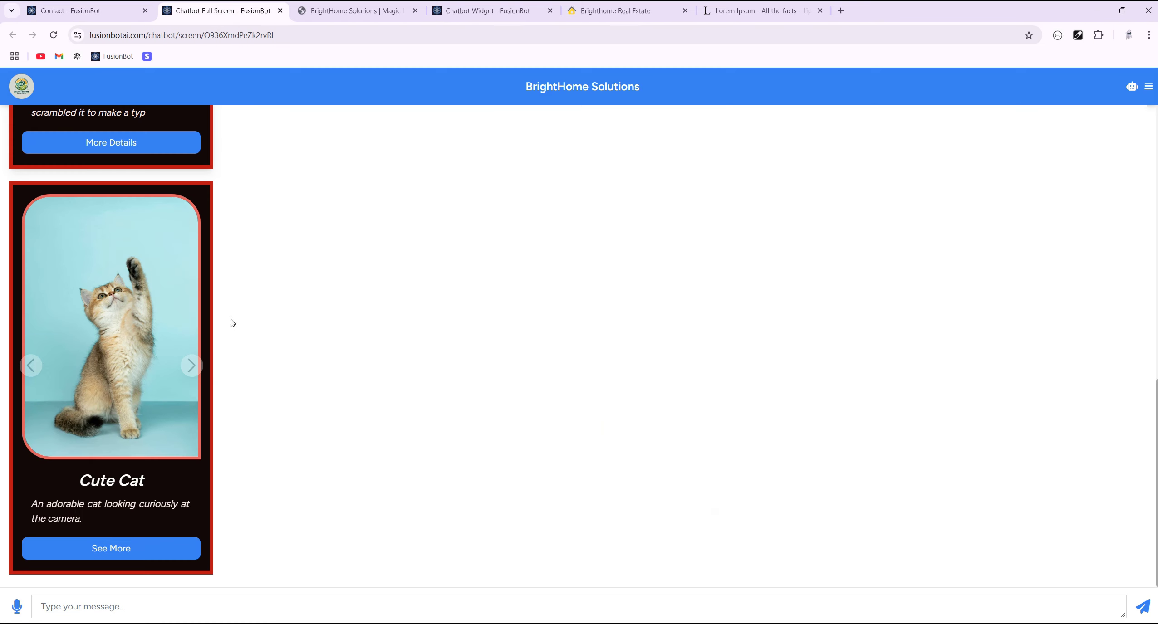
pyautogui.click(32, 367)
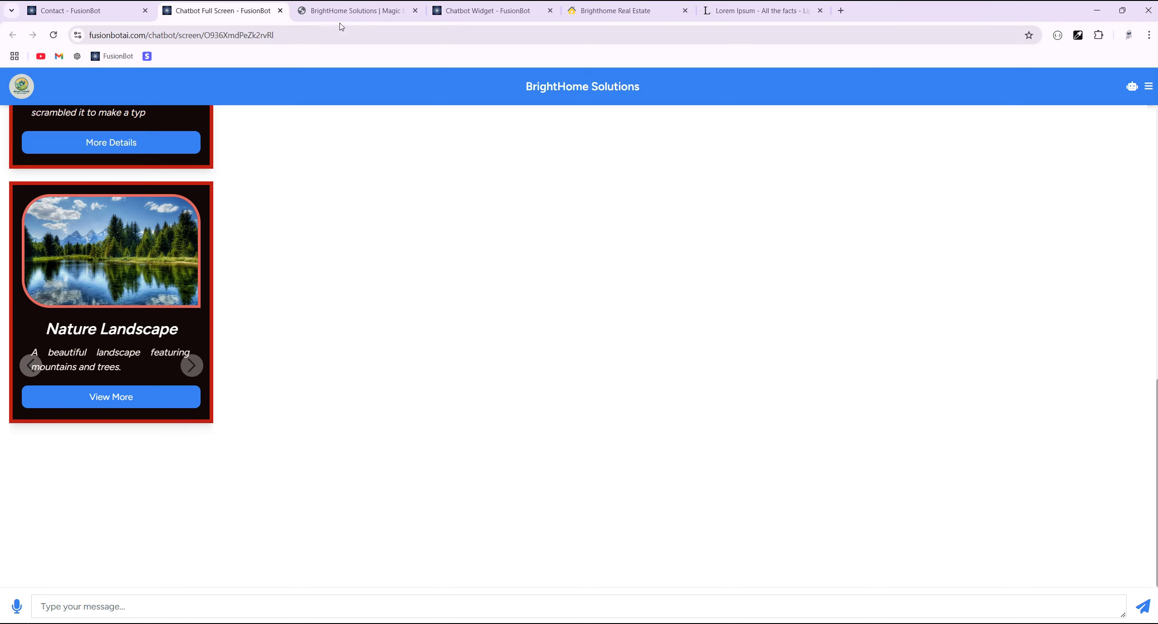
# Step: Return to the BrightHome Solutions chatbot admin, open its Style settings and save the style
pyautogui.click(109, 13)
pyautogui.scroll(15, 1081, 384)
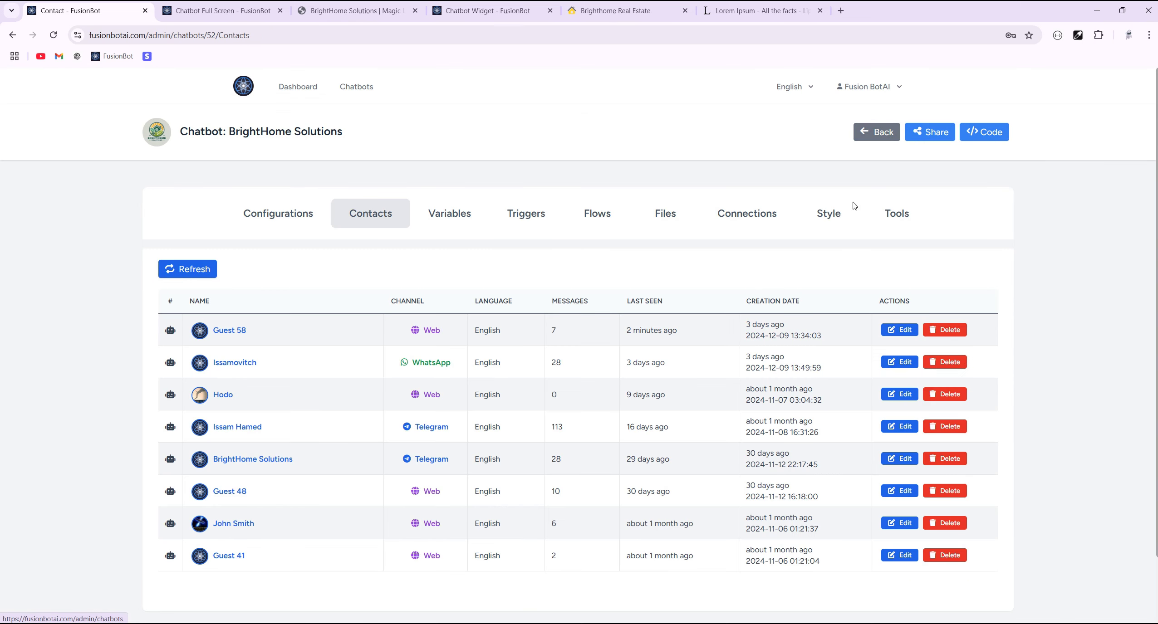
pyautogui.click(837, 212)
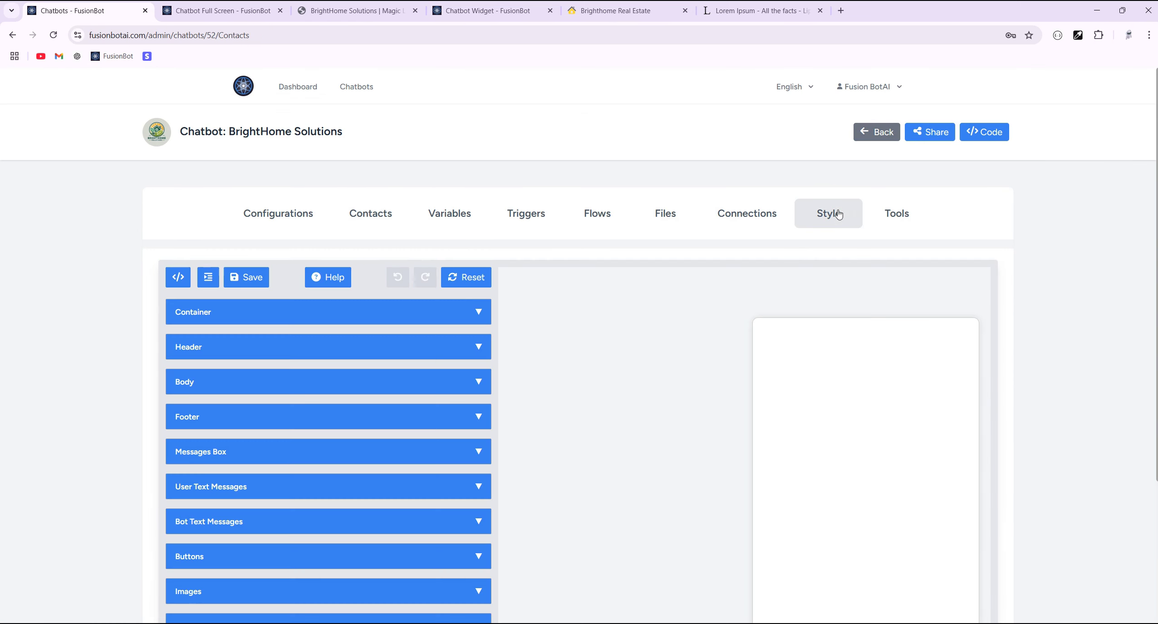
pyautogui.click(255, 280)
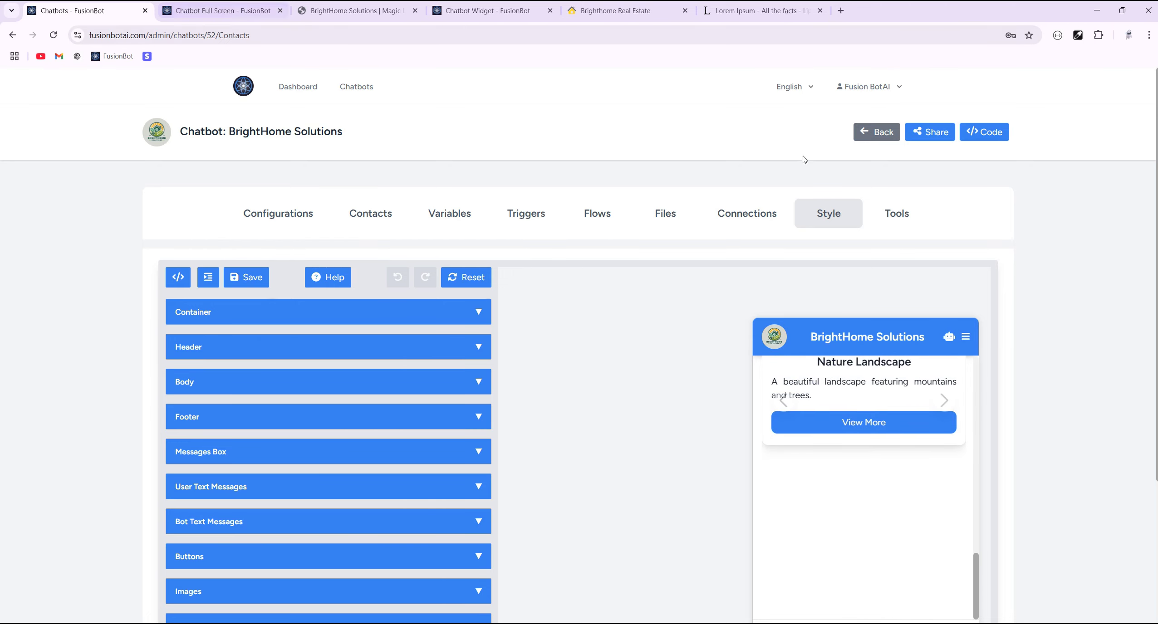
# Step: Open the widget chatbot from its share link and swipe through the carousel cards in both directions
pyautogui.click(922, 135)
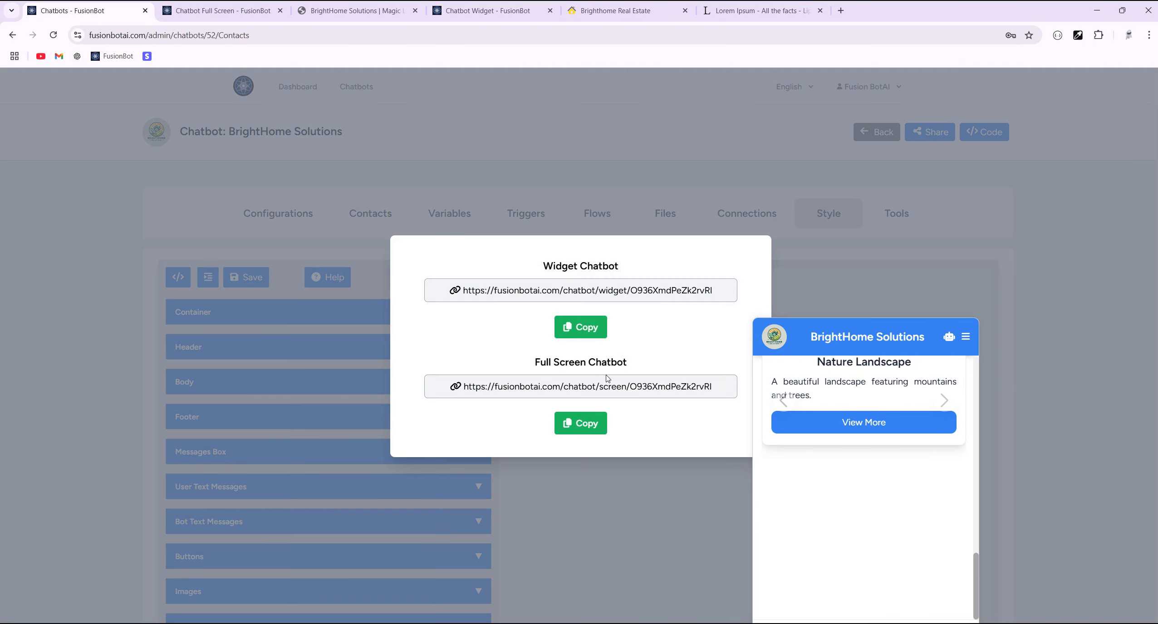
pyautogui.click(587, 293)
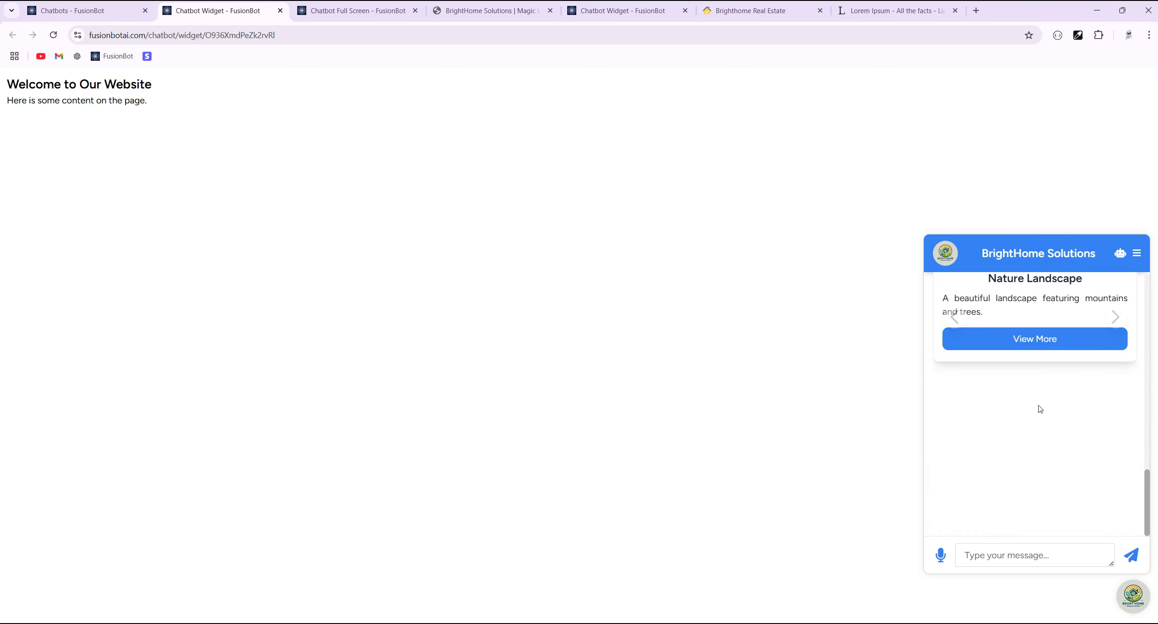
pyautogui.scroll(2, 1038, 406)
pyautogui.scroll(1, 1038, 409)
pyautogui.click(1116, 489)
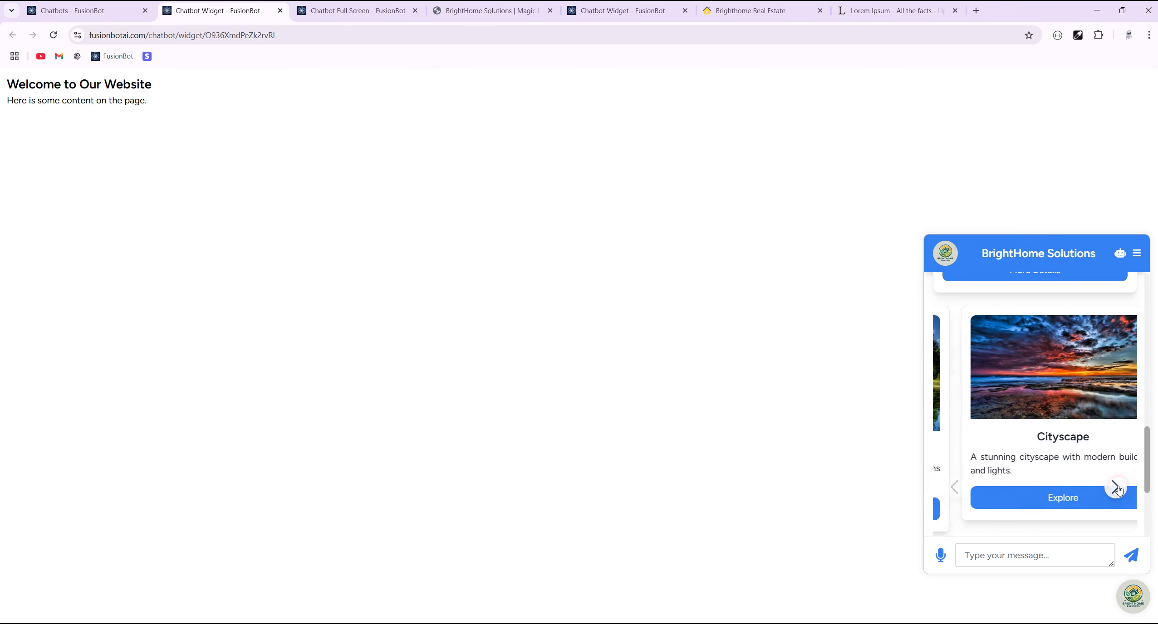
pyautogui.moveTo(1112, 440); pyautogui.dragTo(955, 437)
pyautogui.moveTo(1060, 411); pyautogui.dragTo(903, 419)
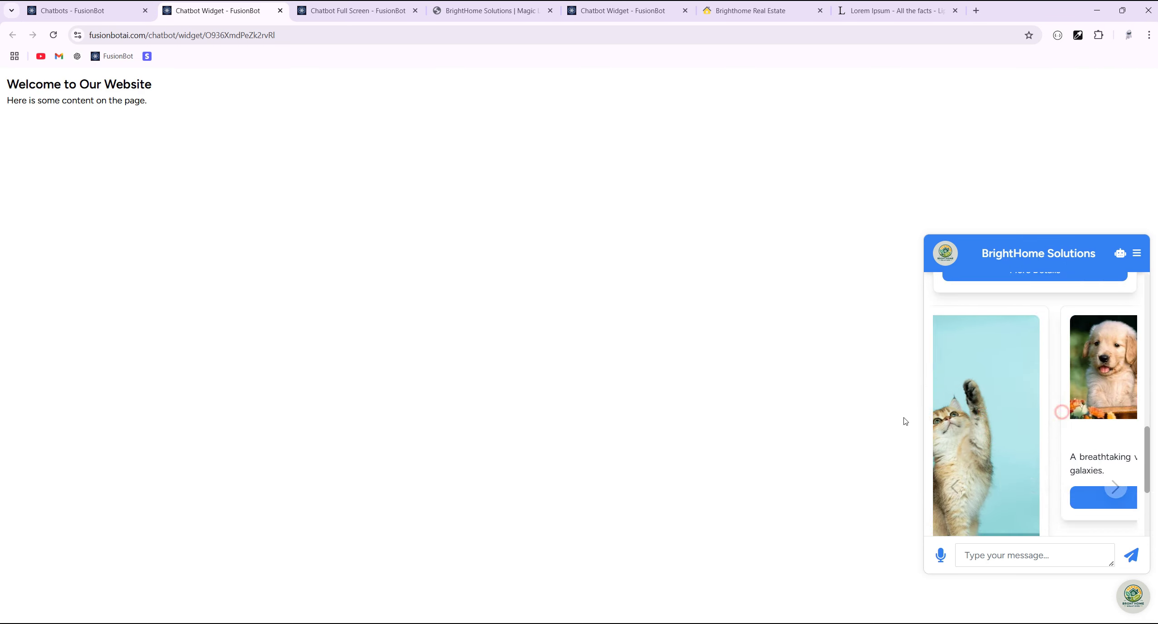
pyautogui.moveTo(976, 405); pyautogui.dragTo(1111, 410)
pyautogui.moveTo(1016, 416); pyautogui.dragTo(962, 404)
# Step: Return to the Style settings, dismiss the share links, and show the CSS code editor to examine the #fusionBot-container rule
pyautogui.click(87, 12)
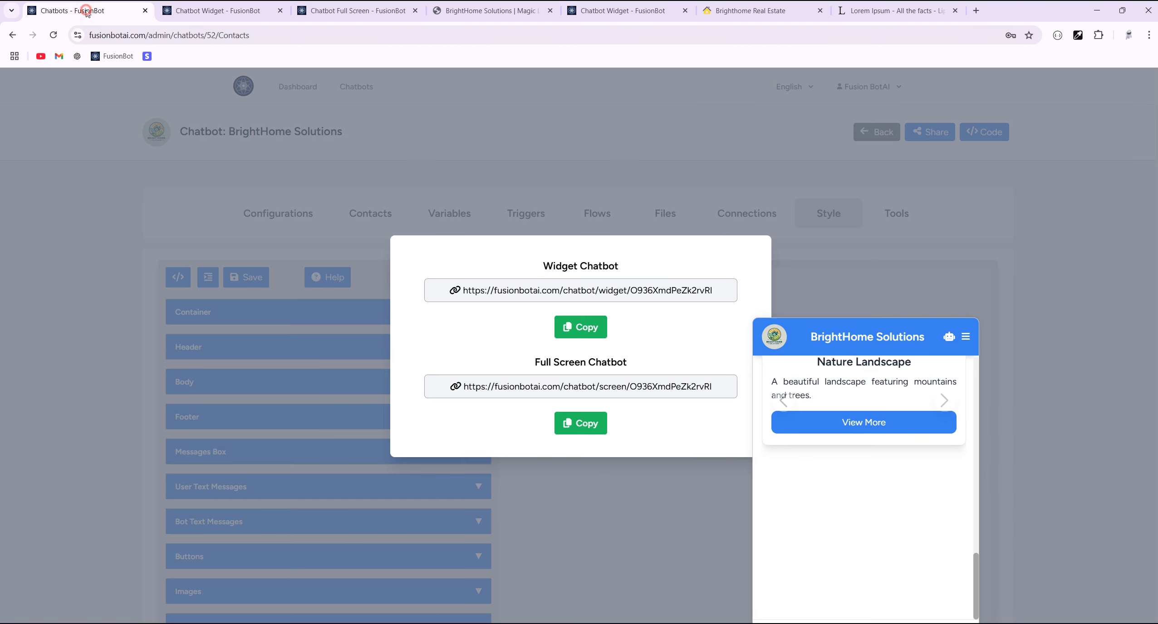
pyautogui.click(1013, 239)
pyautogui.scroll(-1, 1018, 407)
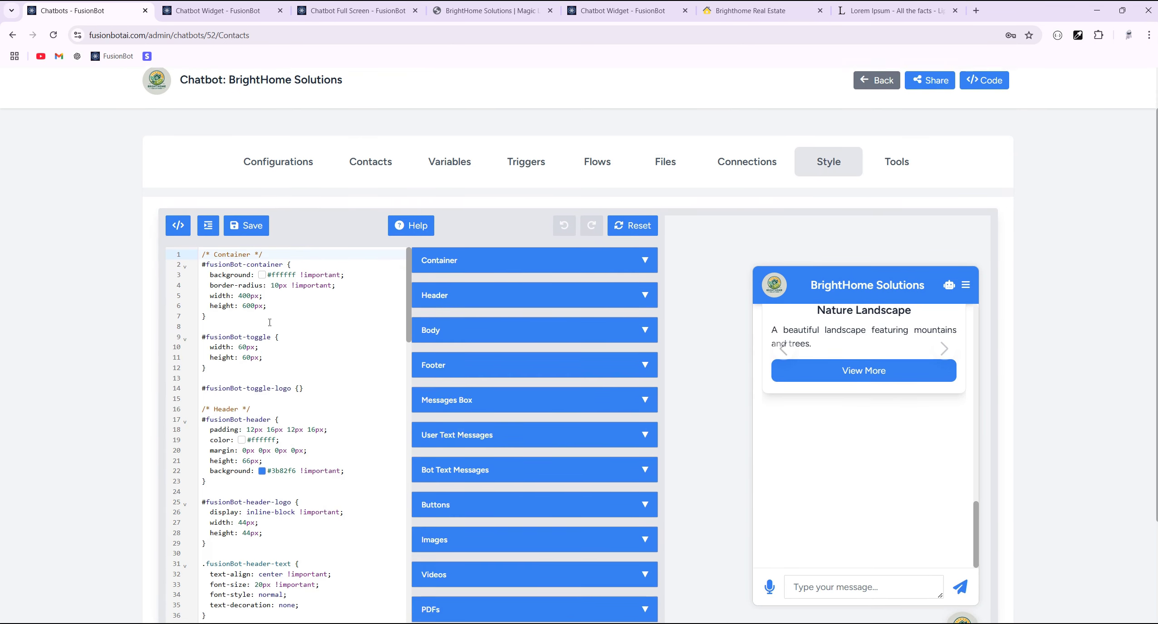
pyautogui.scroll(2, 80, 304)
pyautogui.scroll(-2, 81, 304)
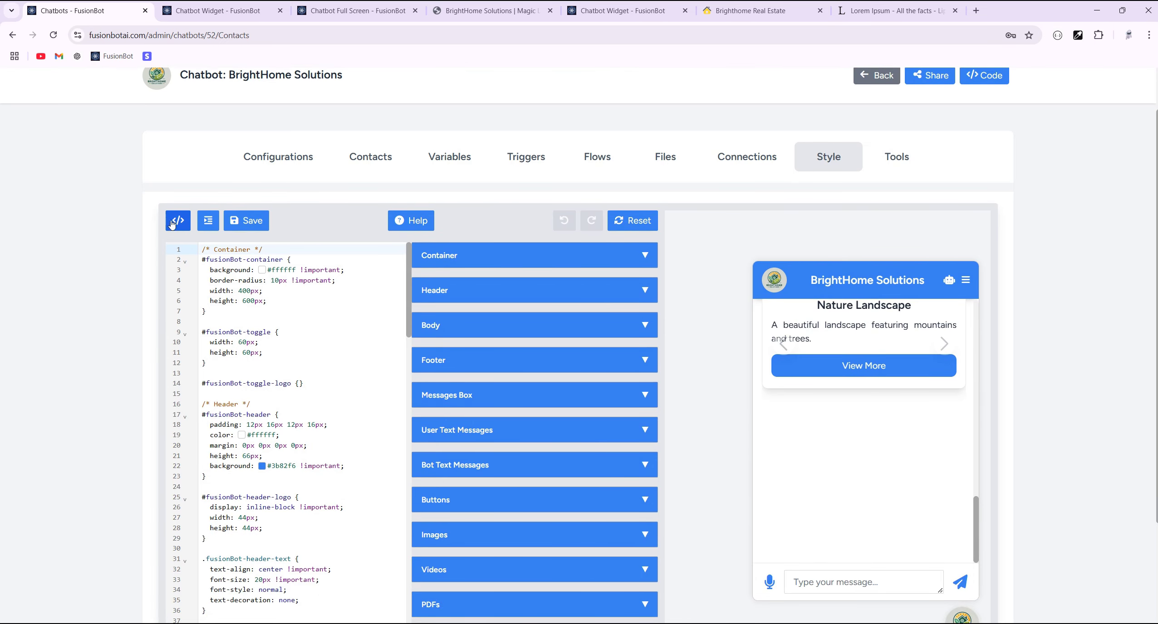
pyautogui.moveTo(222, 313); pyautogui.dragTo(199, 265)
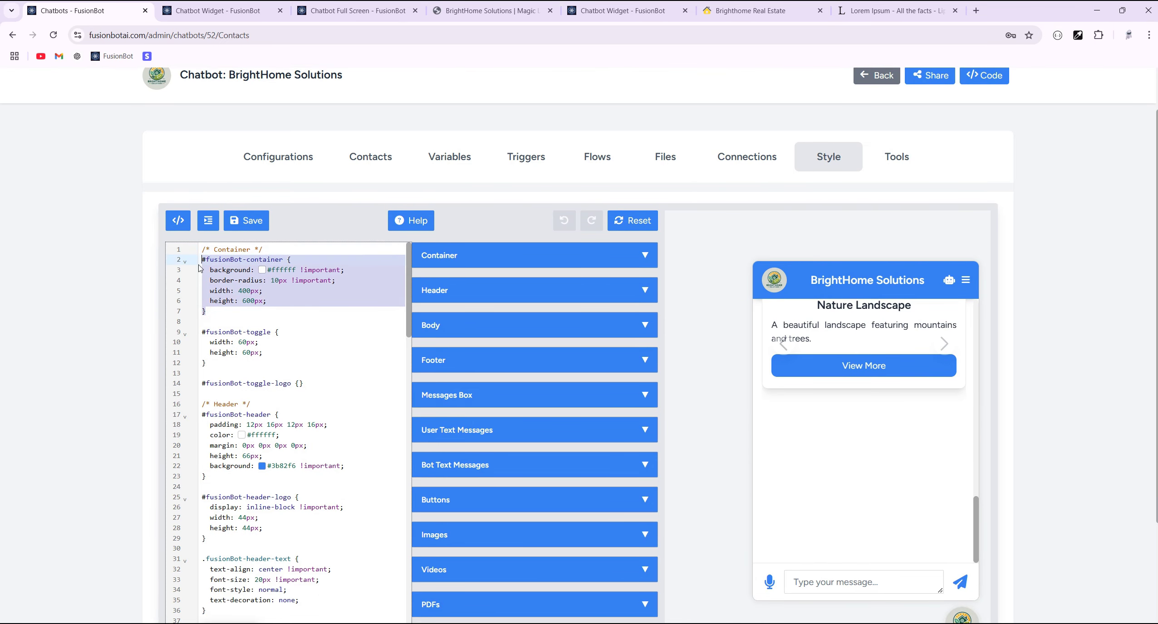
pyautogui.click(284, 307)
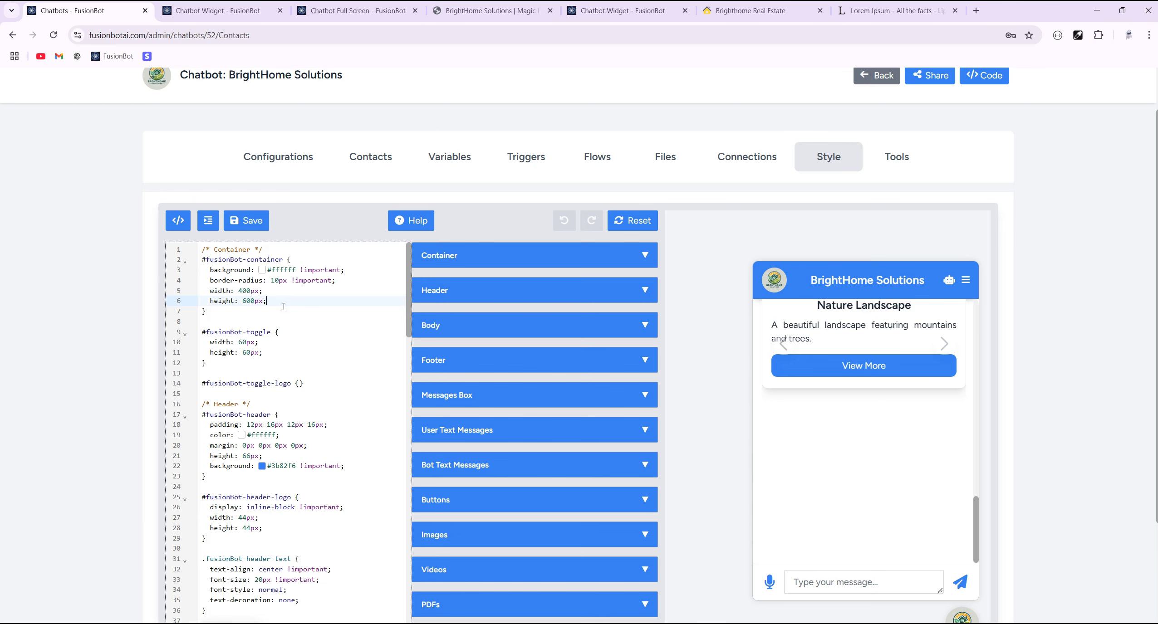
pyautogui.scroll(10, 795, 434)
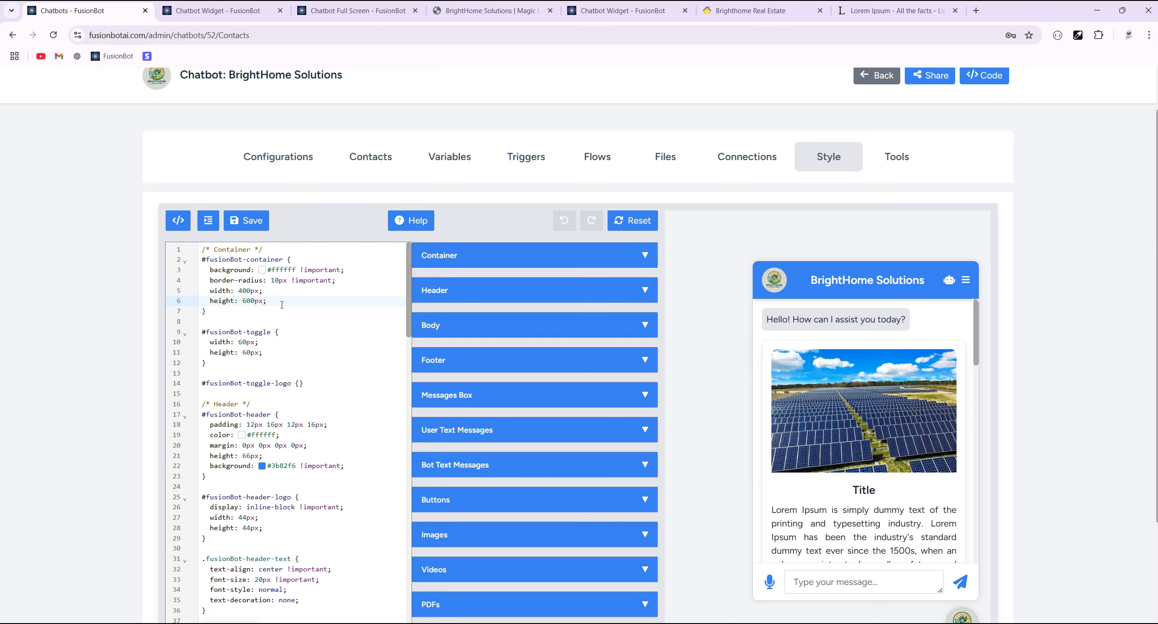
# Step: Copy the chatbot's entire style CSS and open ChatGPT in the widget chatbot's browser tab
pyautogui.click(309, 318)
pyautogui.hotkey('ctrl', 'a')
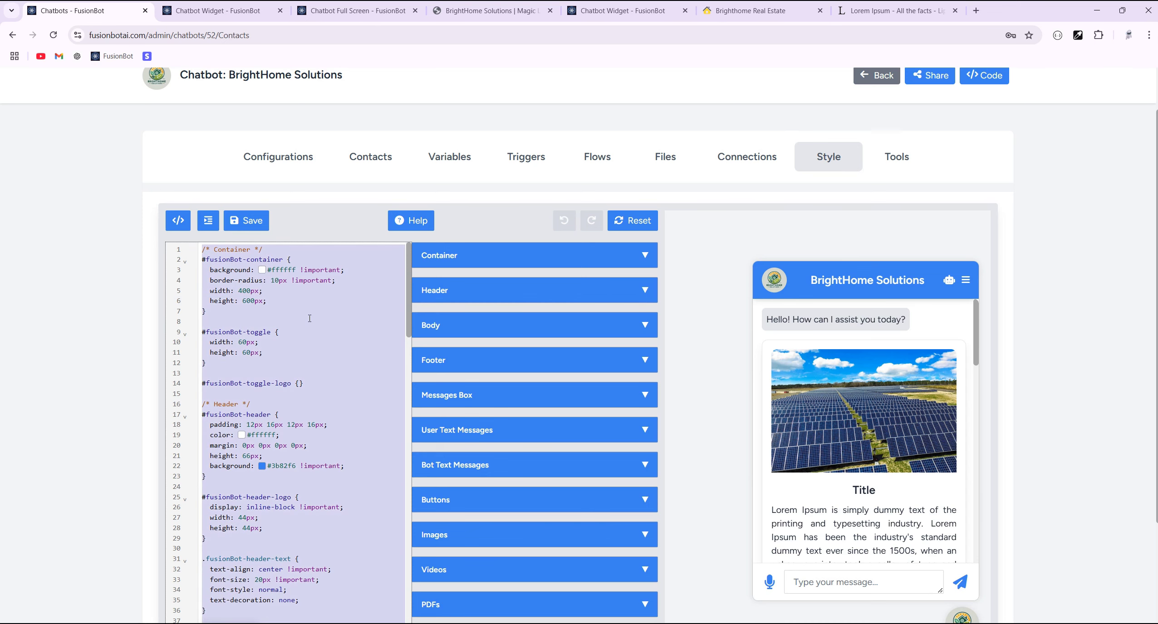
pyautogui.click(220, 14)
pyautogui.click(77, 55)
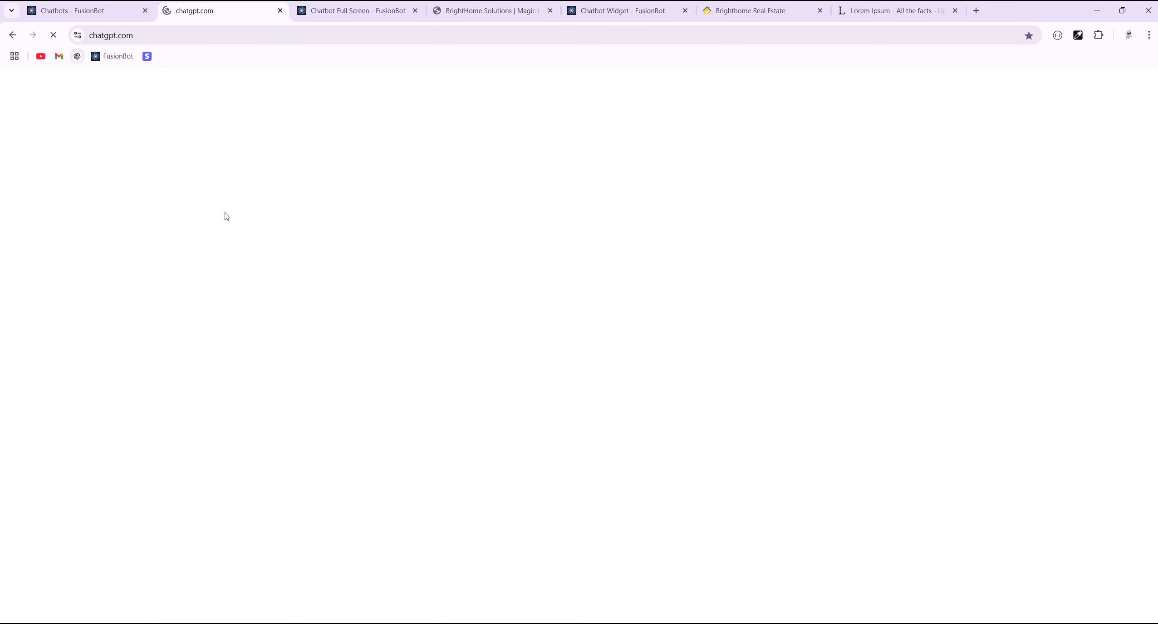
# Step: Send ChatGPT the request "this my chatbot style css file can you add some styling to it:" followed by the copied CSS
pyautogui.write('this my chatbot sty')
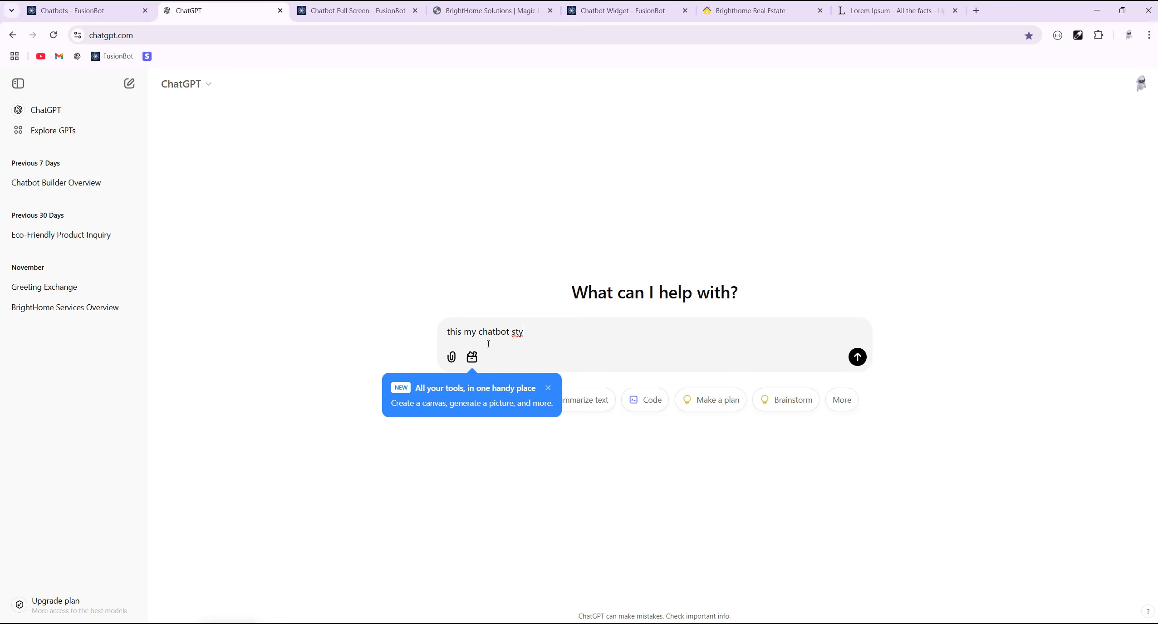
pyautogui.write('le css file')
pyautogui.hotkey('shift', 'Return')
pyautogui.write('can you')
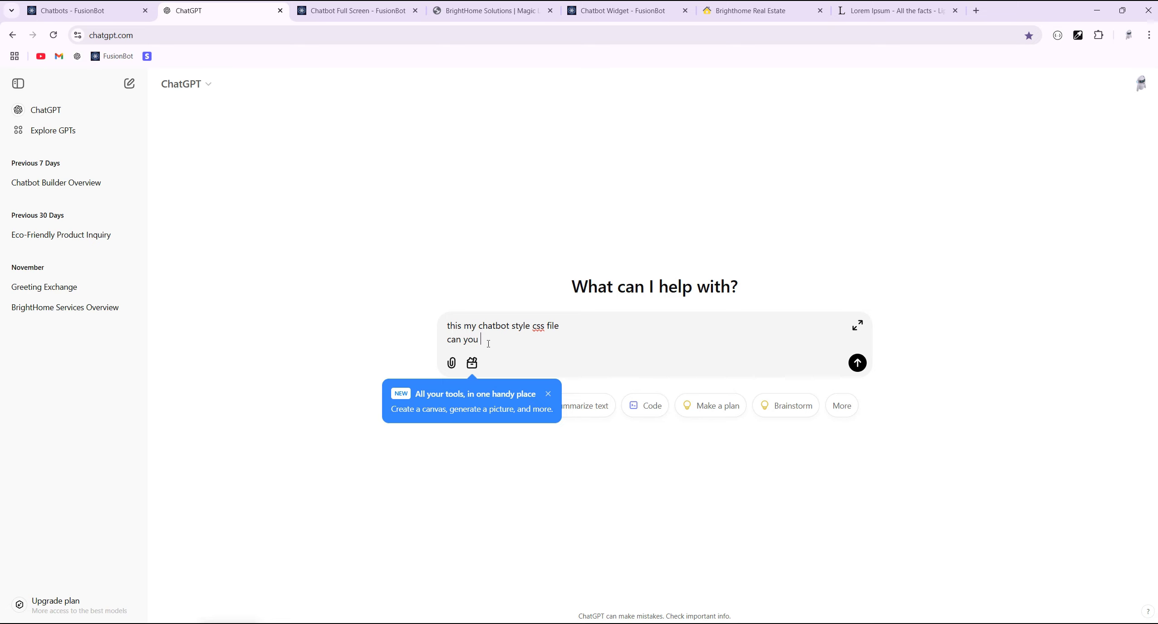
pyautogui.write(' add some styling to it:')
pyautogui.hotkey('shift', 'Return')
pyautogui.hotkey('shift', 'Return')
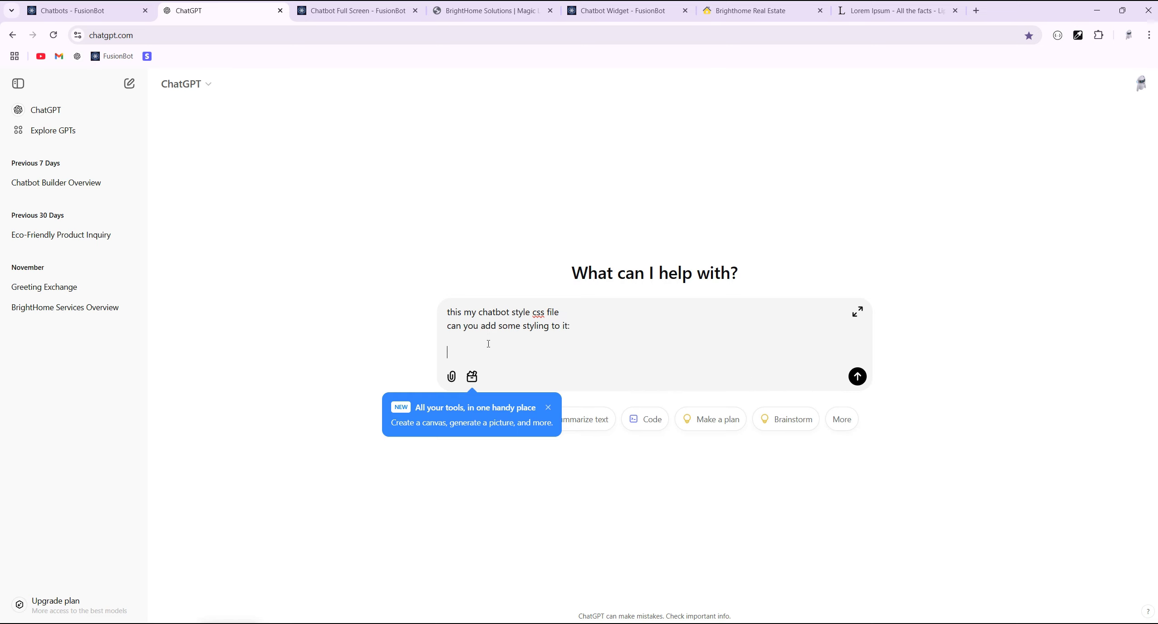
pyautogui.hotkey('ctrl', 'v')
pyautogui.press('Return')
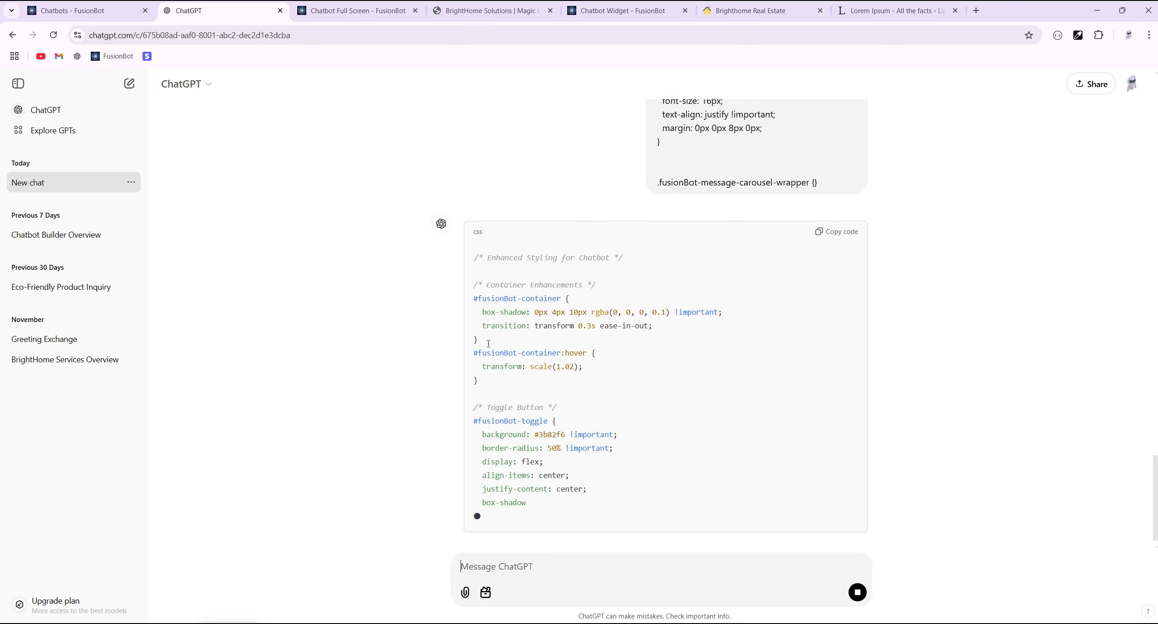
# Step: Return to the chatbot's Style settings in FusionBot and expand the Container options
pyautogui.click(72, 11)
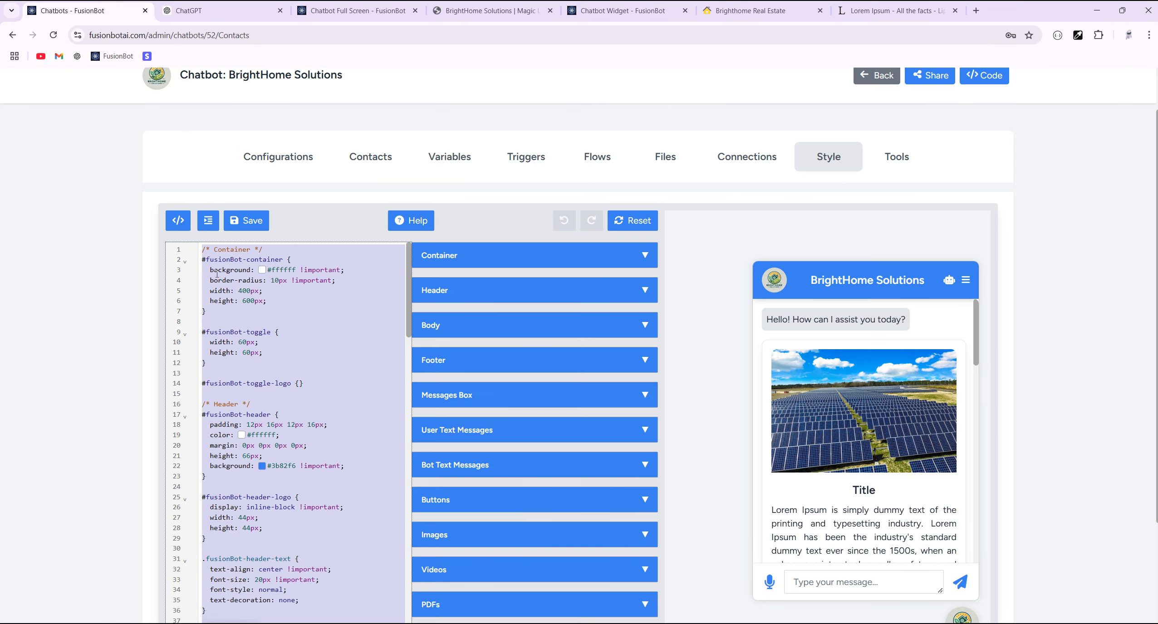
pyautogui.click(510, 264)
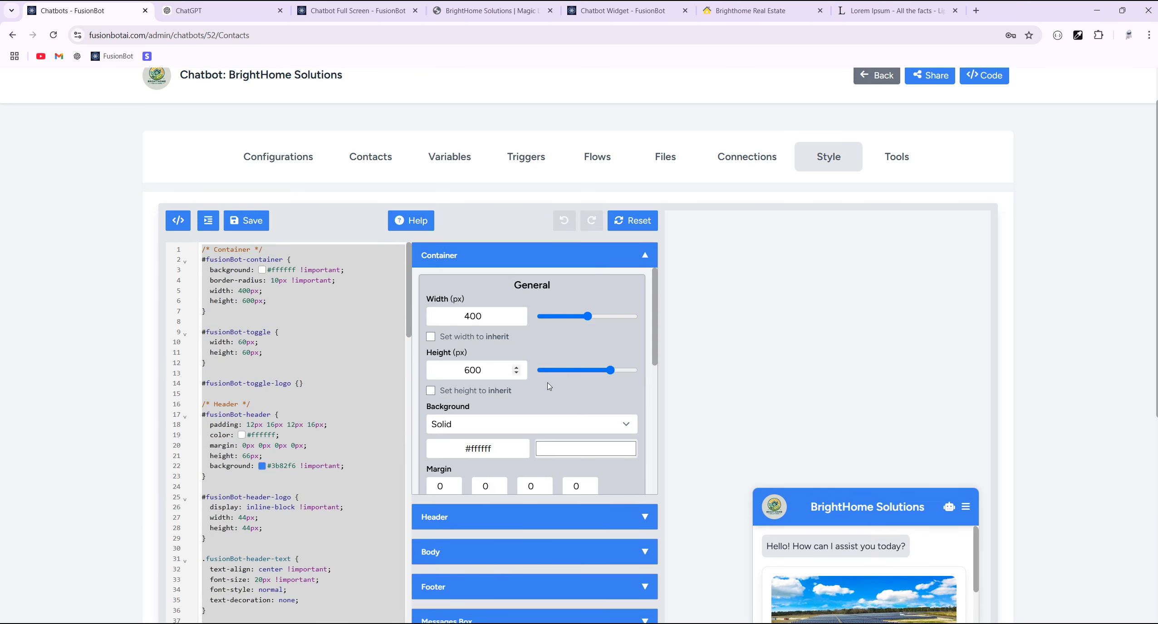
pyautogui.scroll(-2, 546, 378)
pyautogui.scroll(2, 548, 383)
# Step: Set the #fusionBot-container width to 450px in the CSS code and compare it with the Container width option
pyautogui.click(247, 290)
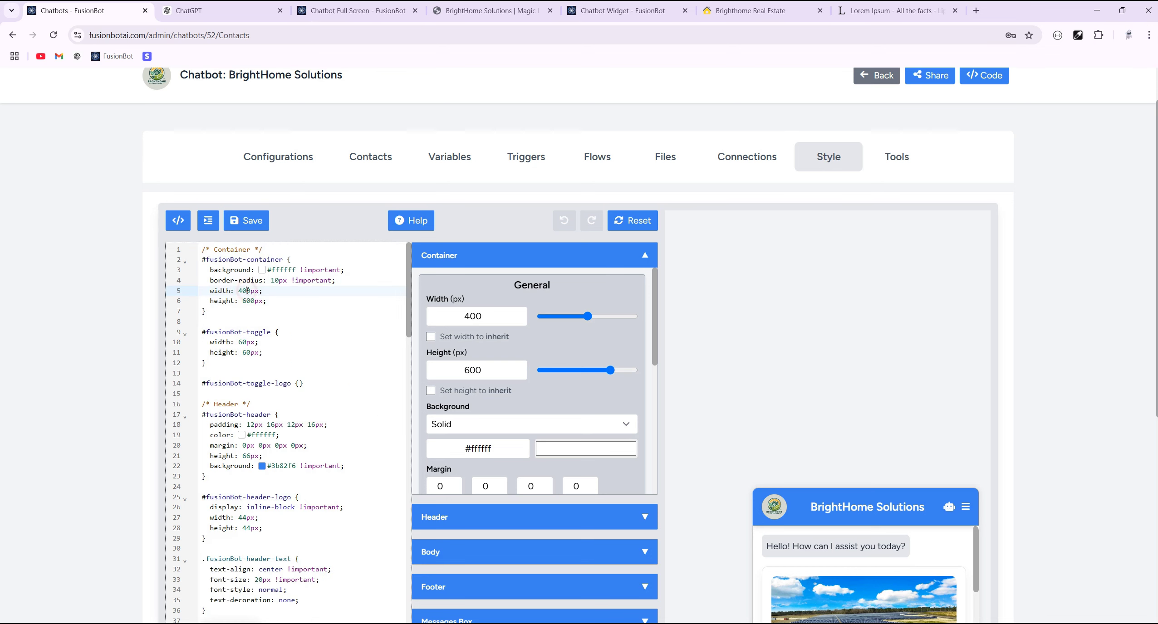
pyautogui.press('BackSpace')
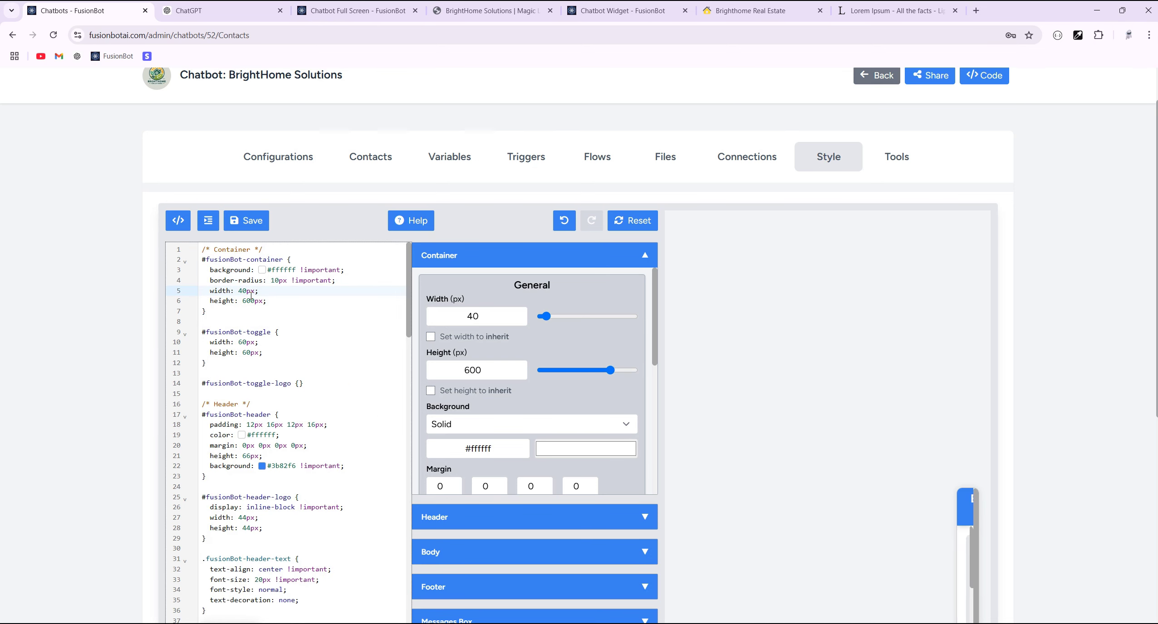
pyautogui.write('5')
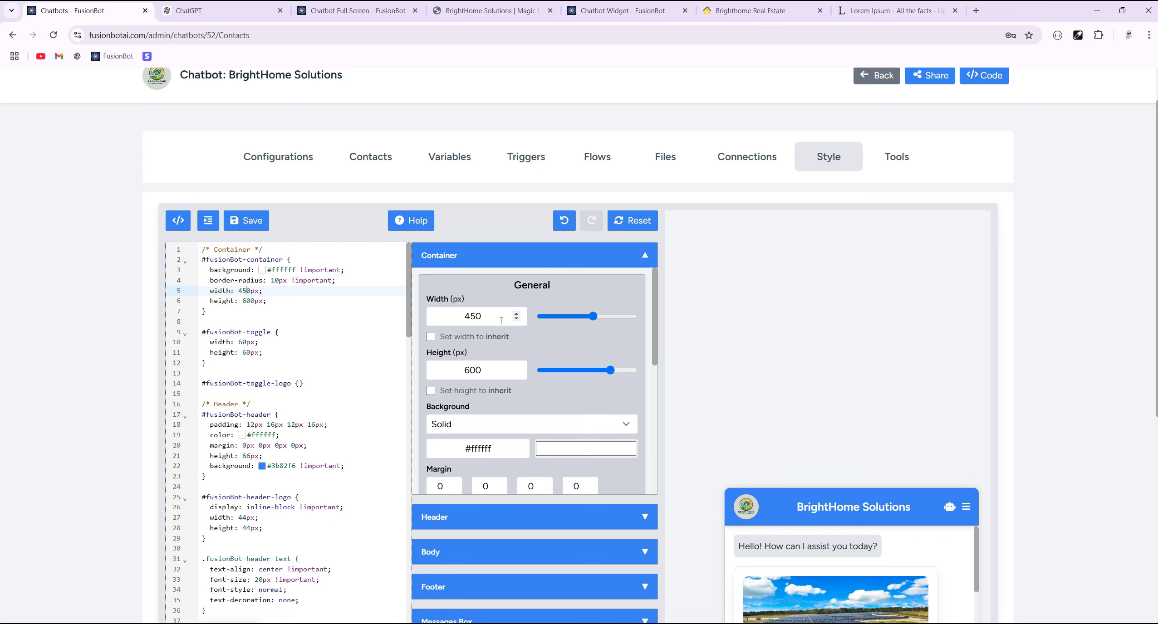
pyautogui.moveTo(488, 318); pyautogui.dragTo(466, 316)
pyautogui.doubleClick(243, 289)
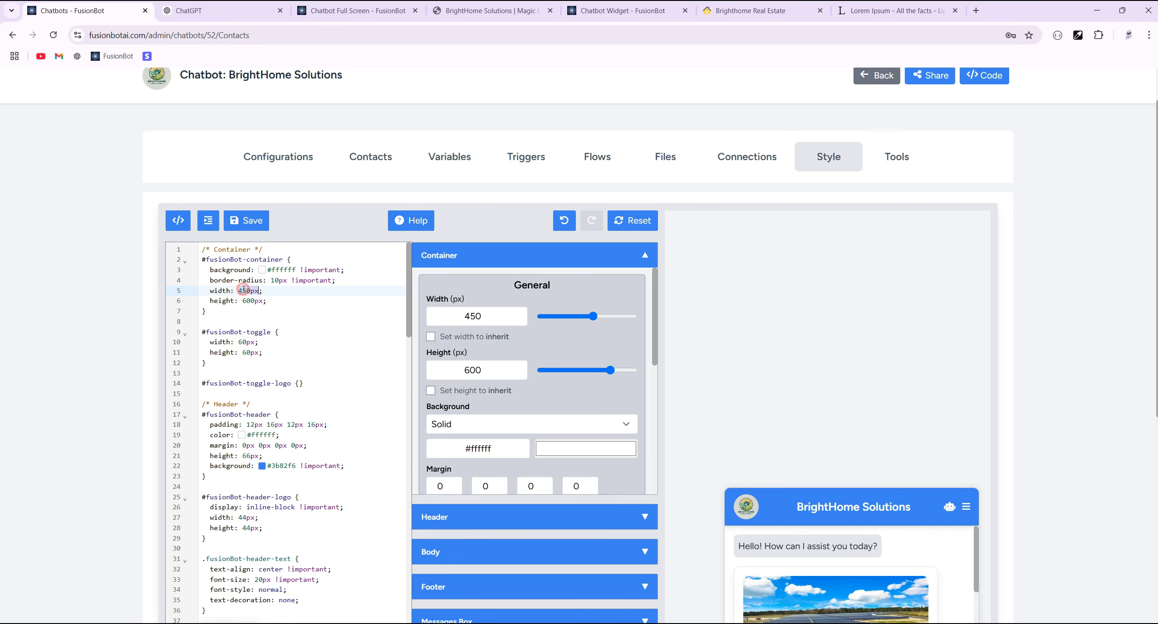
# Step: Try #cb4d4d as the chatbot container's background, check the preview, and reset the style
pyautogui.click(262, 270)
pyautogui.click(338, 279)
pyautogui.click(338, 258)
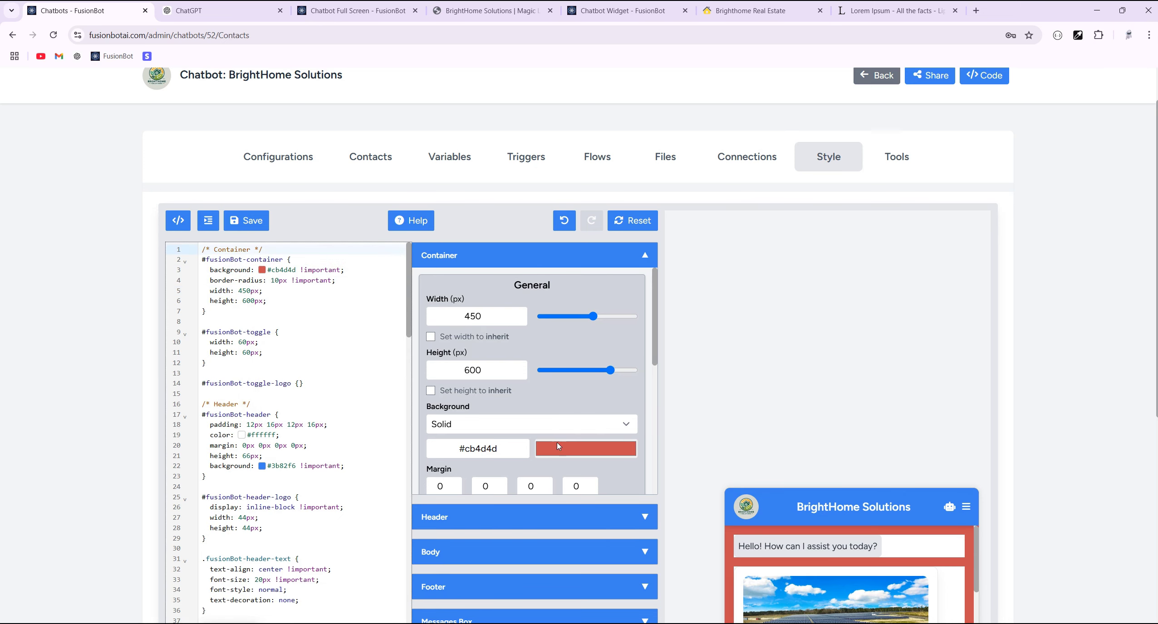
pyautogui.scroll(-5, 1032, 476)
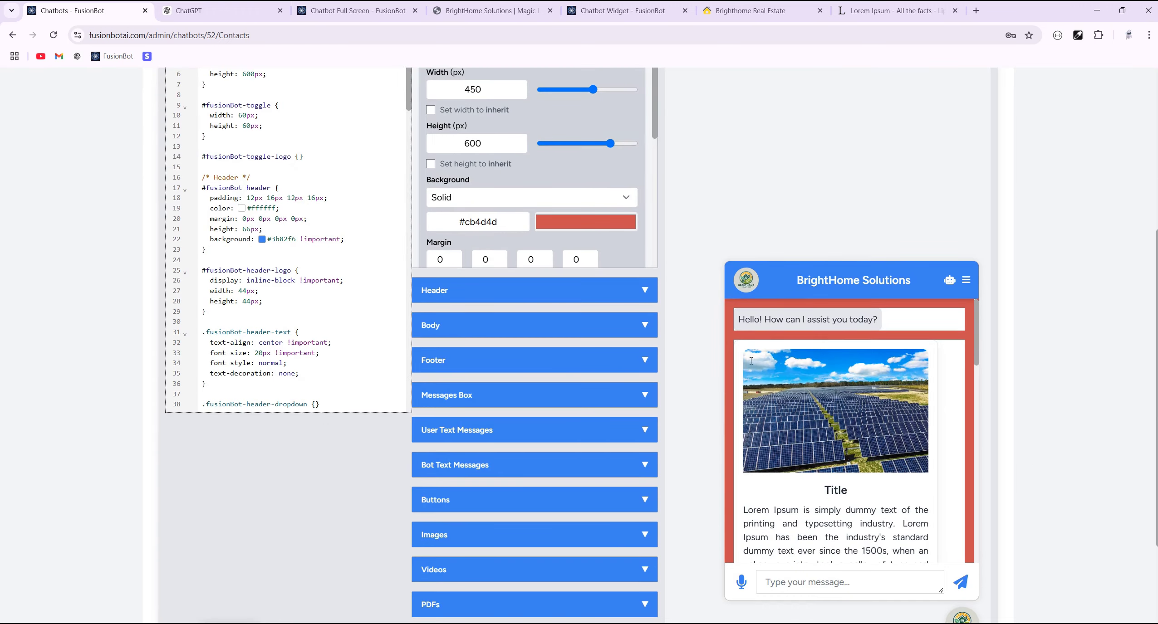
pyautogui.scroll(-3, 838, 438)
pyautogui.scroll(12, 875, 401)
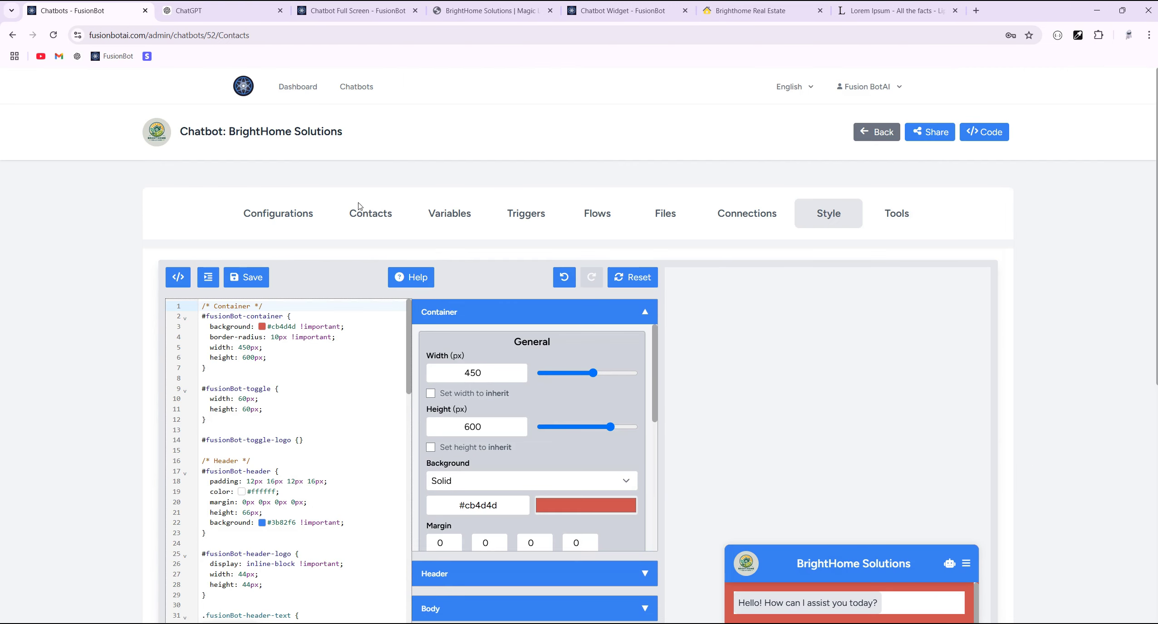
pyautogui.click(616, 279)
# Step: Return to ChatGPT and copy the complete enhanced chatbot CSS from its reply
pyautogui.click(197, 14)
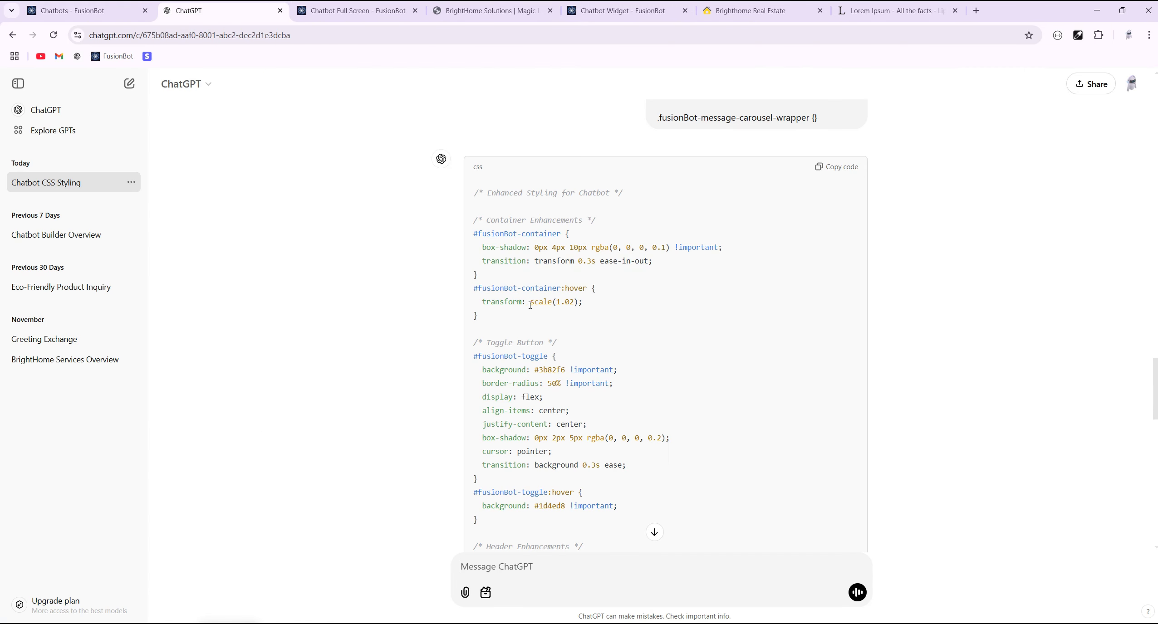
pyautogui.scroll(-12, 410, 342)
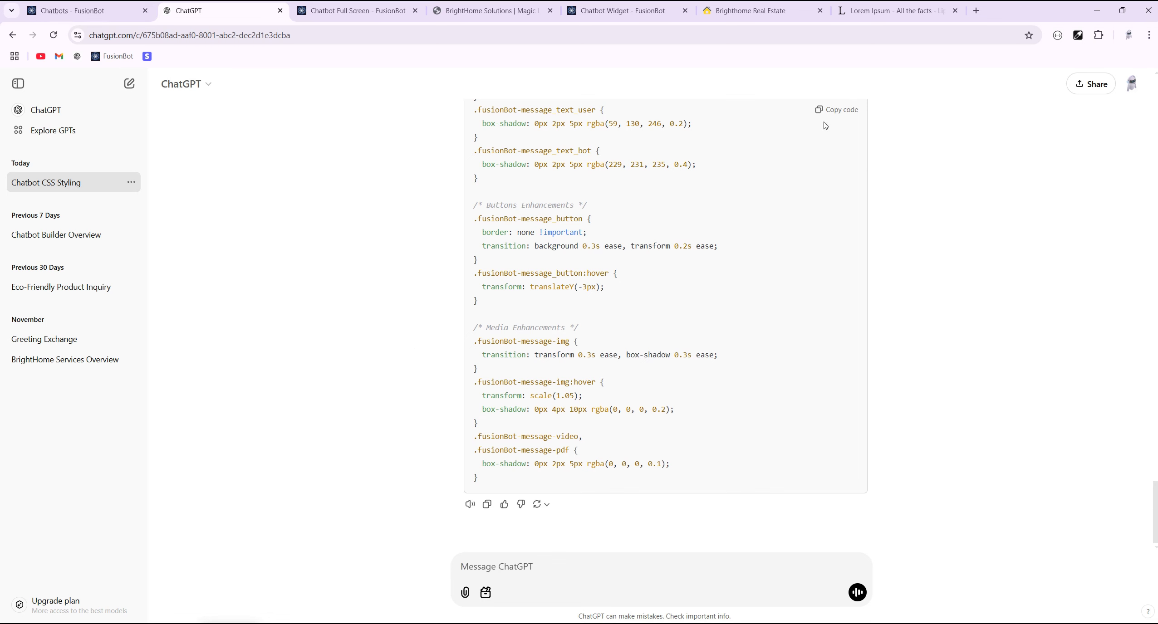
pyautogui.click(837, 110)
# Step: Replace the entire style CSS in FusionBot's code editor with the copied ChatGPT code and check the chatbot preview
pyautogui.click(79, 11)
pyautogui.click(318, 349)
pyautogui.hotkey('ctrl', 'a')
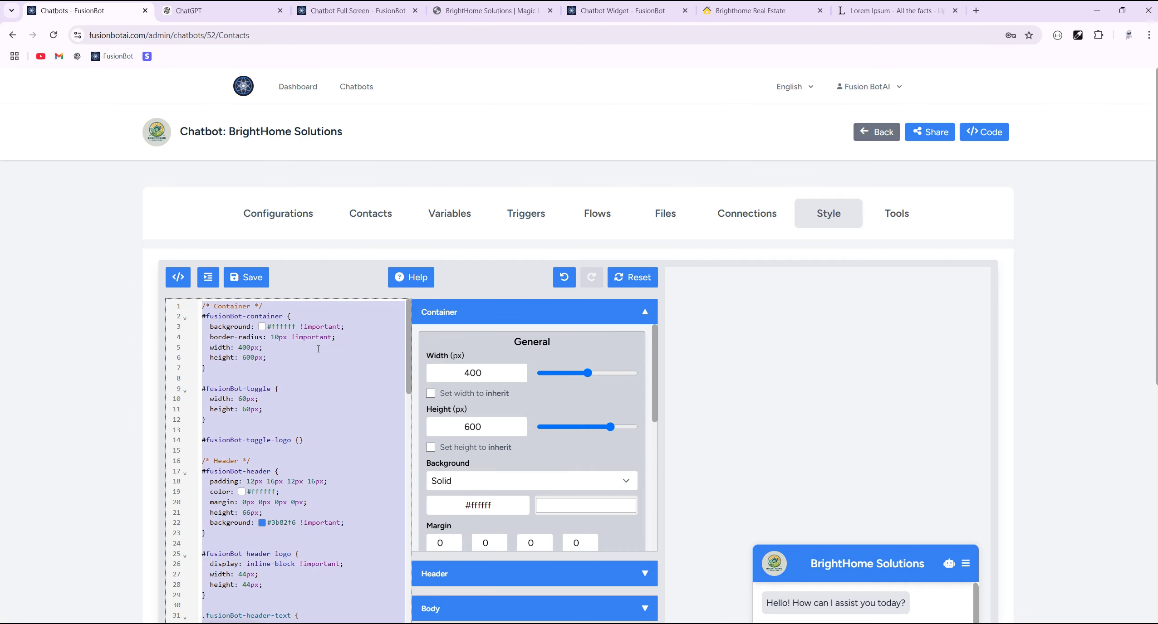
pyautogui.hotkey('ctrl', 'v')
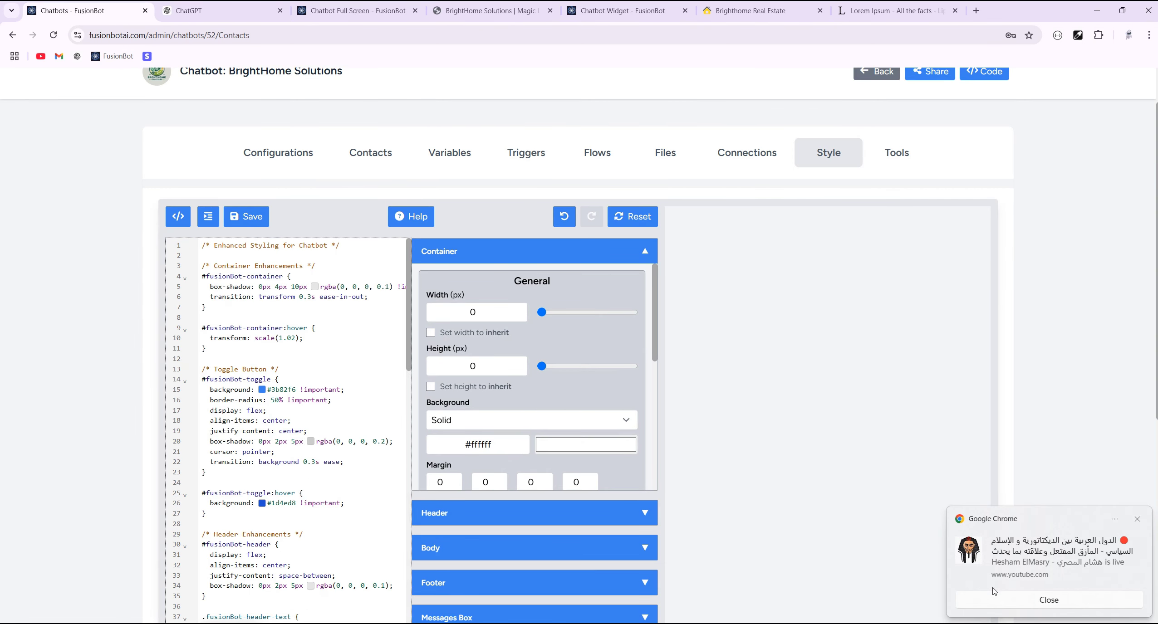
pyautogui.scroll(-6, 1060, 407)
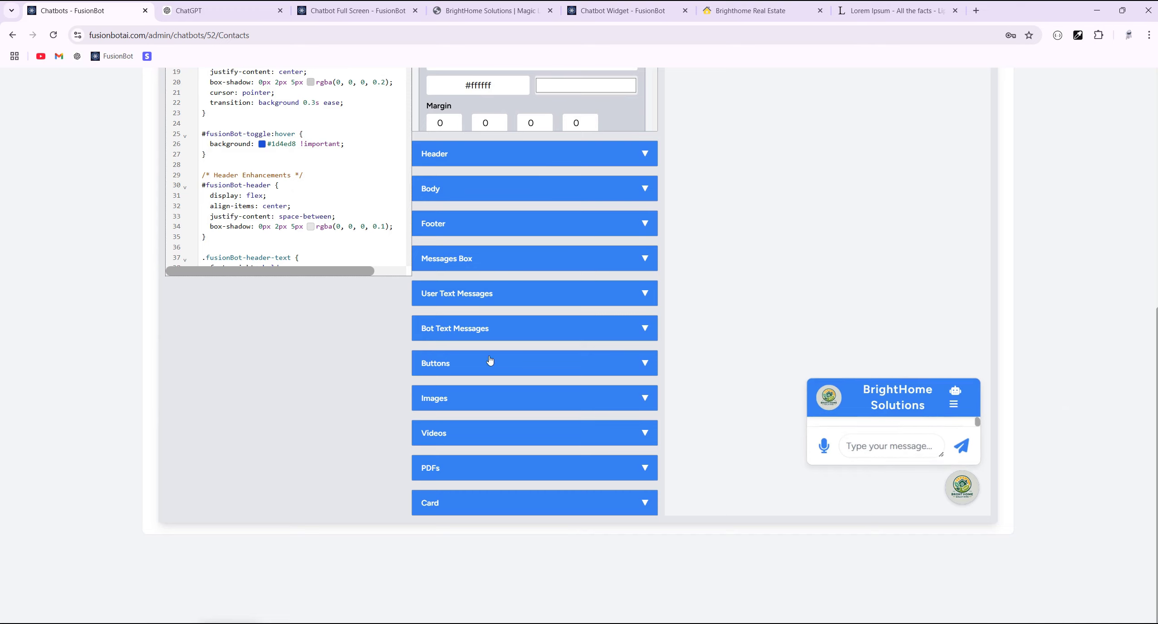
pyautogui.scroll(6, 80, 337)
pyautogui.scroll(2, 81, 336)
# Step: Set the chatbot container's width to 400 px and its height to 600 px in the Container options
pyautogui.moveTo(541, 373); pyautogui.dragTo(556, 372)
pyautogui.click(480, 371)
pyautogui.doubleClick(480, 371)
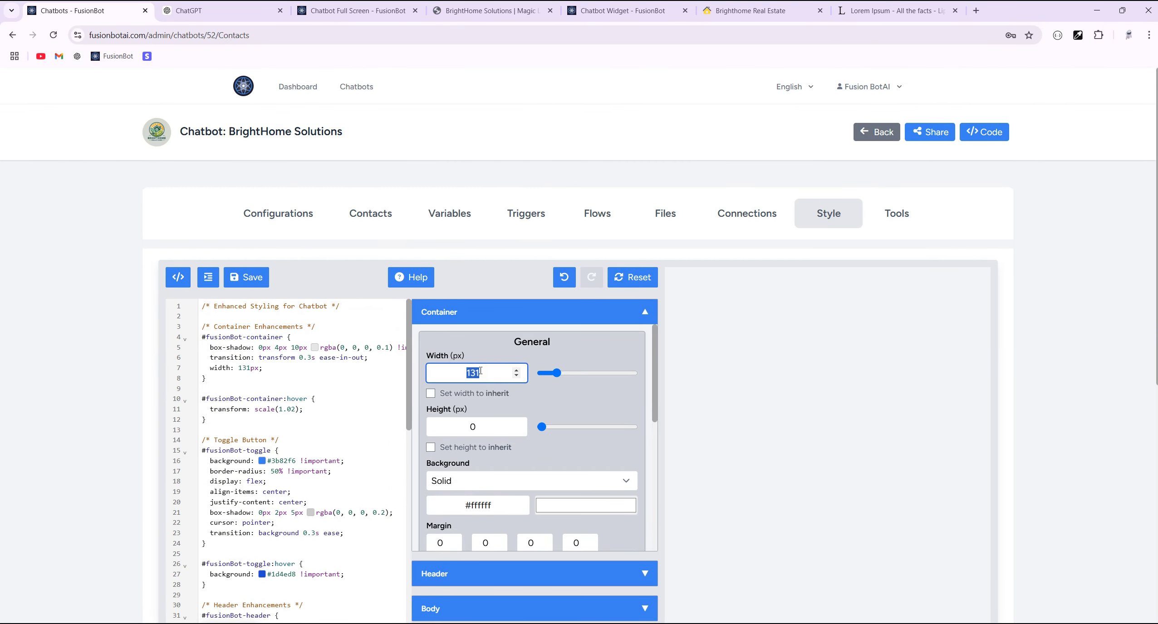
pyautogui.write('400')
pyautogui.press('Tab')
pyautogui.press('Tab')
pyautogui.press('Tab')
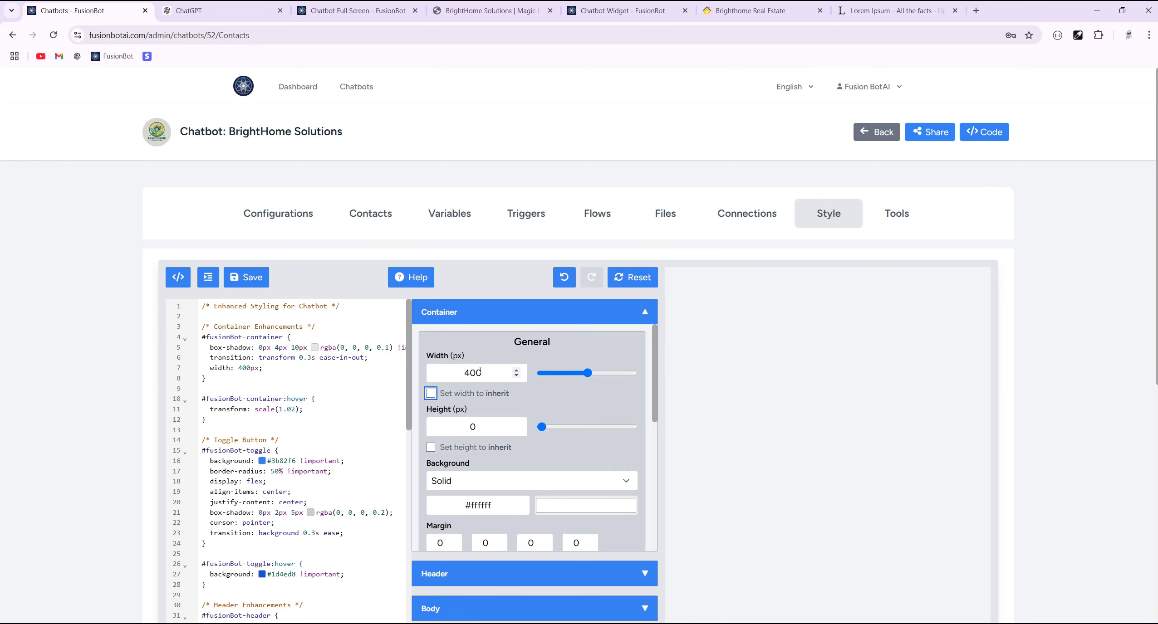
pyautogui.write('600')
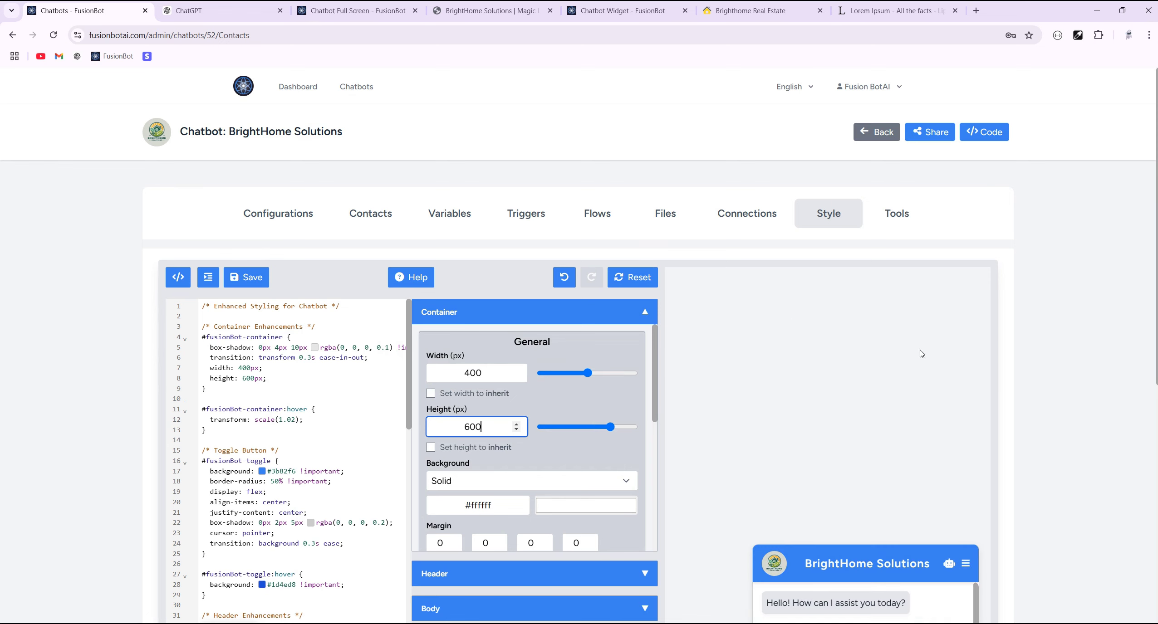
# Step: Examine the restyled chatbot preview and its carousel cards alongside the enhanced CSS rules
pyautogui.scroll(-3, 1063, 358)
pyautogui.scroll(-2, 1064, 358)
pyautogui.scroll(-13, 923, 412)
pyautogui.scroll(4, 922, 411)
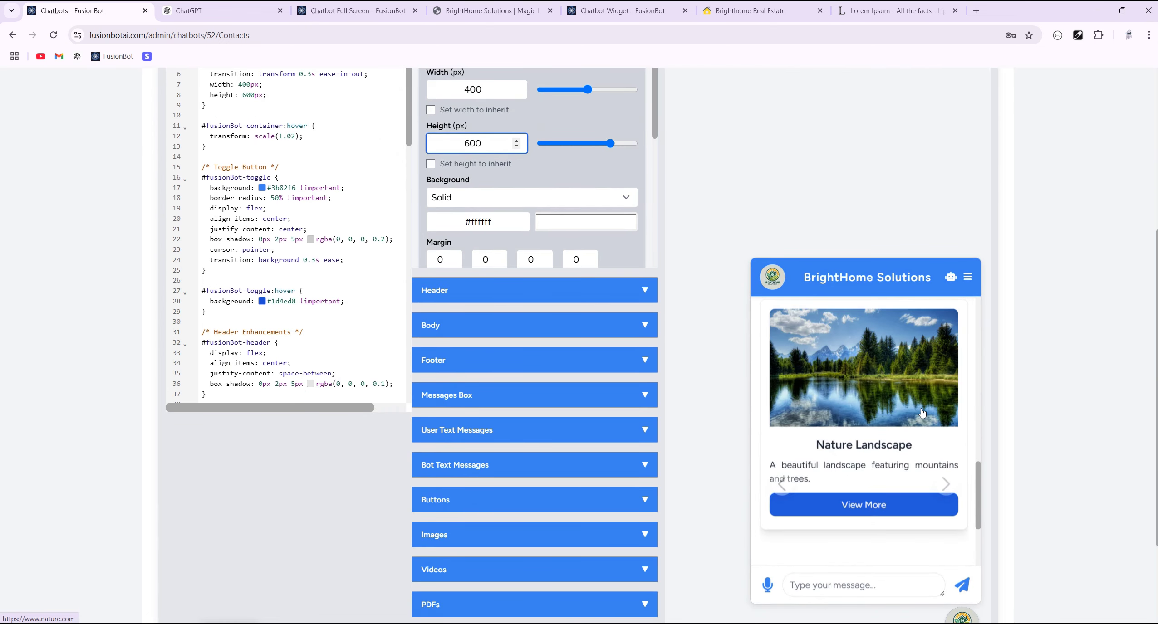
pyautogui.scroll(5, 81, 312)
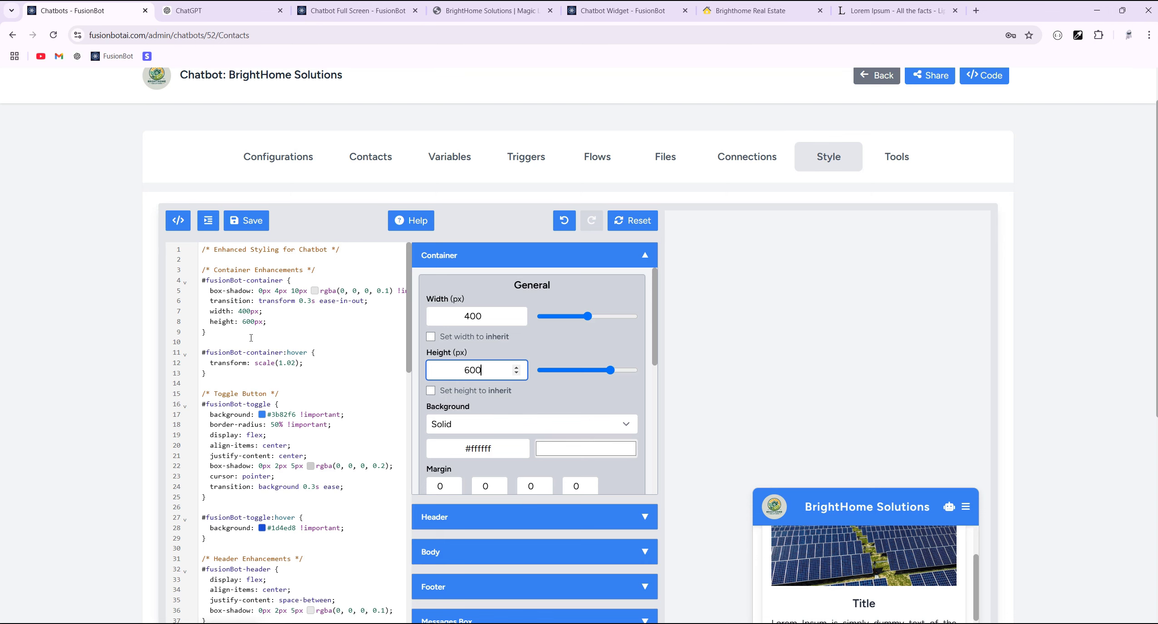
pyautogui.scroll(-15, 274, 328)
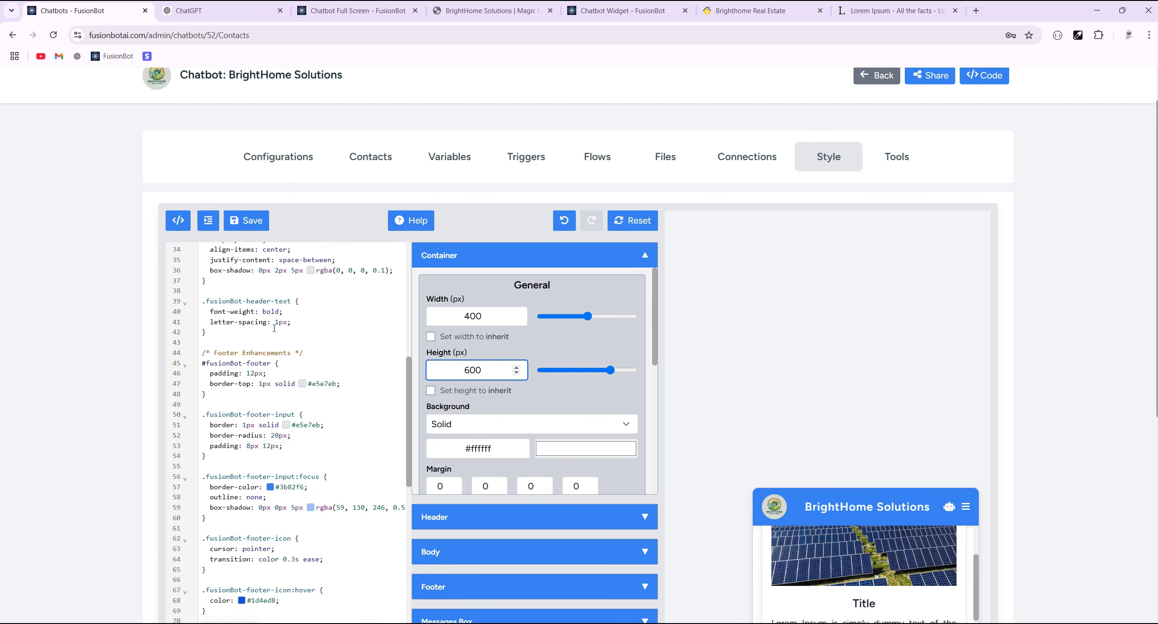
pyautogui.scroll(15, 274, 328)
pyautogui.scroll(-5, 858, 360)
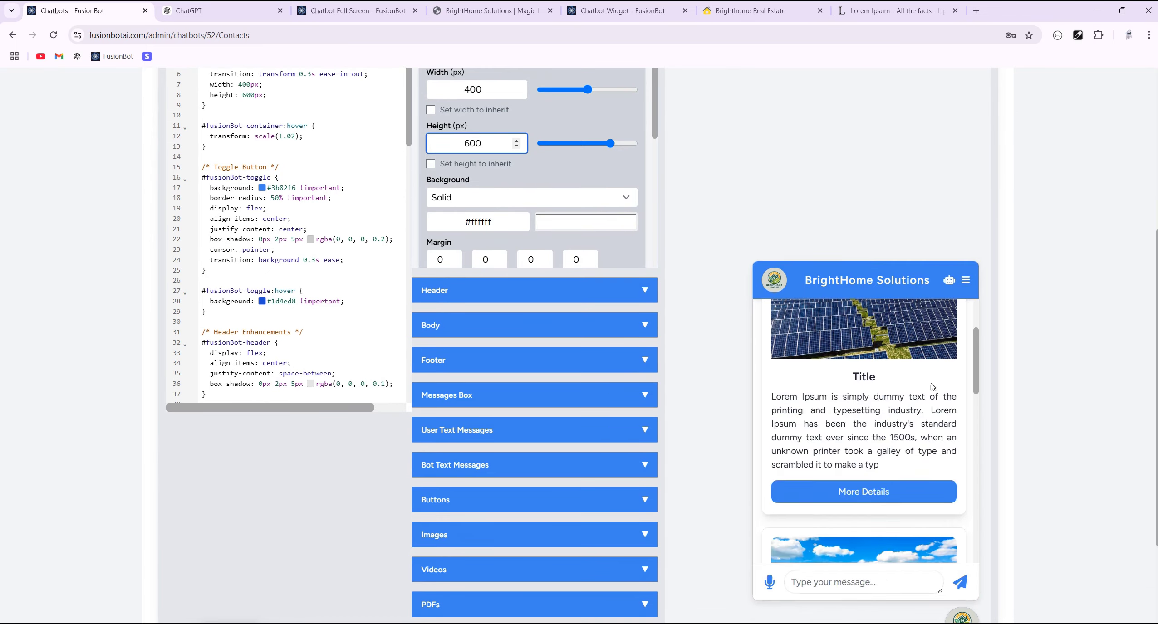
pyautogui.scroll(5, 125, 345)
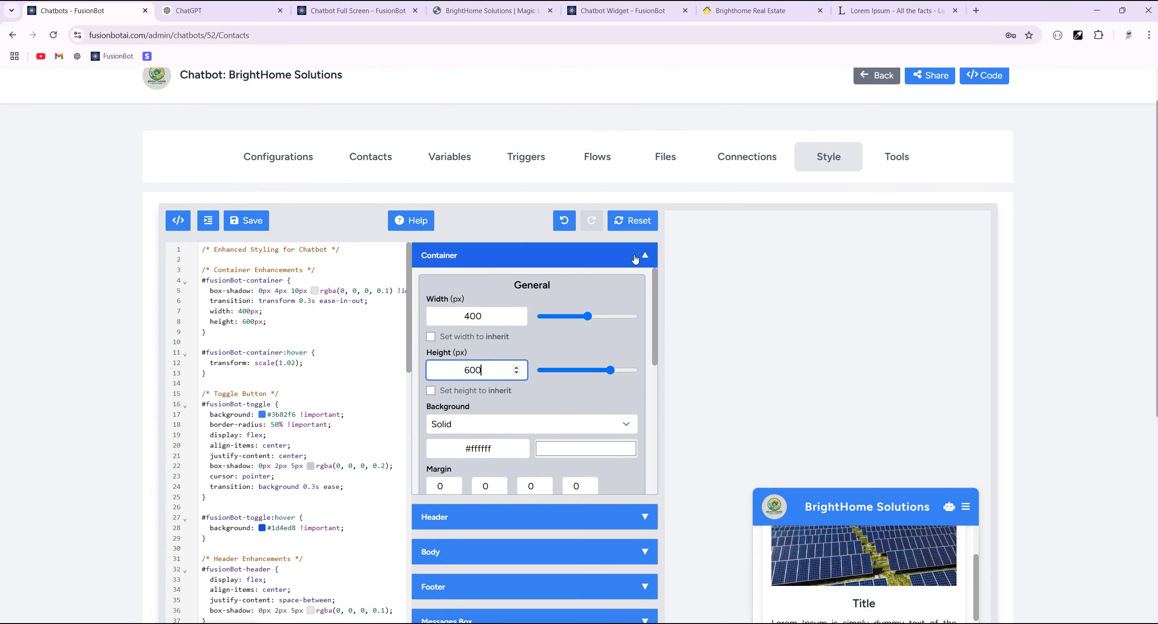
# Step: Collapse the Container options and hide the CSS code editor beside the chatbot preview
pyautogui.click(590, 255)
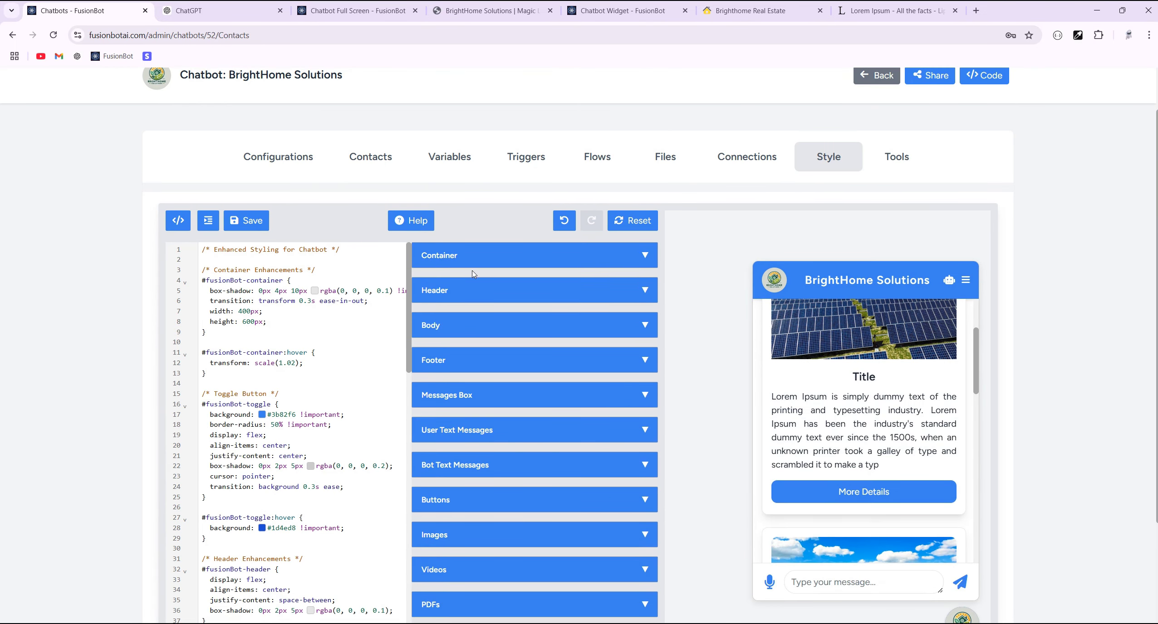
pyautogui.click(178, 221)
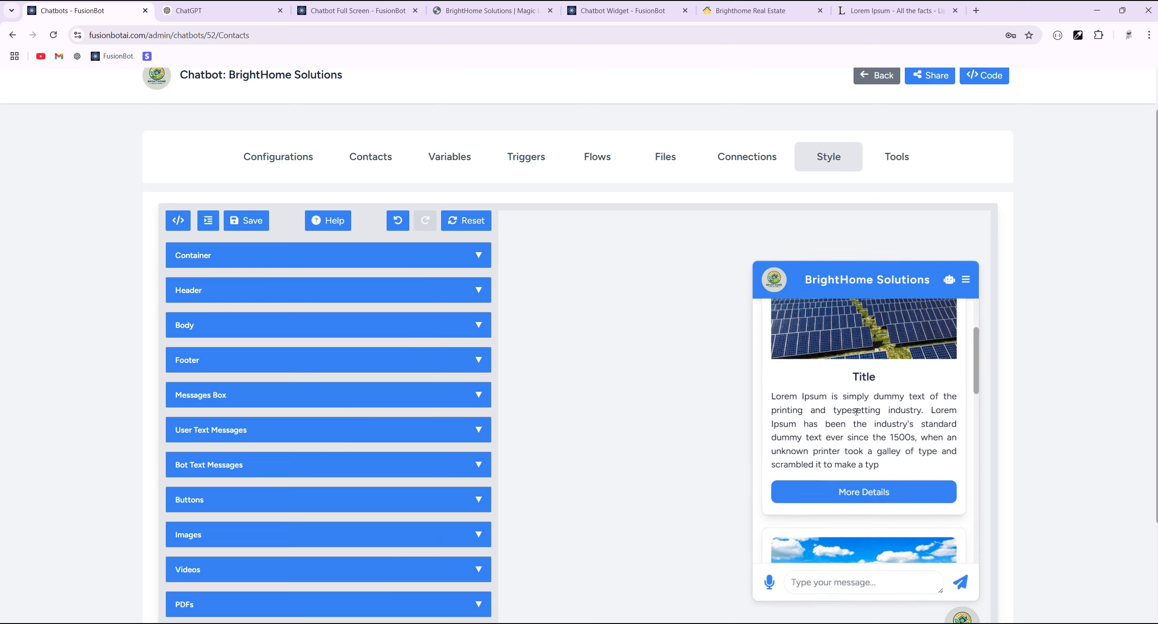
pyautogui.scroll(-3, 269, 396)
pyautogui.scroll(1, 326, 393)
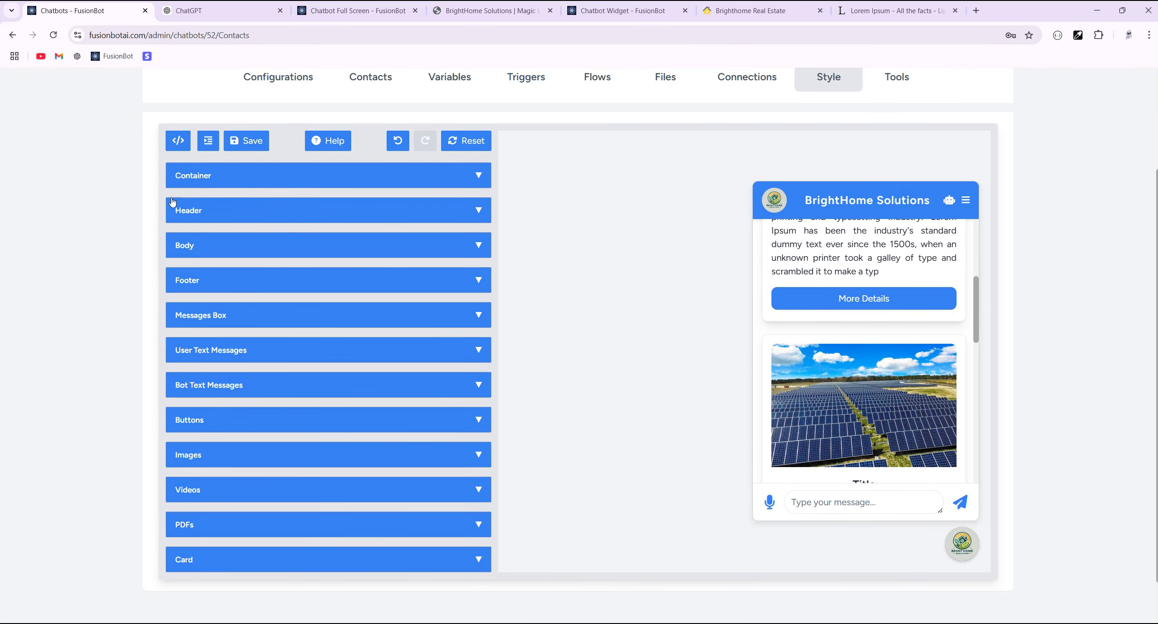
pyautogui.click(170, 145)
pyautogui.scroll(2, 1049, 394)
pyautogui.scroll(-2, 1045, 402)
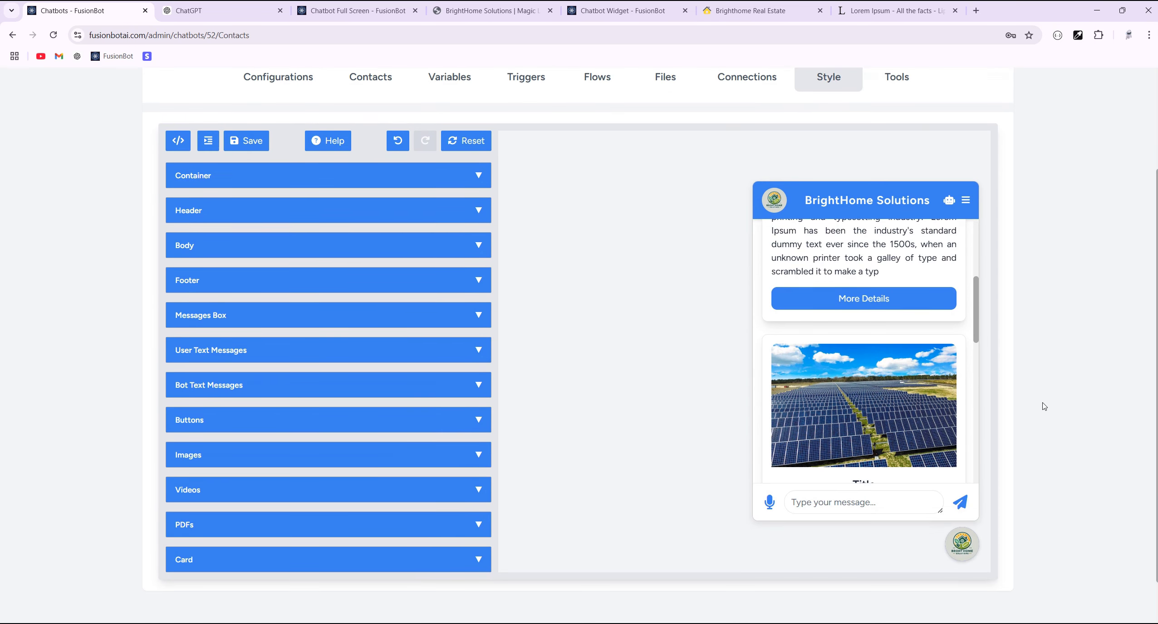